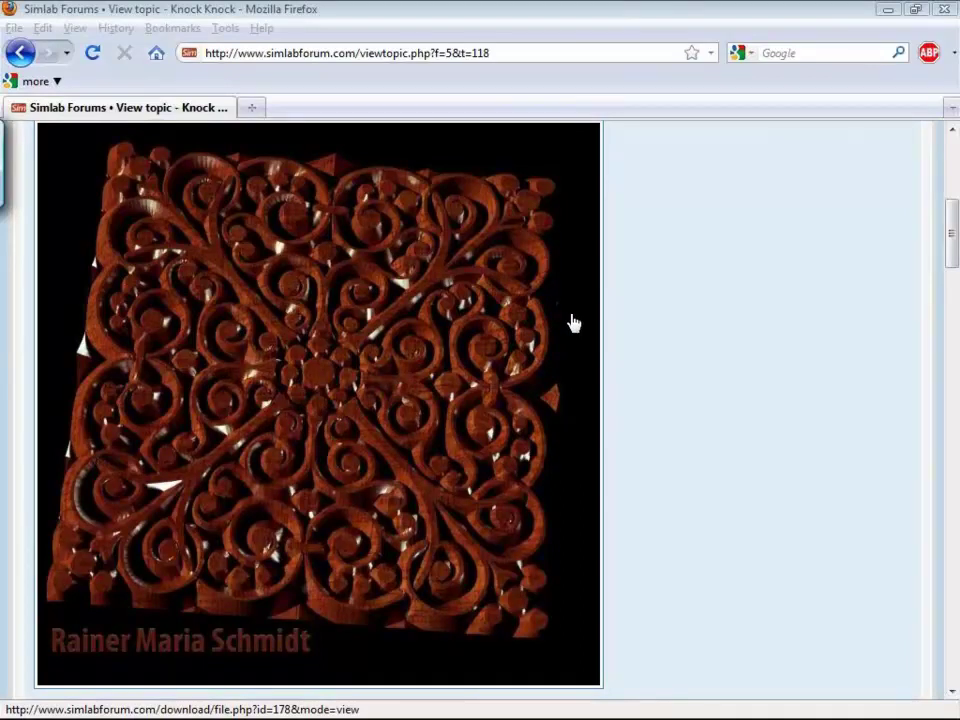
Step: Close the Knock Knock forum window in Firefox, leaving the Unity topic showing
click(637, 189)
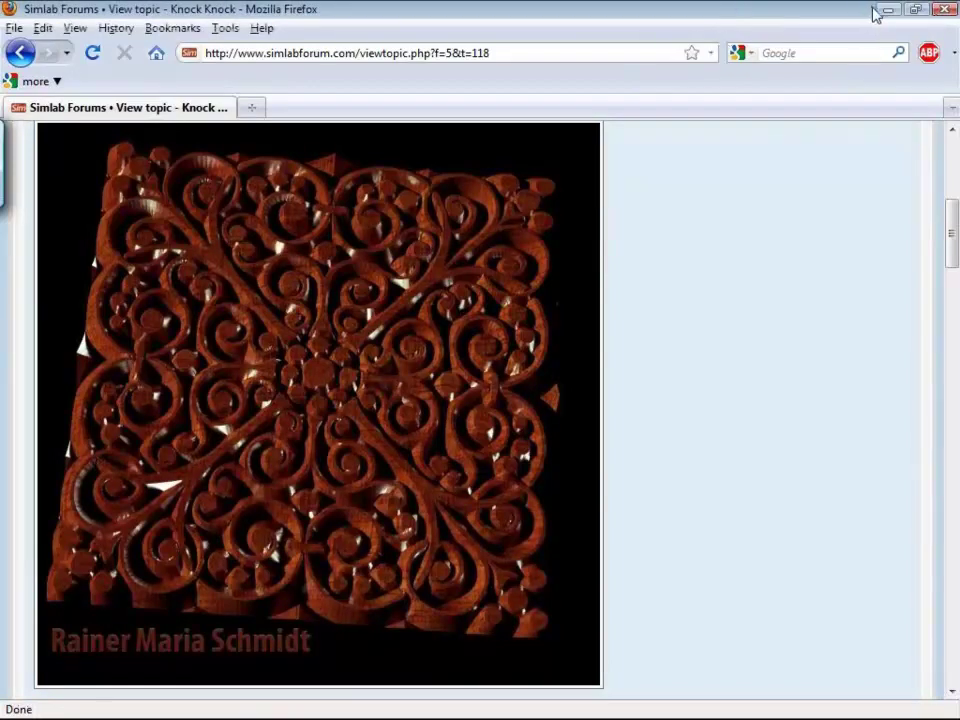
click(940, 12)
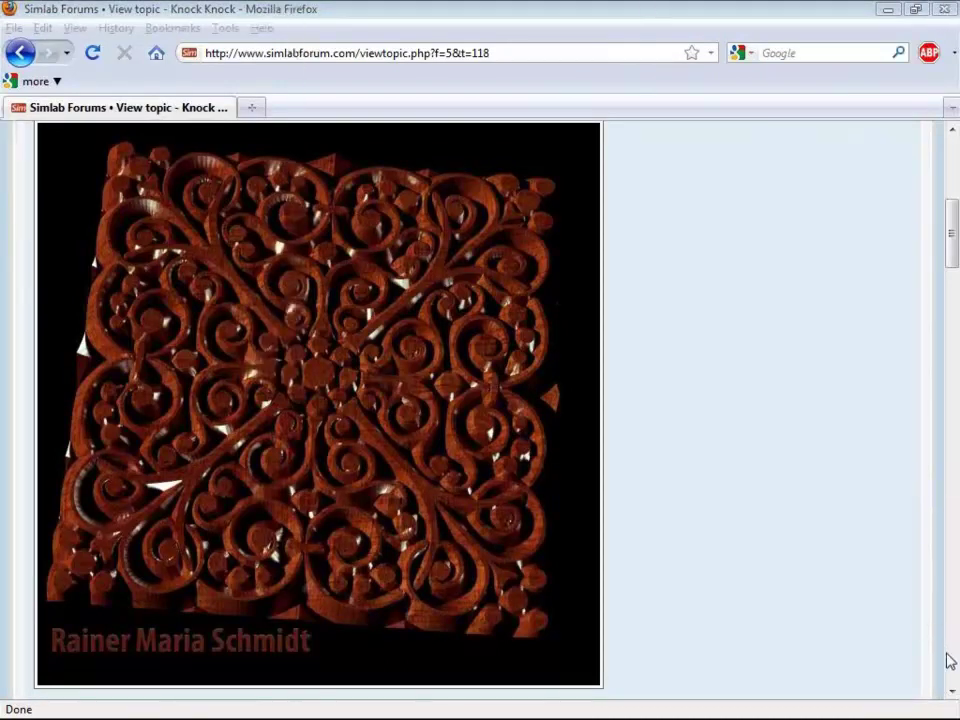
click(936, 8)
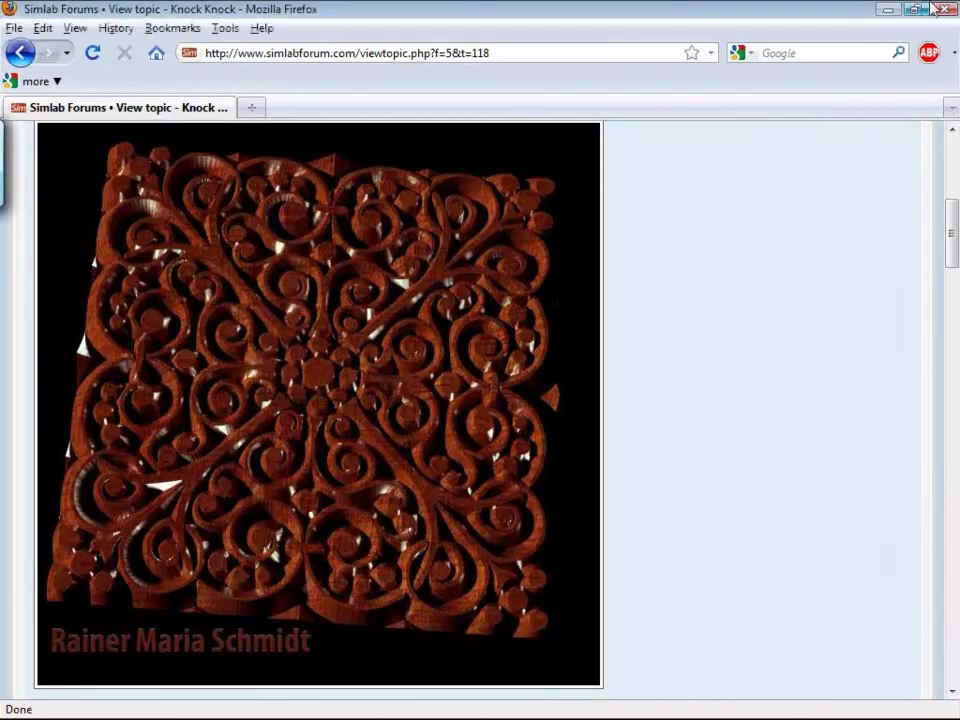
click(943, 10)
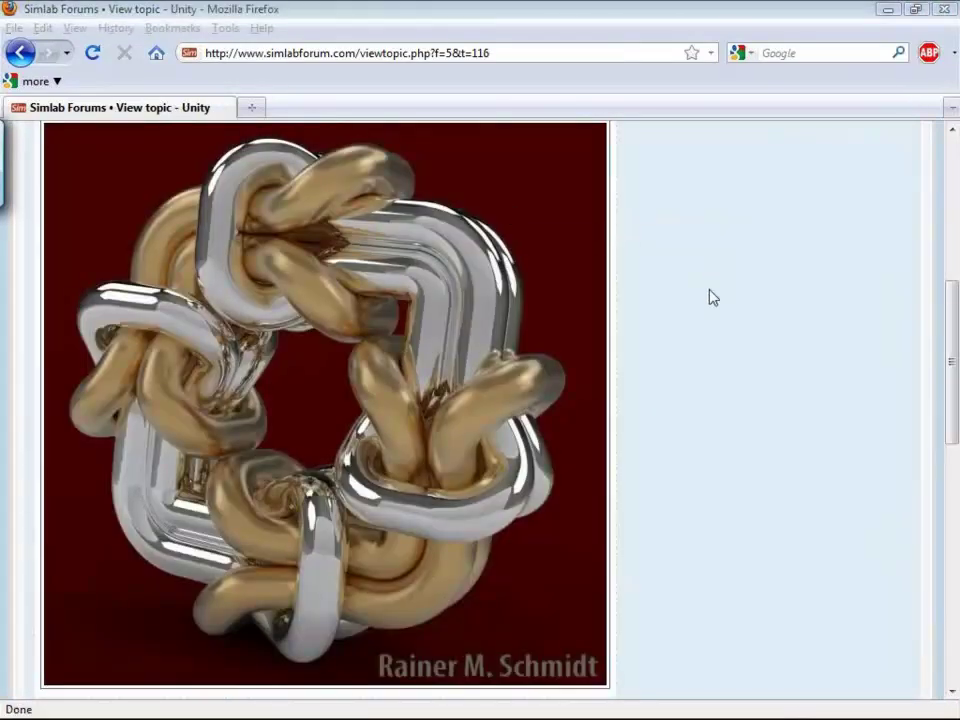
Step: Close the remaining Unity forum window to uncover Rhino's block model
click(940, 11)
click(941, 12)
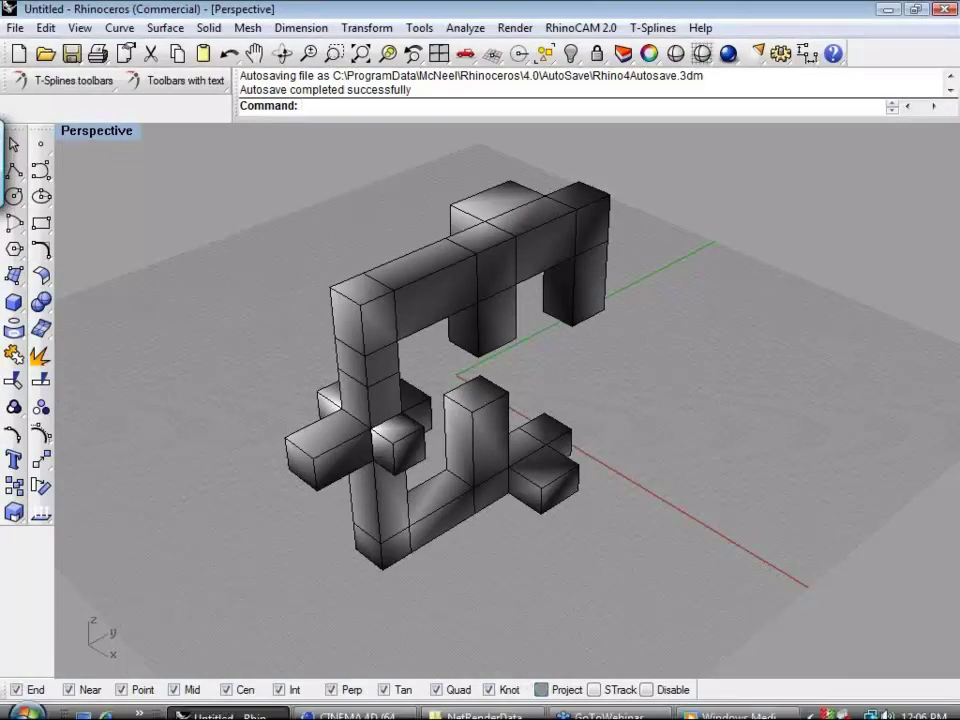
mouse_move(478, 716)
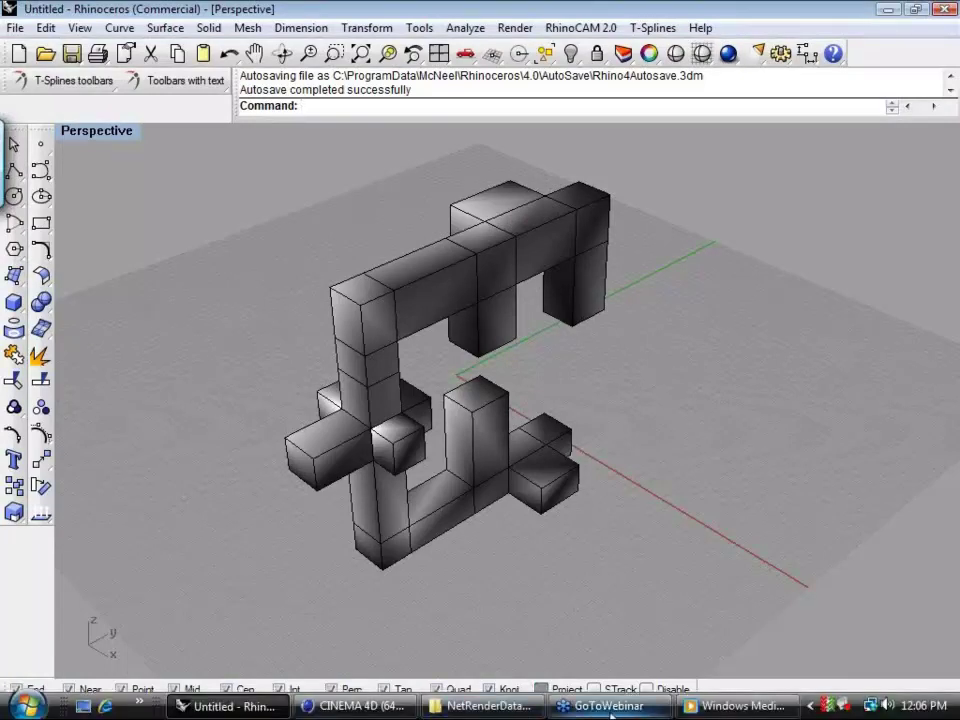
Step: Switch to the CINEMA 4D keypart session and orbit around the cube model
click(369, 708)
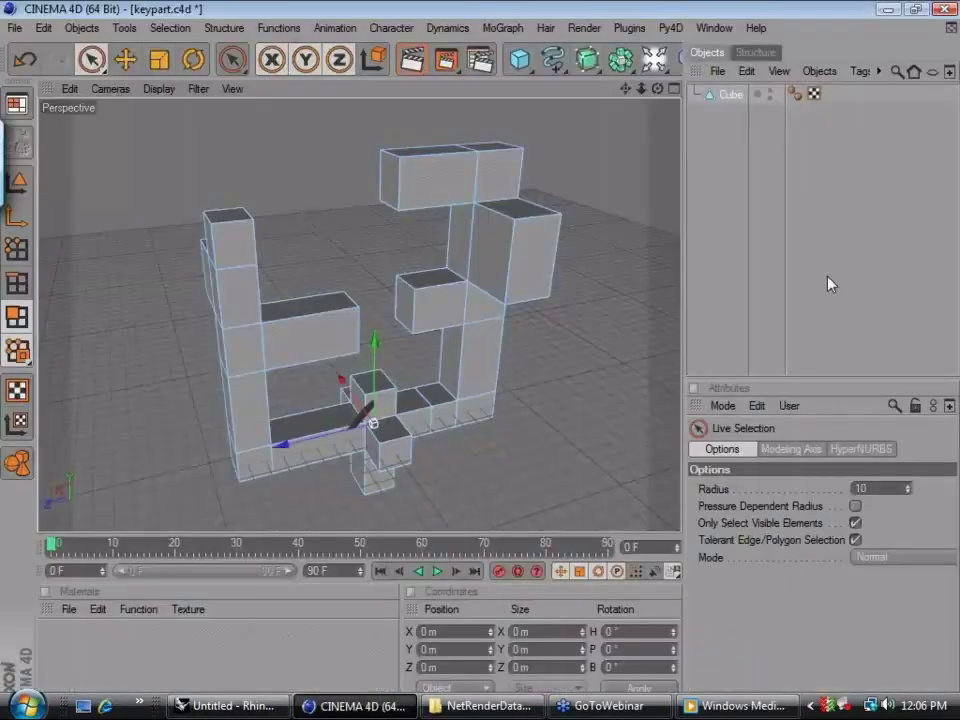
scroll(564, 384, down, 2)
scroll(559, 378, down, 1)
right_click(556, 385)
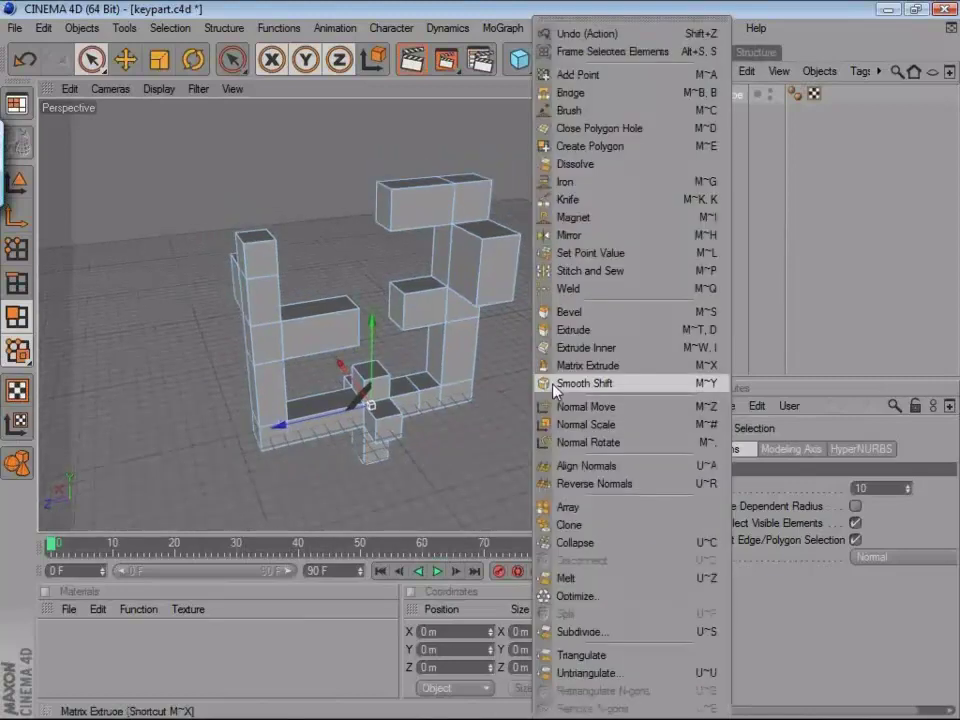
click(534, 358)
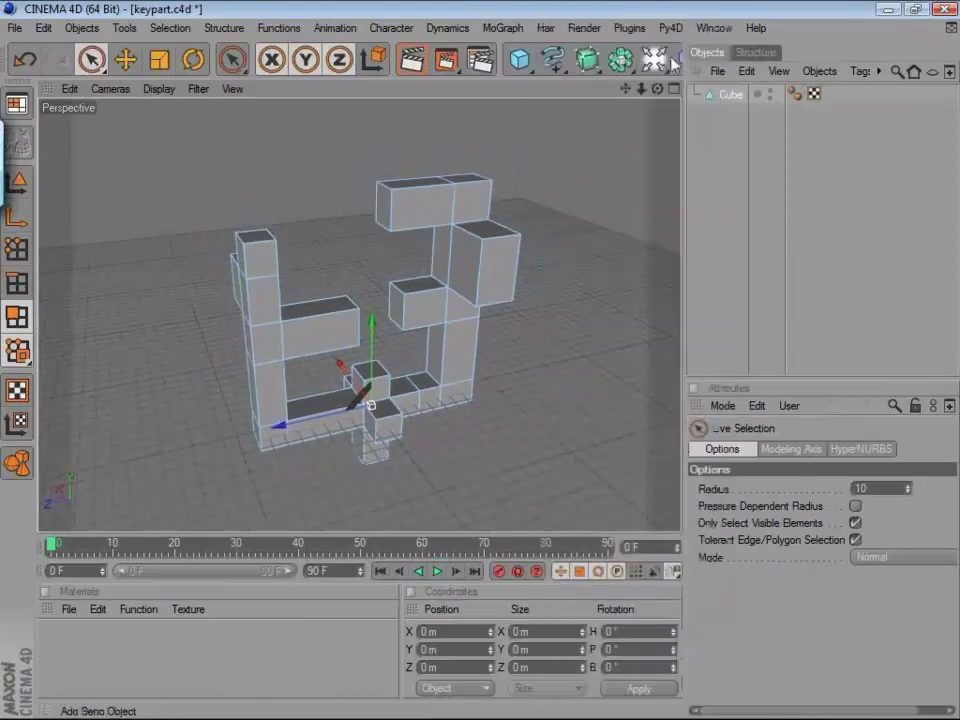
alt+drag(534, 358, 470, 360)
Step: Shift the upper-right cube sideways along X, then quit CINEMA 4D
click(480, 260)
drag(480, 258, 520, 268)
click(564, 218)
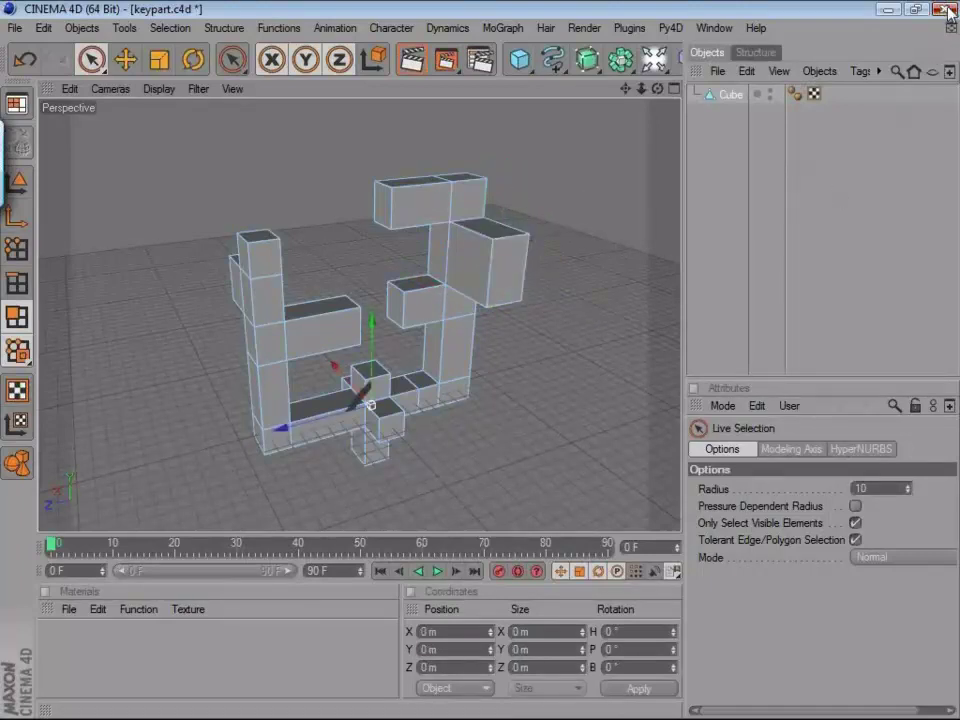
click(945, 9)
Step: Discard the keypart changes, then orbit Rhino's block model and select all its boxes with Ctrl+A
click(498, 436)
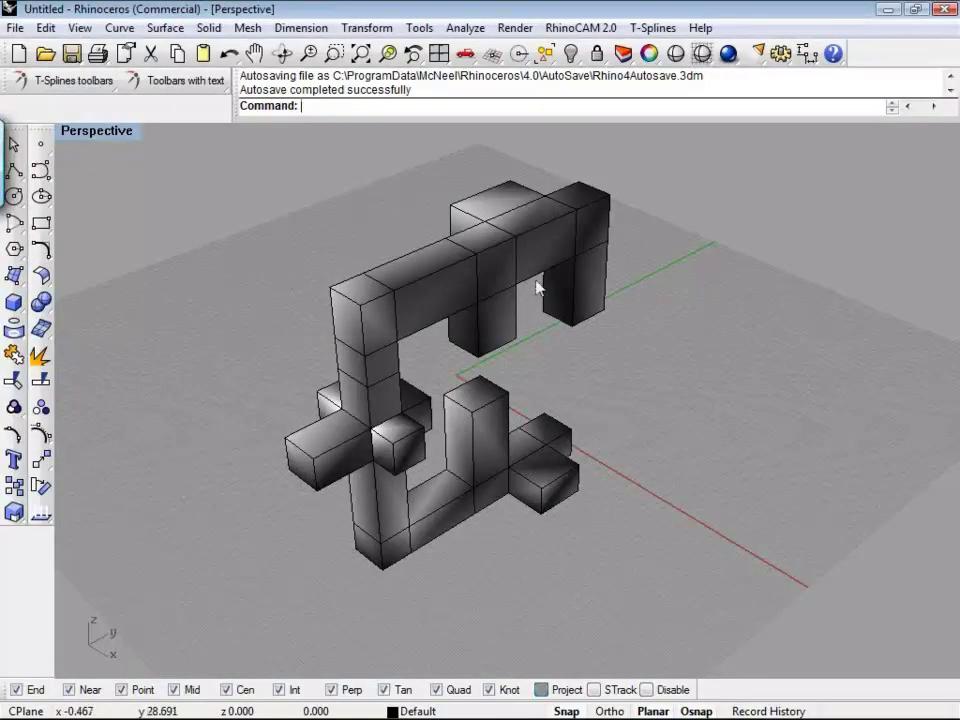
click(531, 272)
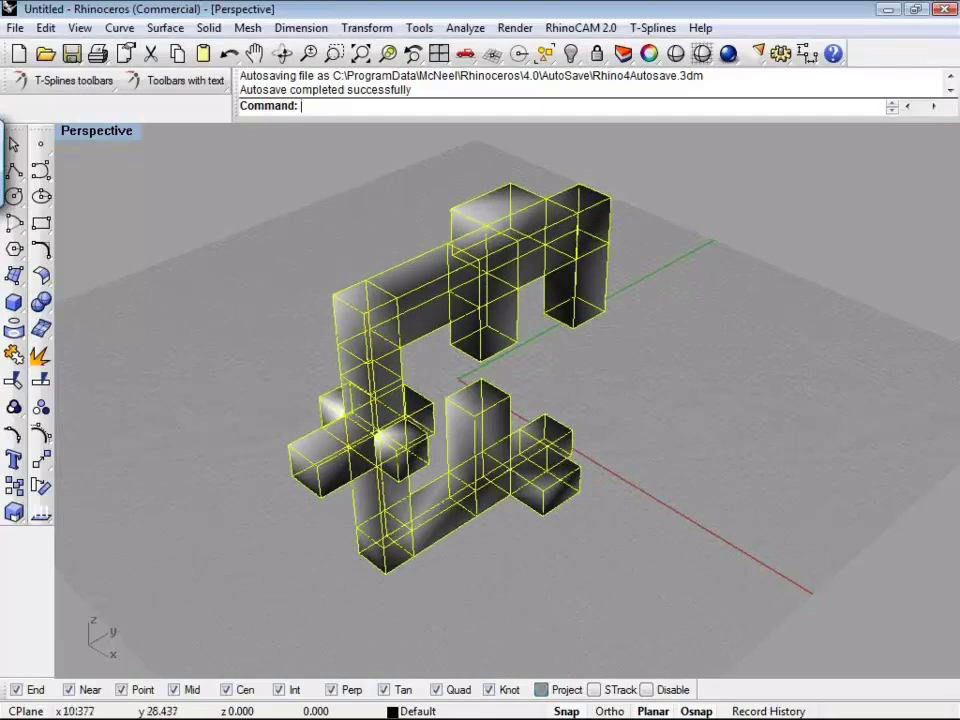
key(Left)
key(Left)
key(Left)
right_drag(600, 340, 657, 373)
click(657, 373)
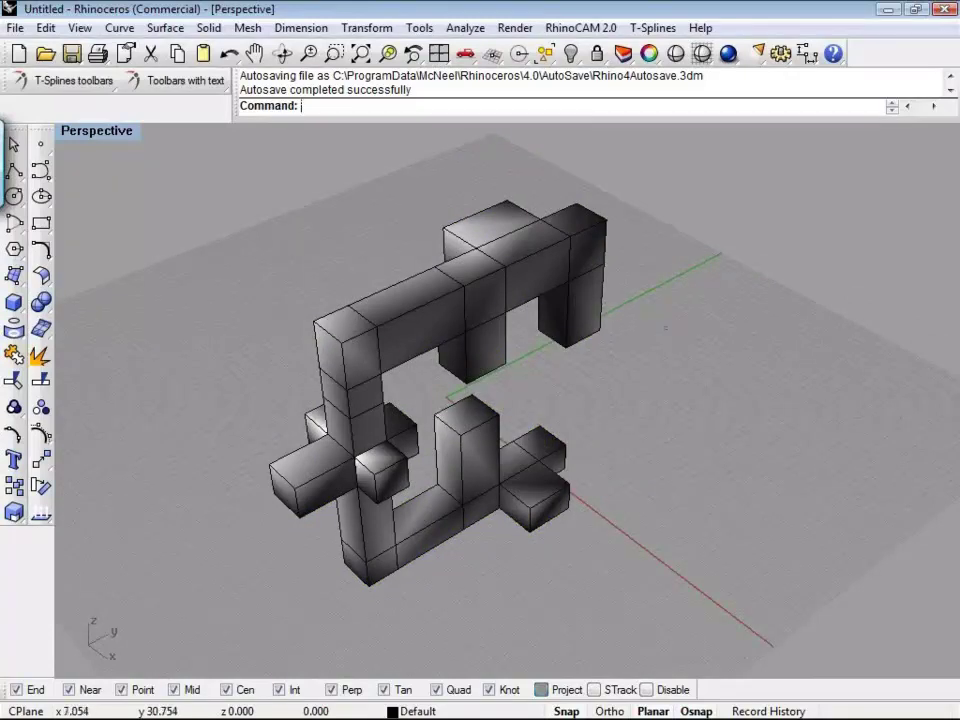
right_drag(665, 327, 463, 339)
key(ctrl+a)
Step: Convert the selected boxes with tsConvert, then select the whole resulting T-spline
click(214, 80)
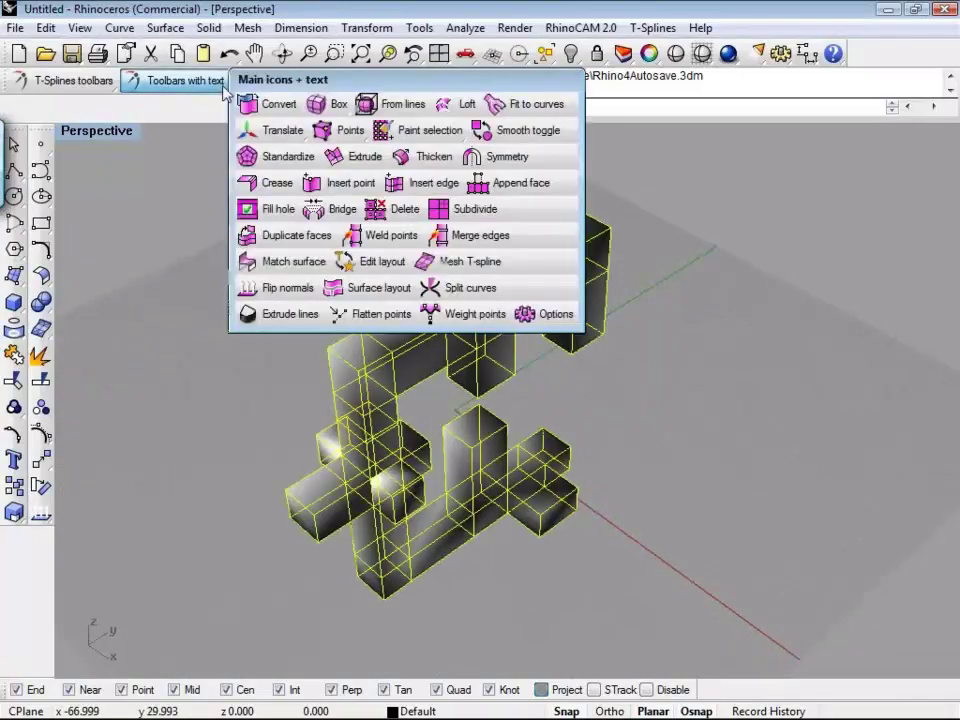
click(281, 106)
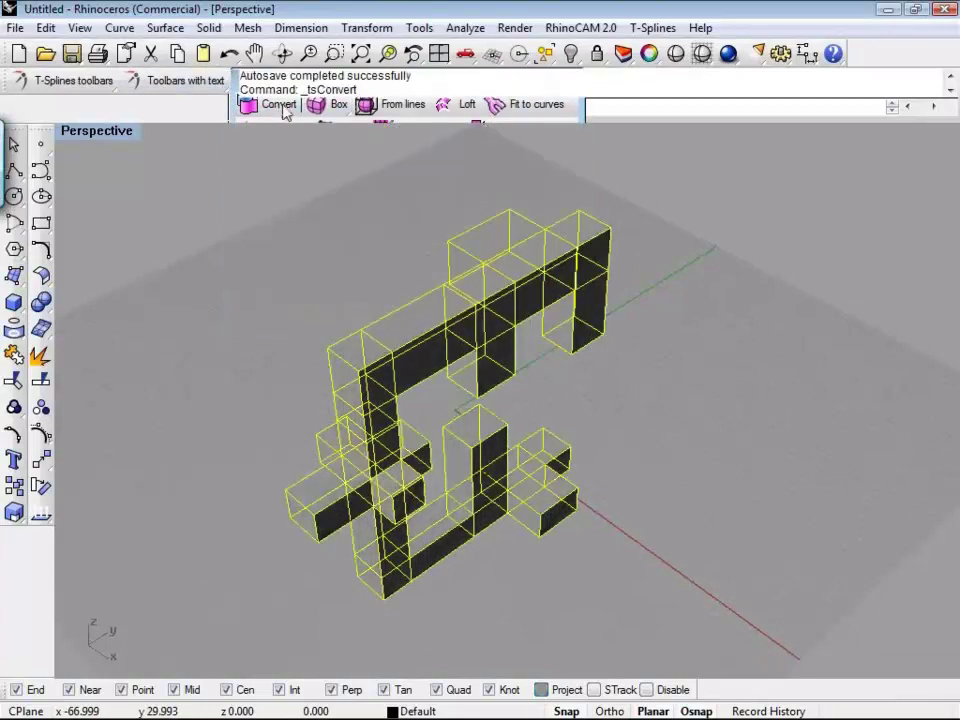
click(670, 374)
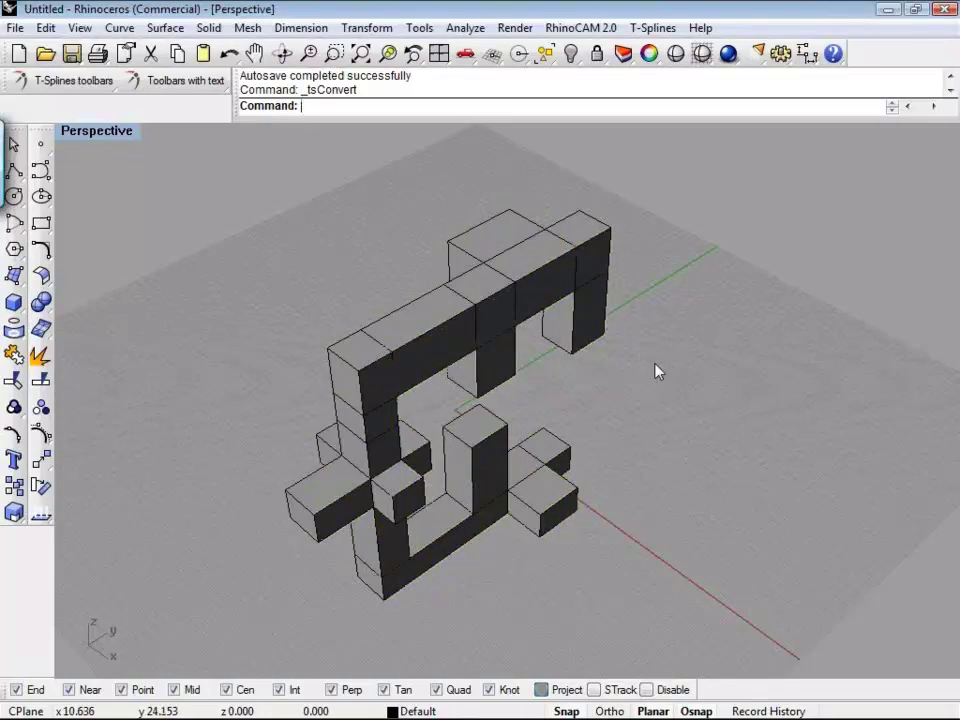
right_drag(657, 371, 672, 398)
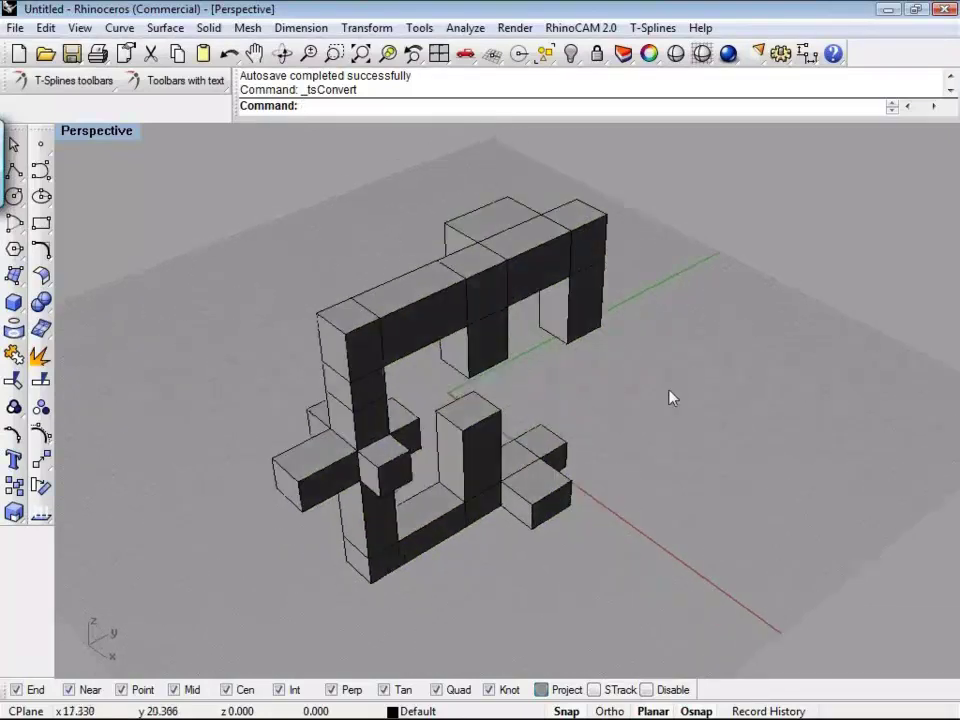
click(416, 321)
click(343, 245)
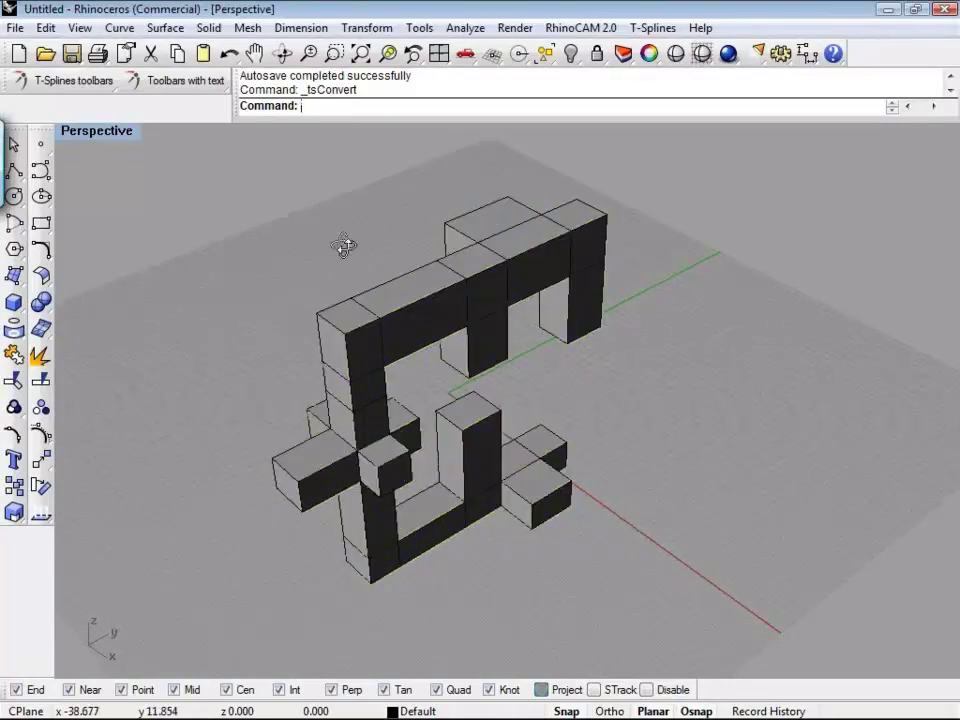
right_drag(343, 245, 436, 376)
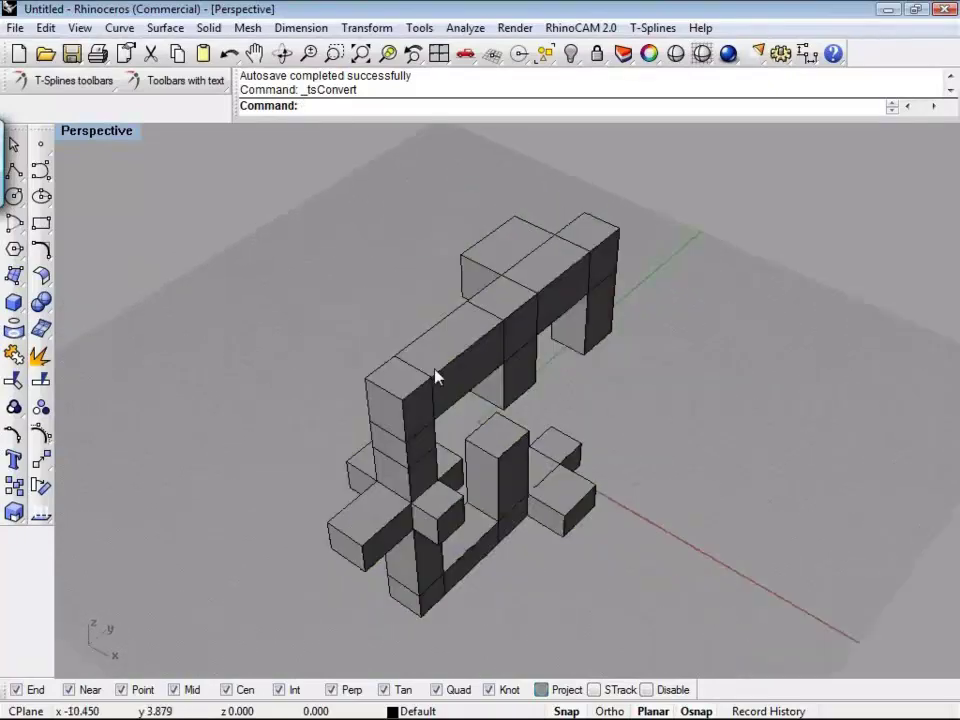
scroll(621, 368, up, 3)
scroll(621, 368, down, 3)
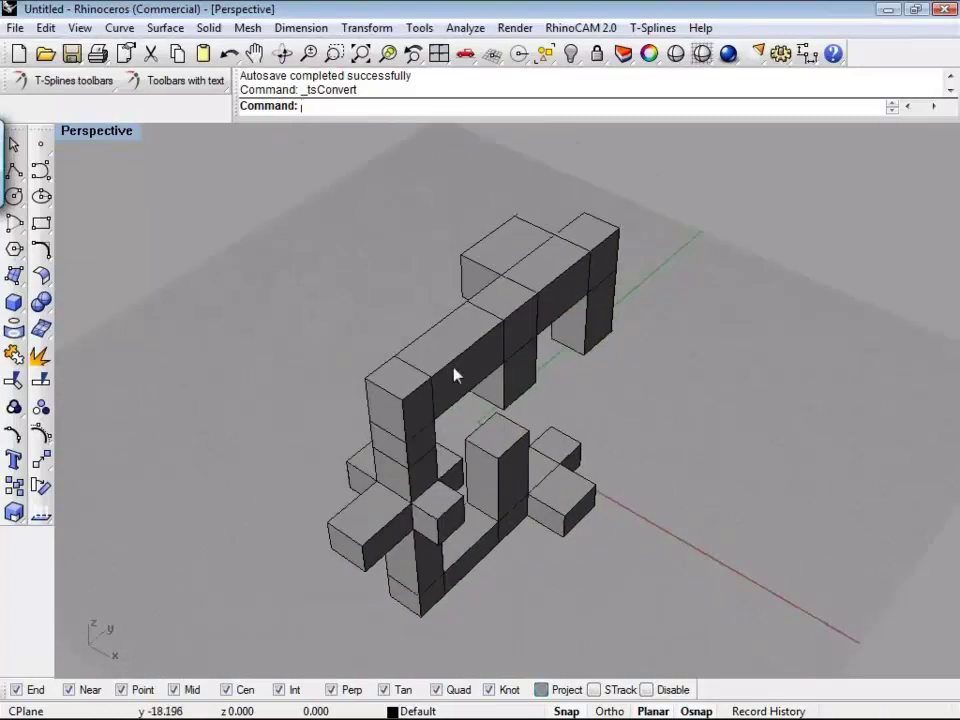
key(ctrl+a)
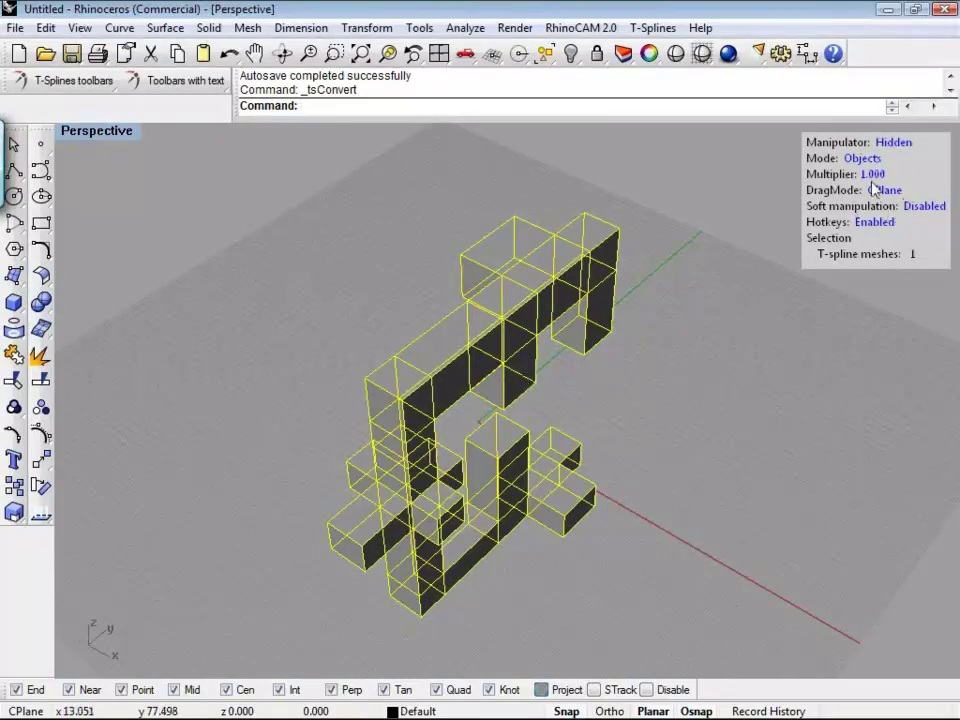
key(Tab)
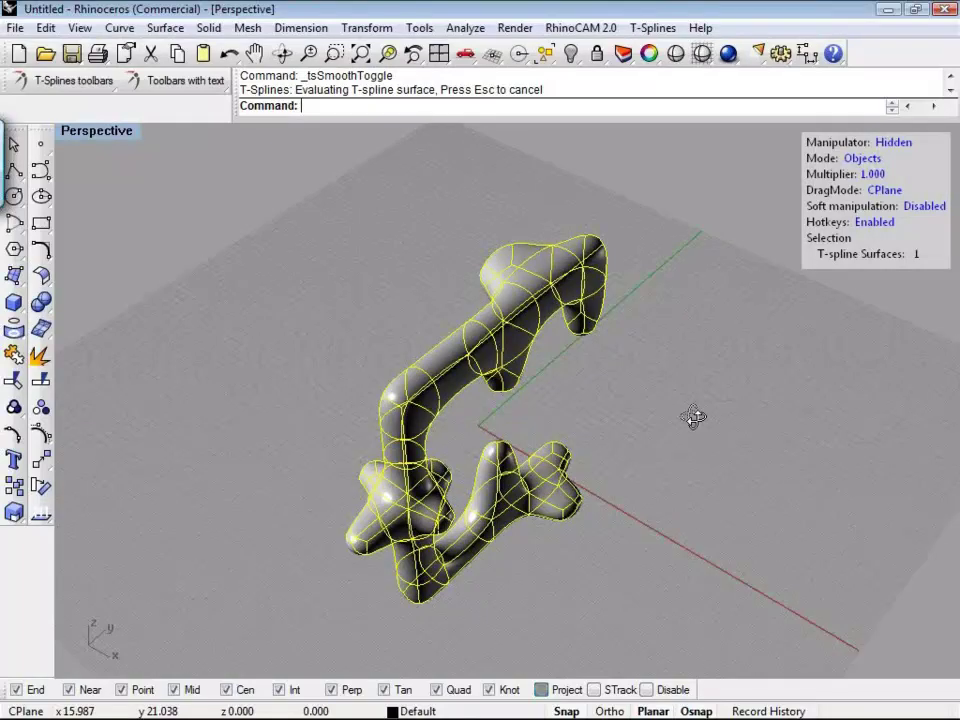
click(668, 375)
right_drag(694, 417, 516, 400)
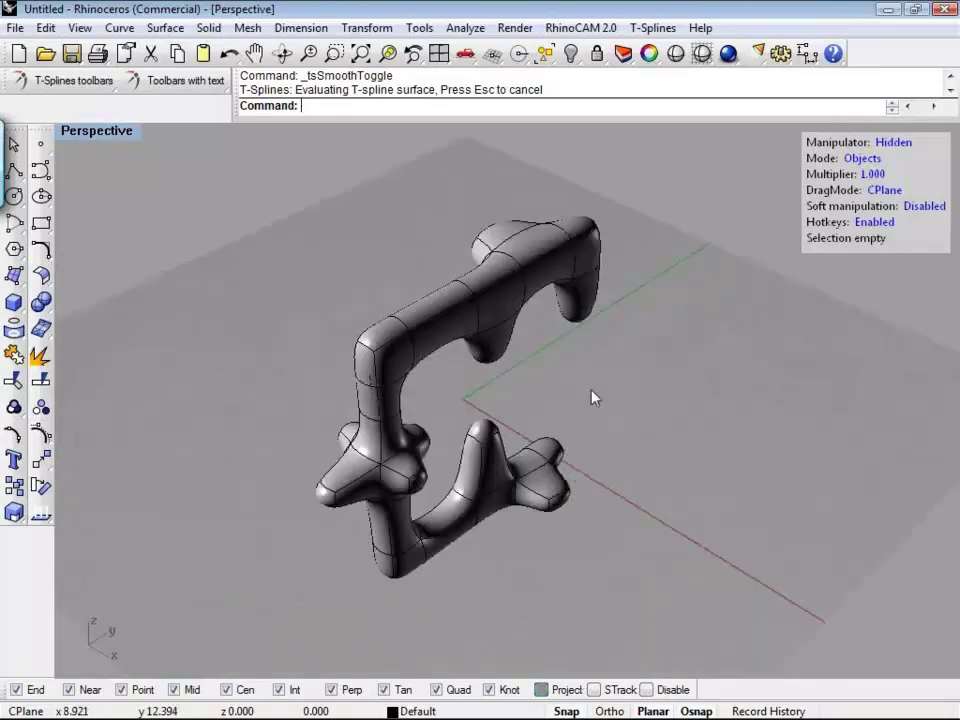
scroll(512, 389, up, 2)
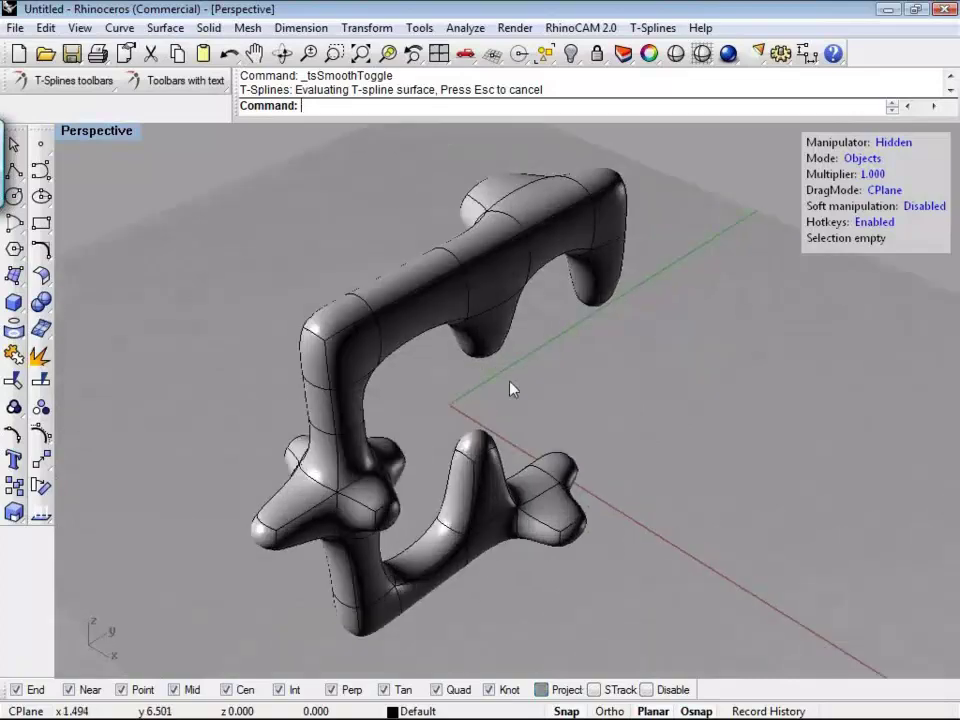
right_drag(510, 388, 725, 416)
click(545, 470)
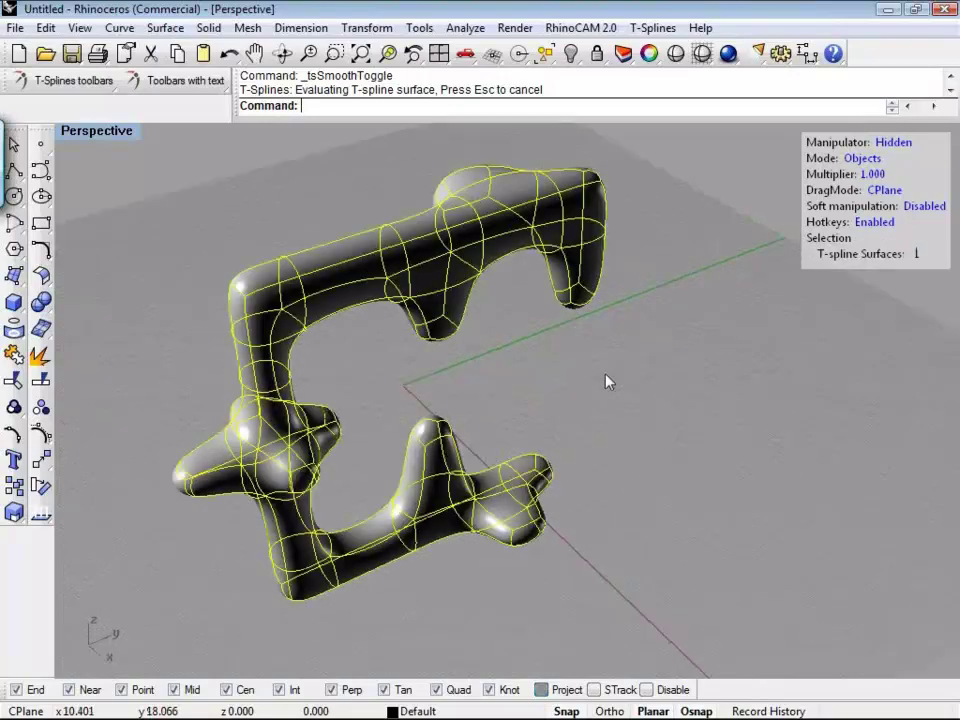
right_drag(606, 381, 636, 413)
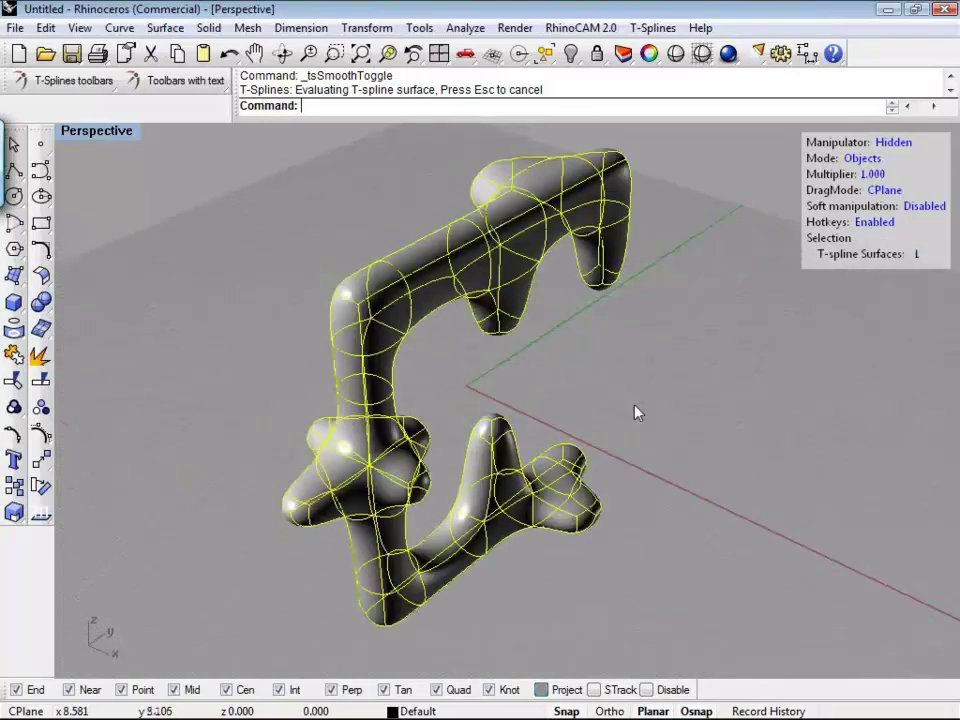
click(641, 414)
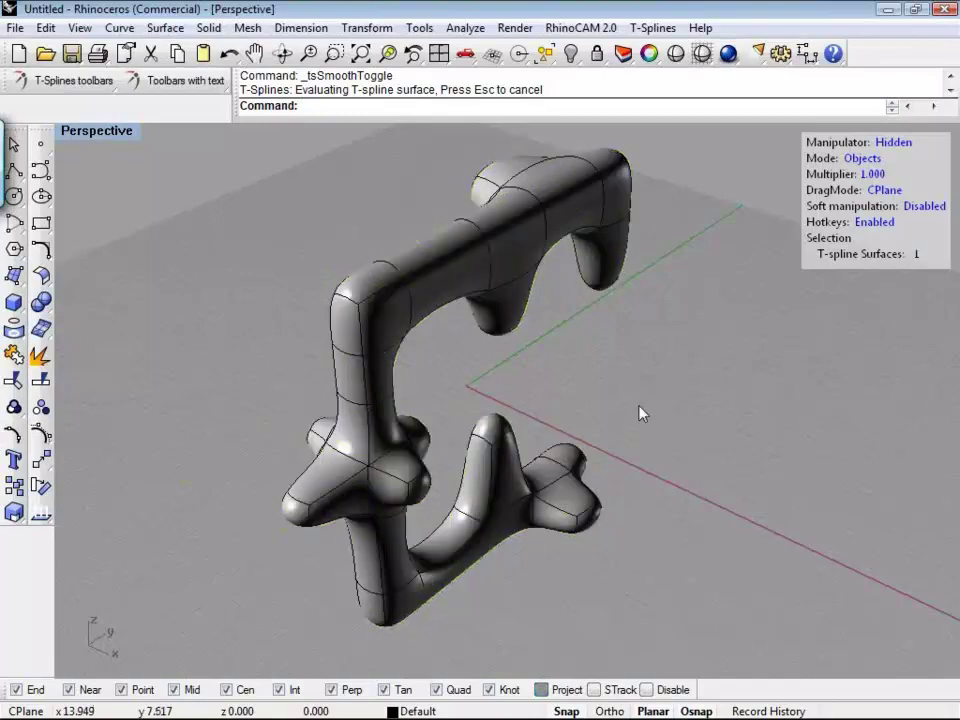
right_drag(446, 386, 462, 410)
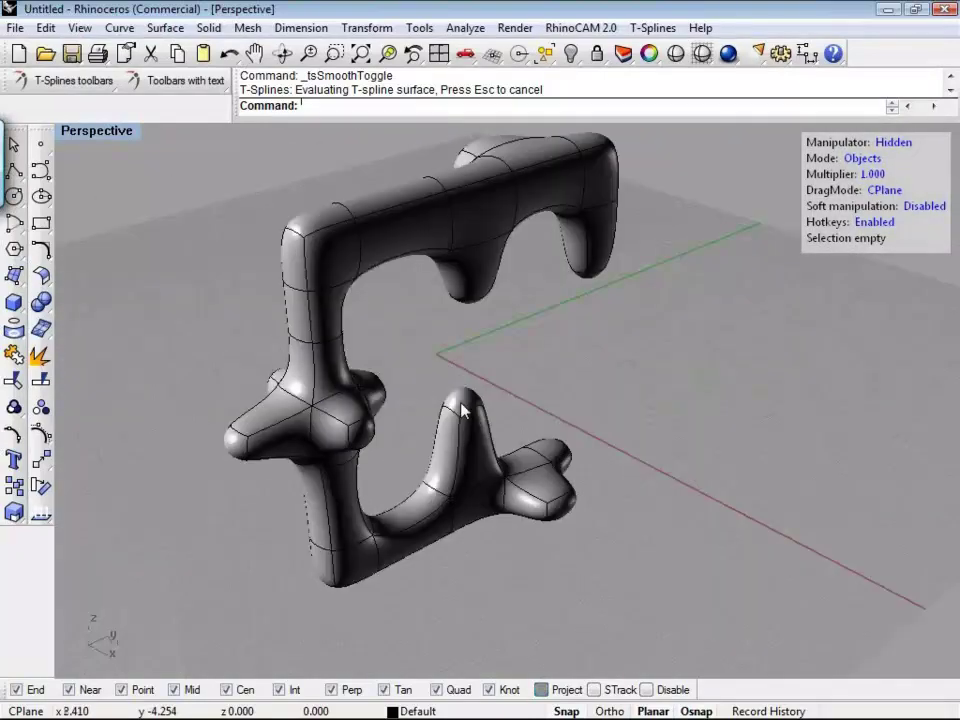
key(Tab)
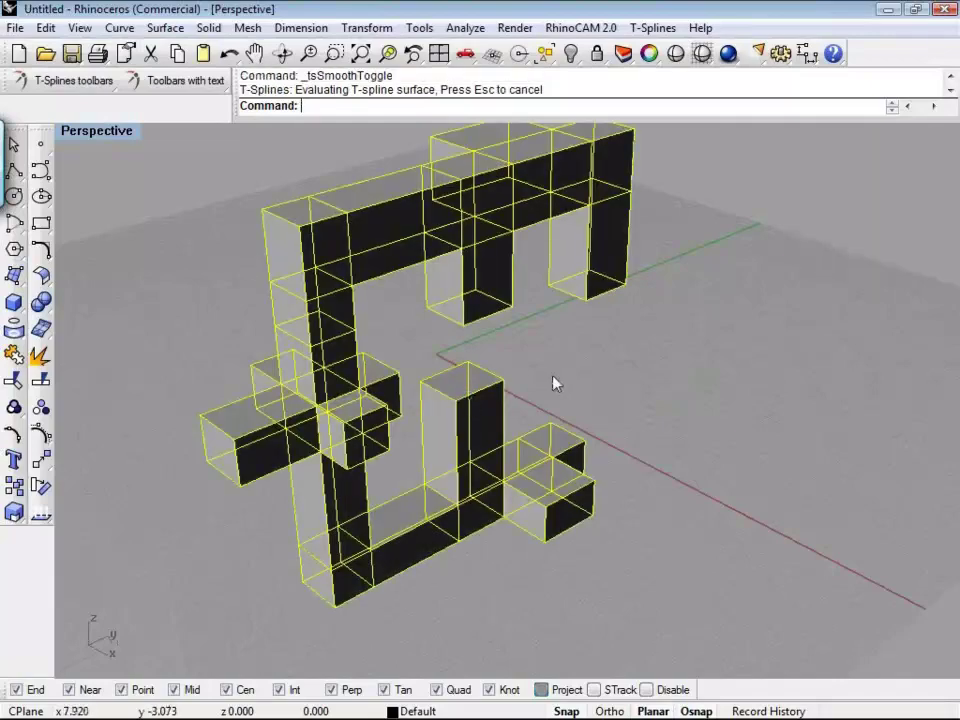
key(Tab)
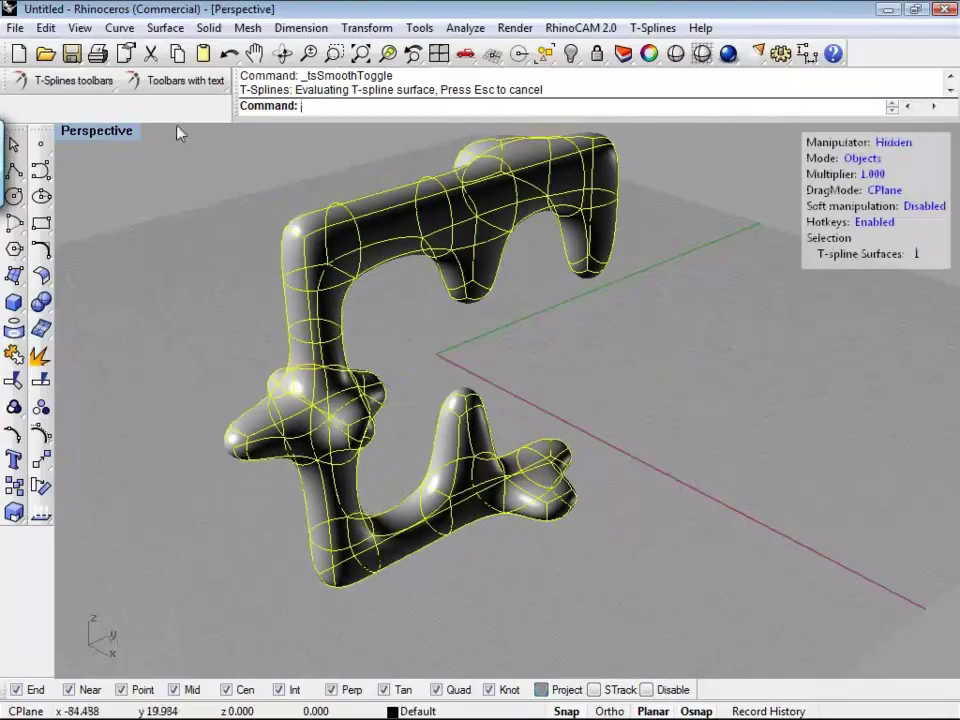
Step: Enter T-spline Points mode and pull the four finger-tip vertices up and outward
click(188, 81)
click(324, 130)
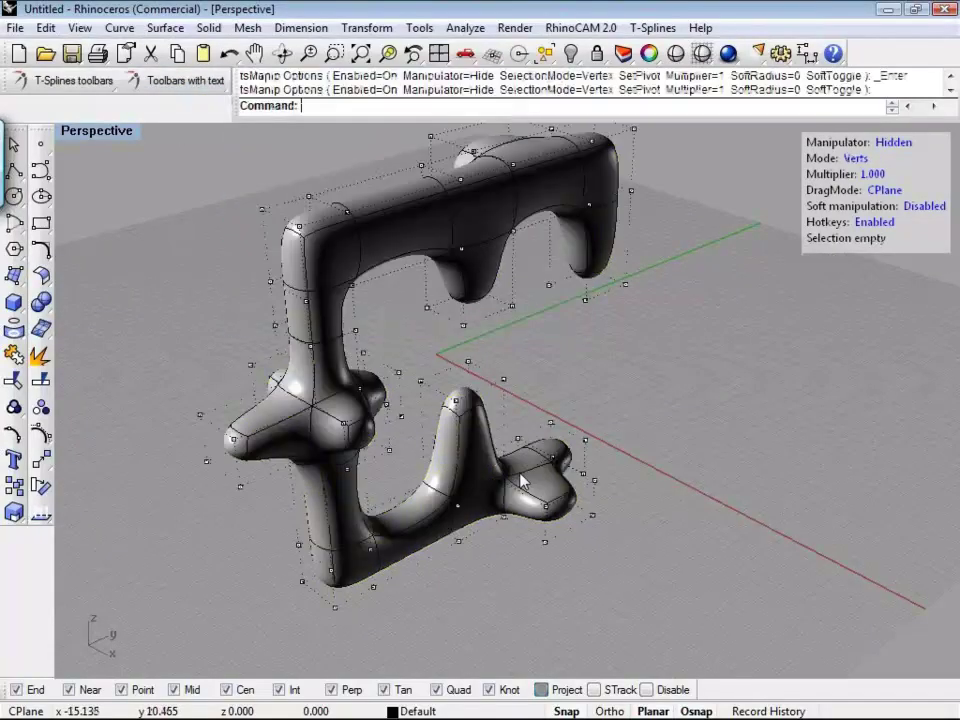
right_drag(522, 482, 418, 396)
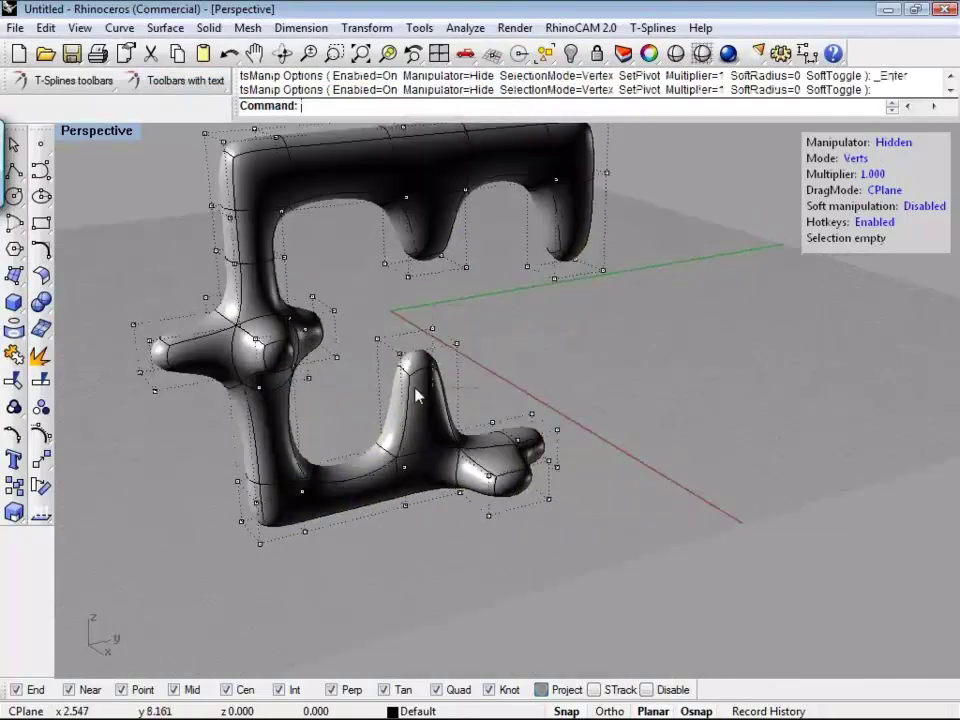
drag(470, 370, 341, 240)
drag(432, 328, 578, 317)
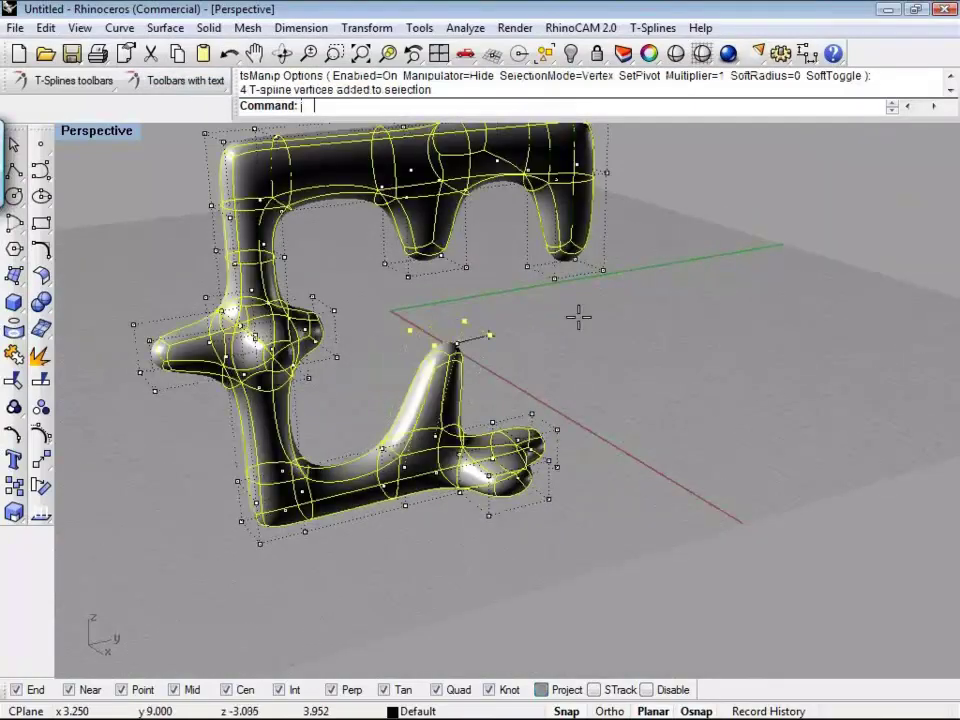
mouse_move(450, 347)
mouse_down()
mouse_move(396, 311)
mouse_move(454, 326)
mouse_up()
drag(557, 343, 557, 343)
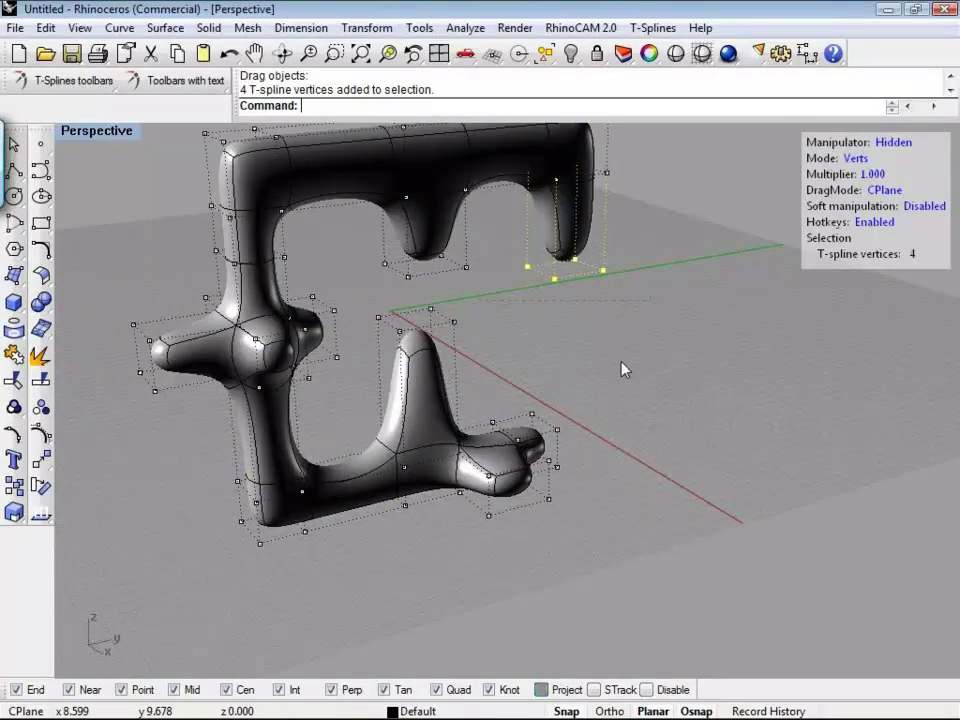
drag(603, 270, 605, 350)
Step: Bend the selected arm-tip vertices further down and left, checking from side and front
right_drag(605, 350, 704, 354)
drag(713, 342, 679, 320)
right_drag(737, 324, 320, 262)
drag(320, 262, 475, 347)
right_drag(594, 321, 640, 290)
right_drag(428, 408, 191, 418)
Step: Select four left-arm vertices and drag them outward to reshape that arm
click(191, 418)
drag(191, 418, 193, 378)
right_drag(193, 378, 827, 263)
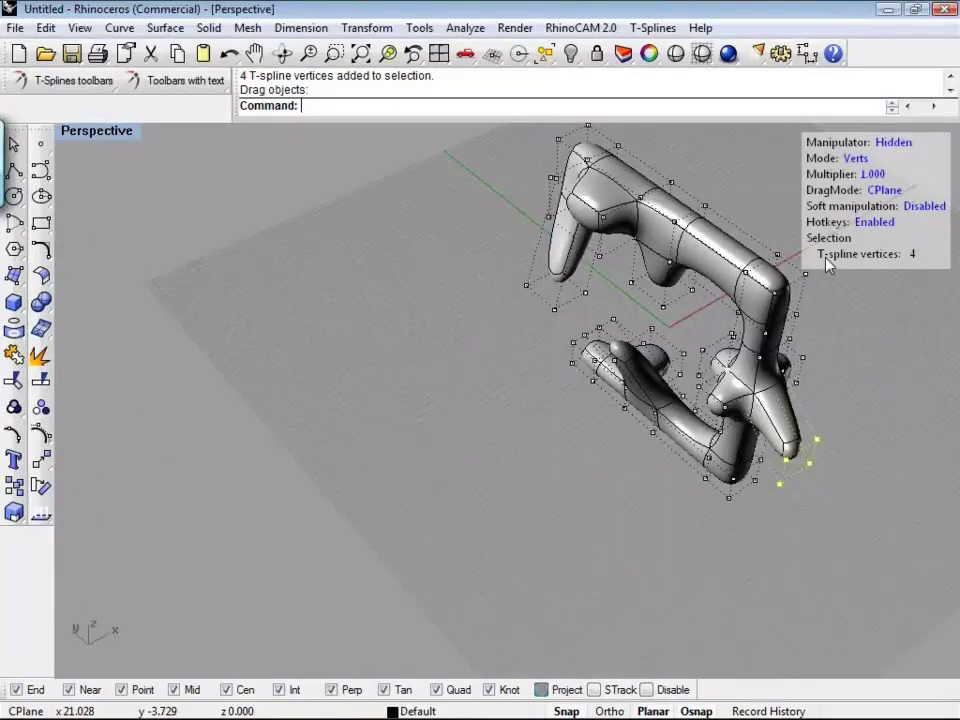
scroll(663, 221, up, 2)
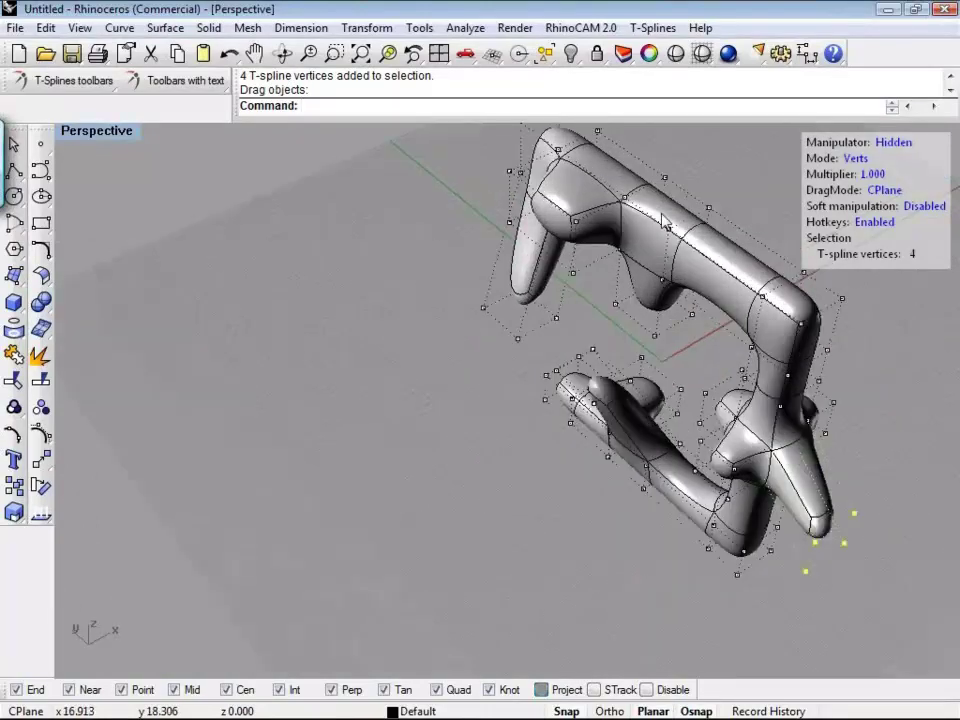
Step: Pick a top-bar face in Faces mode and raise it with the move manipulator
click(180, 80)
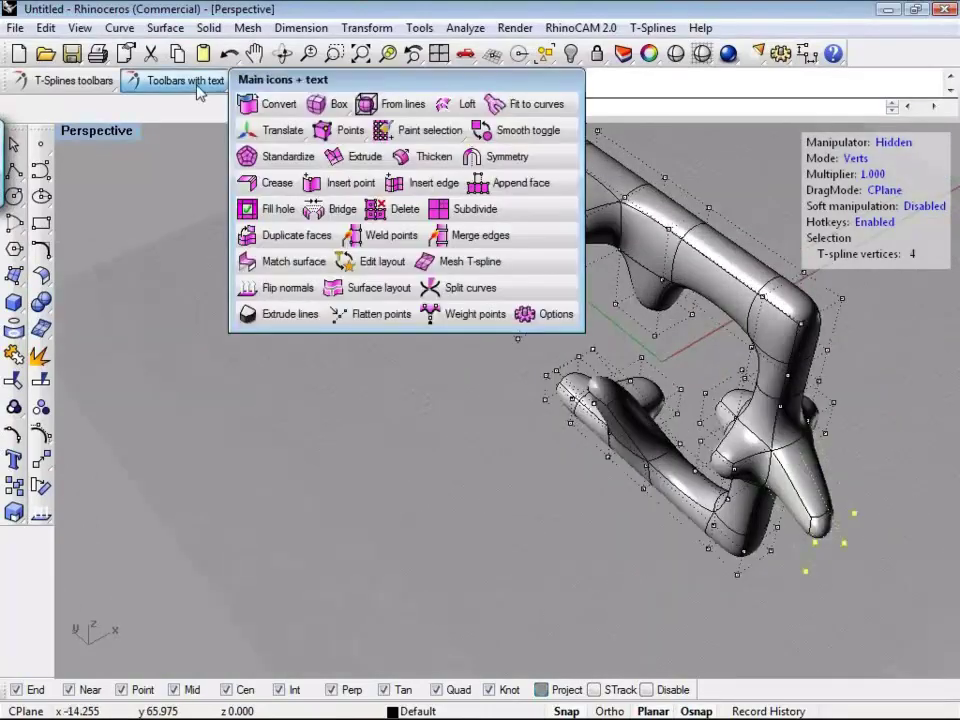
click(352, 140)
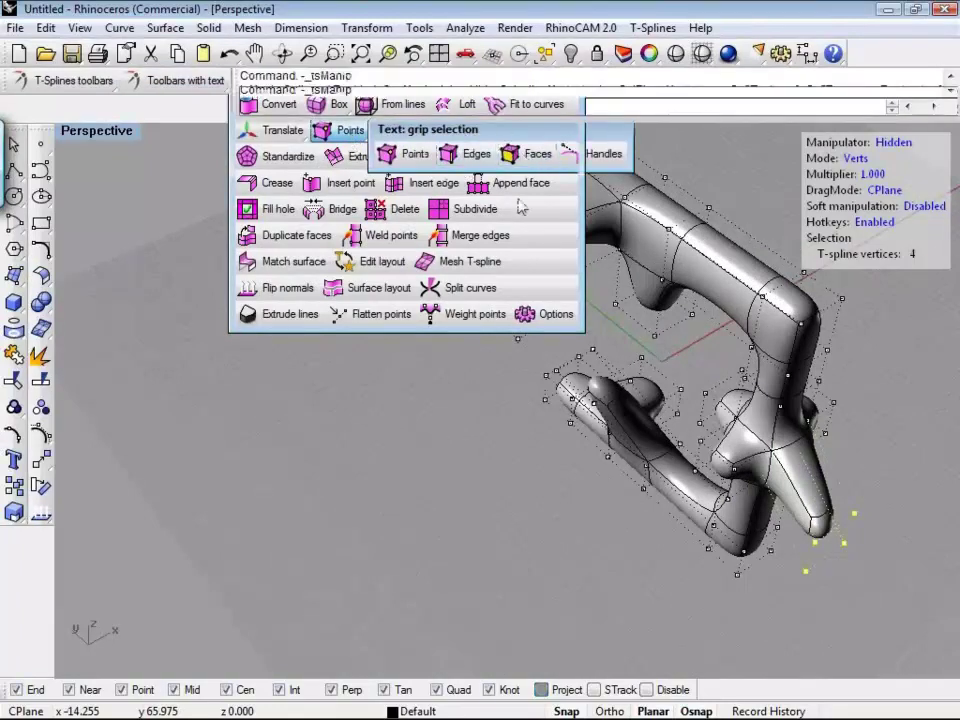
click(536, 153)
click(670, 211)
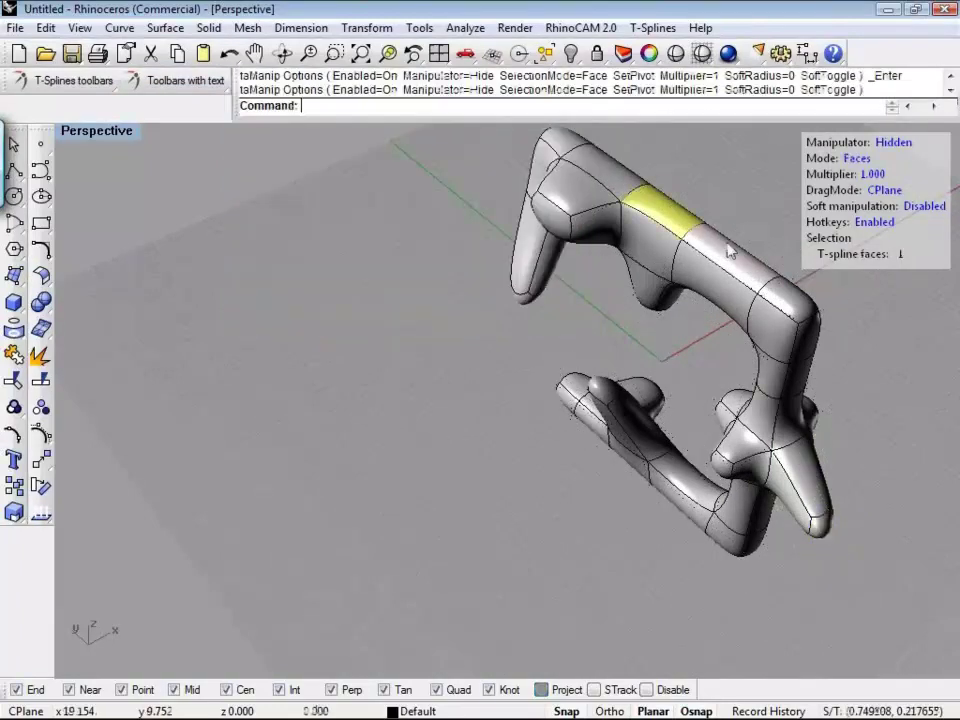
click(893, 143)
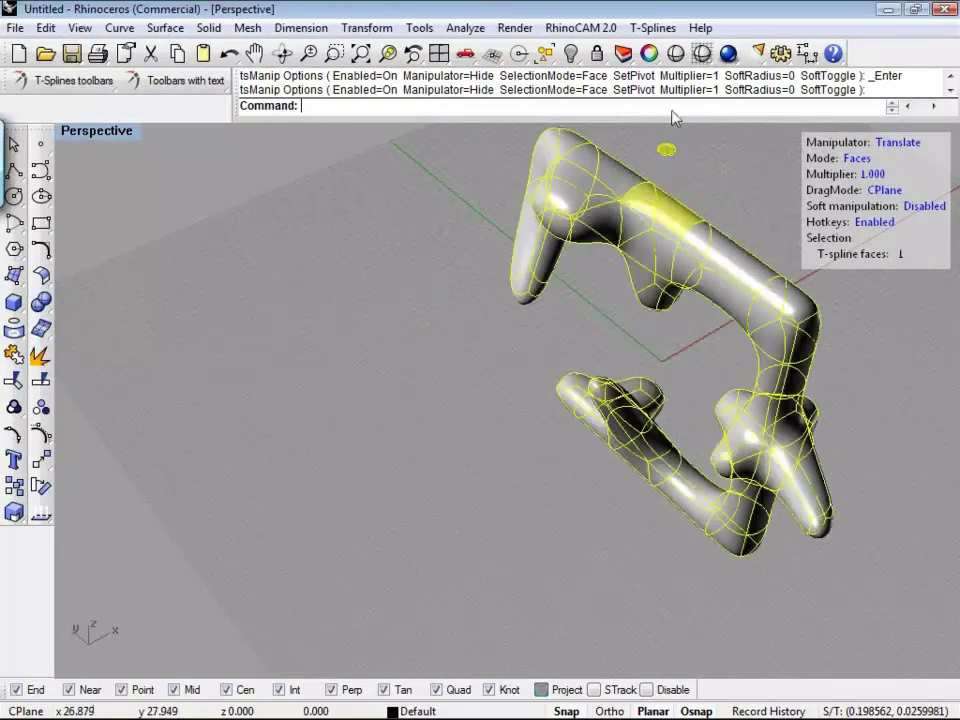
drag(666, 150, 668, 205)
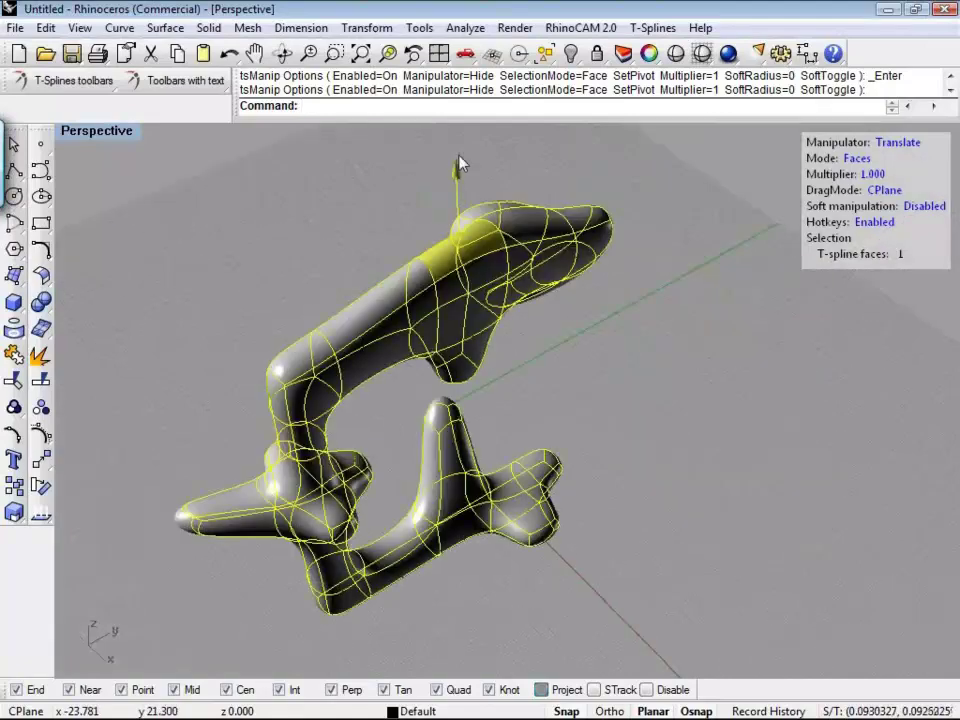
drag(459, 163, 458, 134)
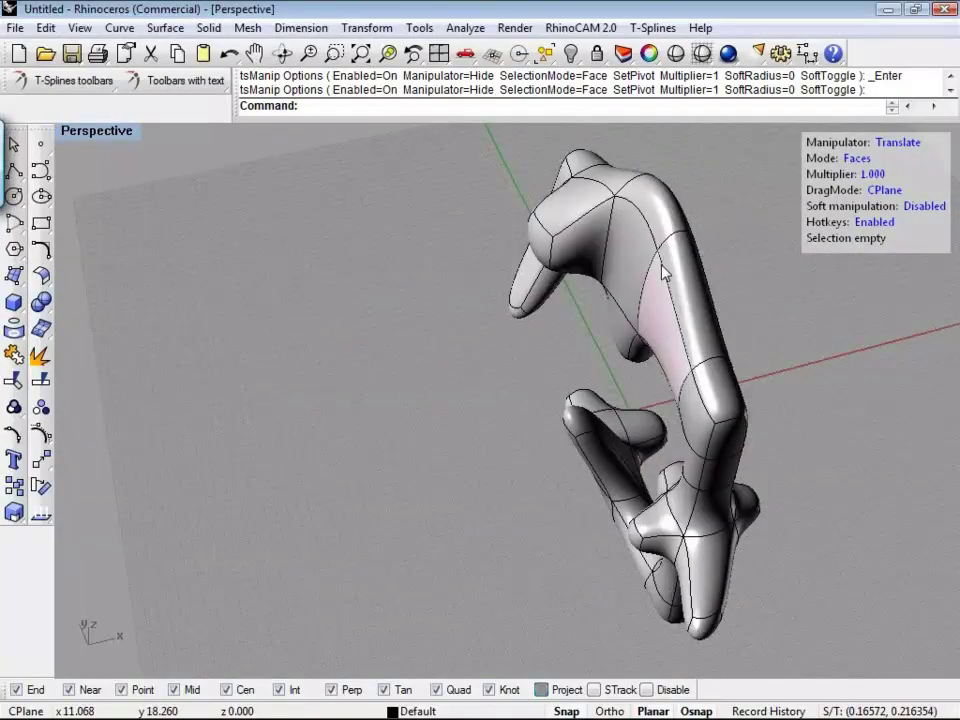
right_drag(664, 273, 290, 338)
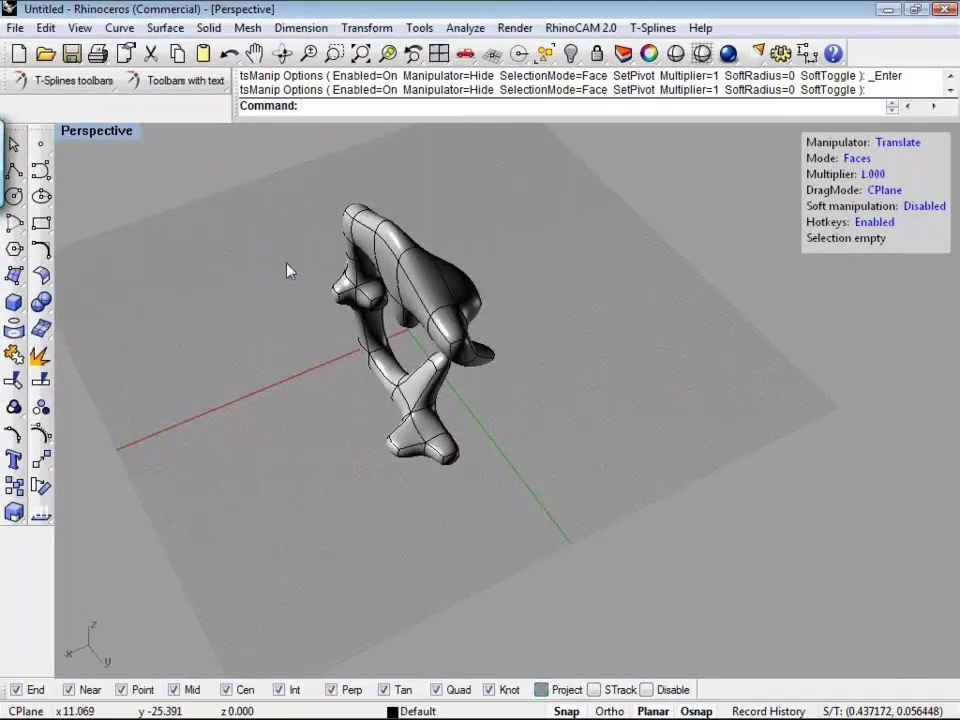
scroll(288, 224, up, 2)
scroll(288, 222, up, 1)
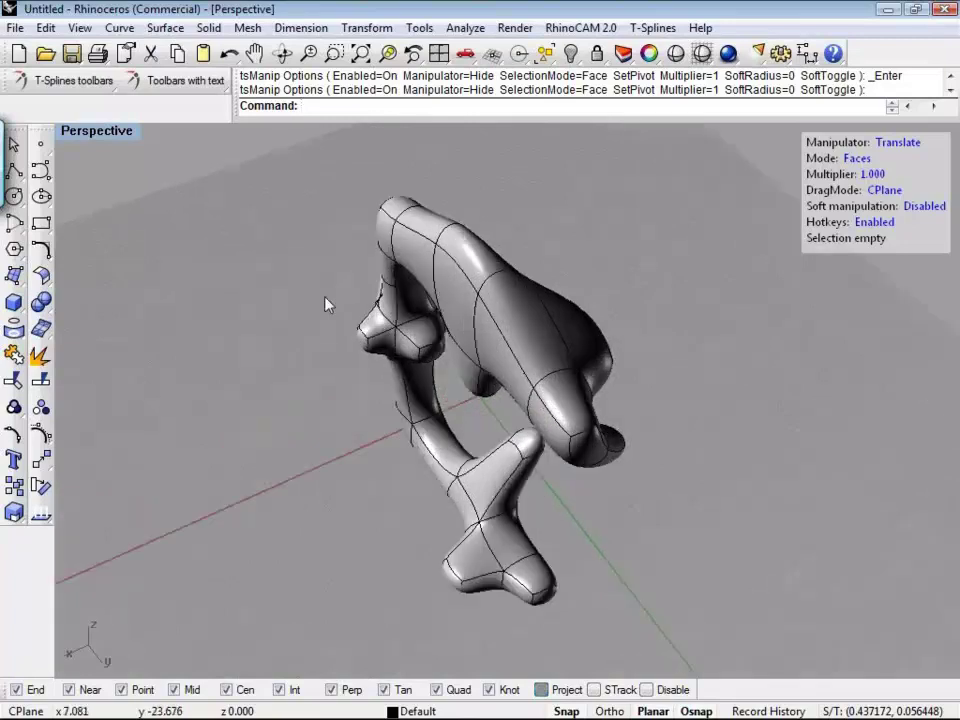
right_drag(326, 300, 700, 212)
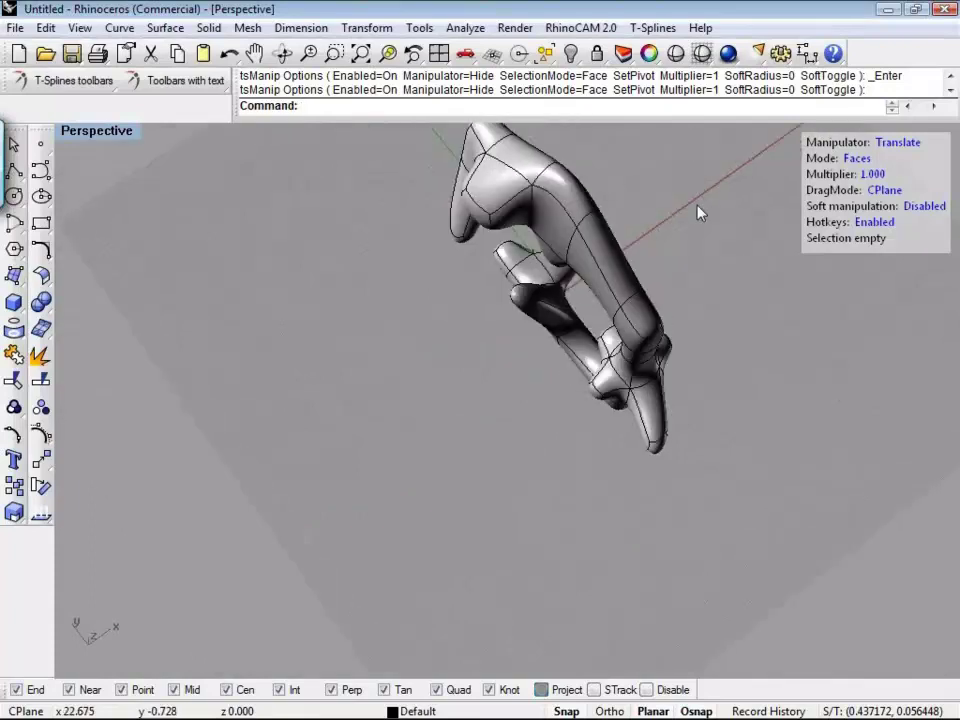
Step: Open the recent file bmodelsession.3dm without saving the untitled model
click(15, 28)
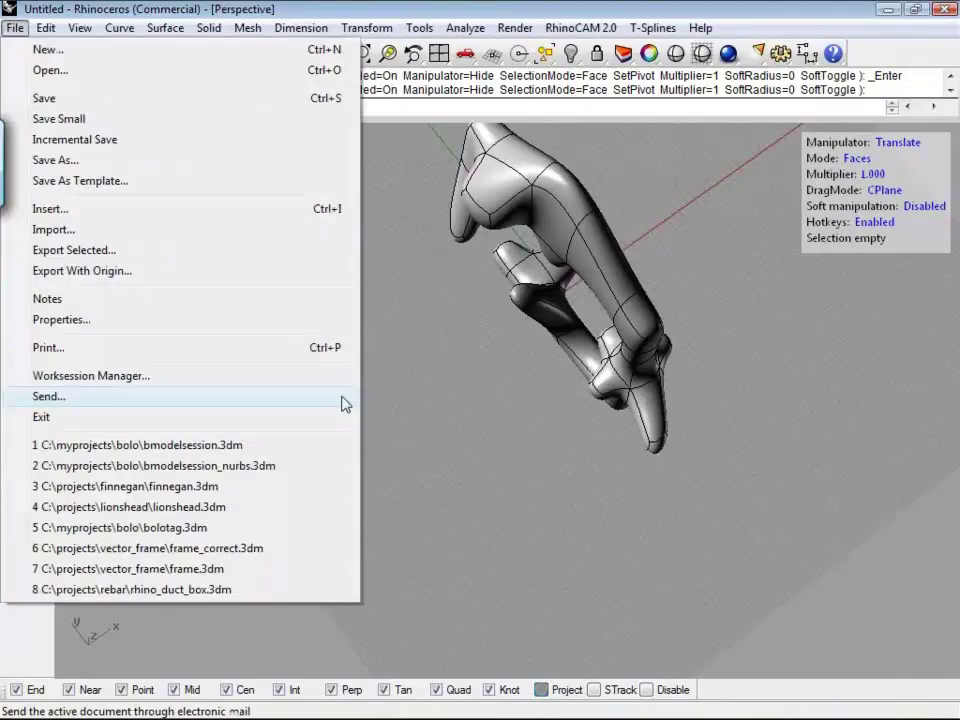
click(185, 455)
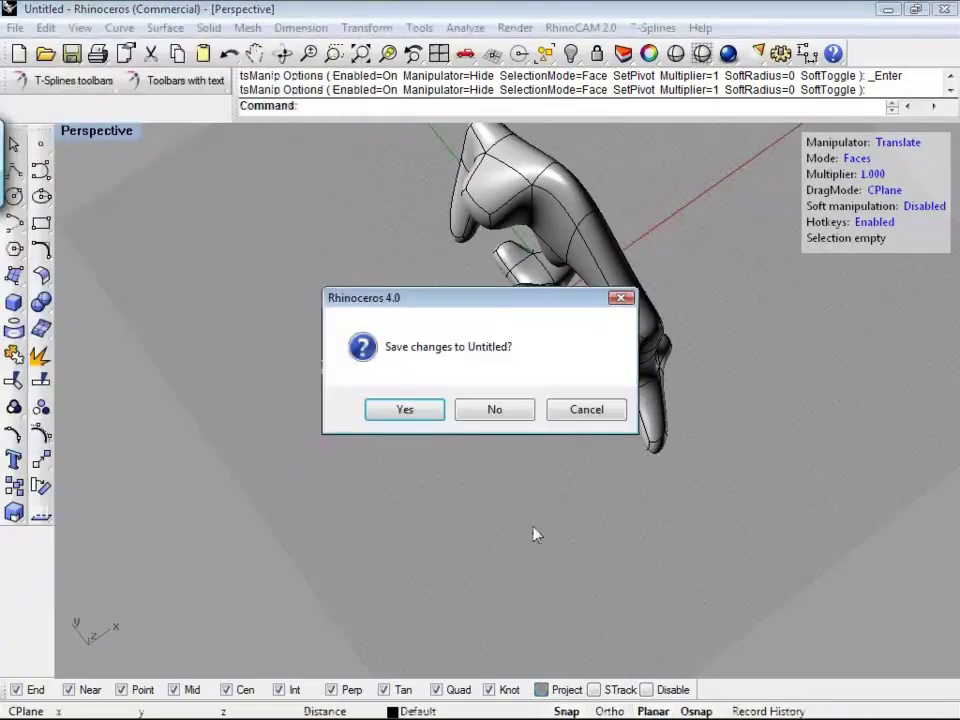
key(n)
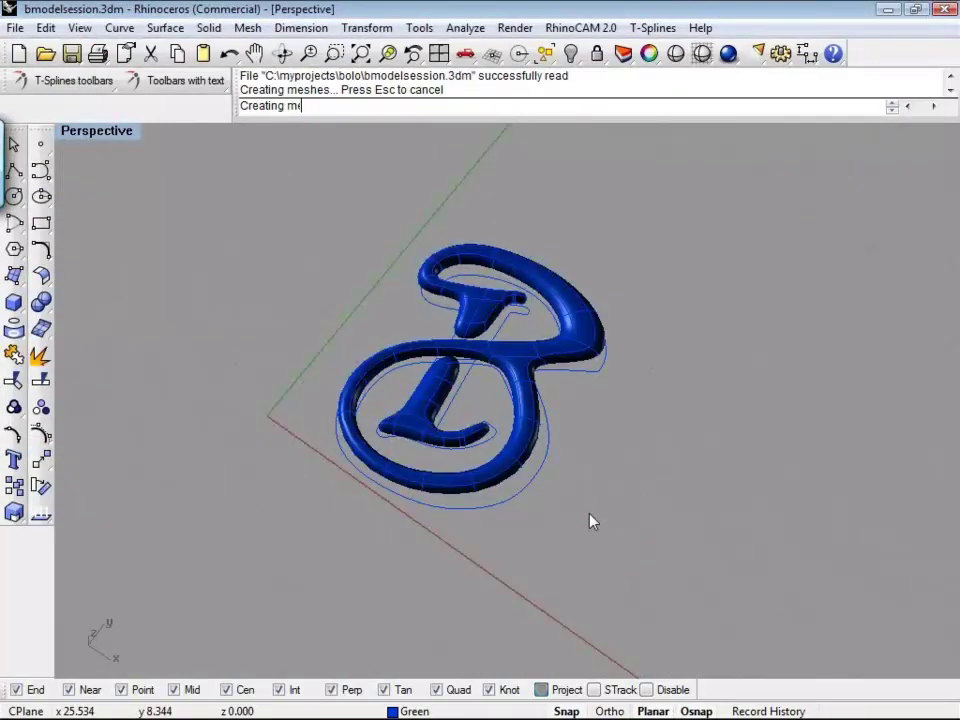
Step: Orbit to an oblique view and select the solid blue B model
right_drag(590, 521, 700, 555)
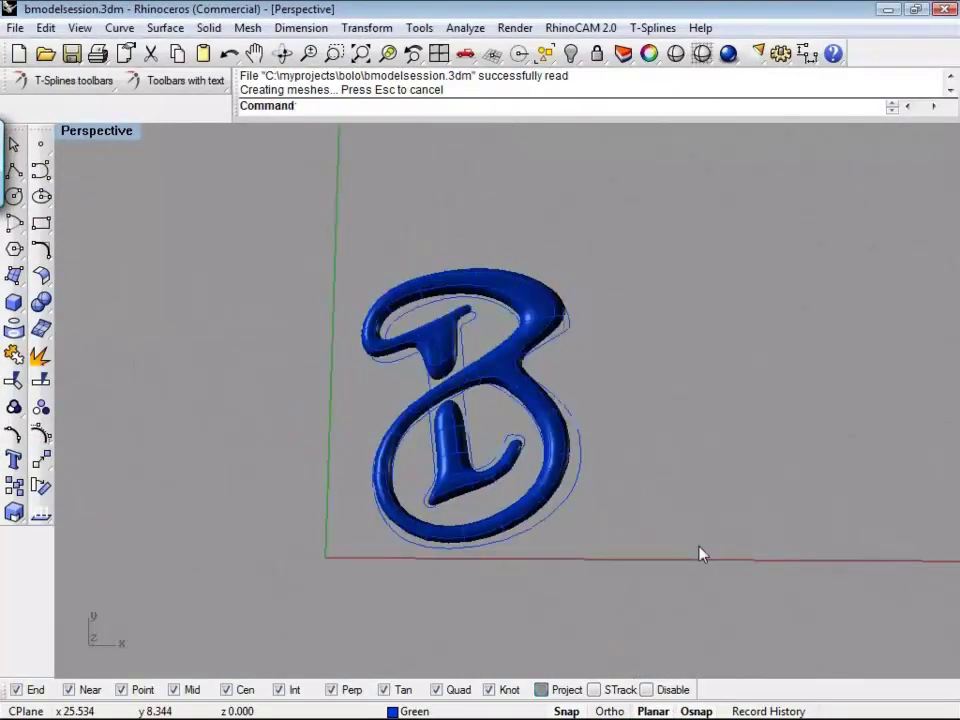
scroll(535, 563, up, 3)
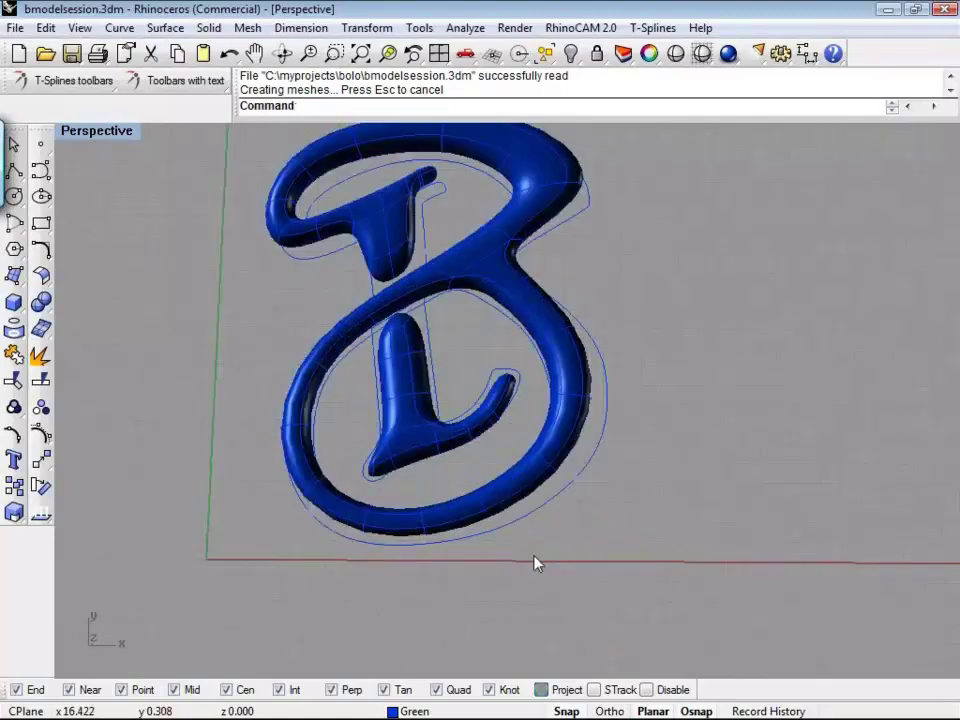
right_drag(535, 563, 667, 333)
click(519, 306)
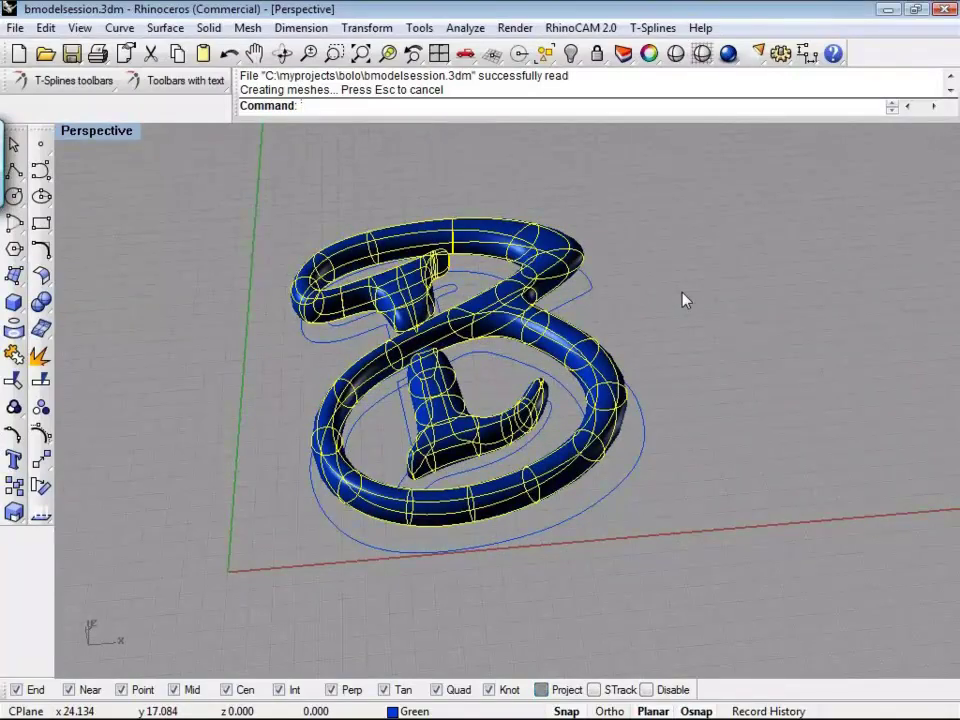
Step: Hide the blue B model and view the remaining outline curves from above
text(Hide)
key(Return)
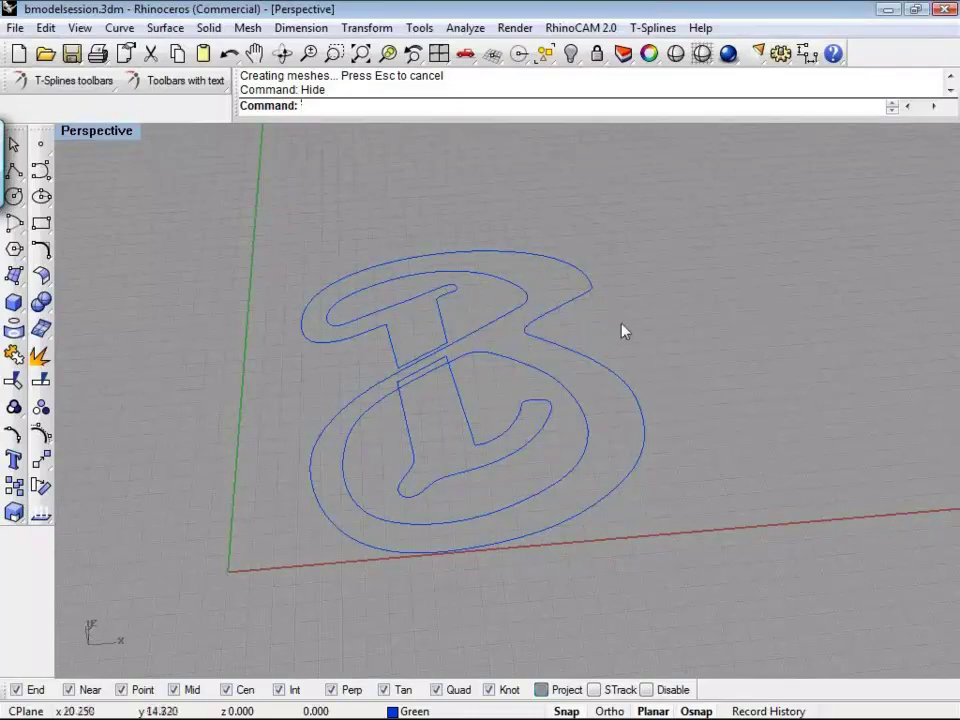
scroll(621, 331, up, 2)
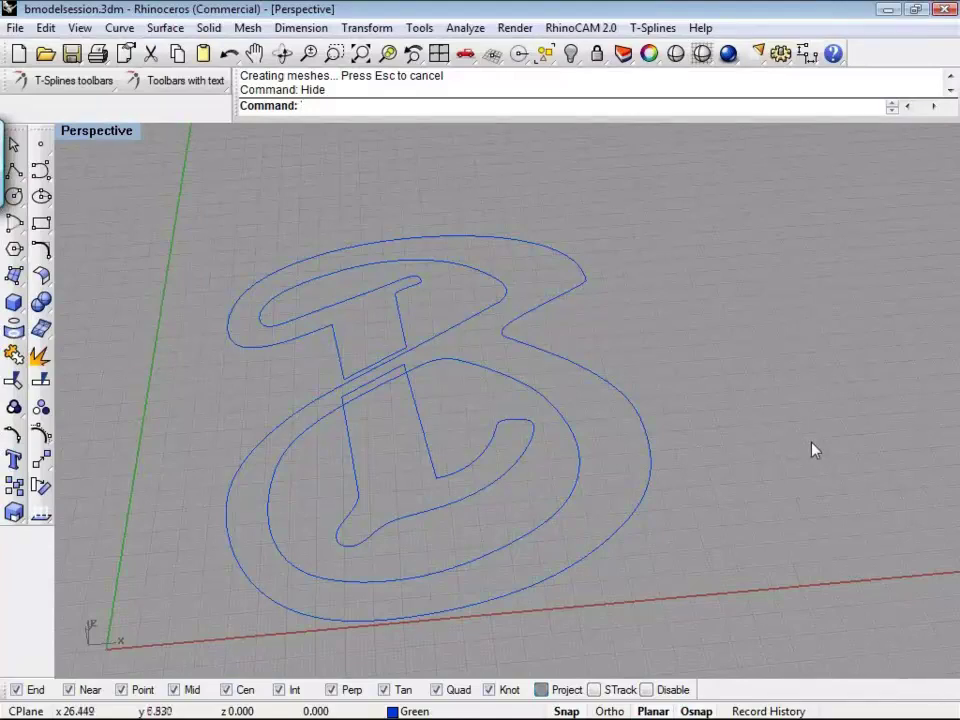
scroll(823, 433, down, 2)
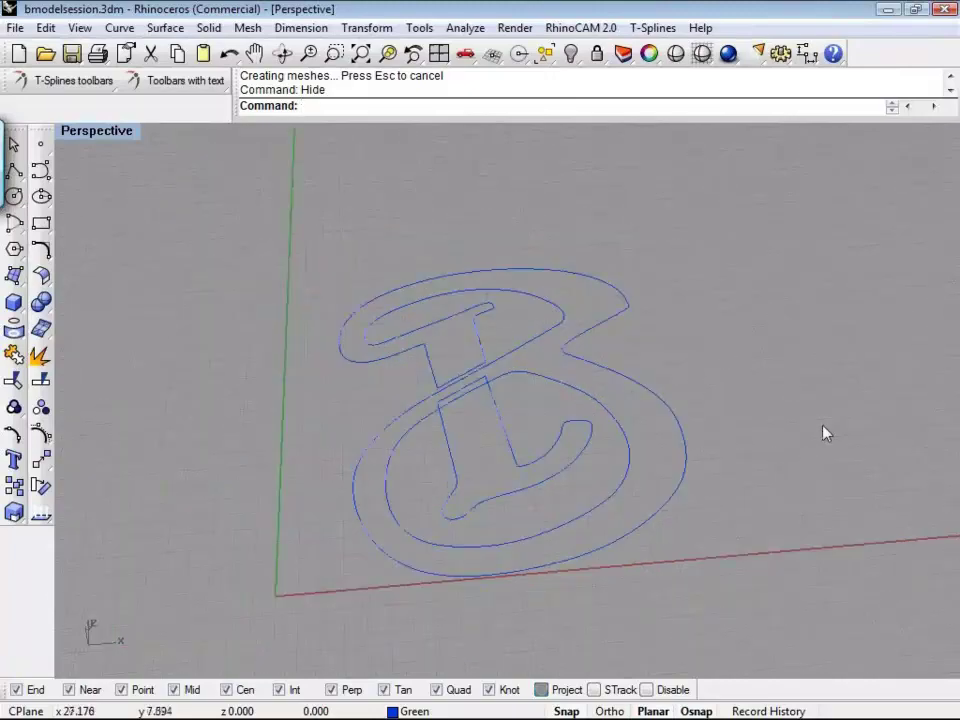
scroll(861, 334, down, 2)
right_drag(864, 339, 860, 444)
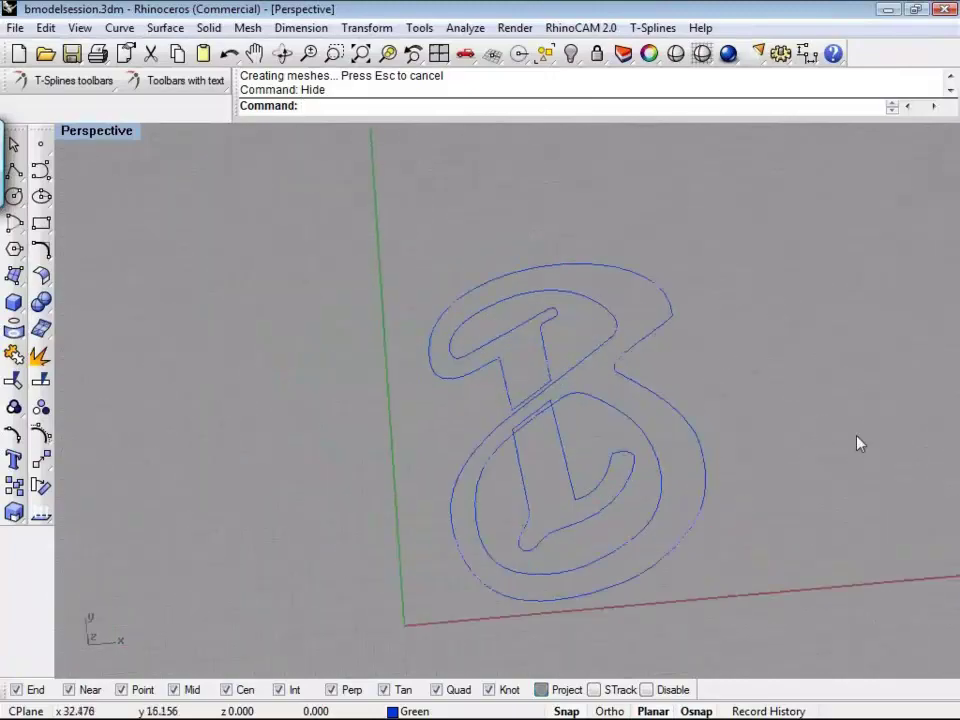
scroll(860, 444, down, 2)
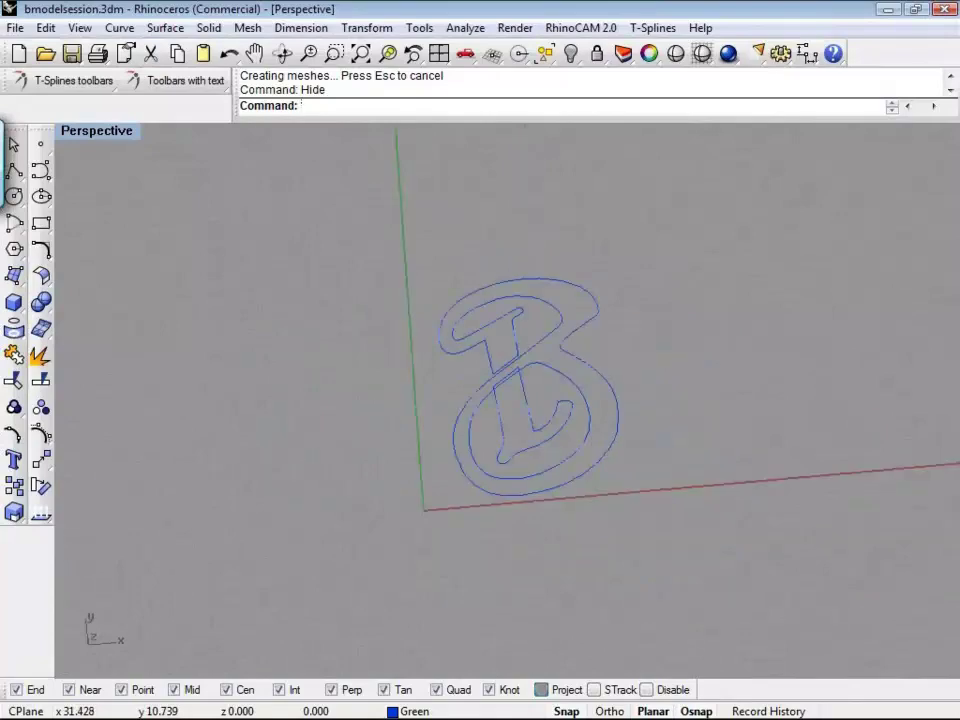
Step: Place TheB.jpg as a Perspective background bitmap, picking two corners beside the curves
click(100, 131)
mouse_move(180, 479)
click(319, 478)
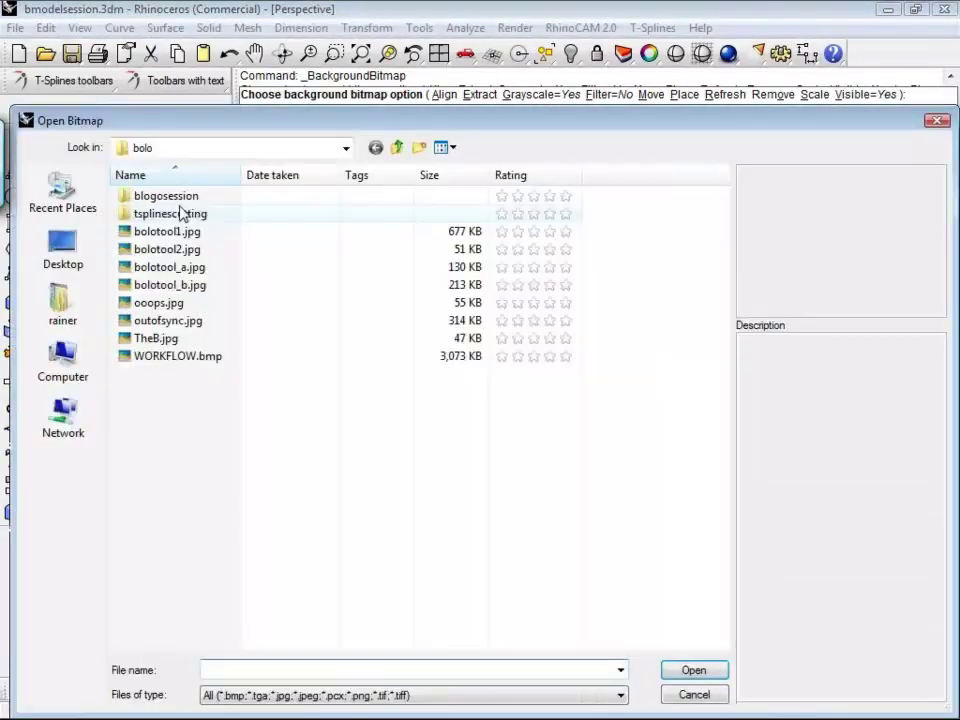
click(150, 338)
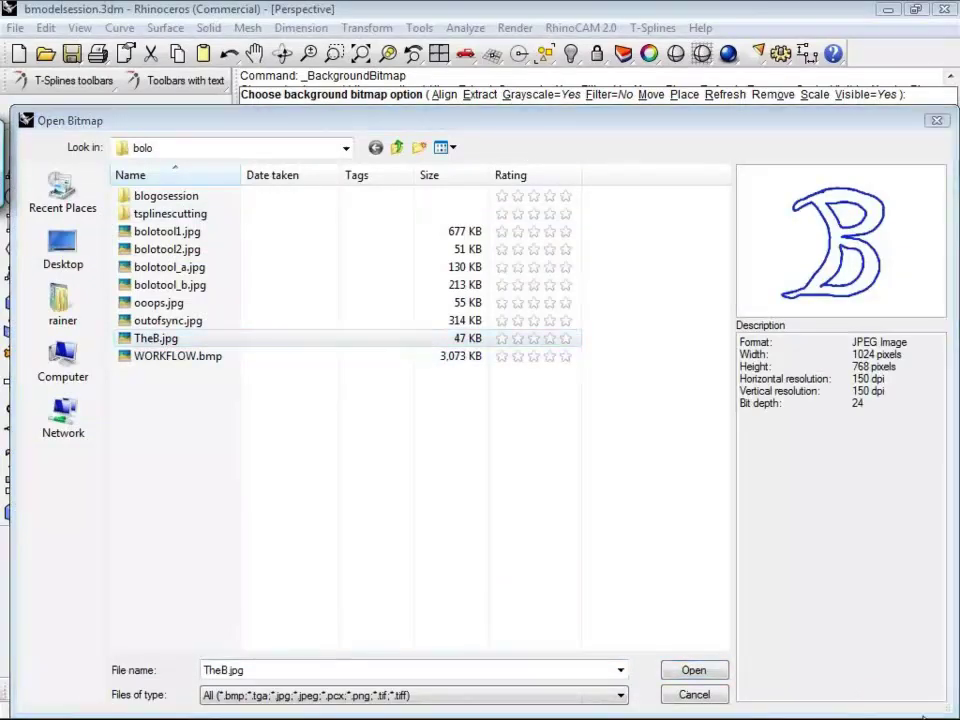
click(715, 675)
click(637, 428)
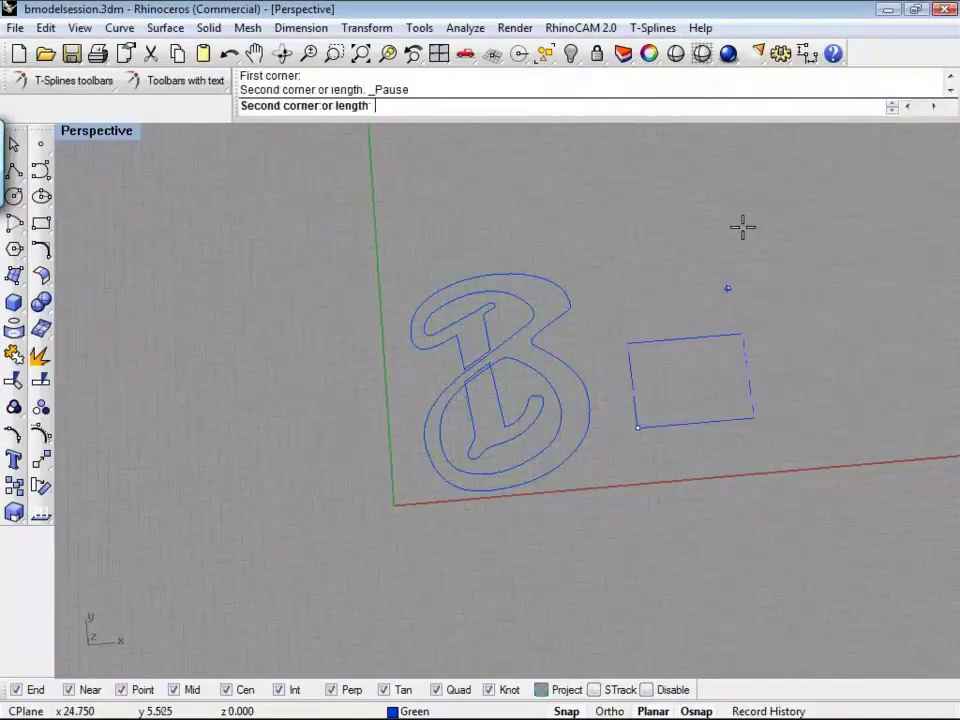
right_drag(900, 195, 880, 192)
click(880, 195)
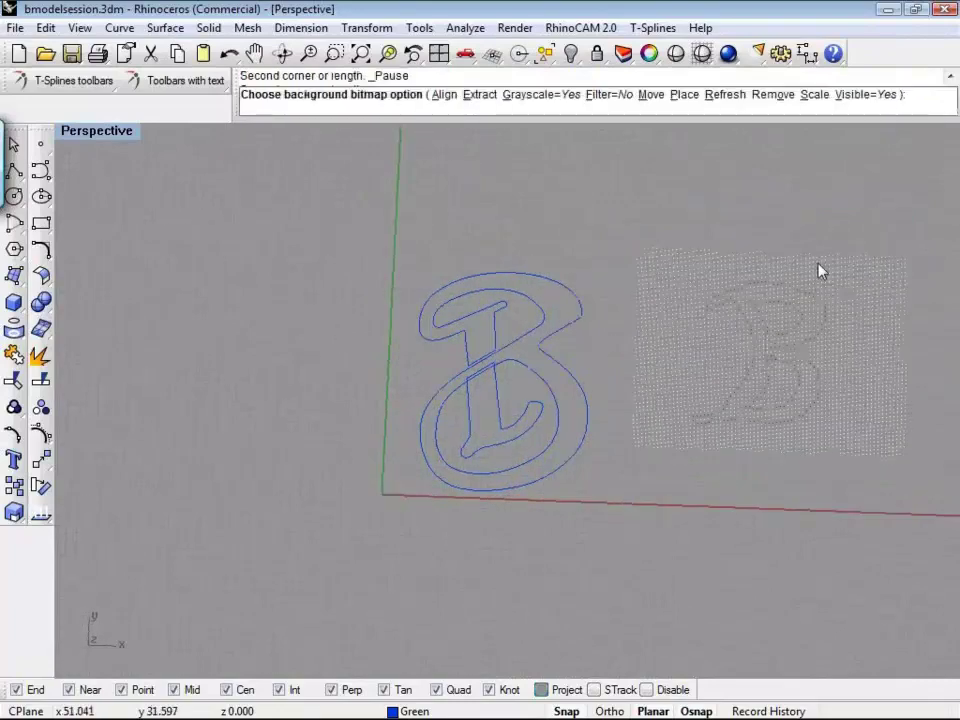
scroll(820, 270, up, 5)
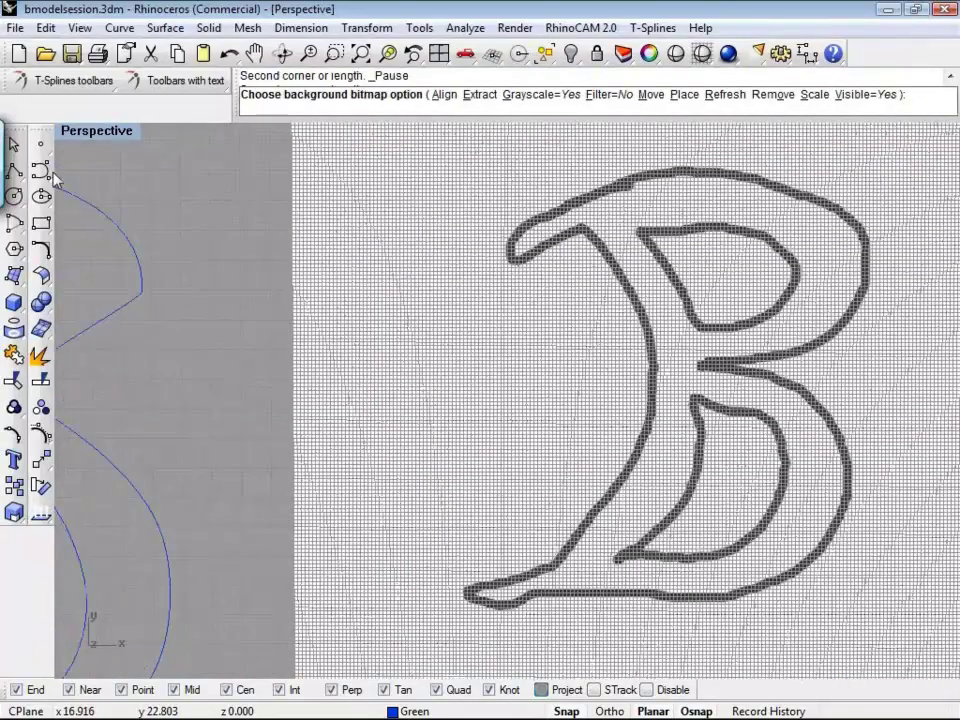
Step: Start an interpolated curve at the B's upper-left tip and trace the upper bowl to the waist
click(40, 171)
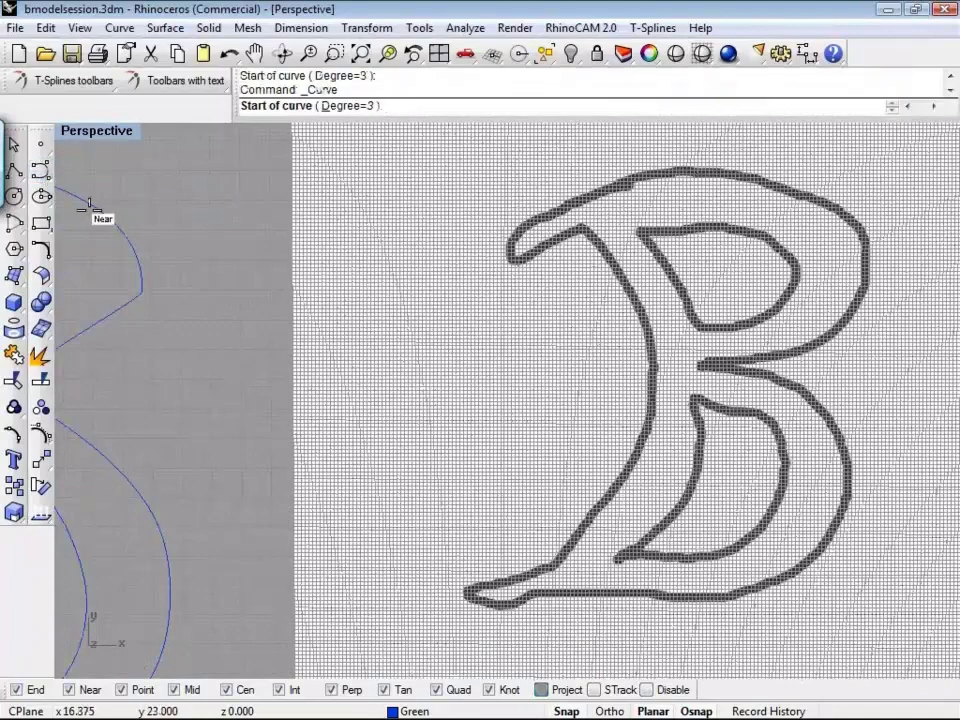
click(517, 229)
click(626, 183)
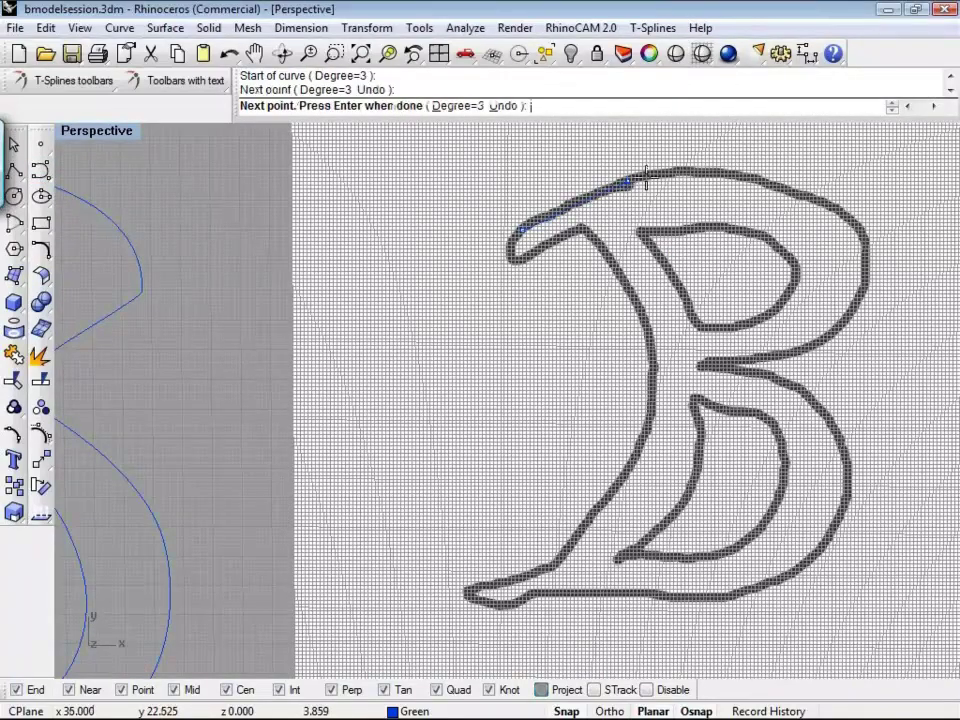
click(724, 172)
click(849, 215)
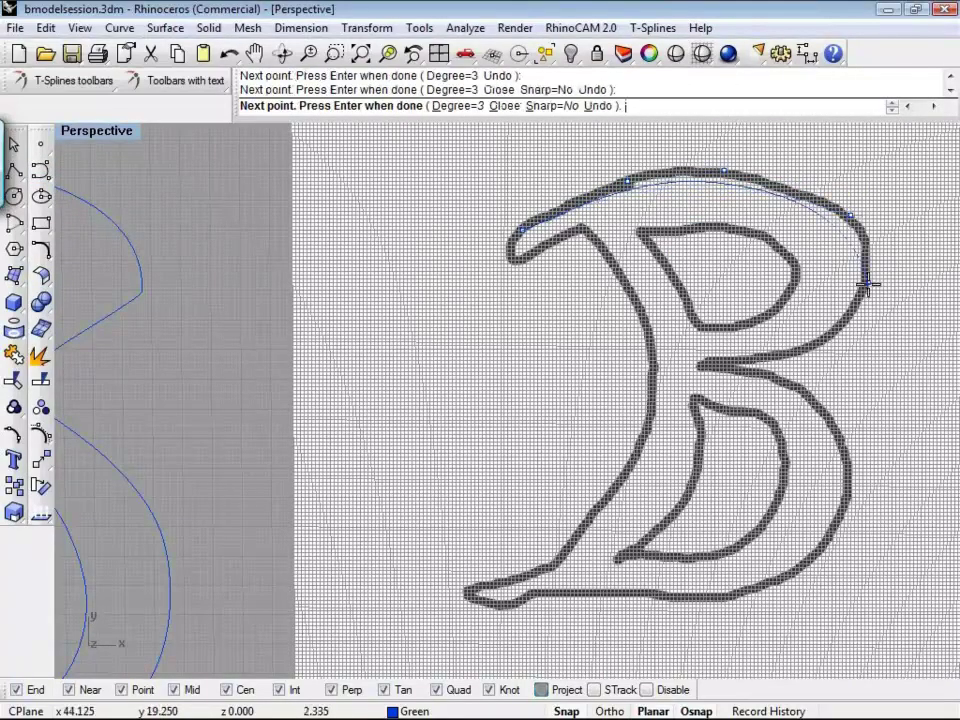
click(866, 283)
click(823, 347)
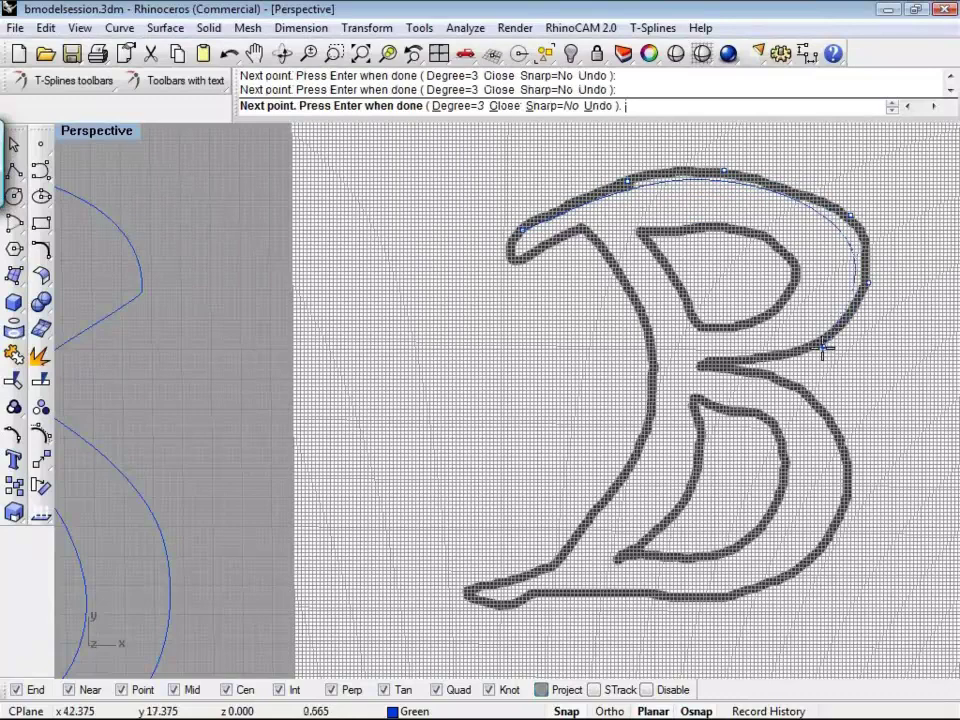
click(703, 362)
Step: Trace the B's lower bowl, bottom and stem, closing the curve at its start point
click(771, 372)
click(851, 457)
click(843, 548)
click(692, 613)
click(533, 581)
click(481, 585)
click(630, 434)
click(663, 409)
click(579, 237)
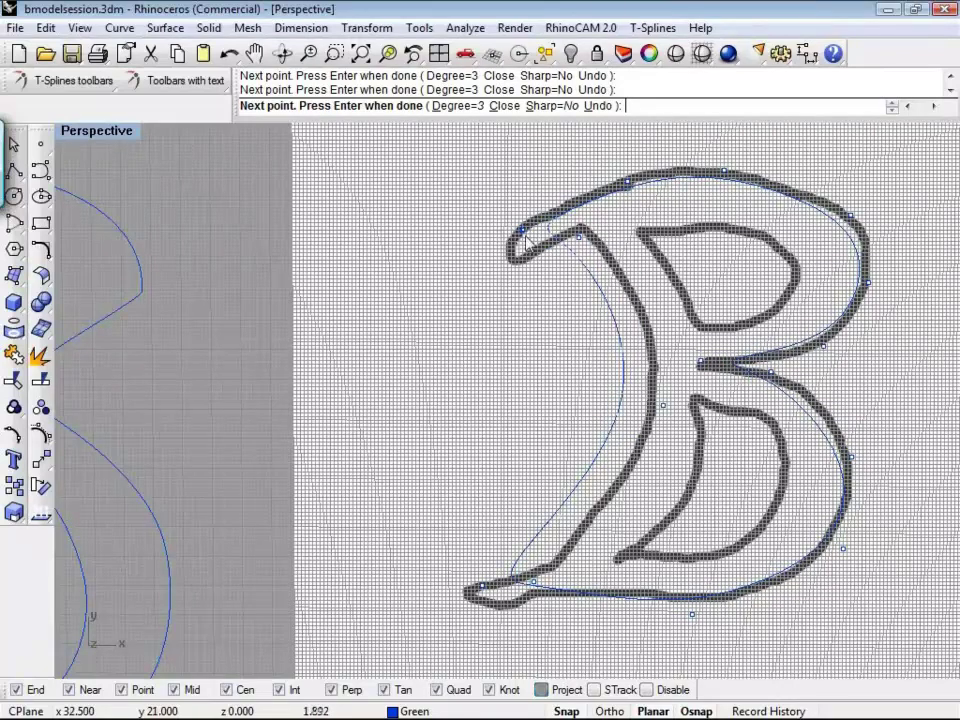
click(523, 234)
Step: Remove the background bitmap from the Perspective viewport
scroll(681, 336, down, 2)
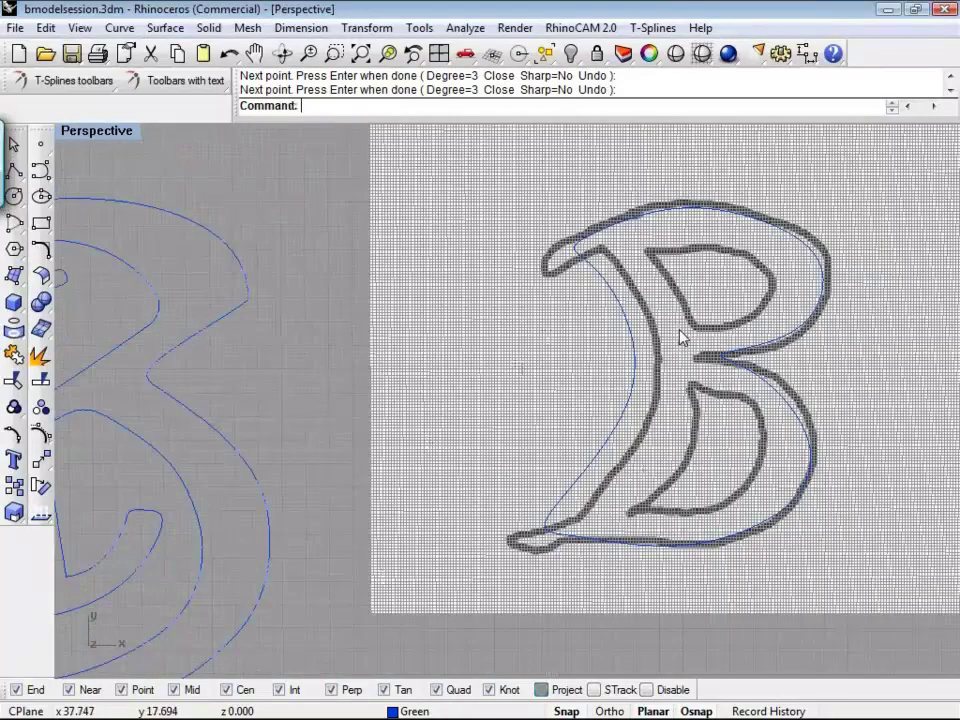
scroll(681, 336, down, 3)
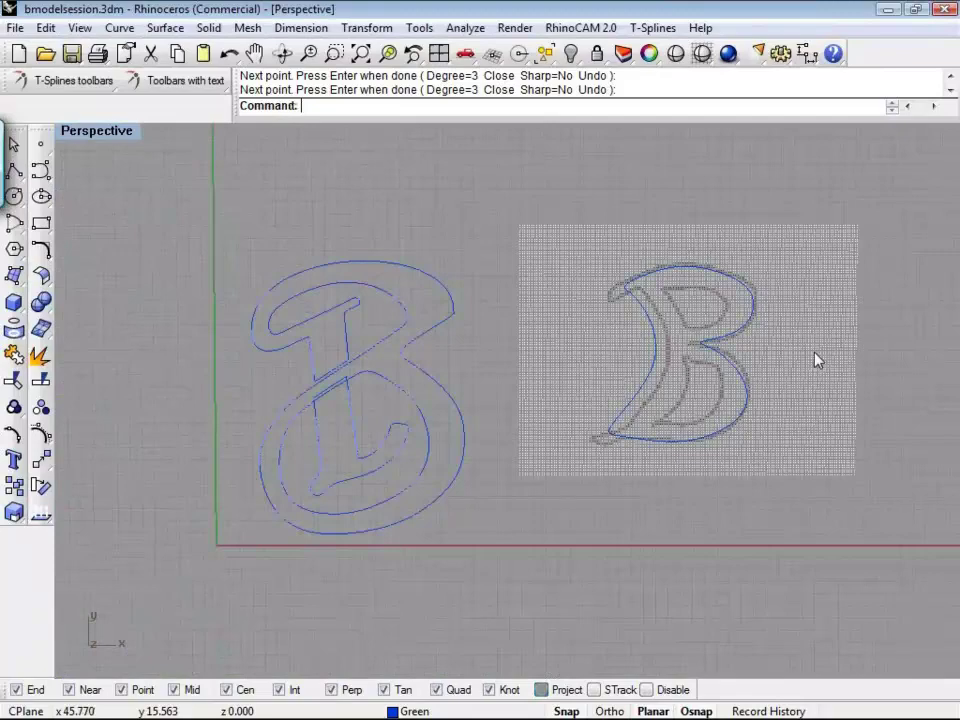
scroll(817, 360, up, 1)
click(122, 131)
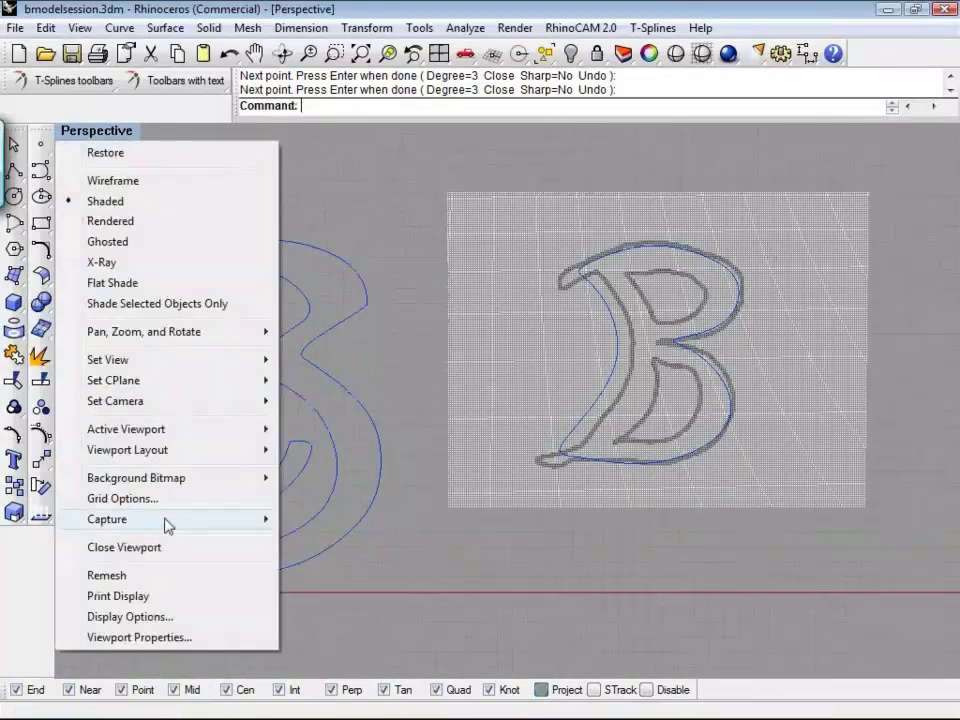
mouse_move(240, 478)
click(340, 519)
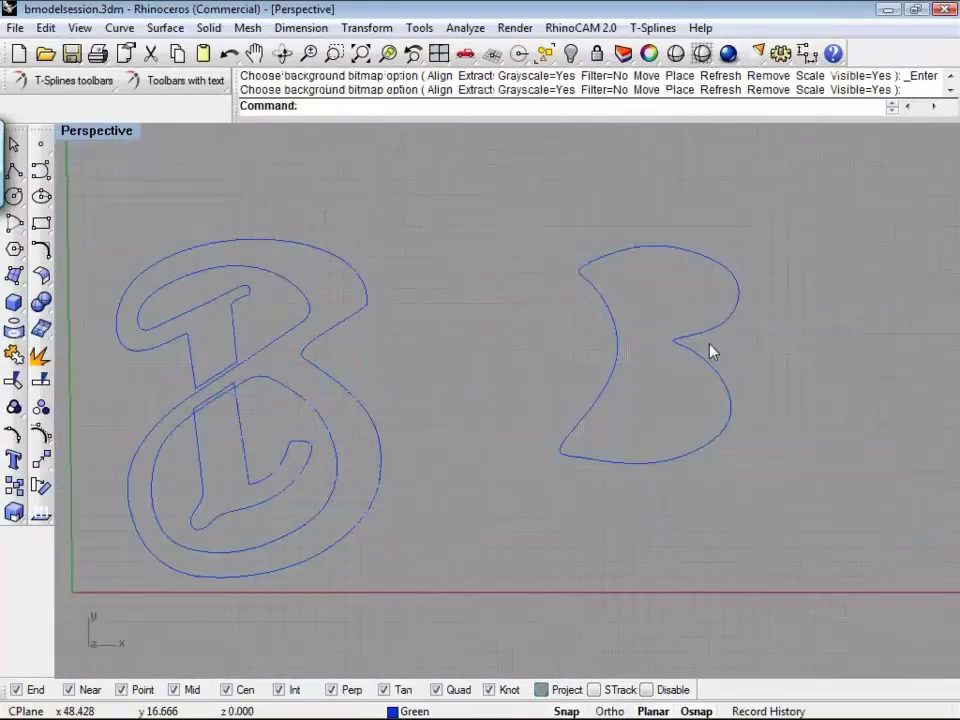
Step: Delete the traced B outline curve
click(711, 349)
scroll(770, 289, up, 1)
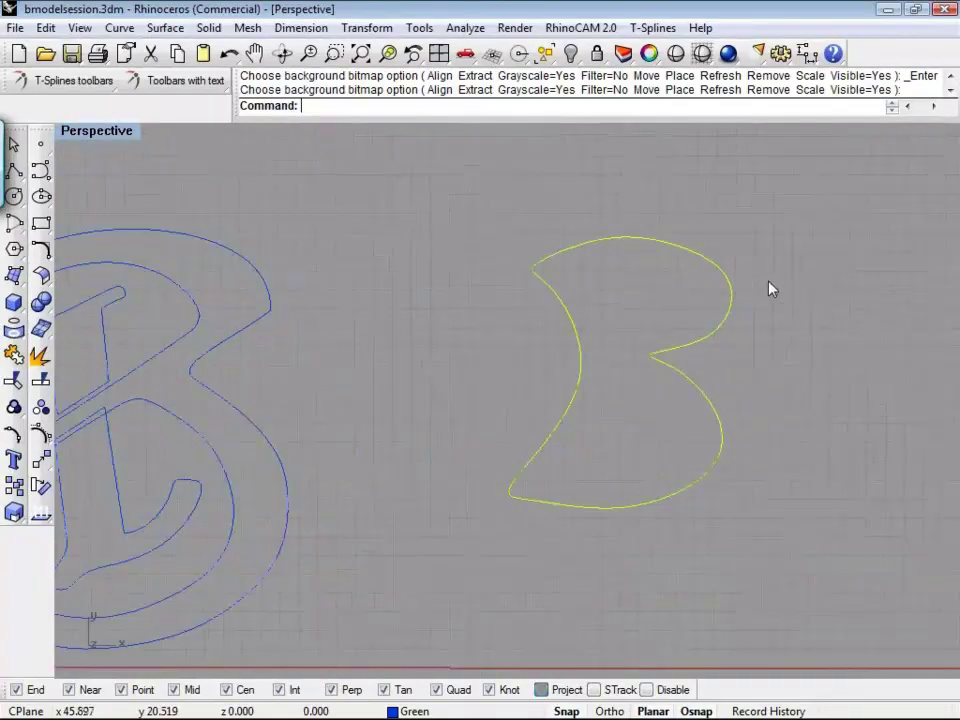
scroll(770, 289, down, 2)
scroll(770, 289, up, 1)
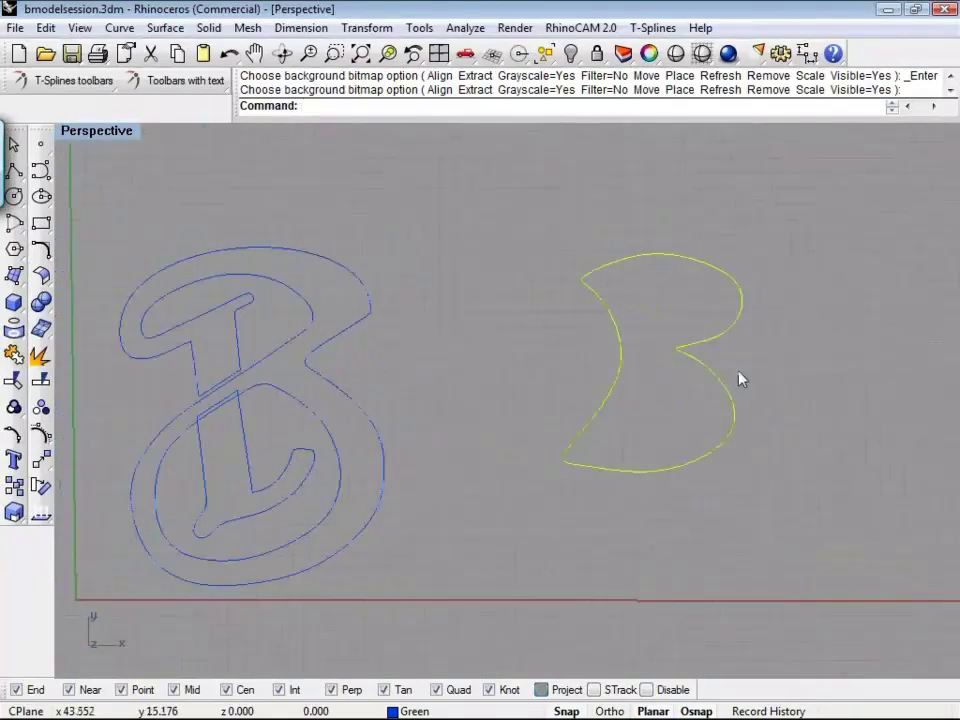
key(Delete)
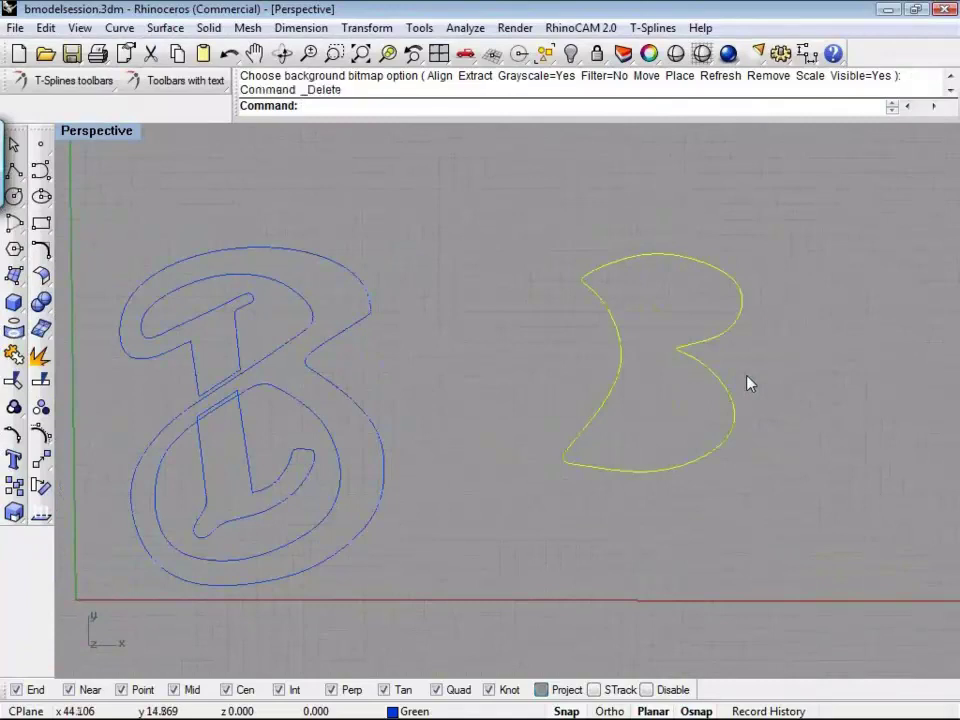
Step: Drag the inner L curve of the B slightly down and right, then deselect it
scroll(226, 348, down, 1)
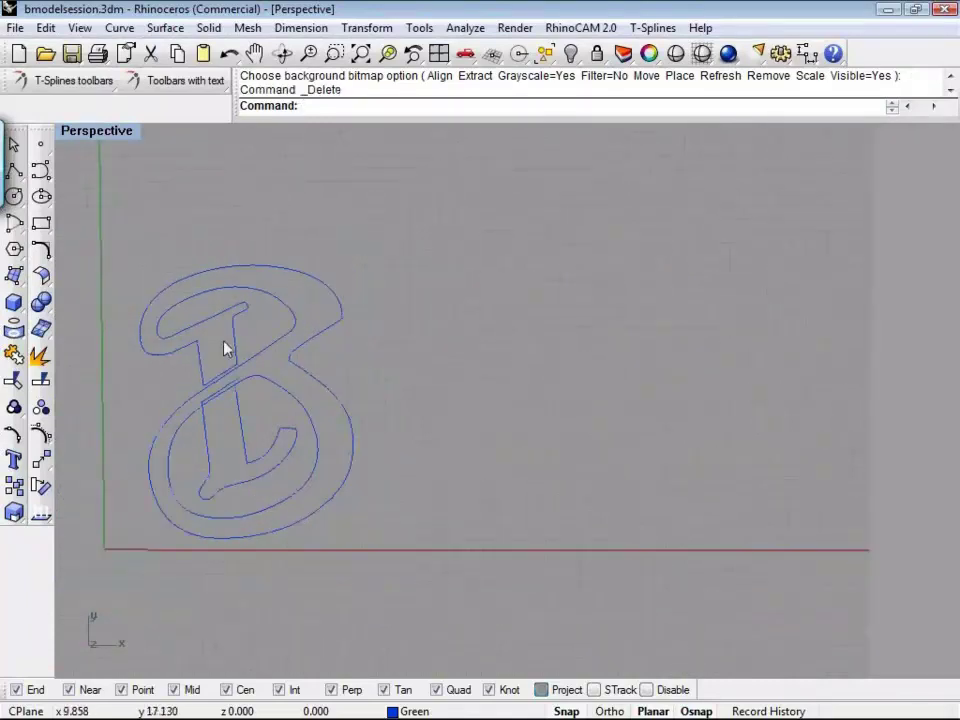
scroll(224, 348, down, 2)
scroll(224, 357, up, 3)
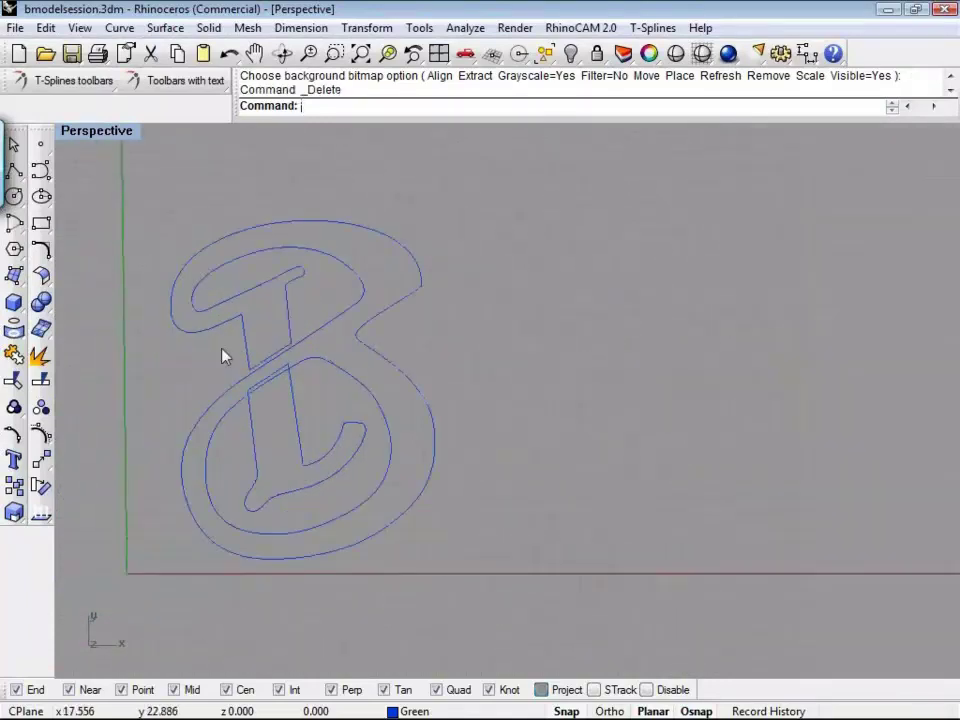
click(302, 463)
mouse_move(302, 463)
mouse_down()
mouse_move(313, 484)
mouse_move(315, 476)
mouse_up()
click(536, 424)
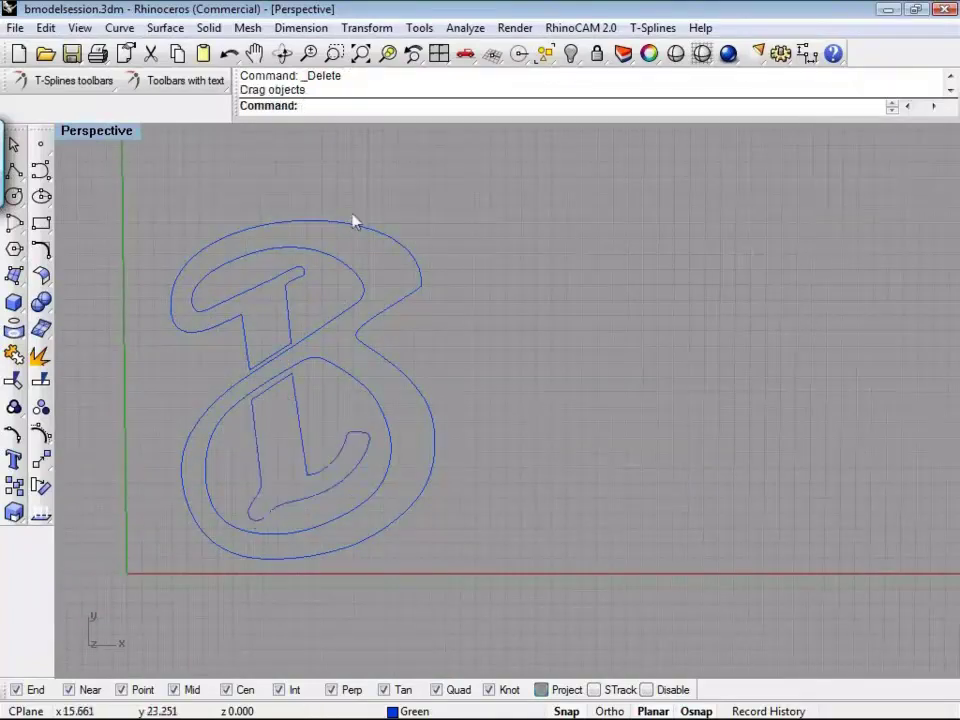
Step: Window-select all three B curves, then clear the selection with Esc
scroll(116, 212, up, 2)
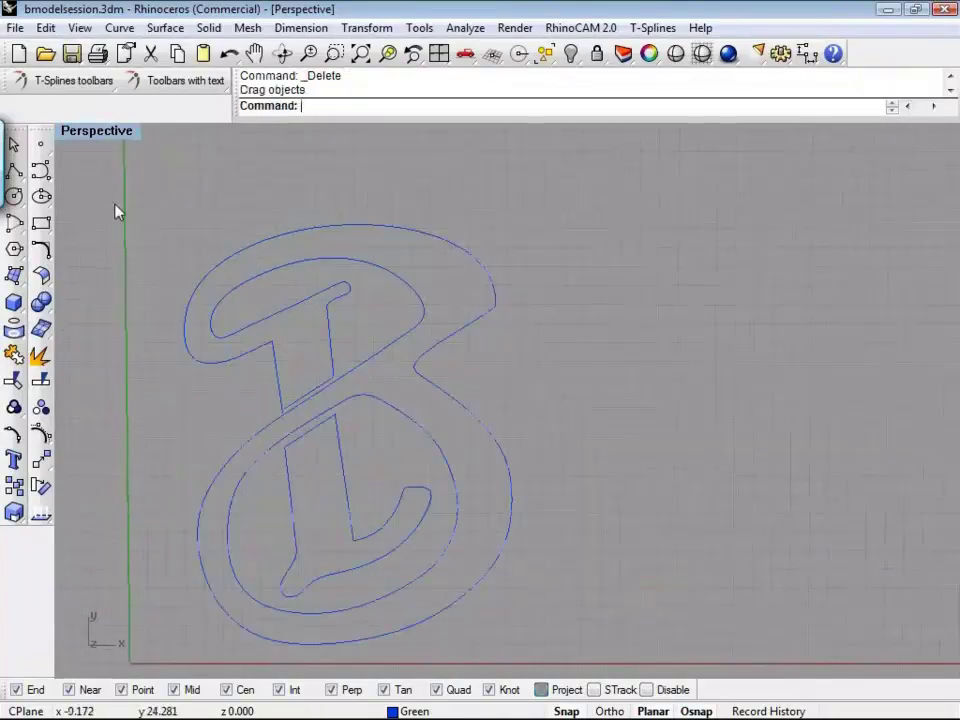
scroll(114, 216, down, 2)
scroll(111, 218, up, 1)
scroll(111, 218, down, 1)
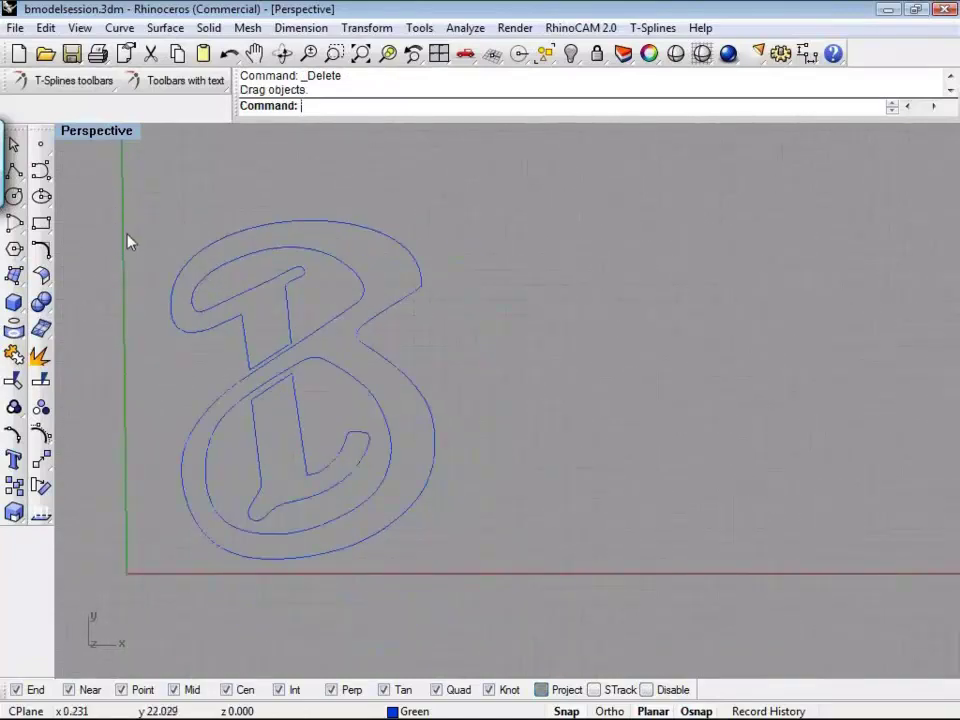
drag(133, 171, 472, 598)
key(Escape)
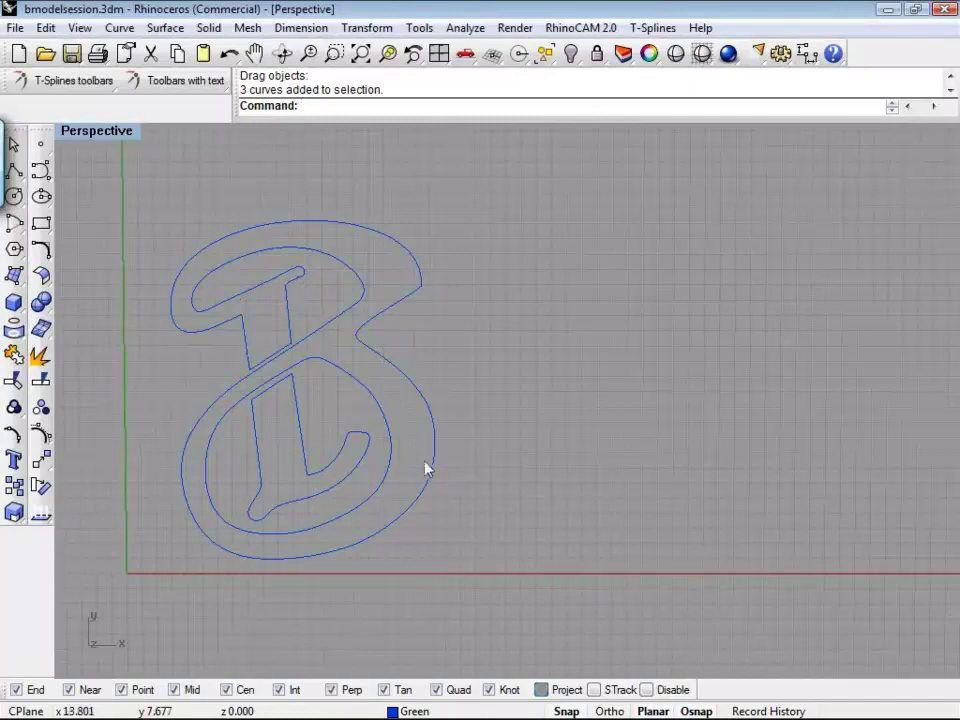
Step: Select the outer and inner offset B curves in turn to check them, then deselect all
mouse_move(657, 714)
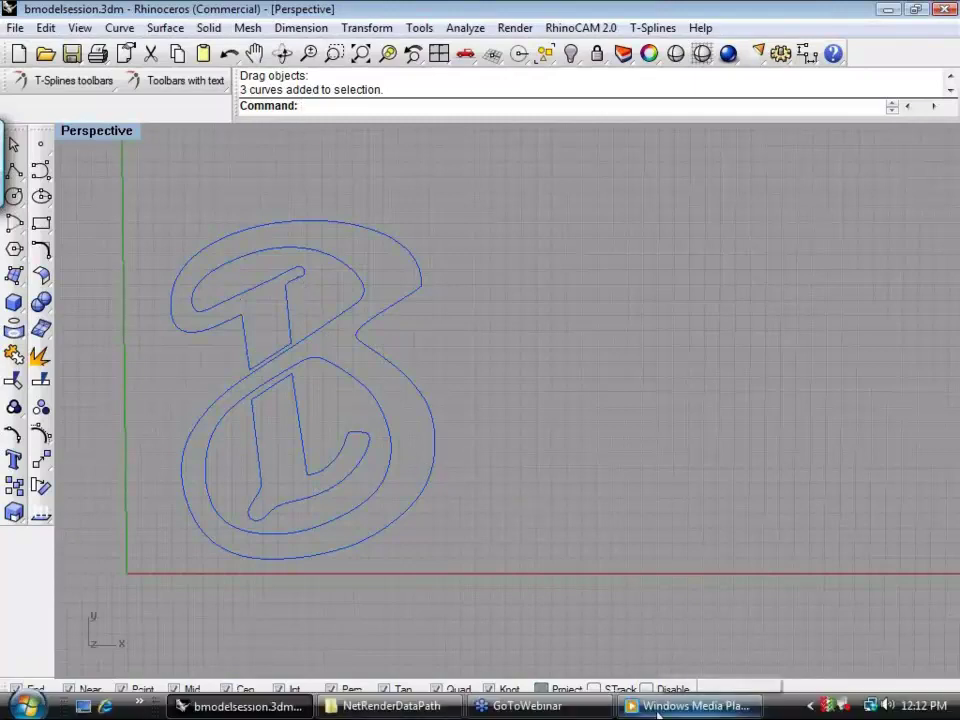
click(408, 302)
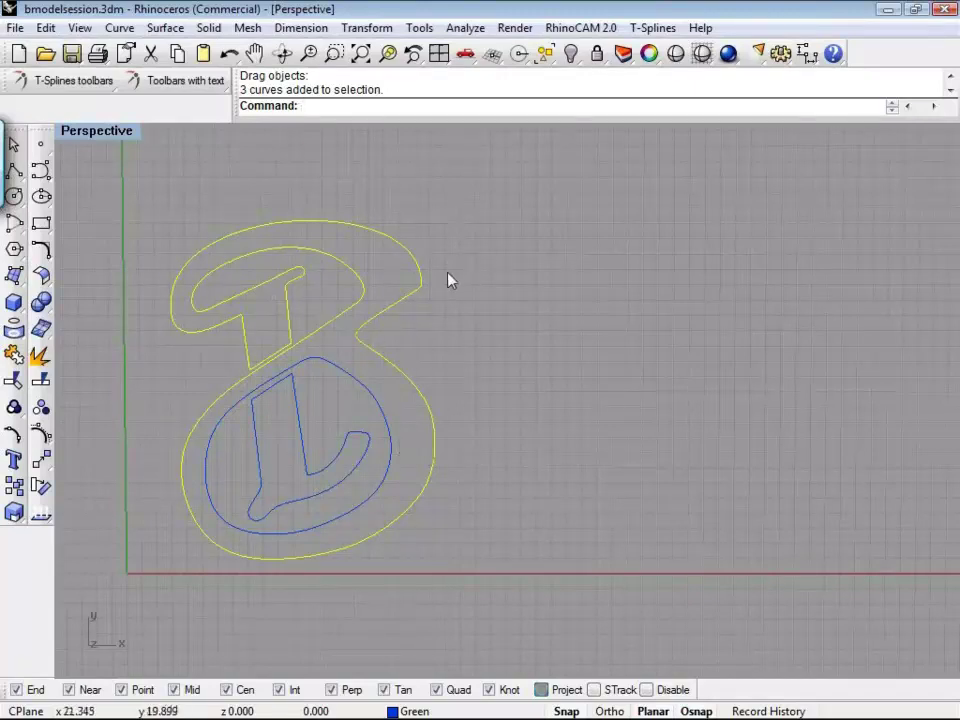
click(430, 347)
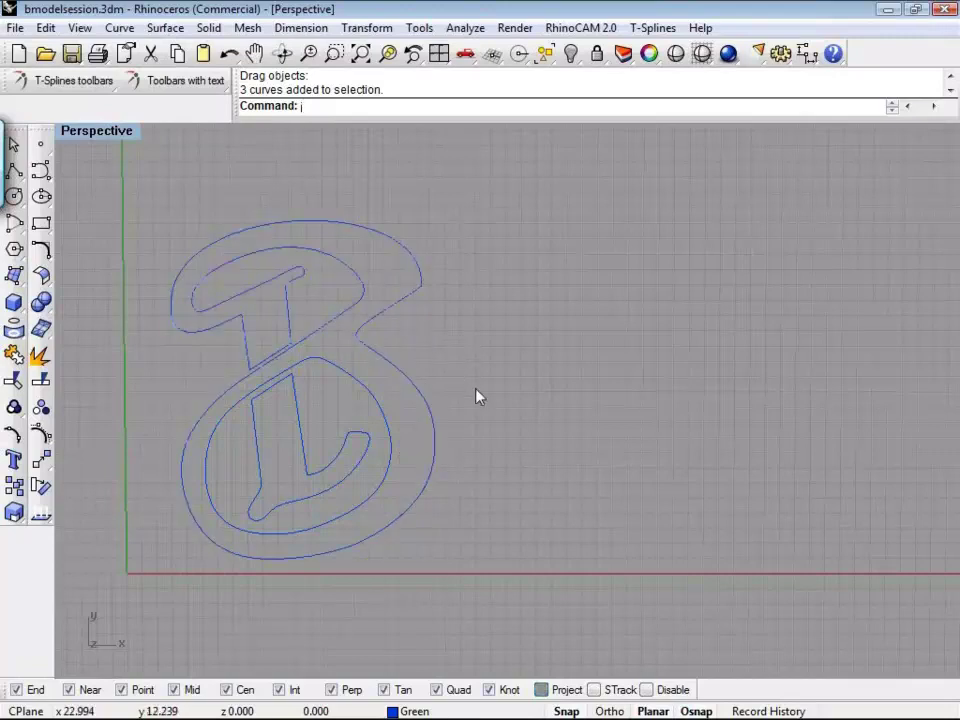
click(389, 411)
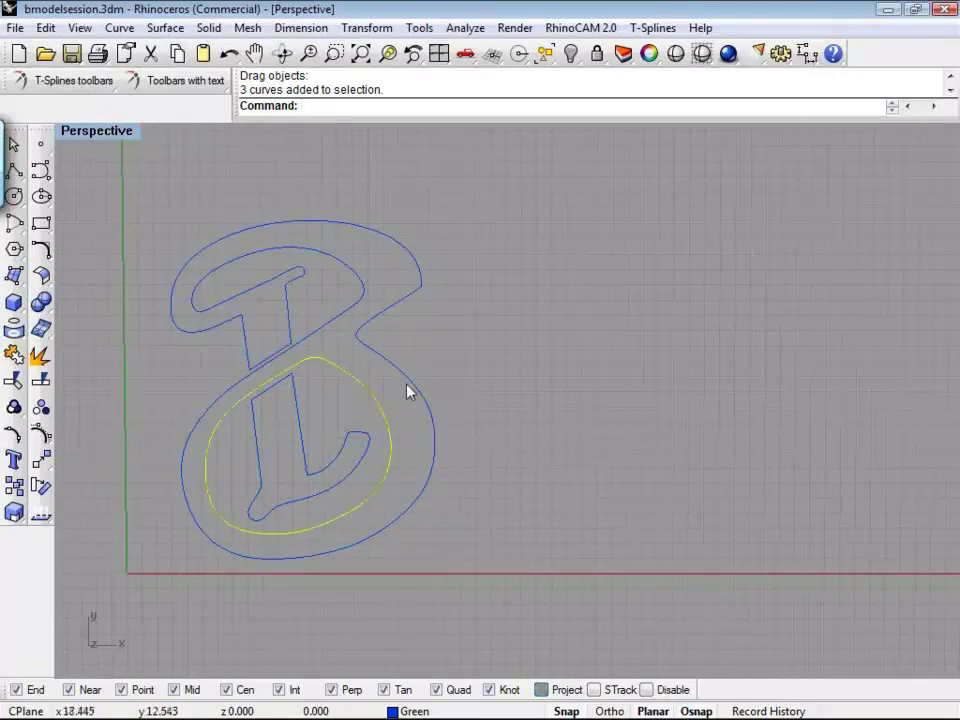
click(415, 384)
click(444, 304)
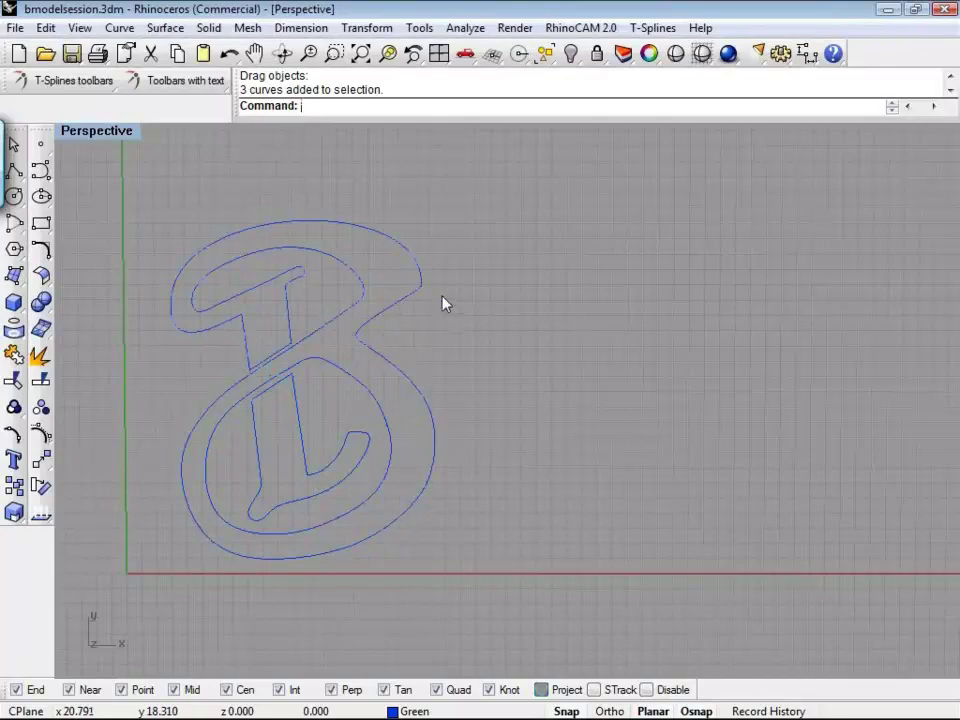
scroll(409, 258, up, 2)
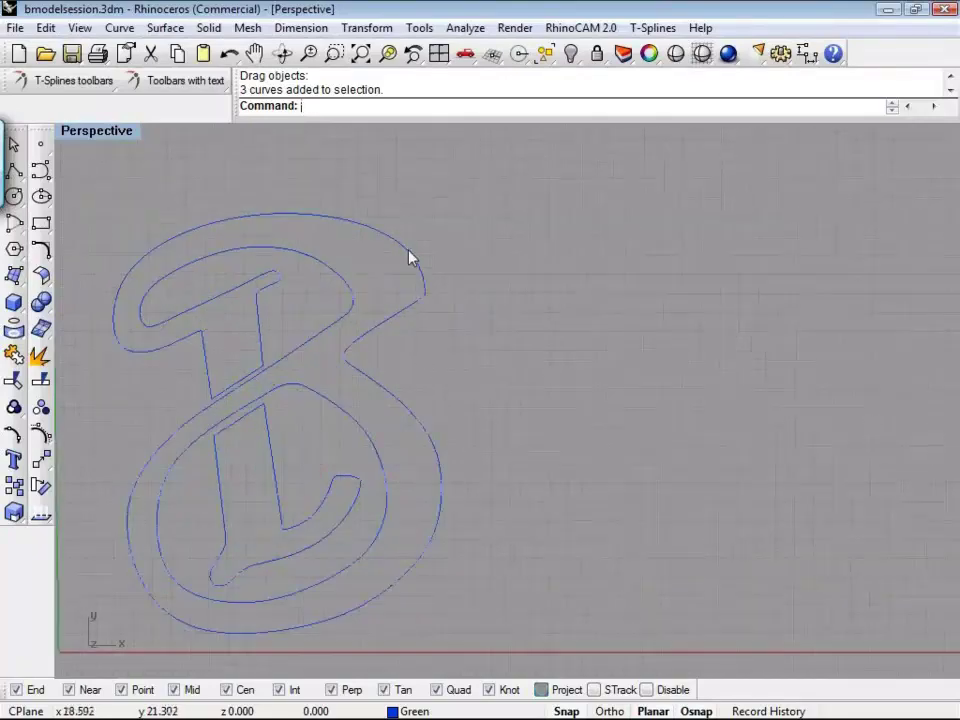
scroll(409, 258, up, 6)
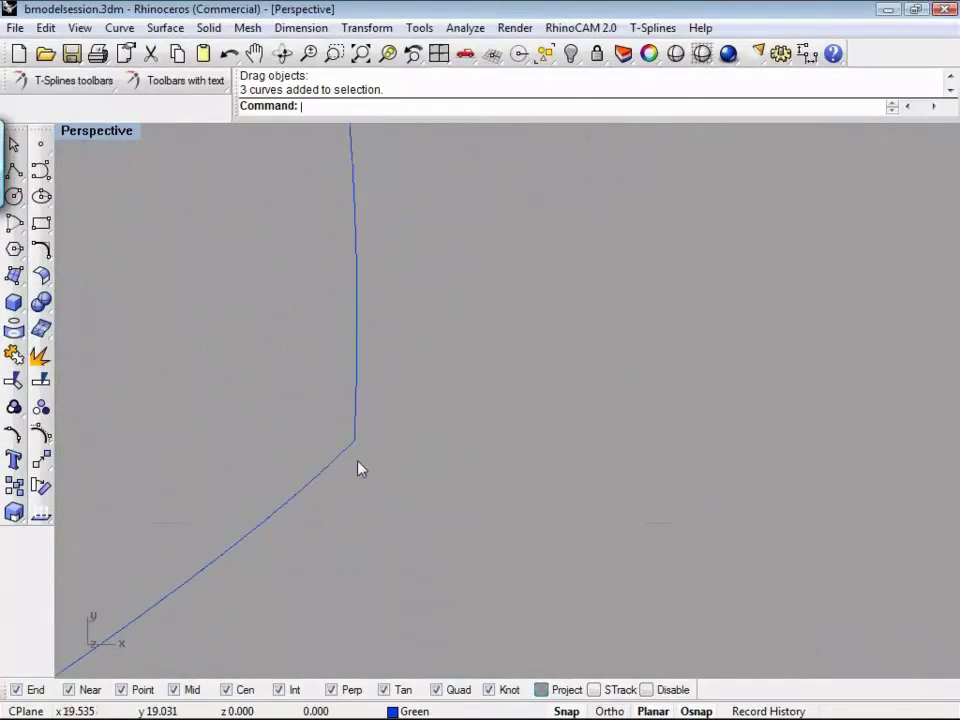
scroll(416, 443, down, 8)
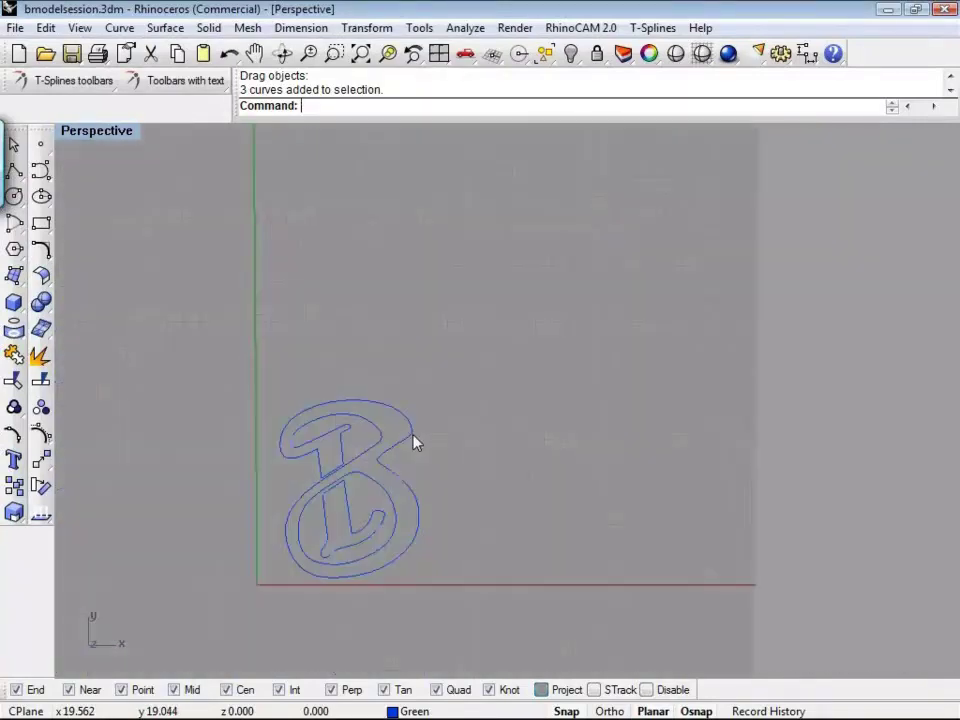
scroll(389, 492, up, 1)
scroll(389, 492, up, 3)
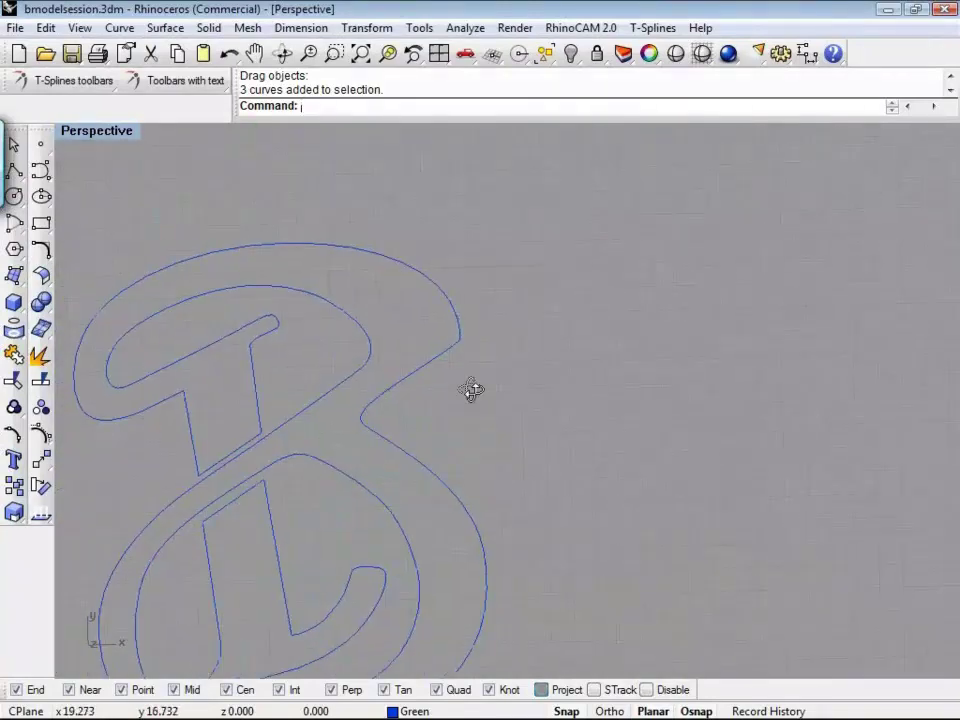
right_drag(472, 390, 463, 336)
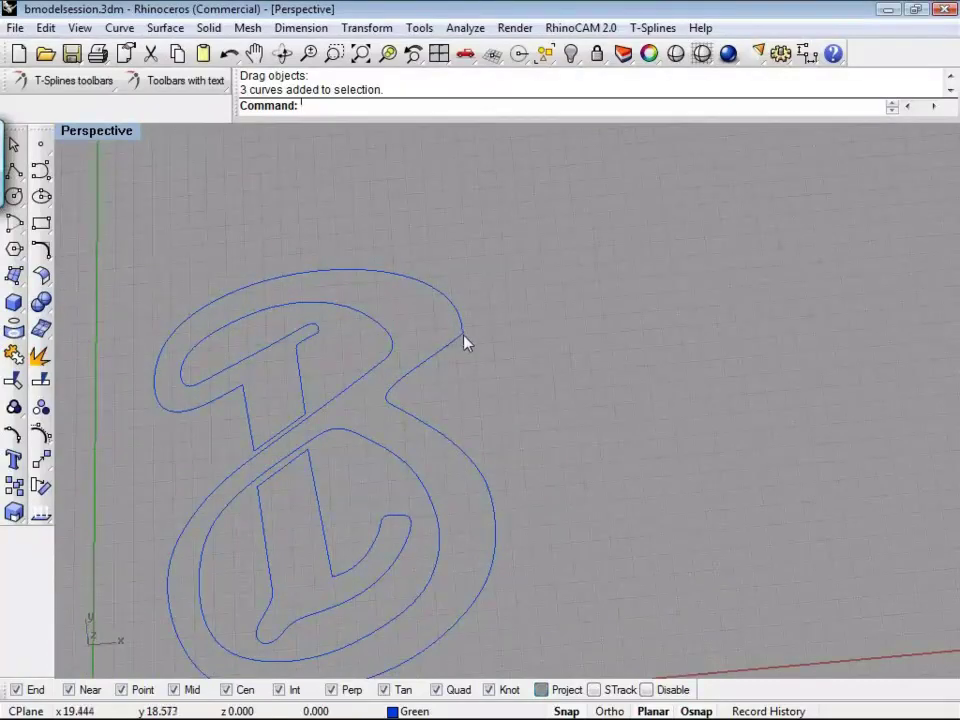
scroll(463, 340, up, 1)
scroll(463, 340, down, 1)
scroll(540, 426, down, 2)
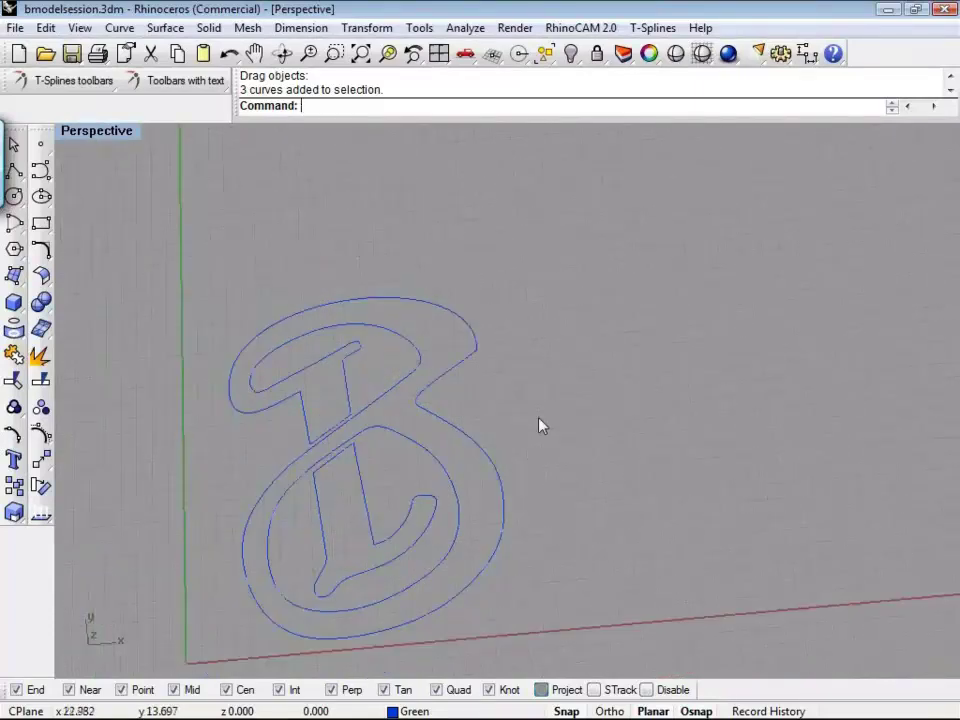
scroll(540, 426, down, 1)
scroll(322, 637, up, 2)
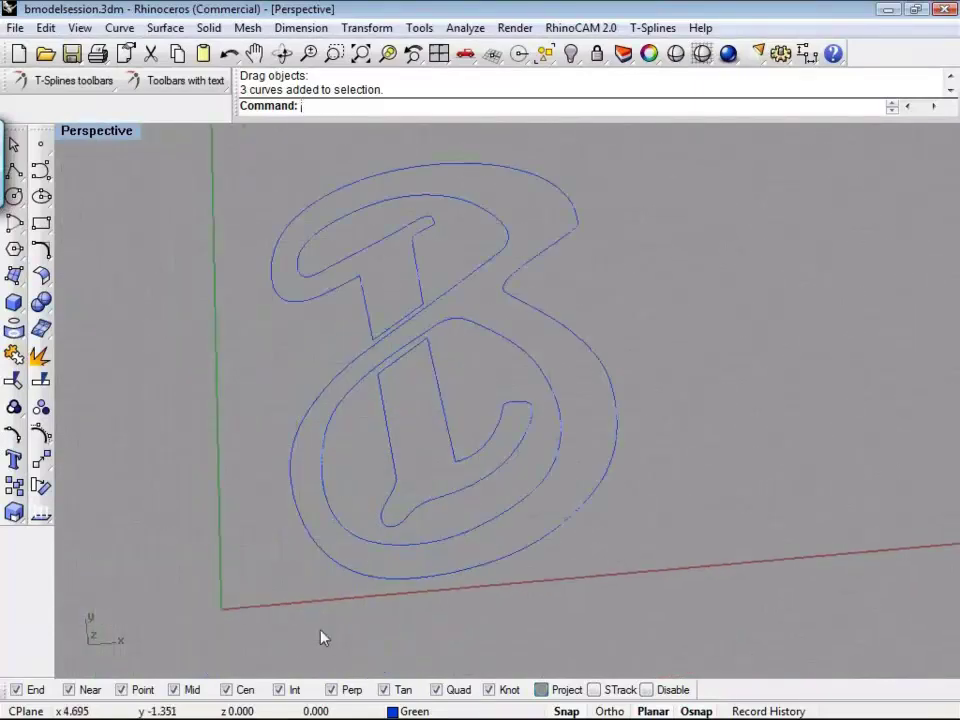
scroll(633, 240, up, 1)
scroll(576, 236, down, 1)
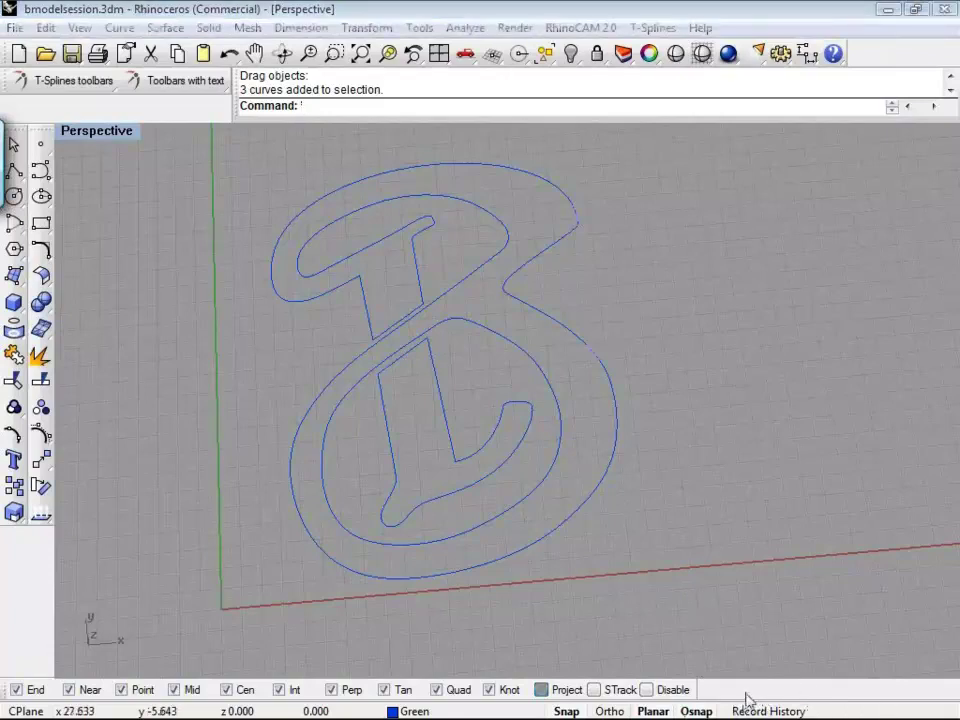
click(255, 9)
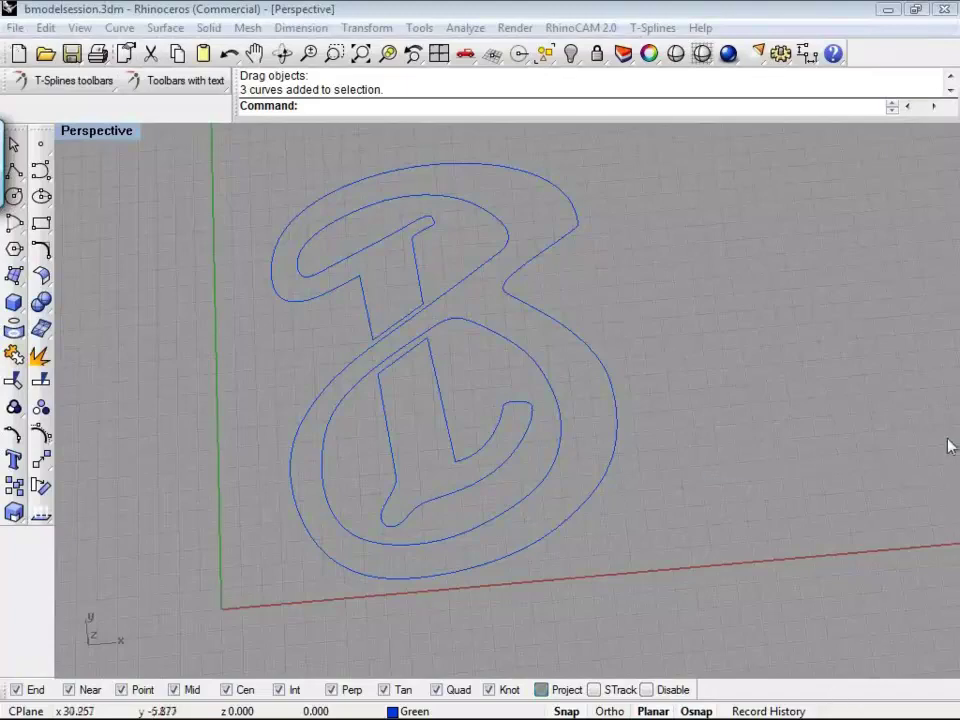
Step: Open Computer from the Start menu, reposition its window, and bring Windows Media Player forward
click(24, 705)
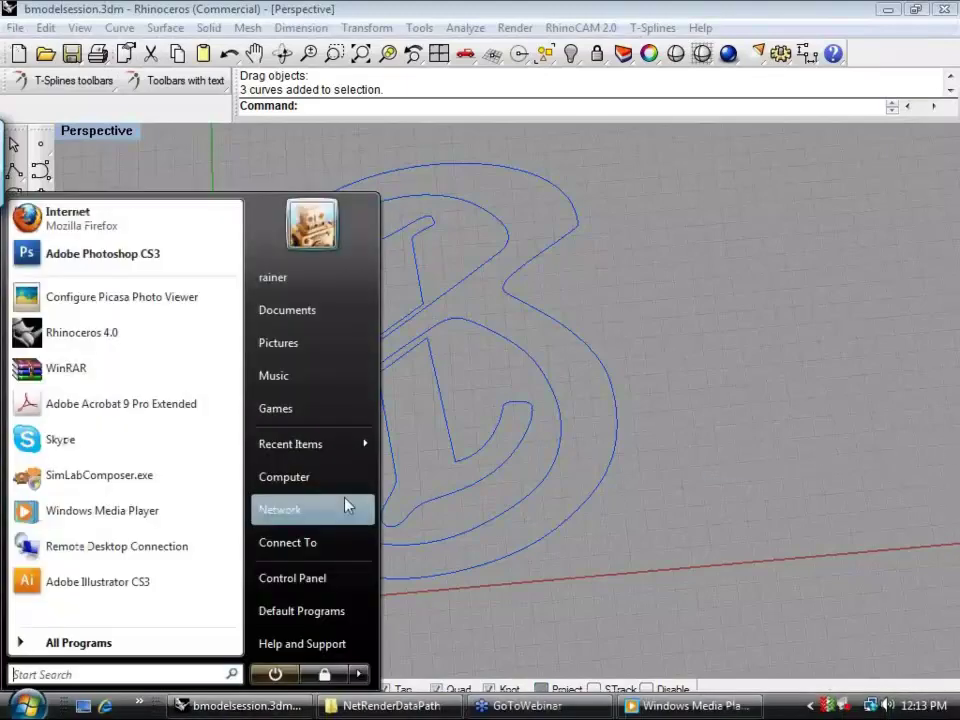
click(321, 484)
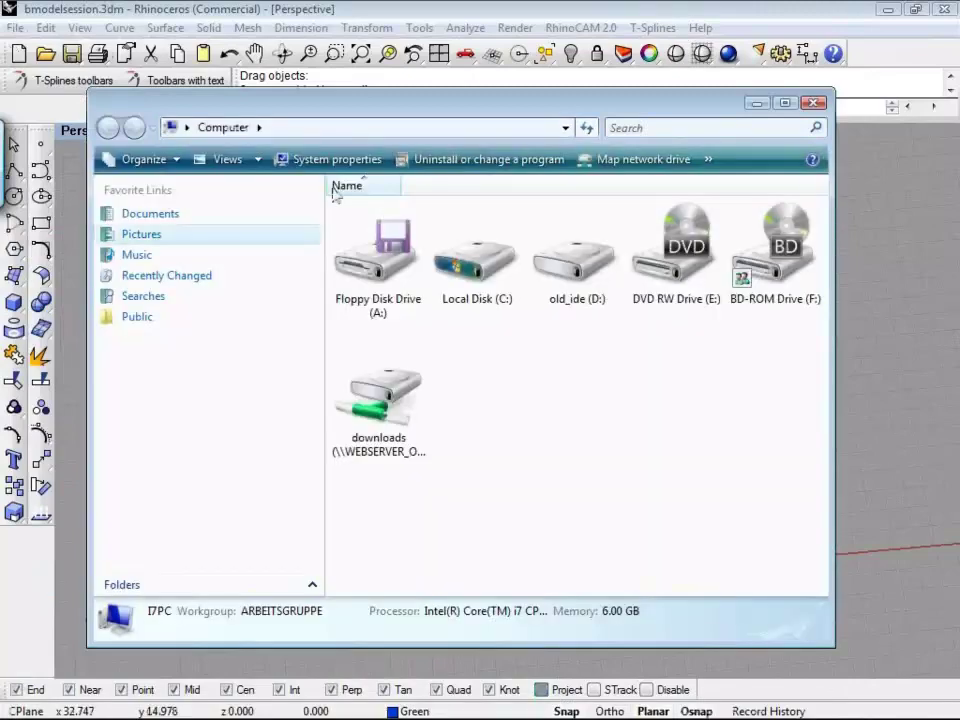
drag(386, 103, 357, 53)
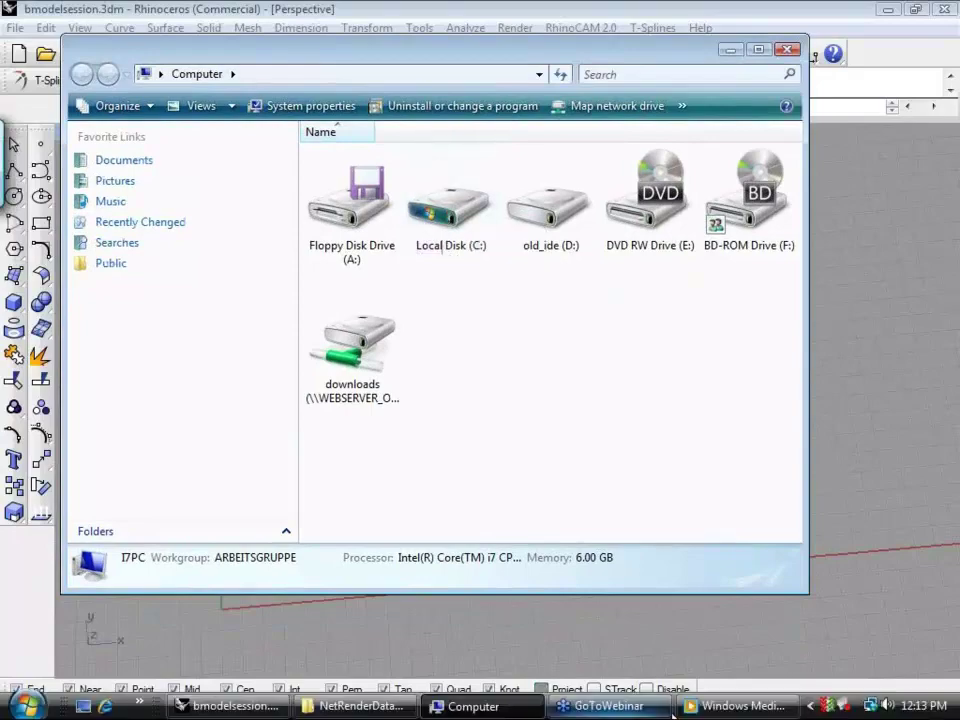
click(745, 710)
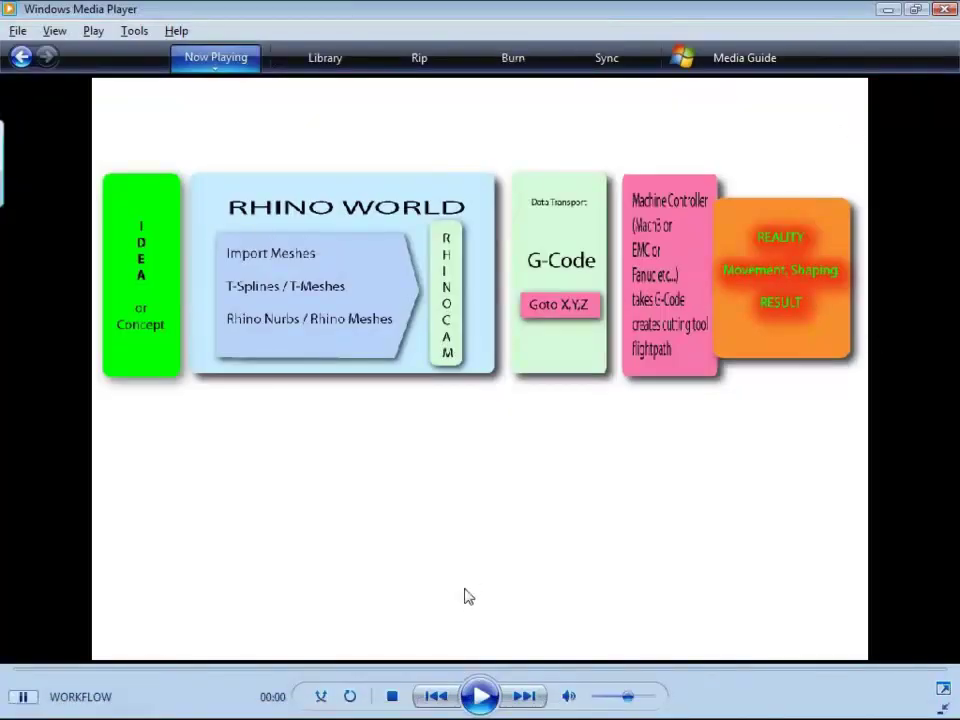
Step: Switch the WORKFLOW video to full-screen playback
click(943, 689)
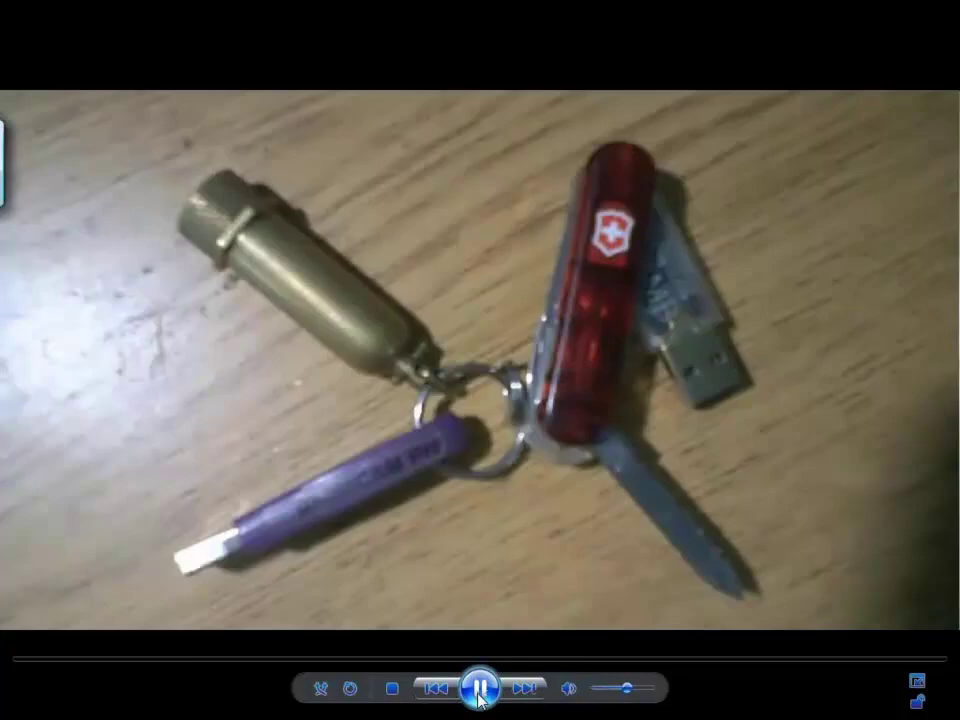
click(480, 690)
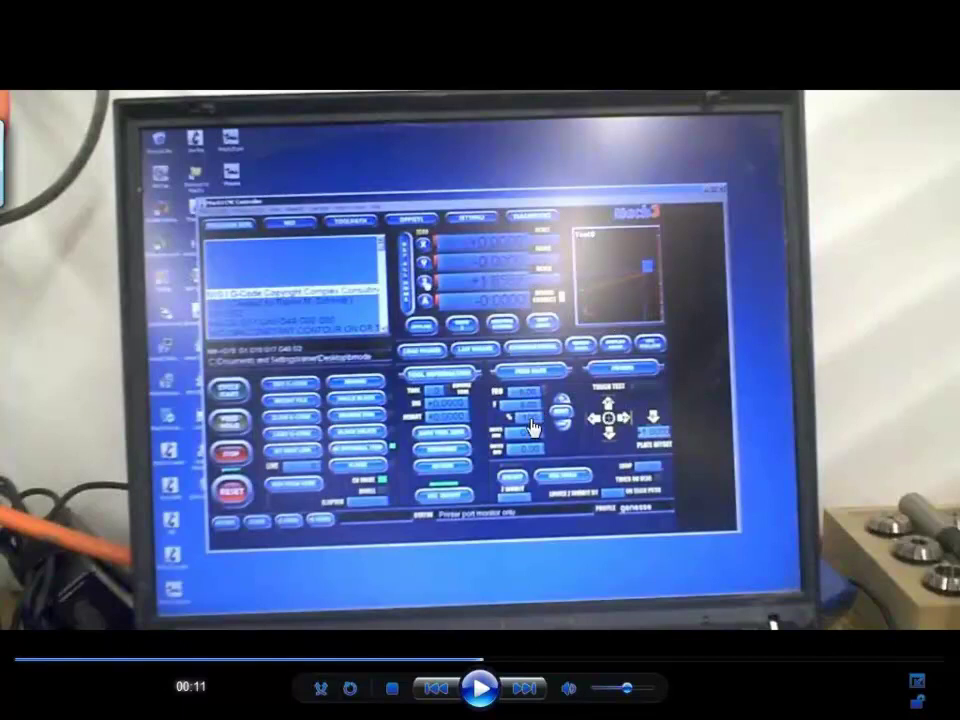
Step: Resume playback of the paused Mach3 controller clip
click(481, 689)
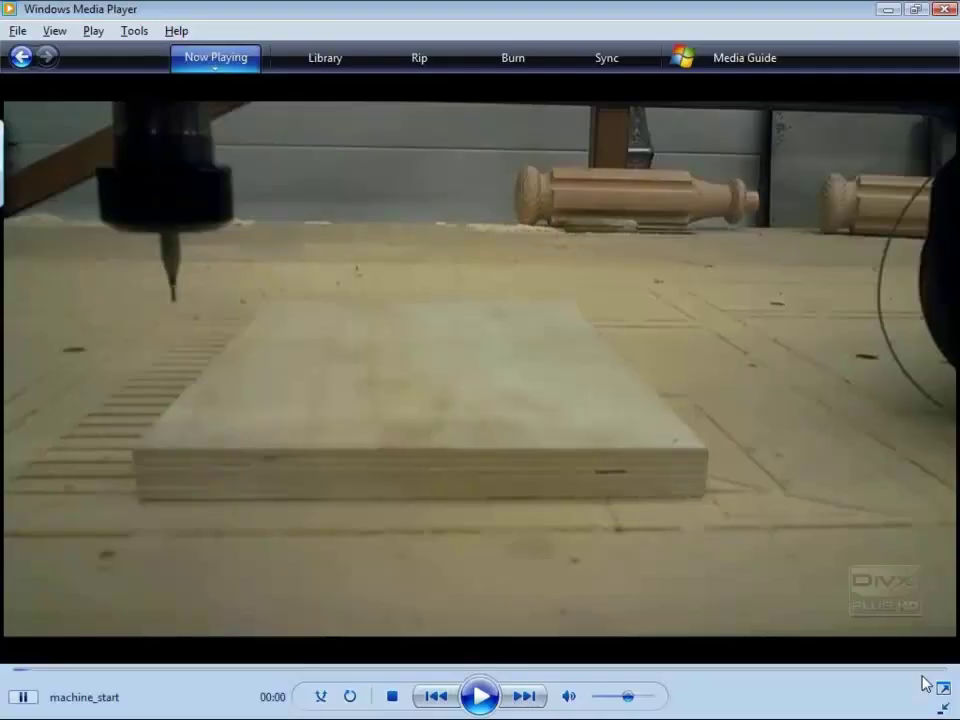
mouse_move(517, 712)
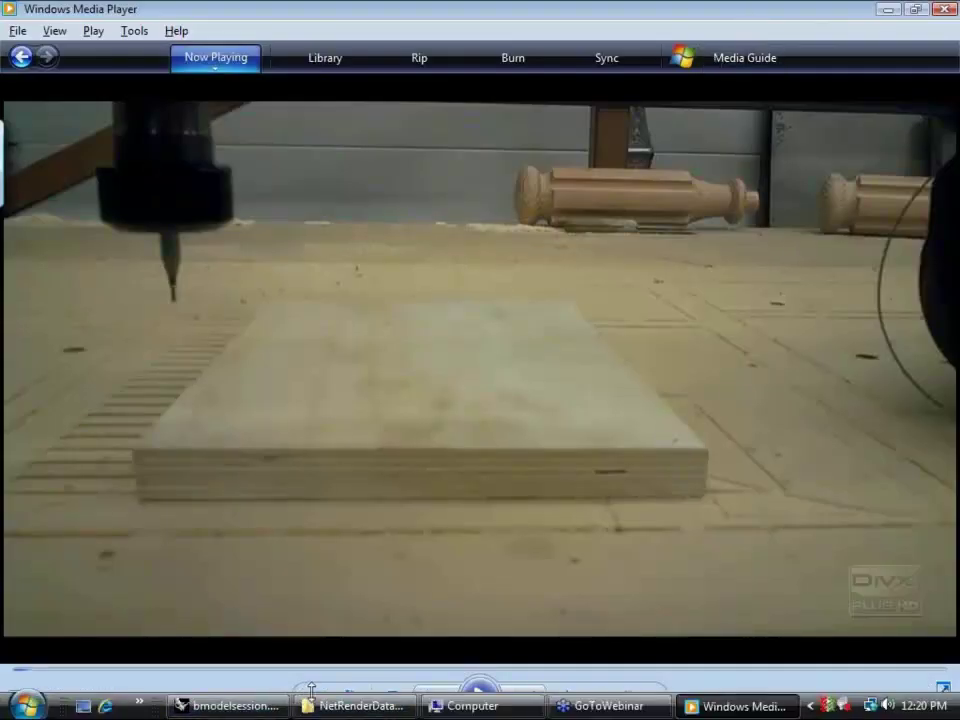
Step: Browse to C:\myprojects\bolo\blogosession in the Computer window
click(472, 706)
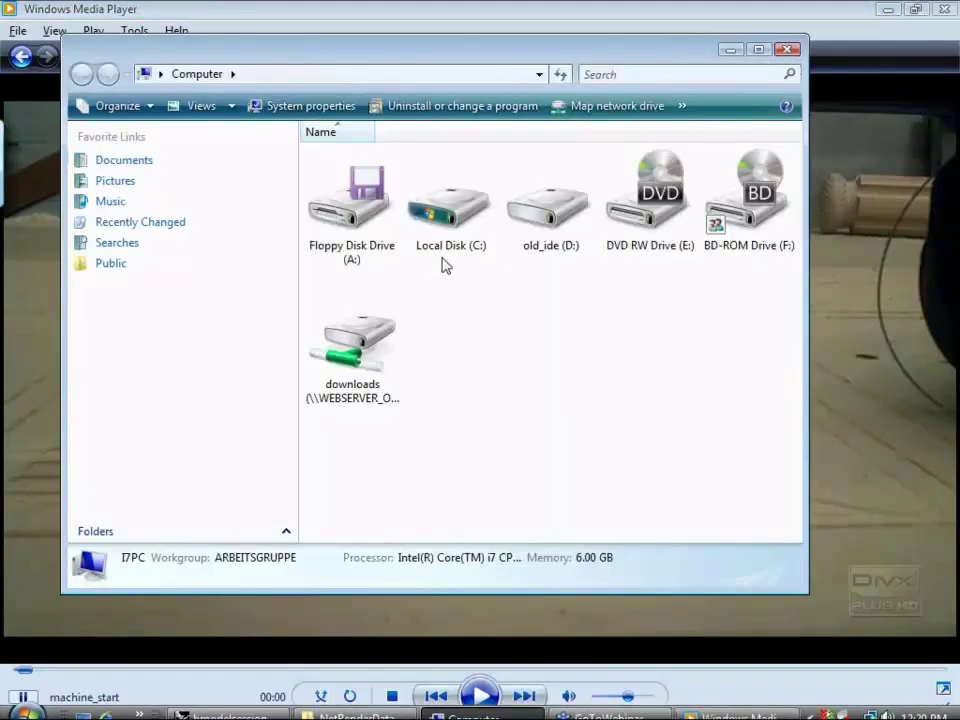
double_click(446, 262)
scroll(463, 390, down, 5)
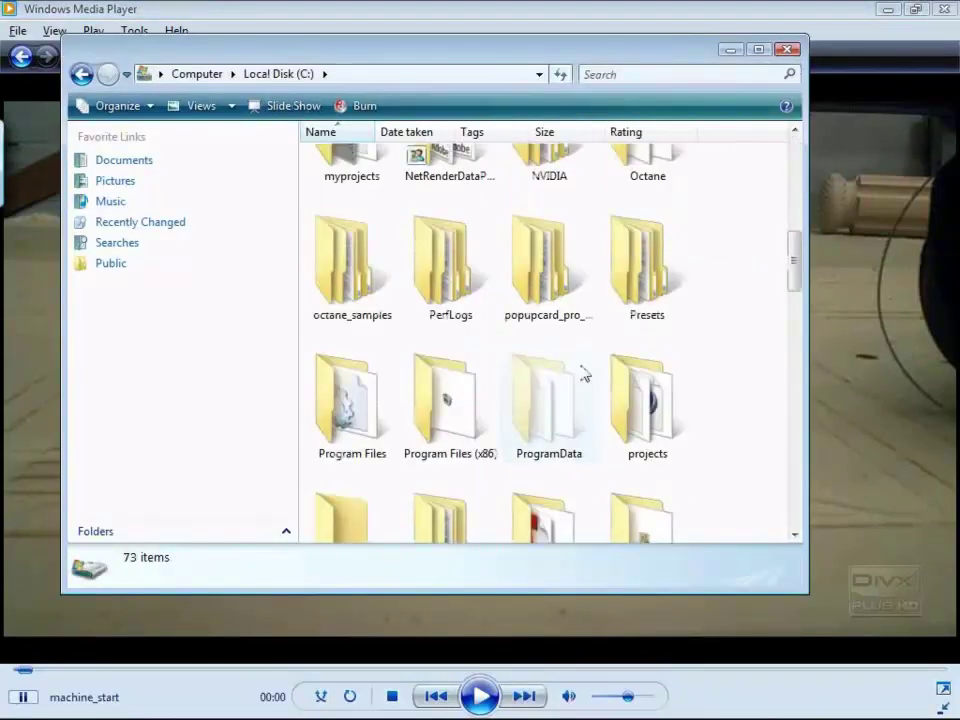
scroll(745, 258, up, 3)
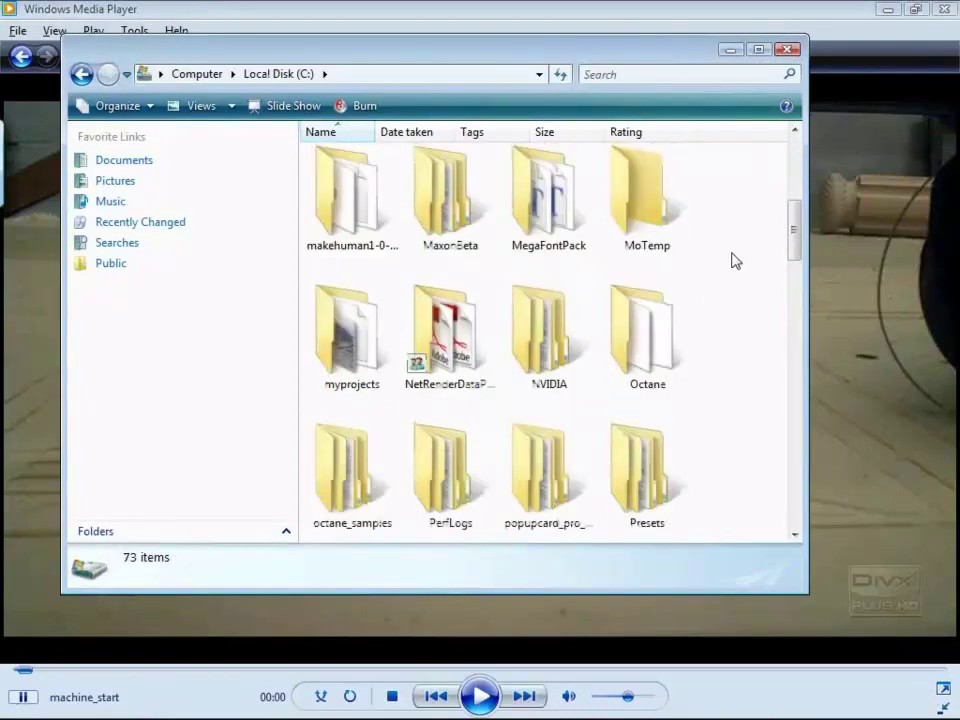
double_click(373, 350)
double_click(358, 212)
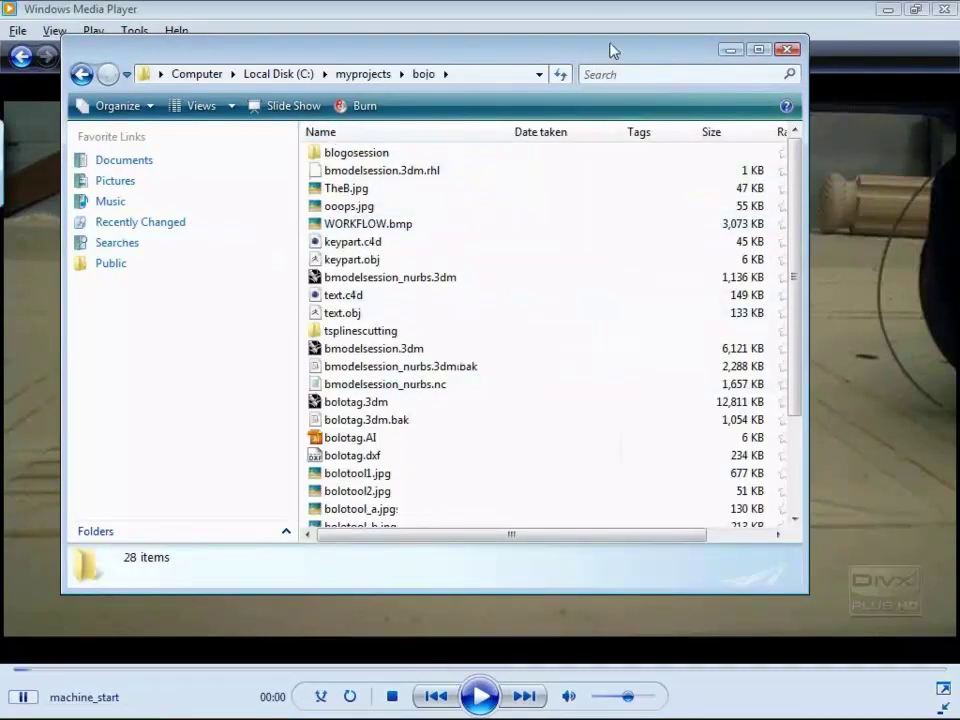
mouse_move(613, 50)
mouse_down()
mouse_move(627, 52)
mouse_move(602, 57)
mouse_up()
double_click(330, 152)
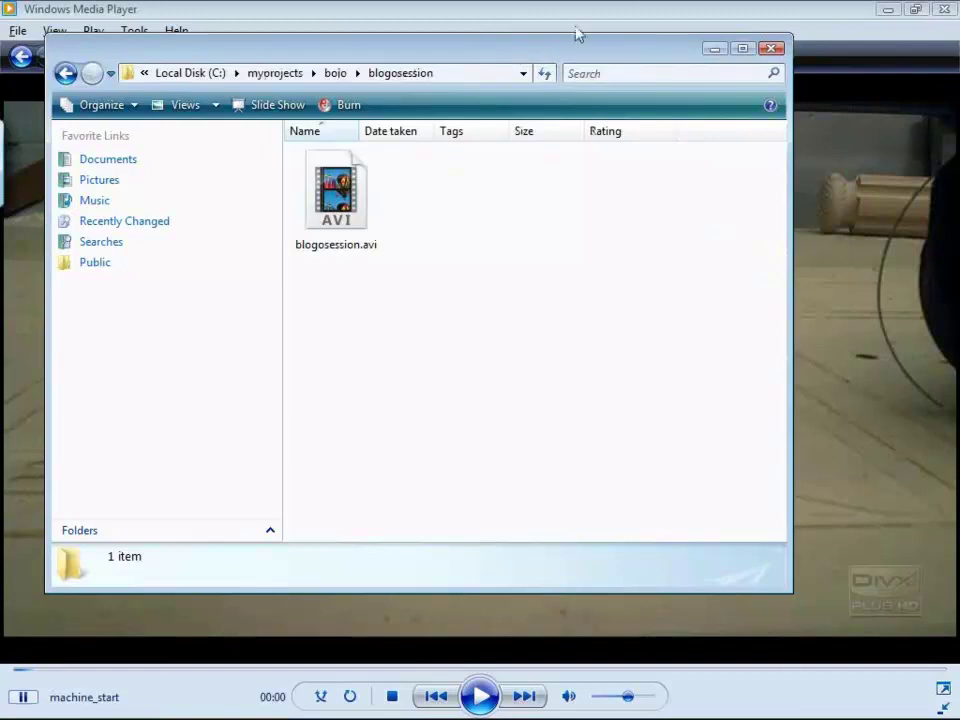
Step: Move the blogosession file browser window over the video player
drag(632, 51, 745, 327)
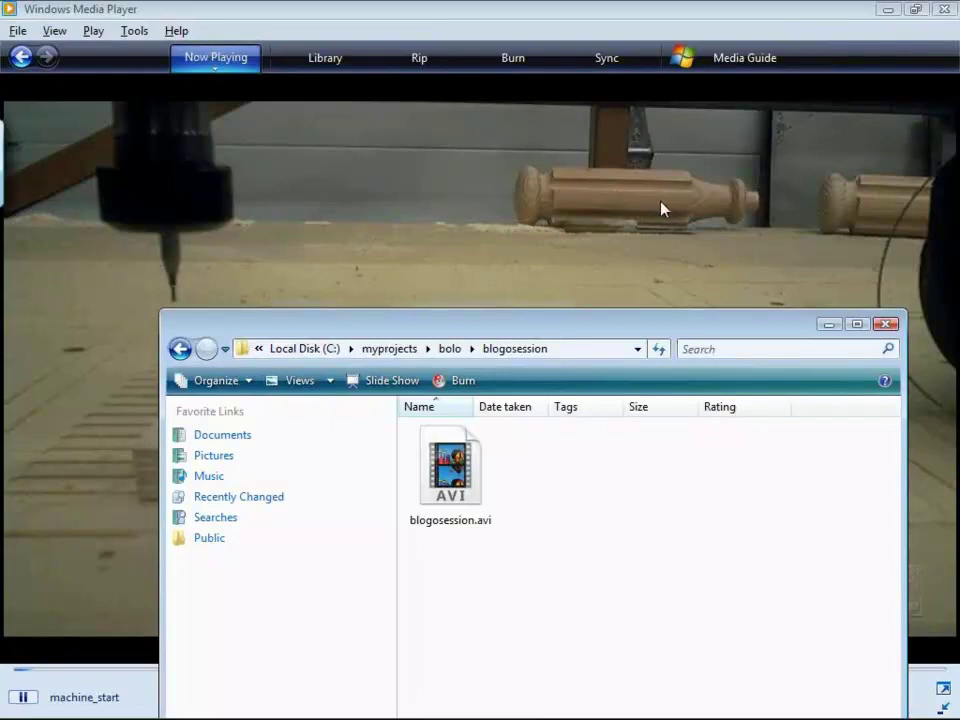
drag(470, 327, 503, 385)
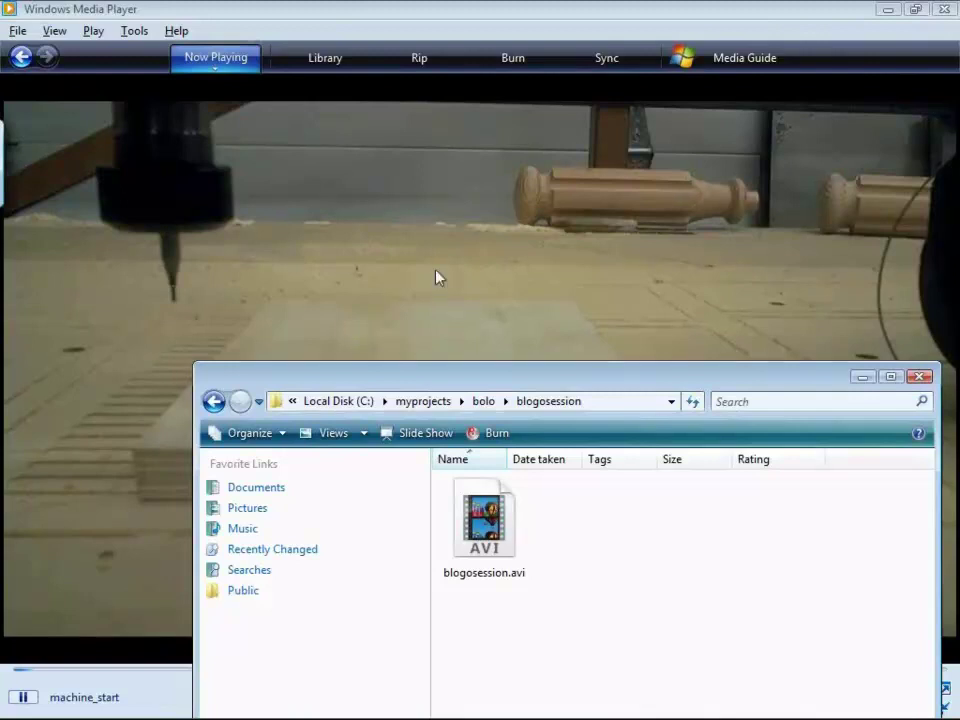
drag(596, 379, 634, 188)
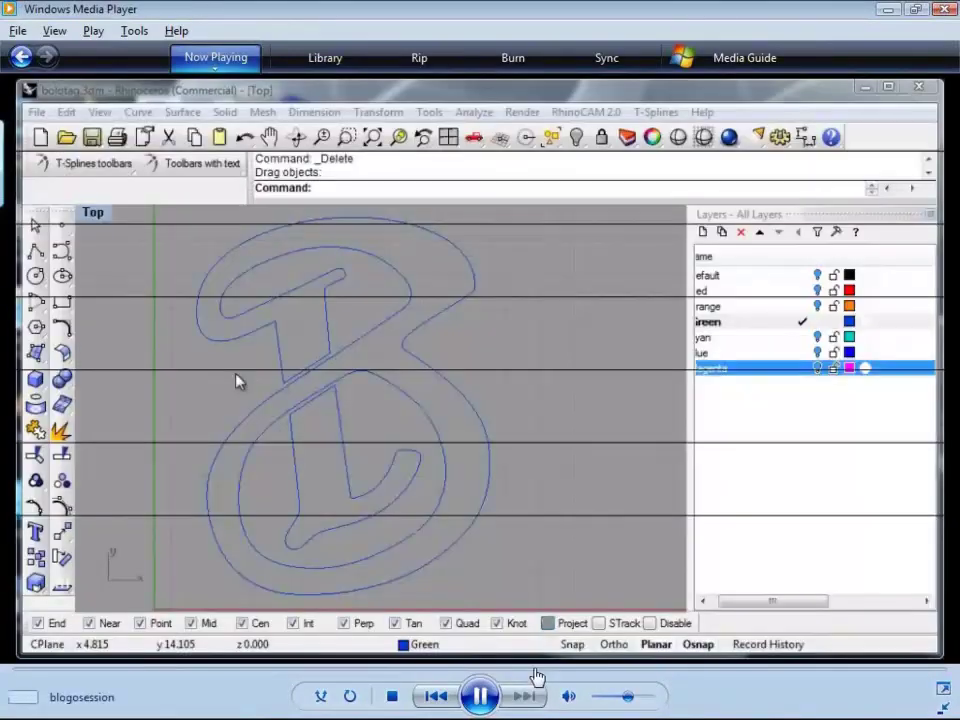
Step: Pause the blogosession screencast at 00:01 on the bolotag outlines
click(481, 698)
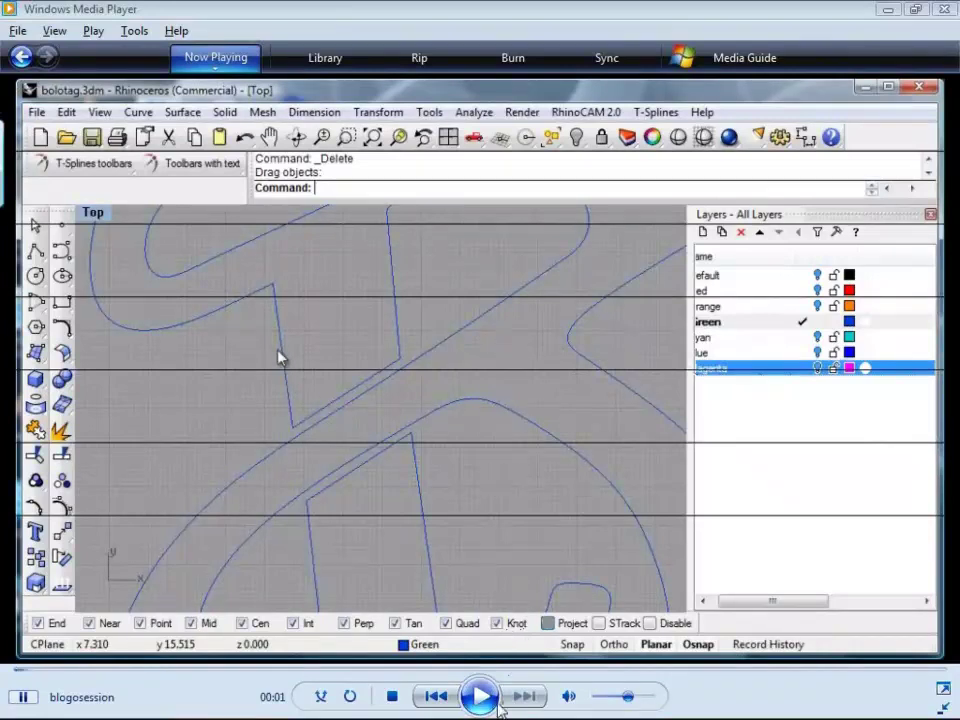
Step: Resume the blogosession clip and jump ahead to about 00:47
click(482, 697)
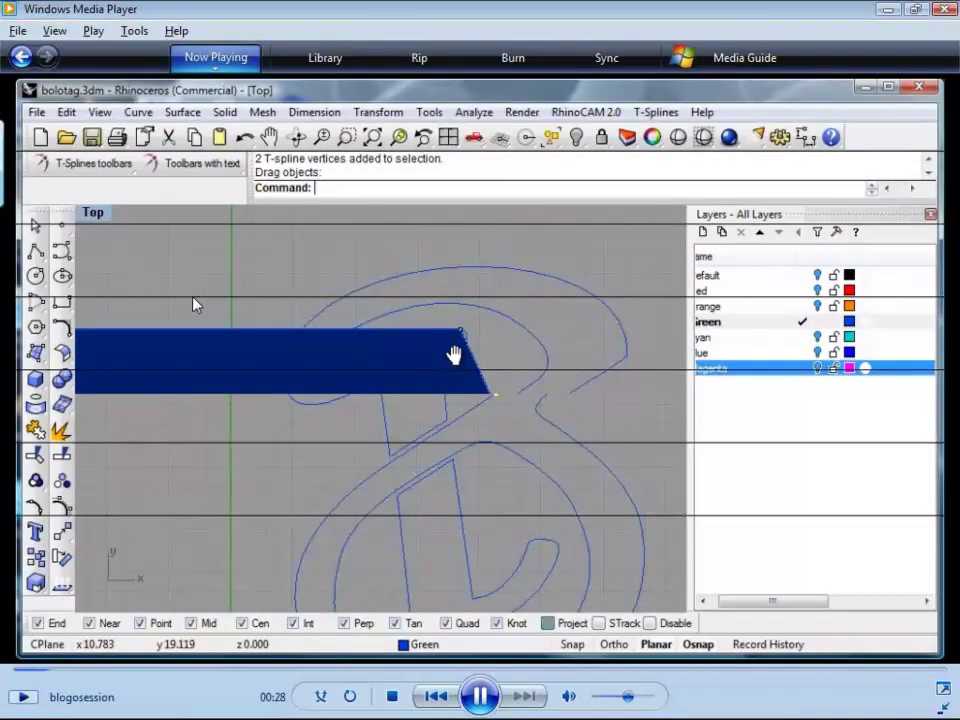
click(86, 671)
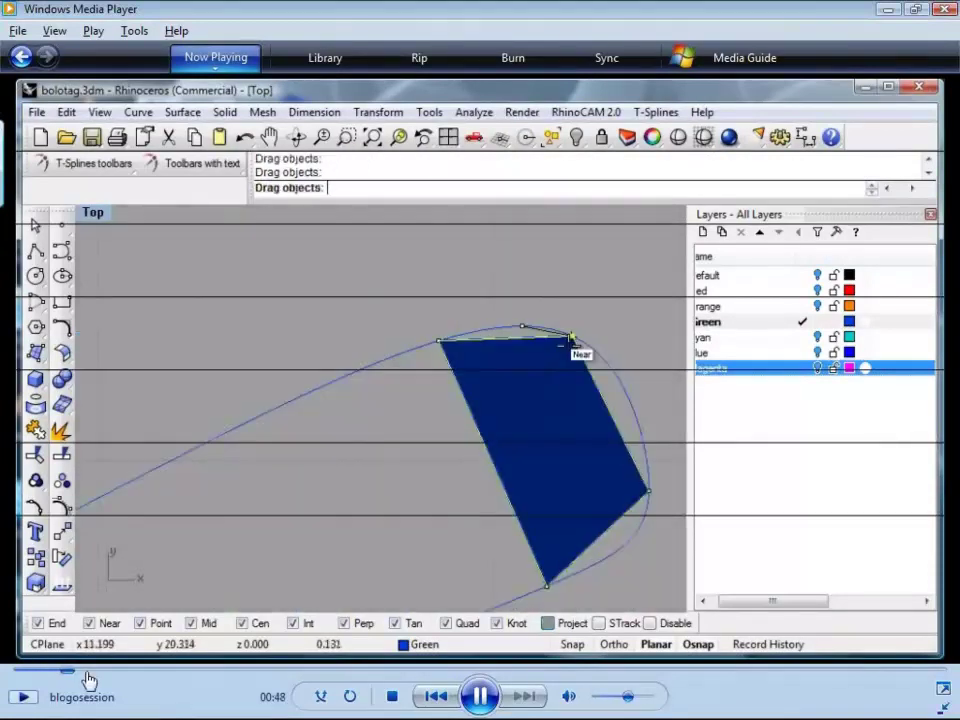
Step: Skip the recording ahead to 03:27, where T-spline faces are appended along the B outline
click(96, 671)
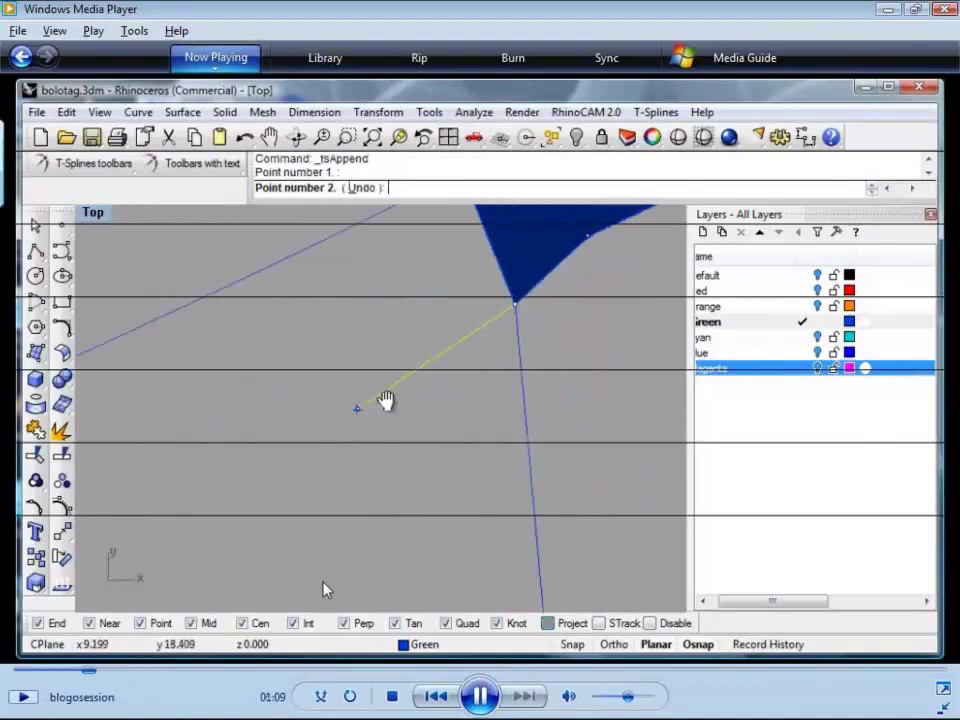
click(90, 671)
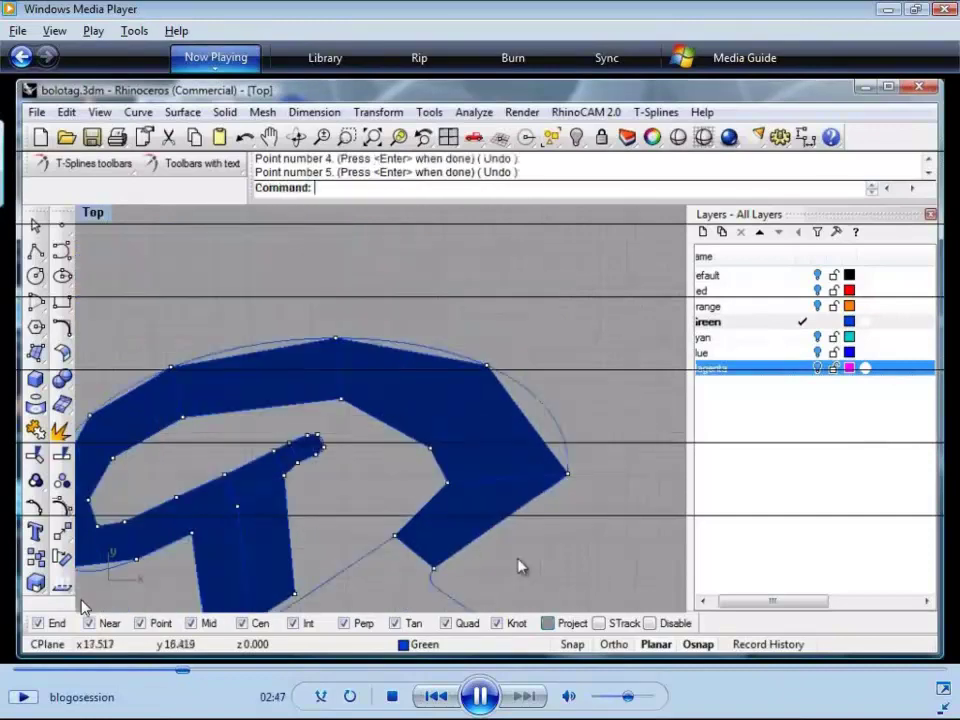
click(220, 670)
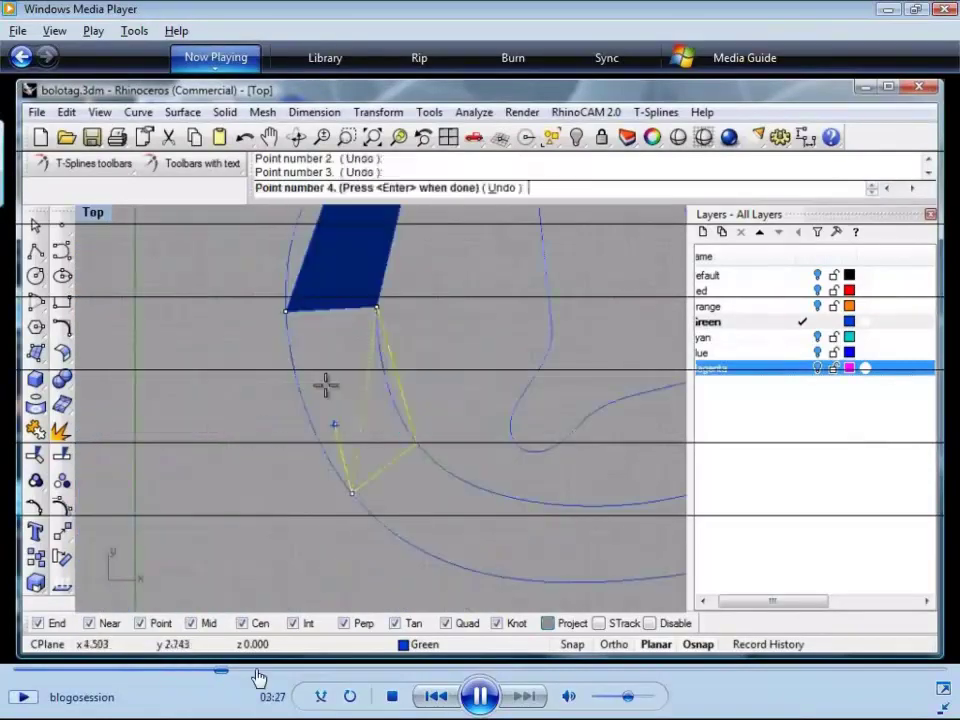
Step: Jump the recording to about 04:05 and let it play into the tsThicken command
click(256, 671)
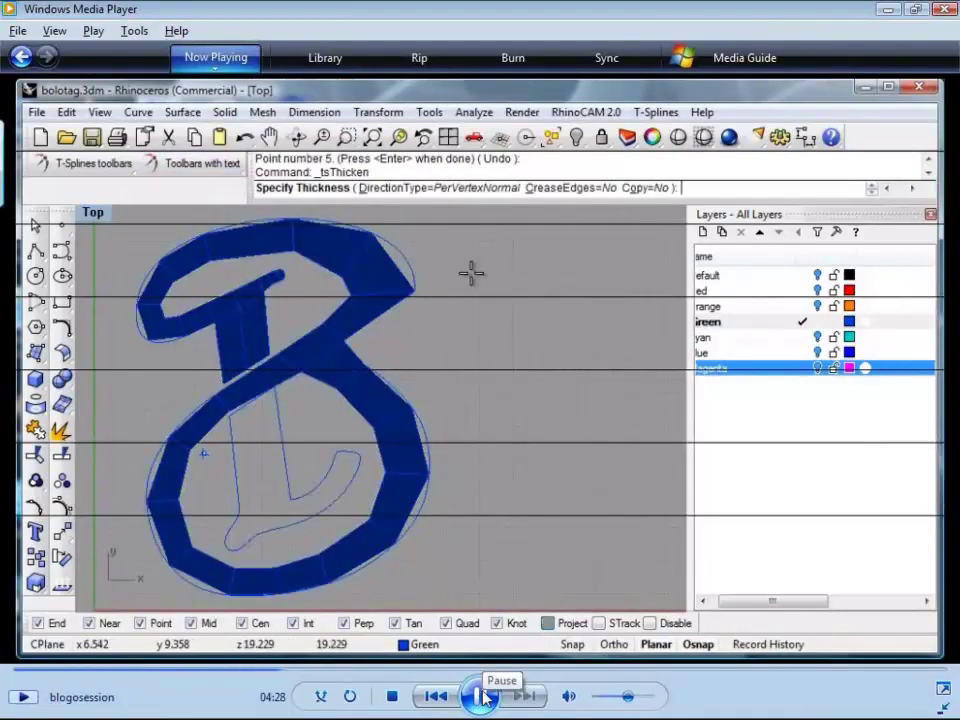
Step: Pause the recording at 04:35 and jump to 04:55, showing the B thickened into a solid band
click(481, 696)
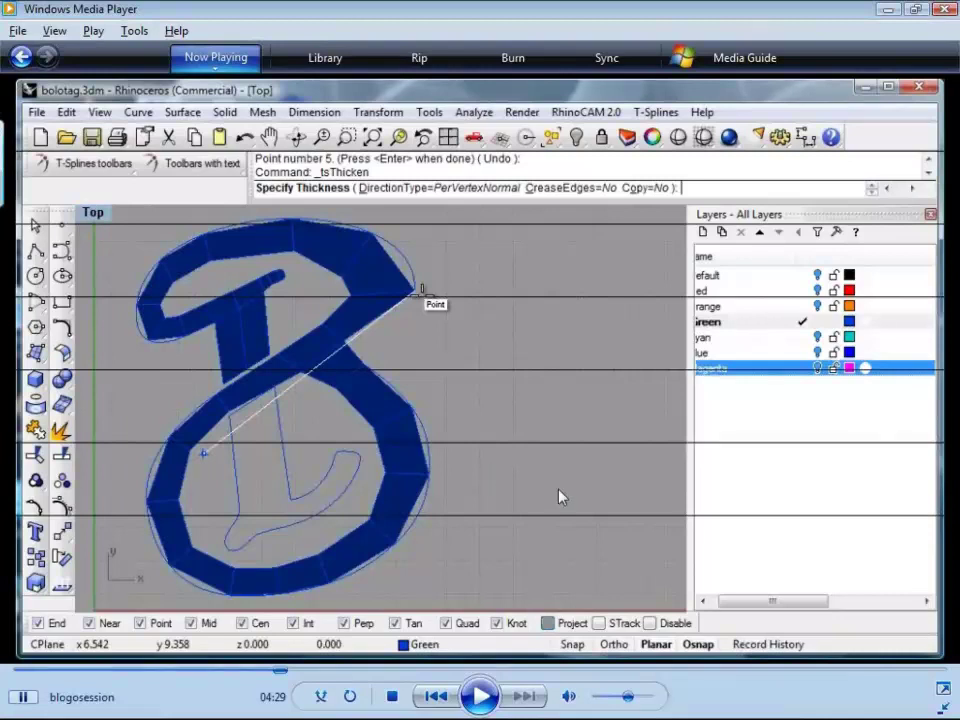
mouse_move(490, 683)
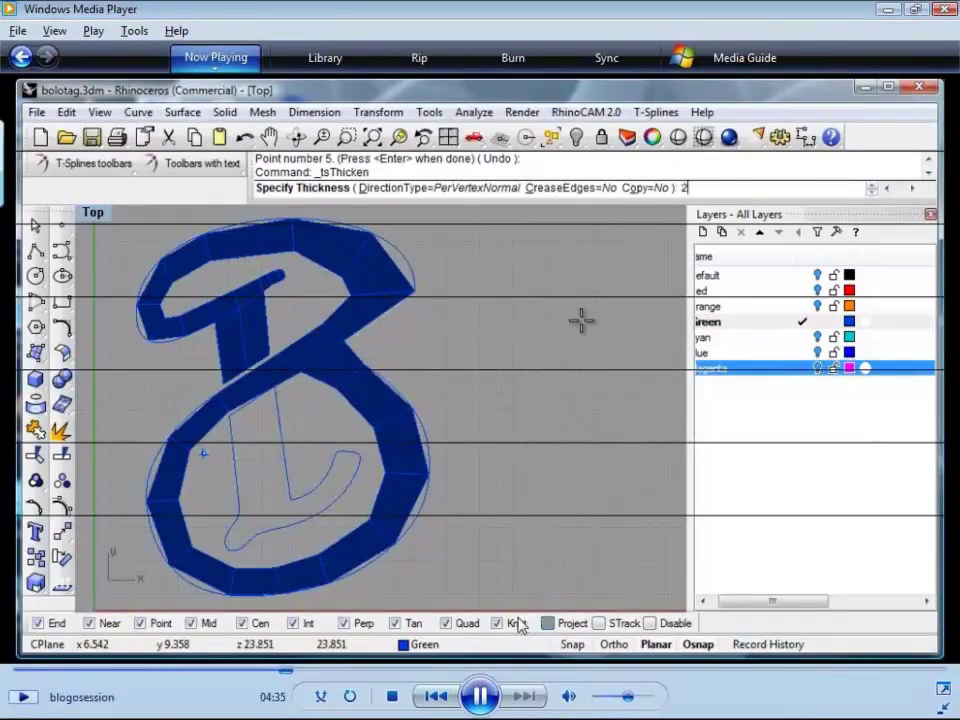
click(313, 668)
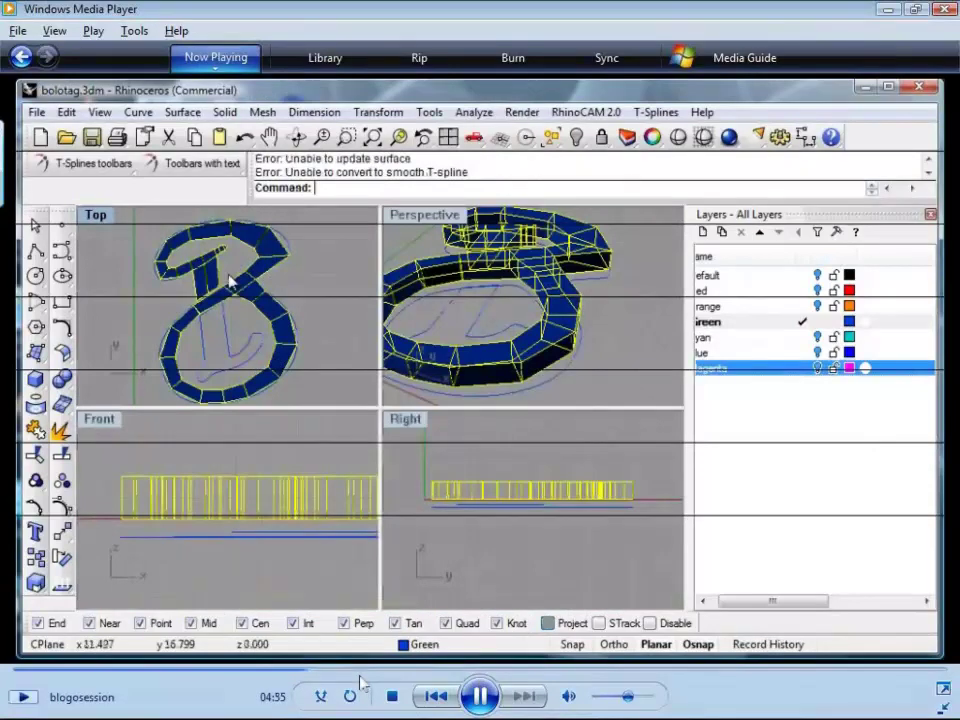
Step: Seek back to the 04:35 thickness prompt, then ahead to 05:16 and the zoomed Perspective part
click(326, 669)
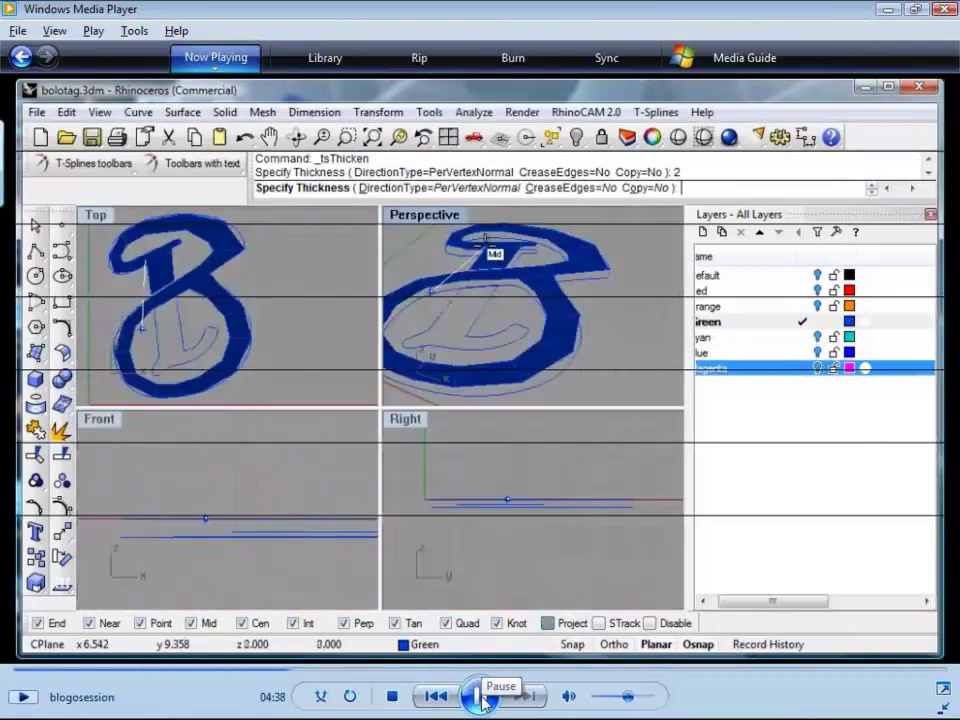
click(480, 697)
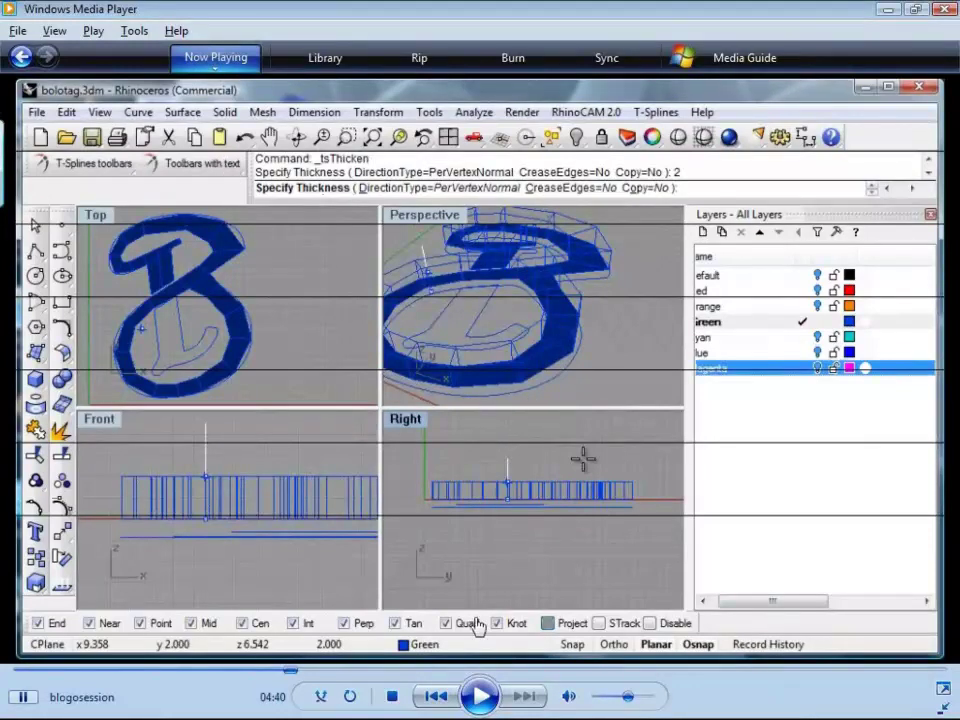
click(326, 677)
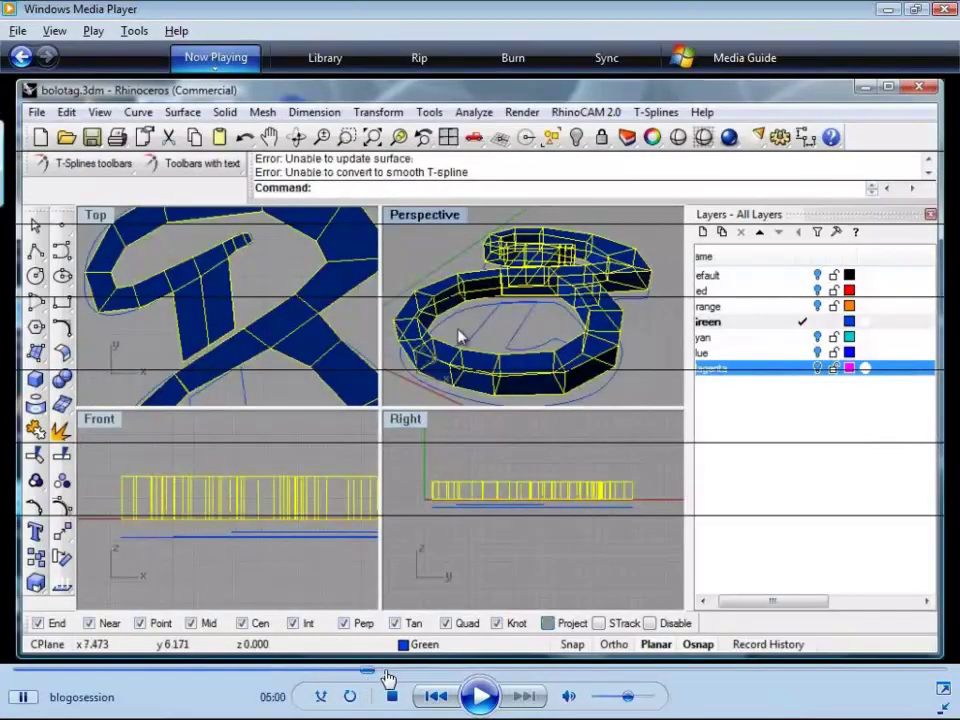
click(368, 677)
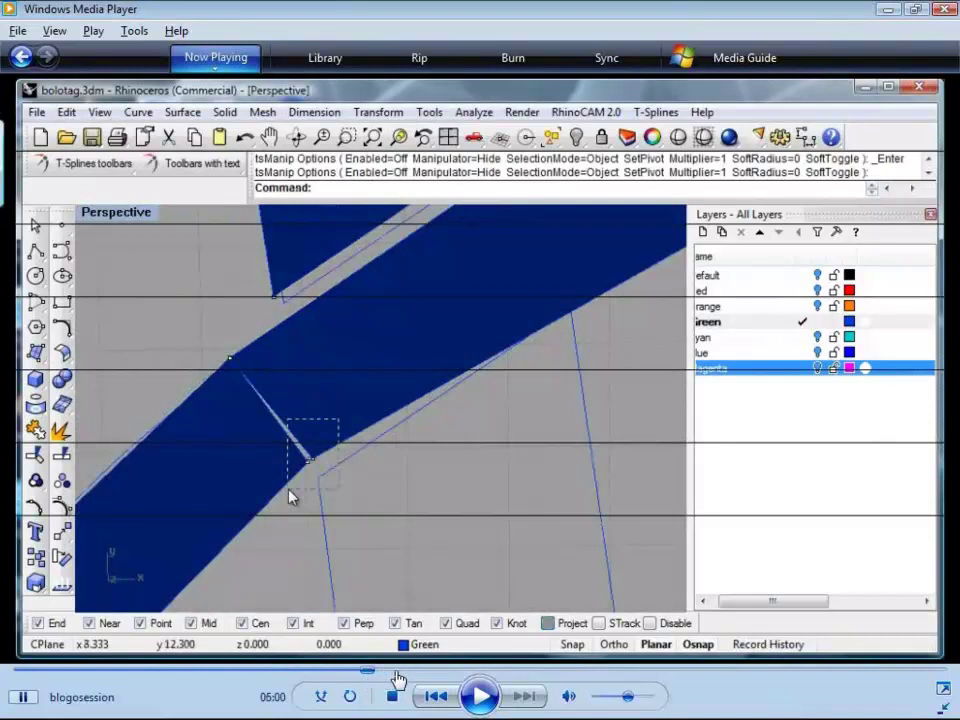
Step: Resume playback, pausing briefly at 06:12, and continue to the tsThicken thickness prompt at 06:14
click(480, 697)
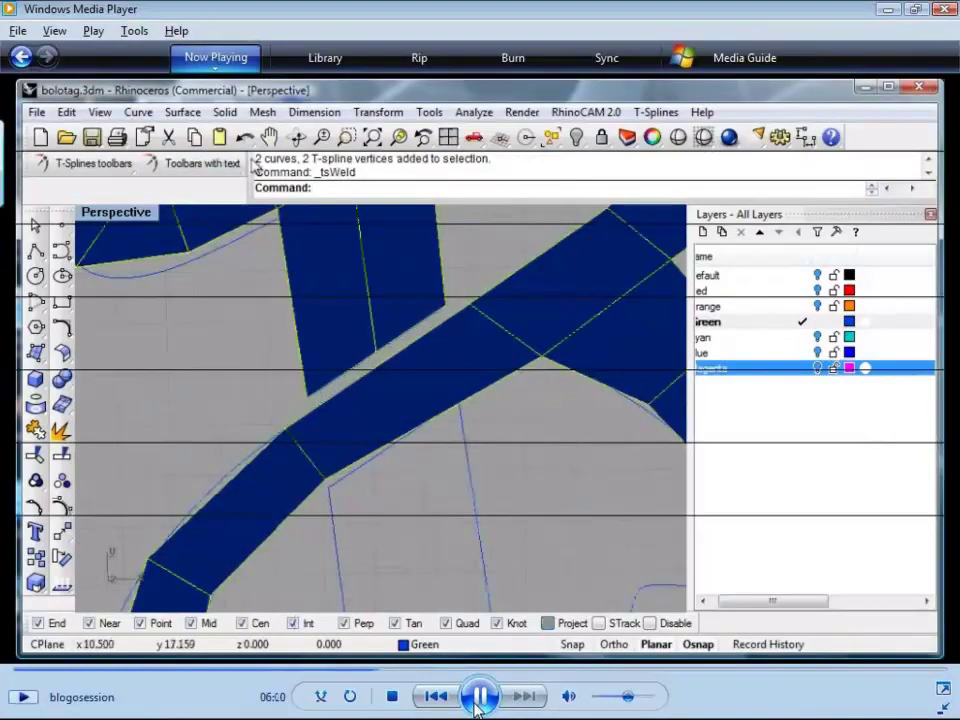
click(478, 700)
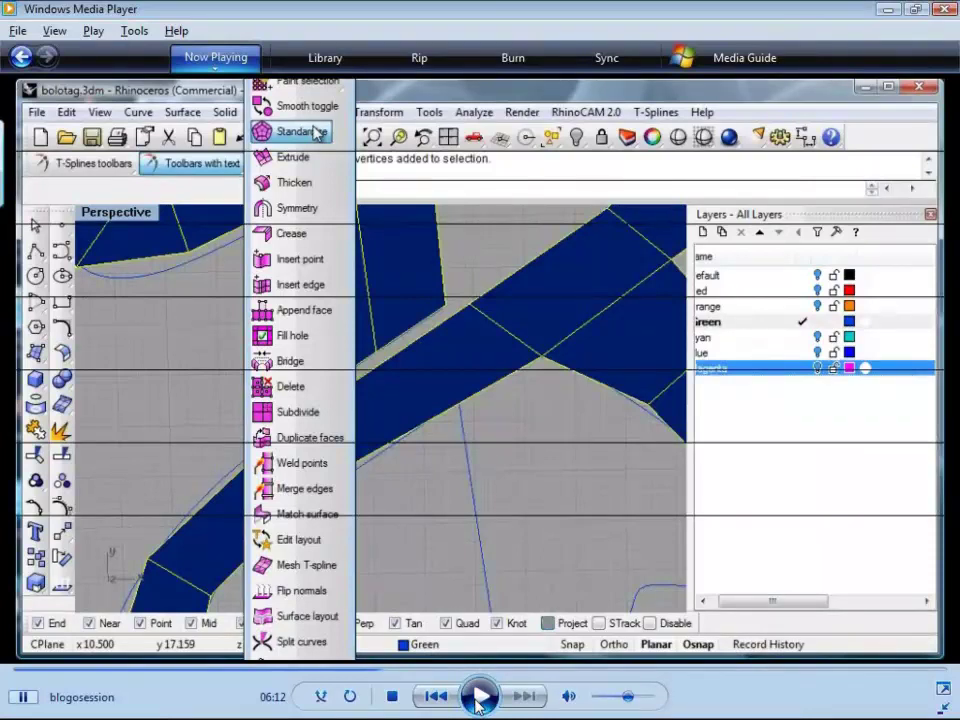
click(478, 703)
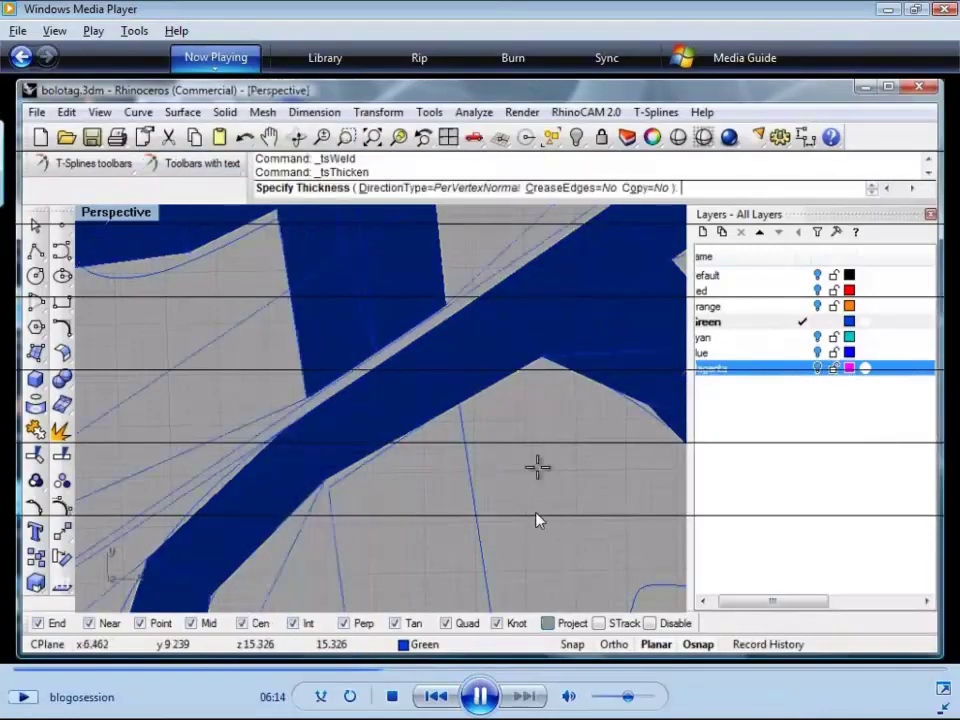
Step: Jump the recording to about 08:01, then back to 07:48 to watch the L shape being thickened
click(489, 669)
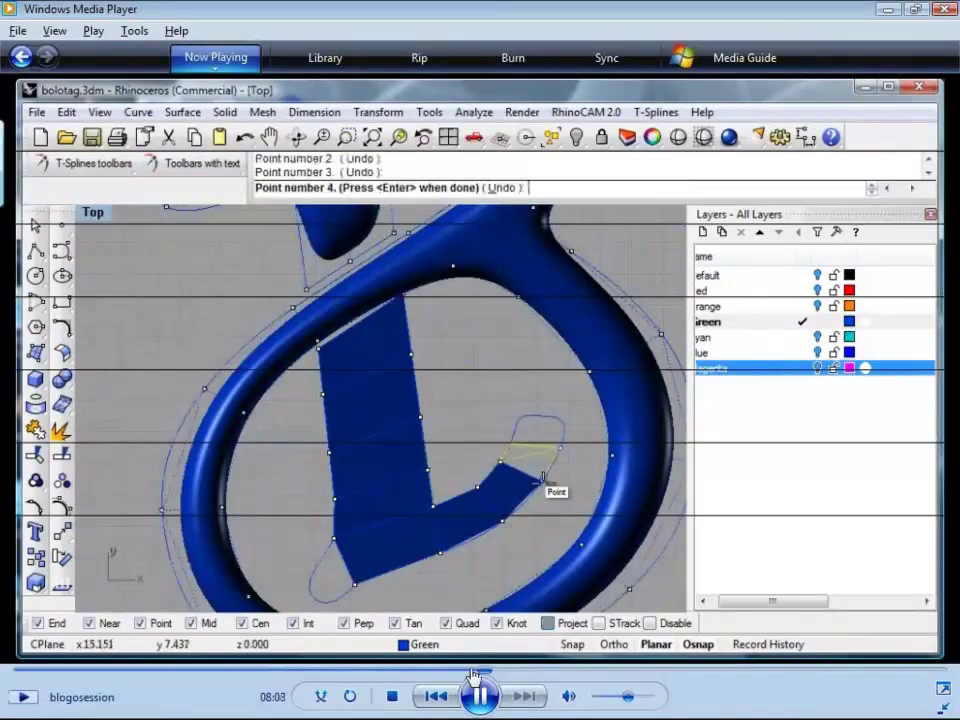
click(487, 670)
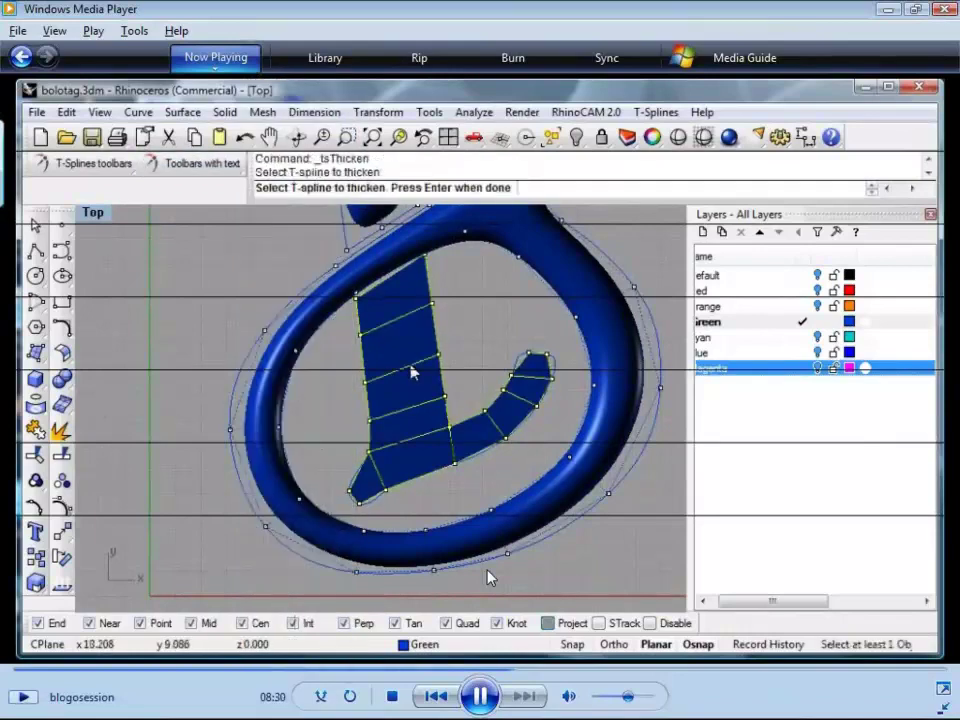
Step: Jump the recording forward through 09:41 and 10:28 to the four-viewport thickening
click(577, 671)
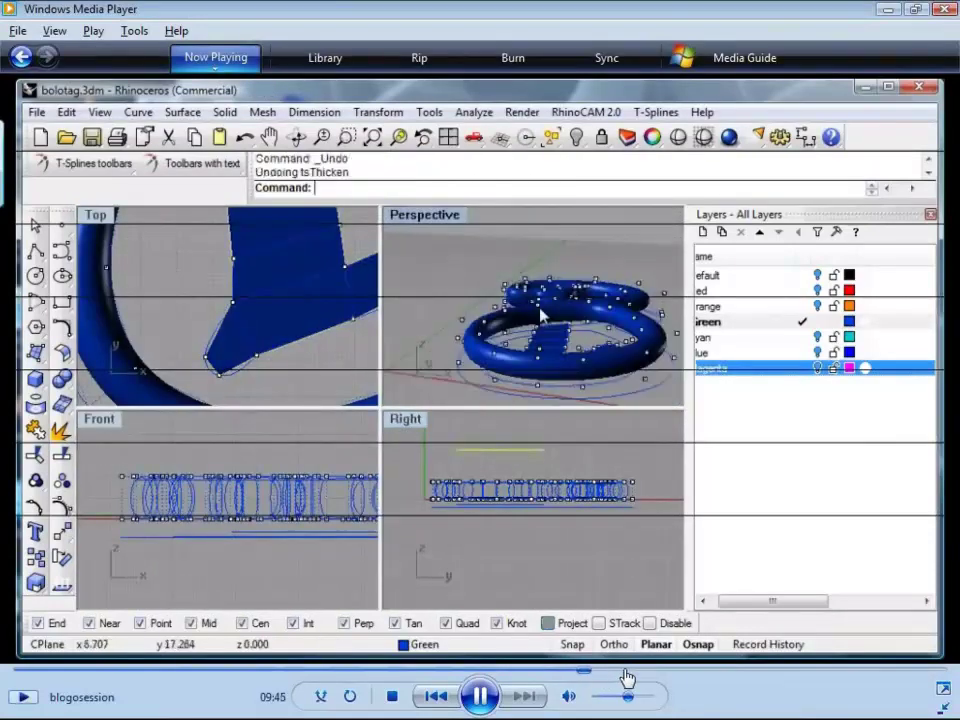
click(625, 671)
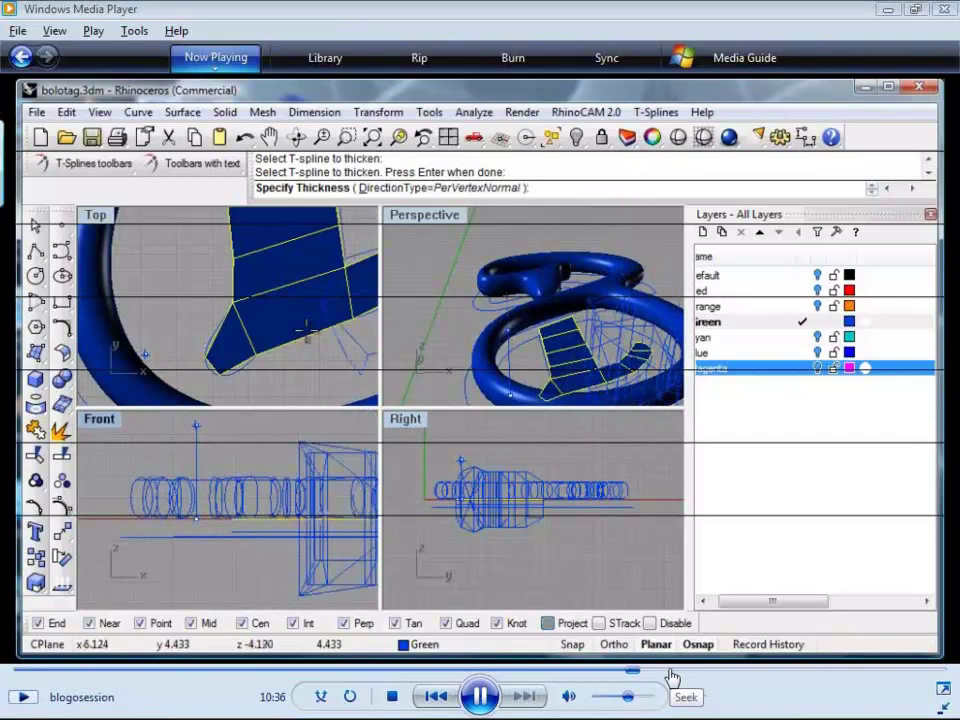
click(671, 670)
Step: Jump to 11:16 and let the video play to 15:01, where B ring vertices are dragged
click(700, 671)
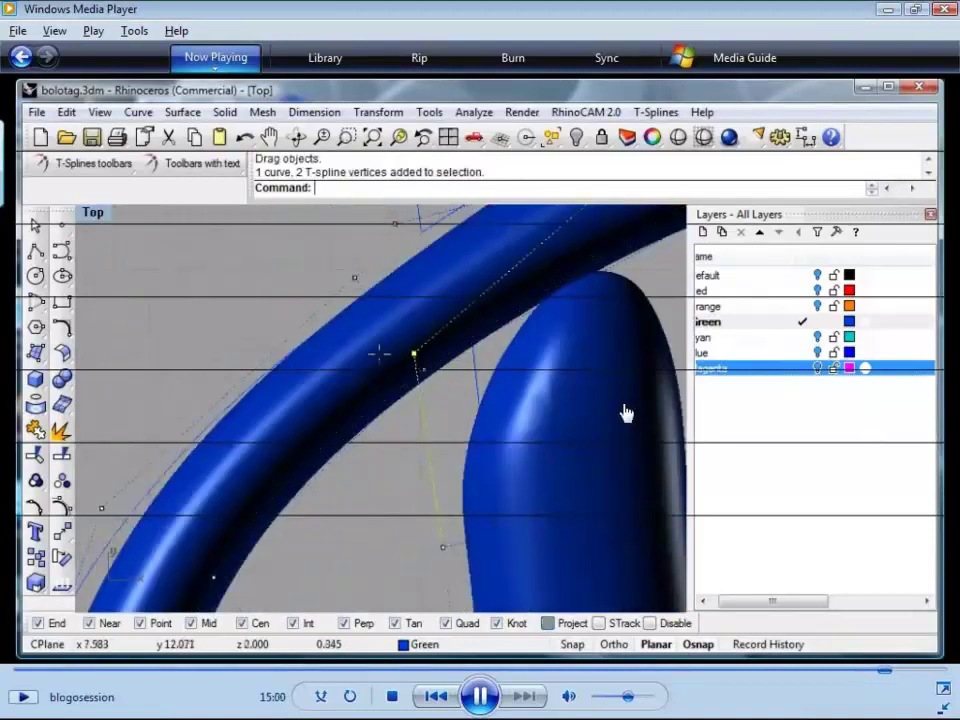
Step: Skip near the end of the recording and pause at 15:54 on the finished blue B-and-L model
click(913, 672)
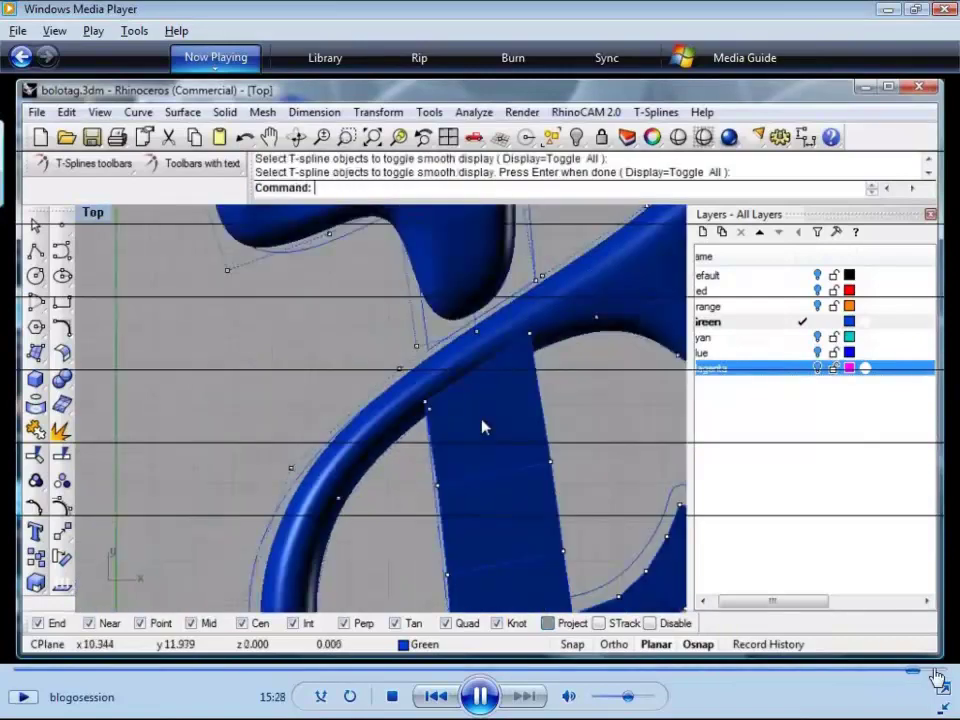
click(933, 671)
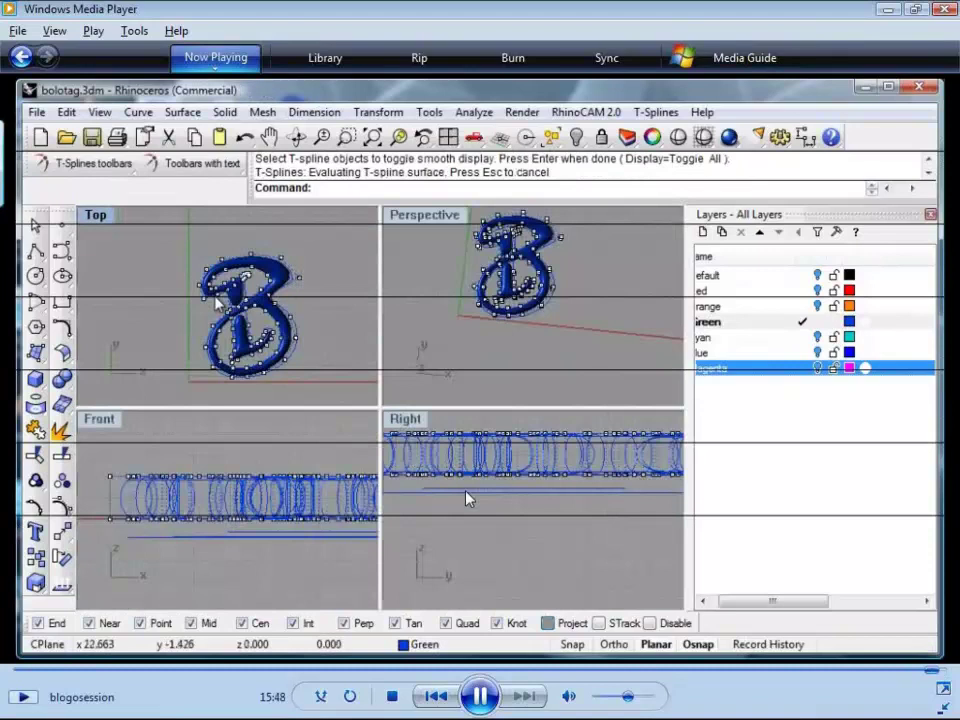
click(481, 696)
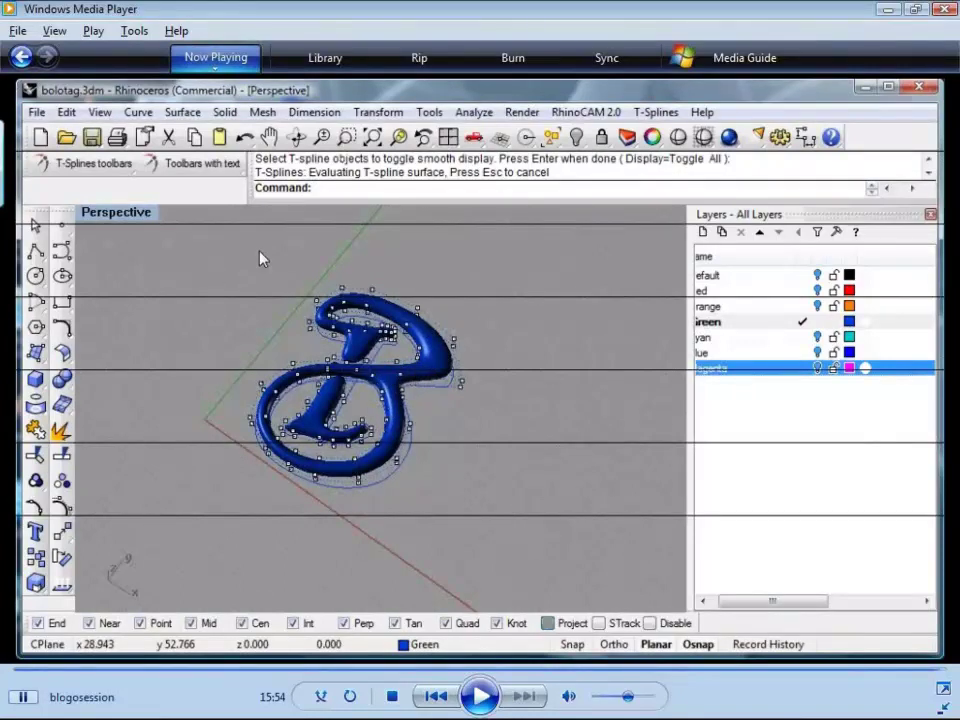
Step: Close Media Player and run Show in Rhino to unhide the two solid blue B objects
click(945, 12)
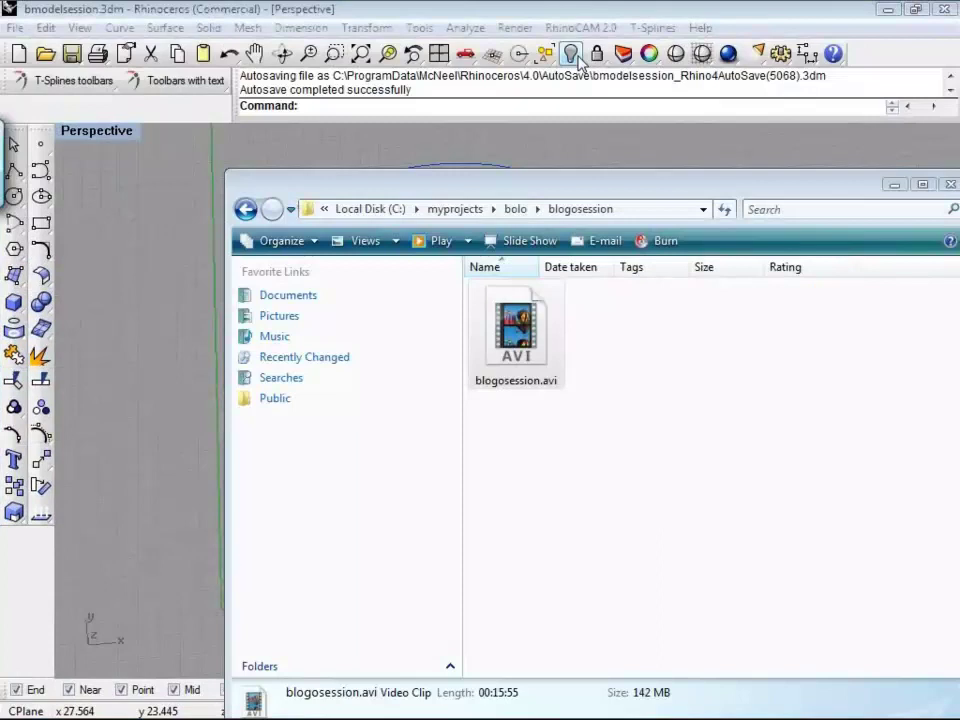
click(128, 385)
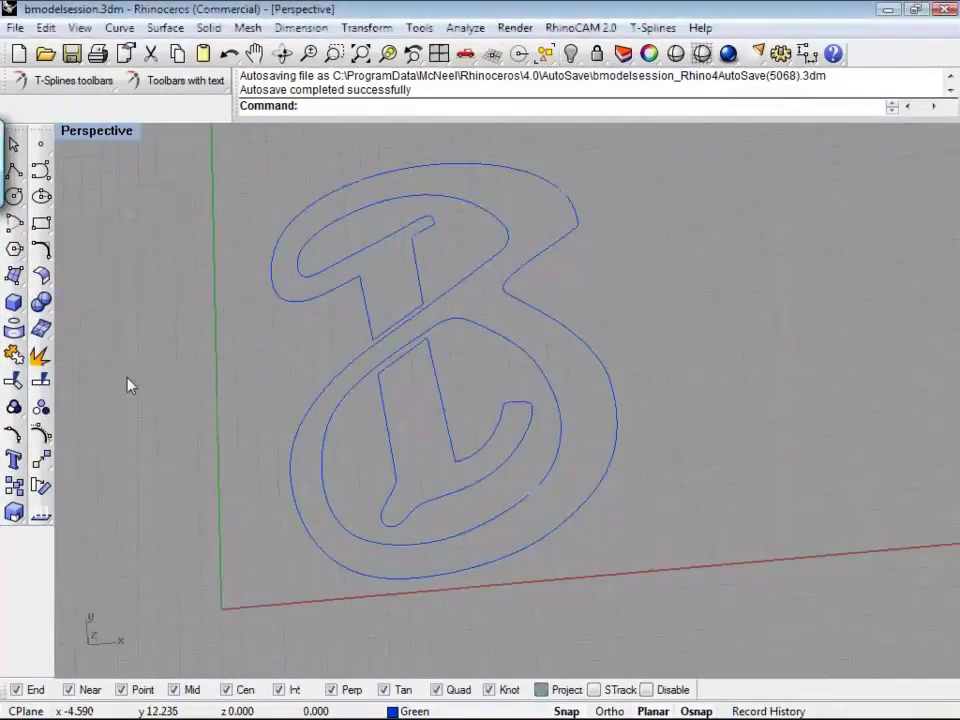
text(Show)
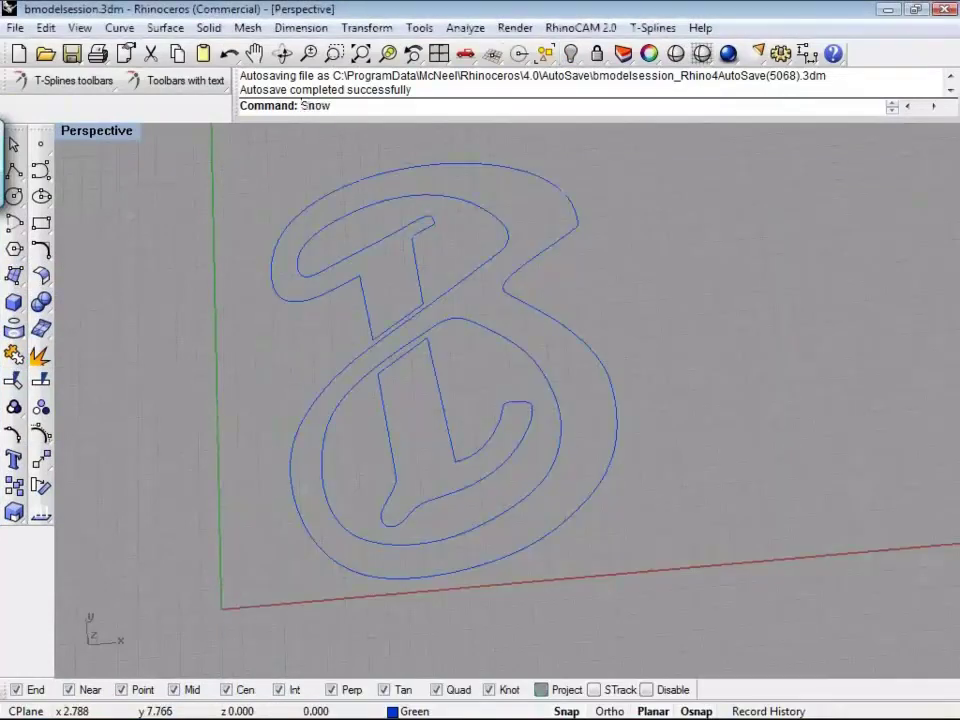
key(Return)
scroll(660, 337, up, 3)
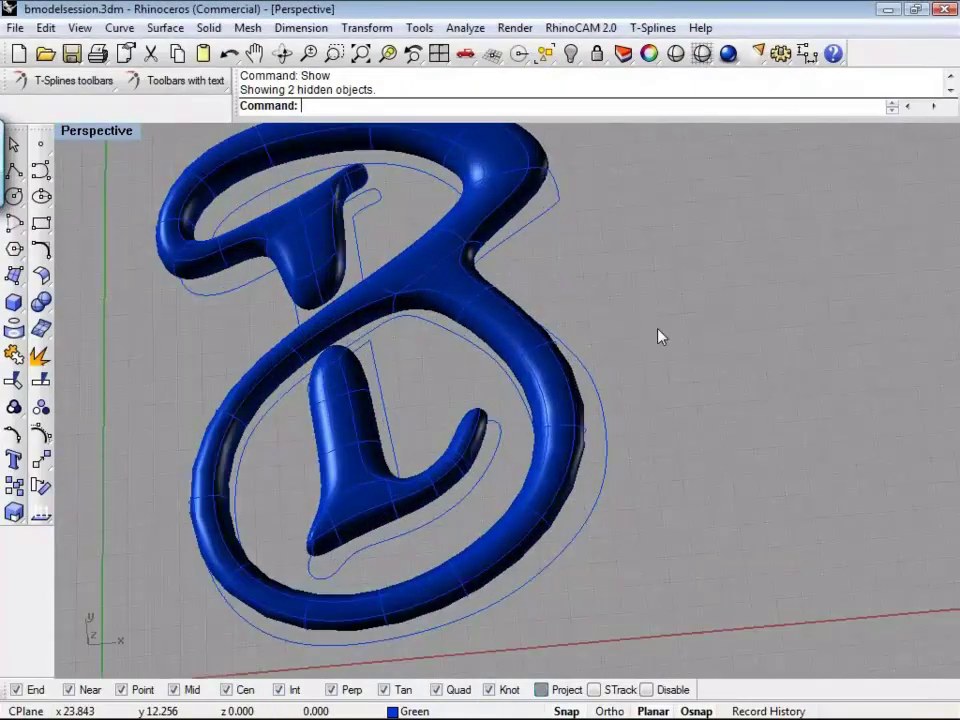
scroll(660, 337, down, 2)
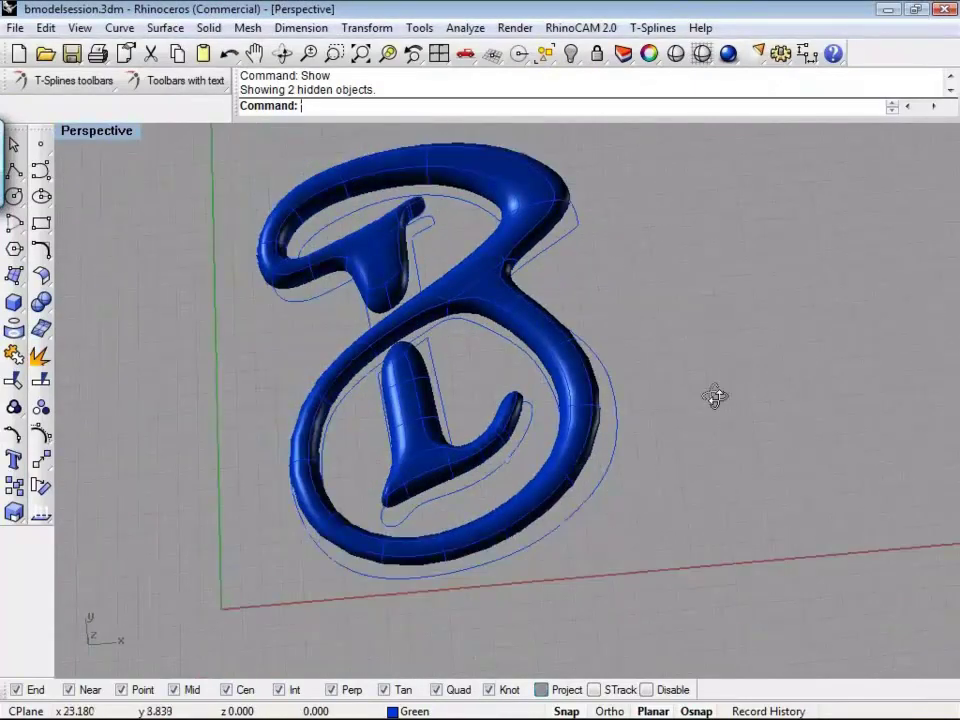
right_drag(715, 397, 620, 410)
Step: Open RhinoCAM's Mops browser, narrow its panel, and orbit Perspective to view the B at an angle
click(581, 27)
click(640, 47)
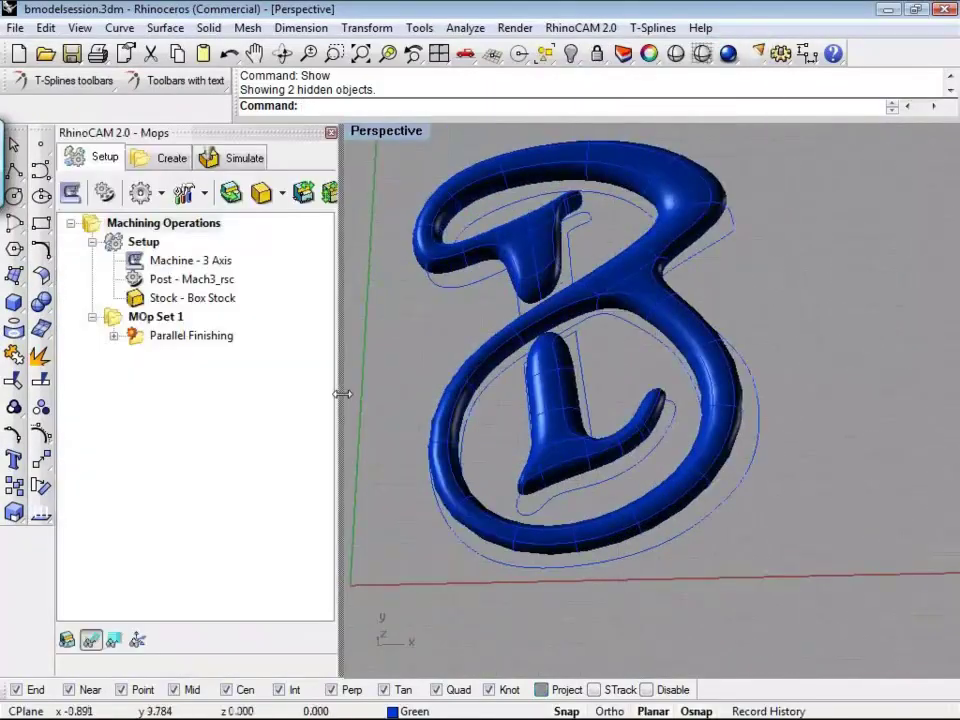
drag(341, 392, 268, 396)
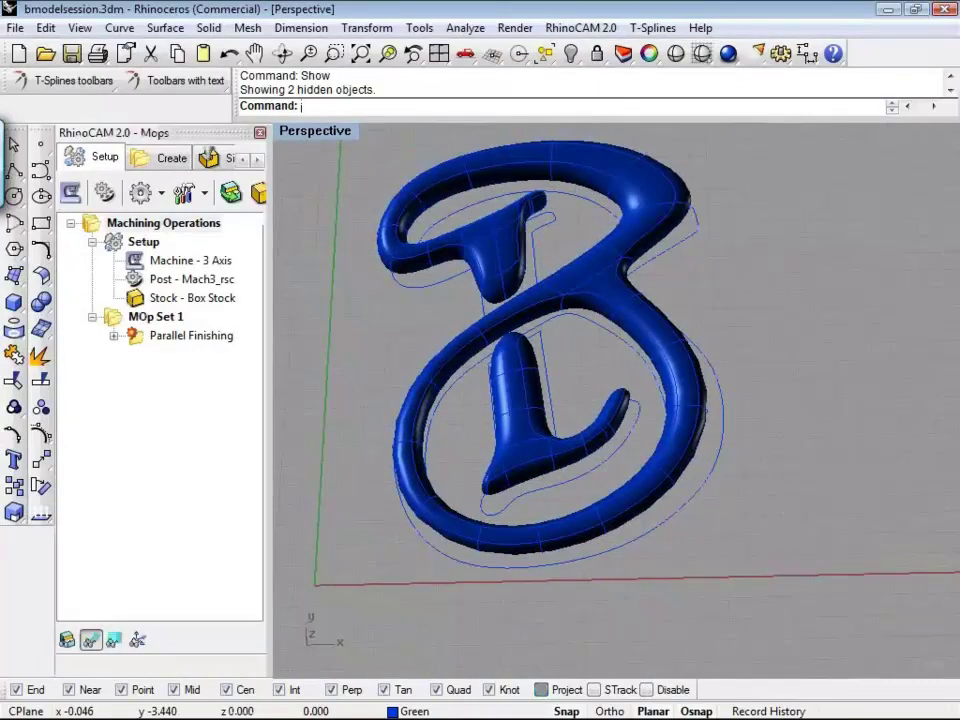
mouse_move(700, 712)
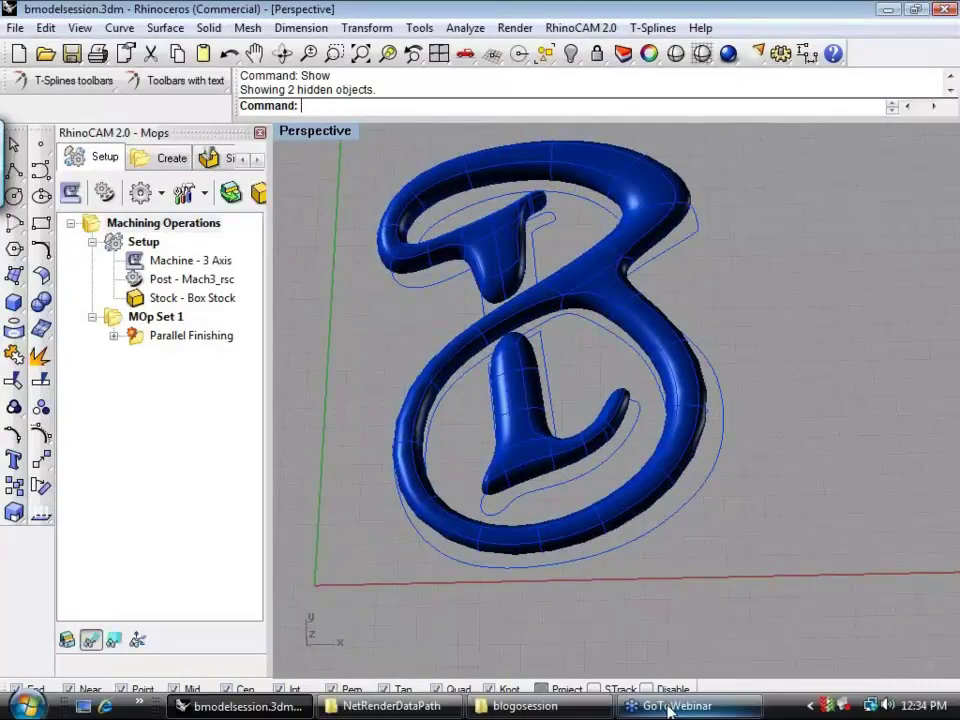
click(868, 708)
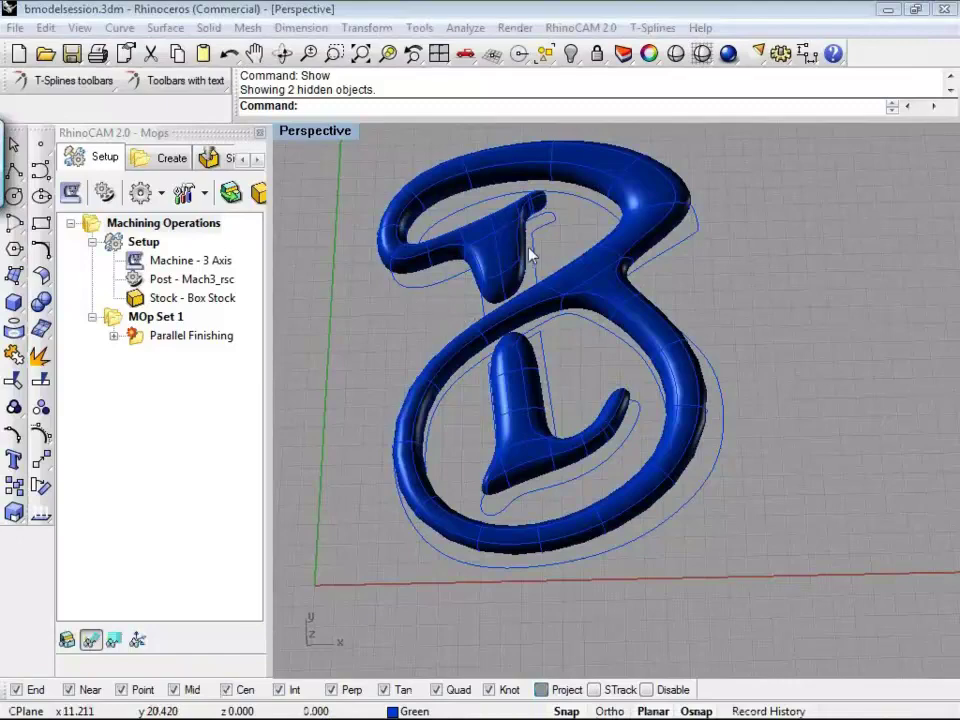
right_drag(859, 544, 795, 359)
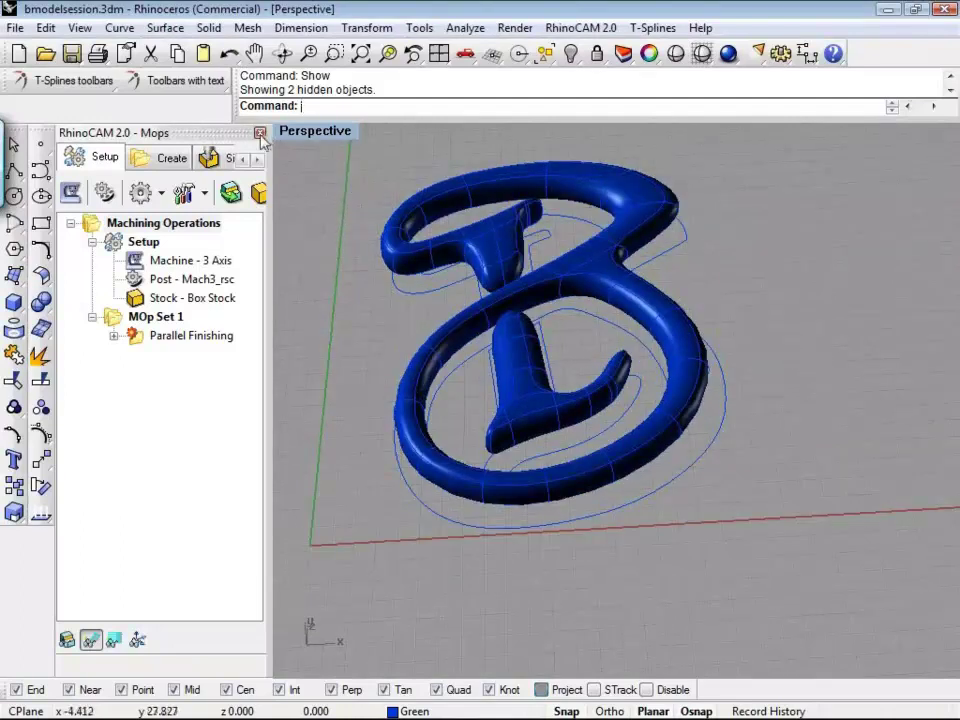
Step: Reload bmodelsession.3dm from the recent files list, discarding unsaved changes
click(14, 28)
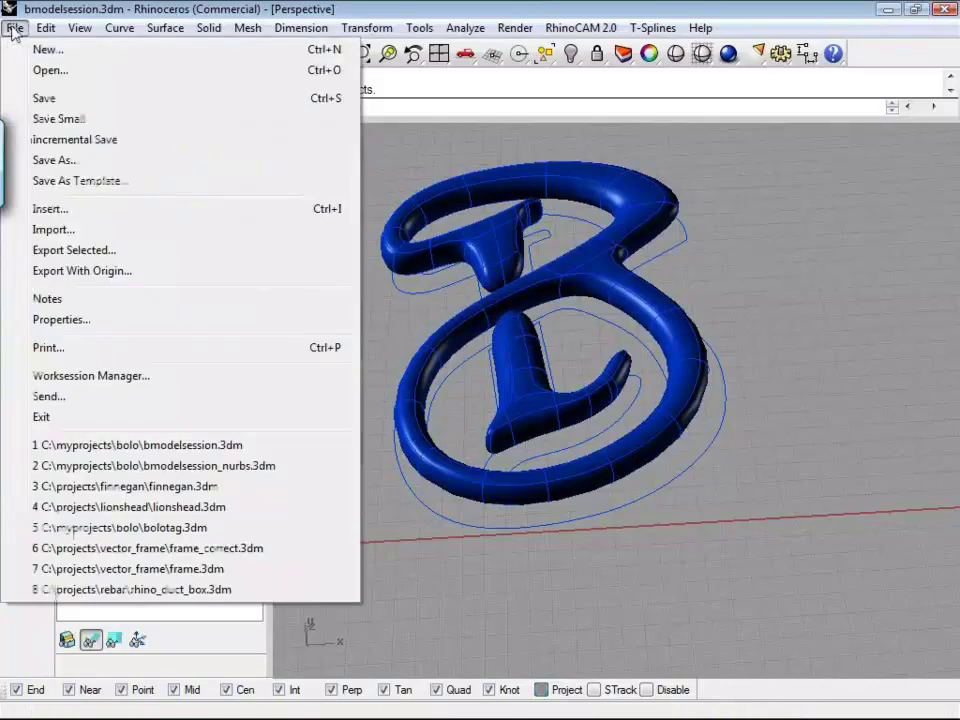
click(186, 448)
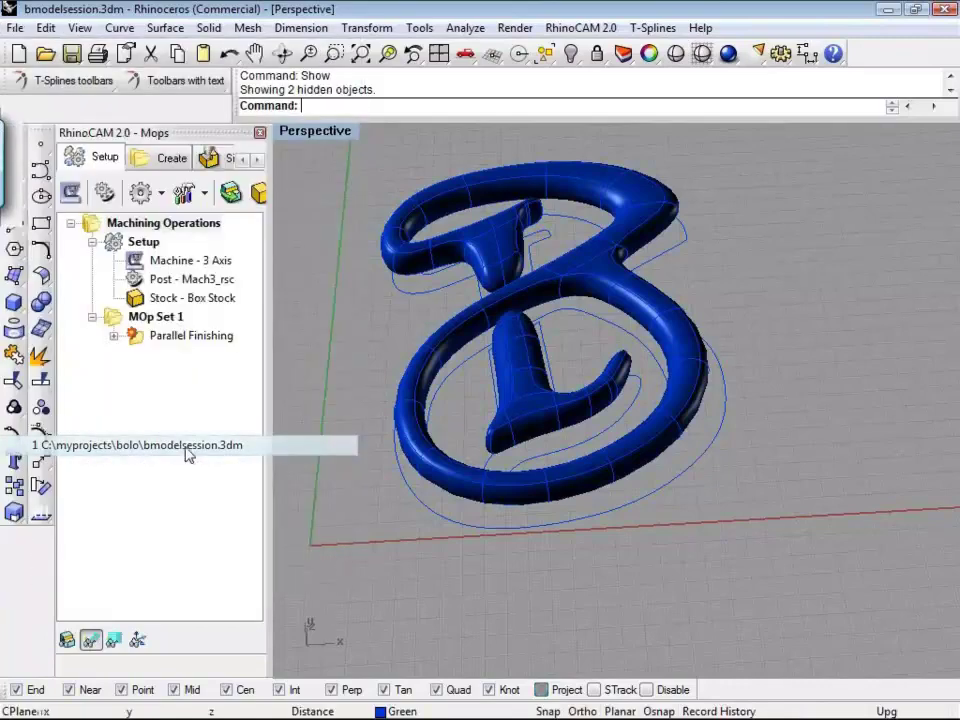
click(494, 407)
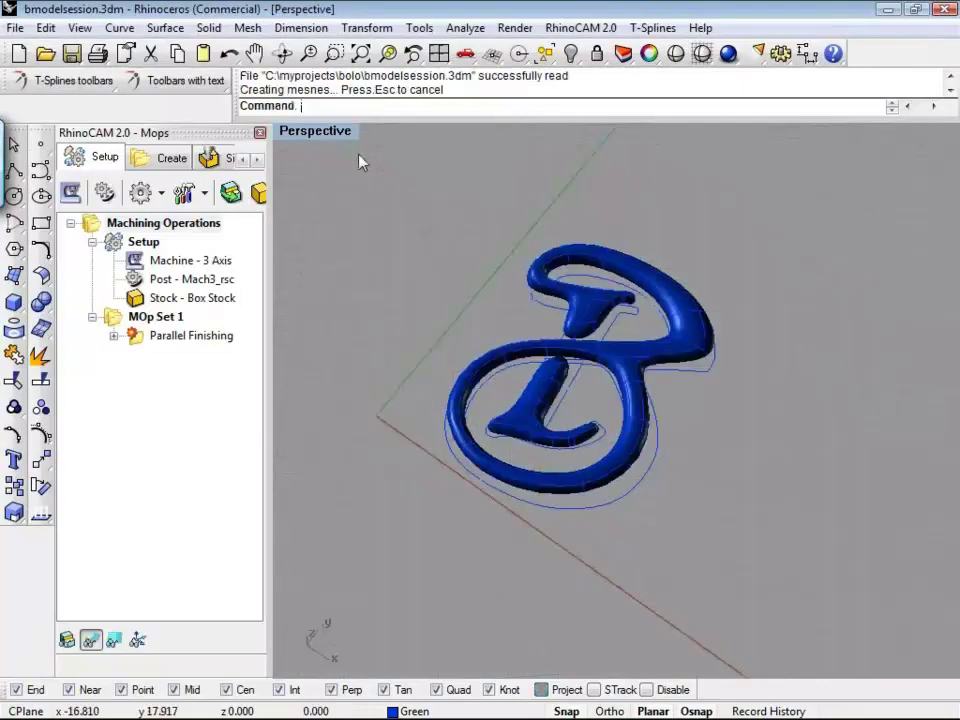
Step: Close the RhinoCAM machining operations panel so the blue B model fills the Perspective view
right_drag(362, 162, 714, 345)
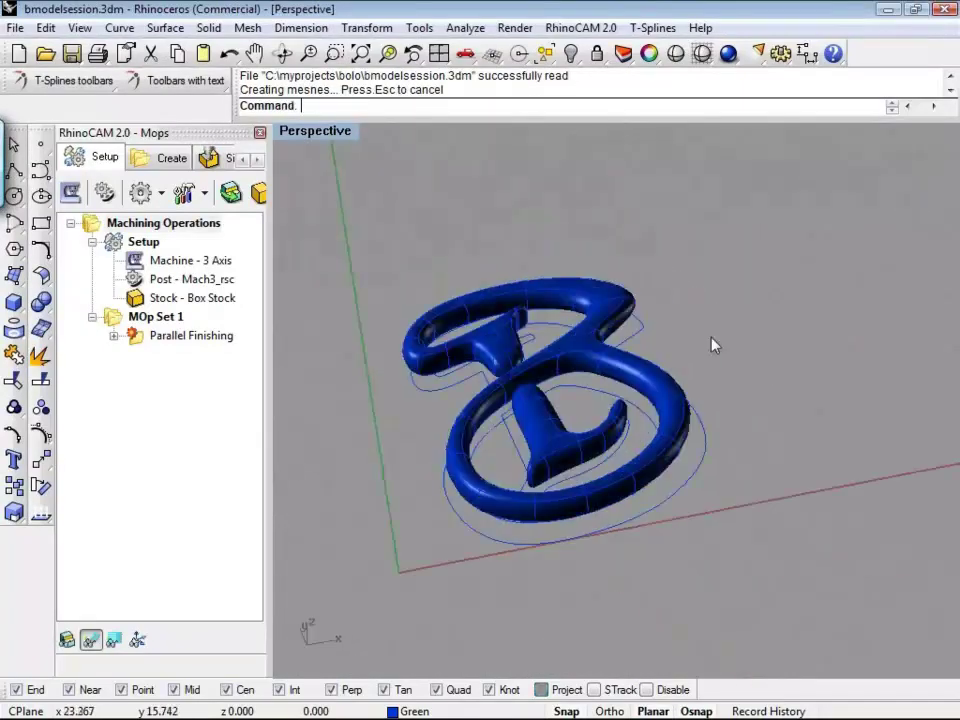
click(512, 312)
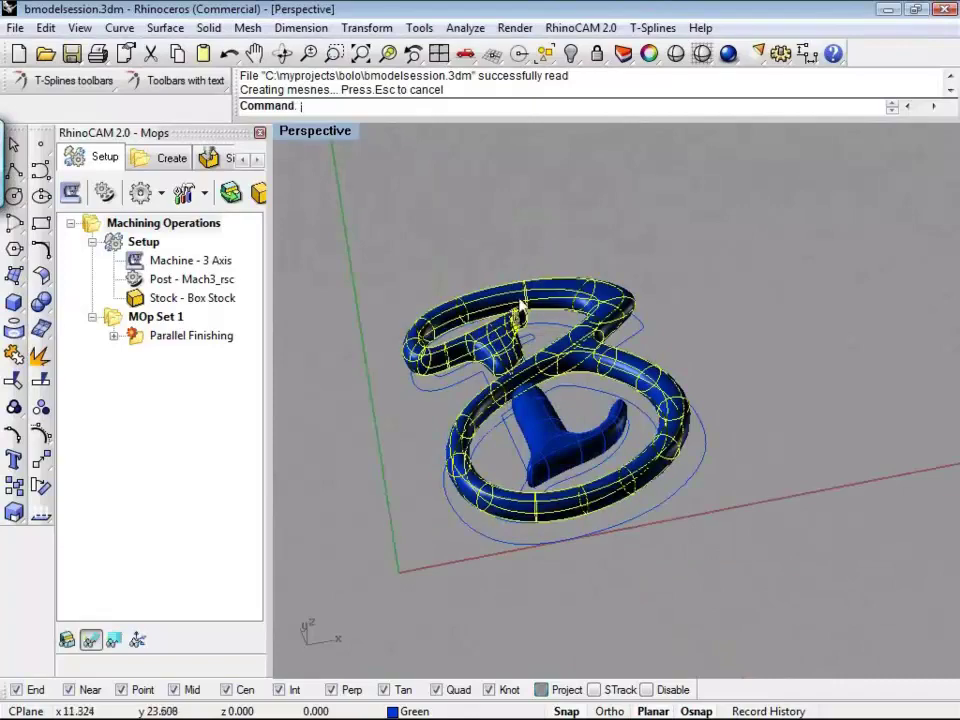
click(311, 336)
click(260, 133)
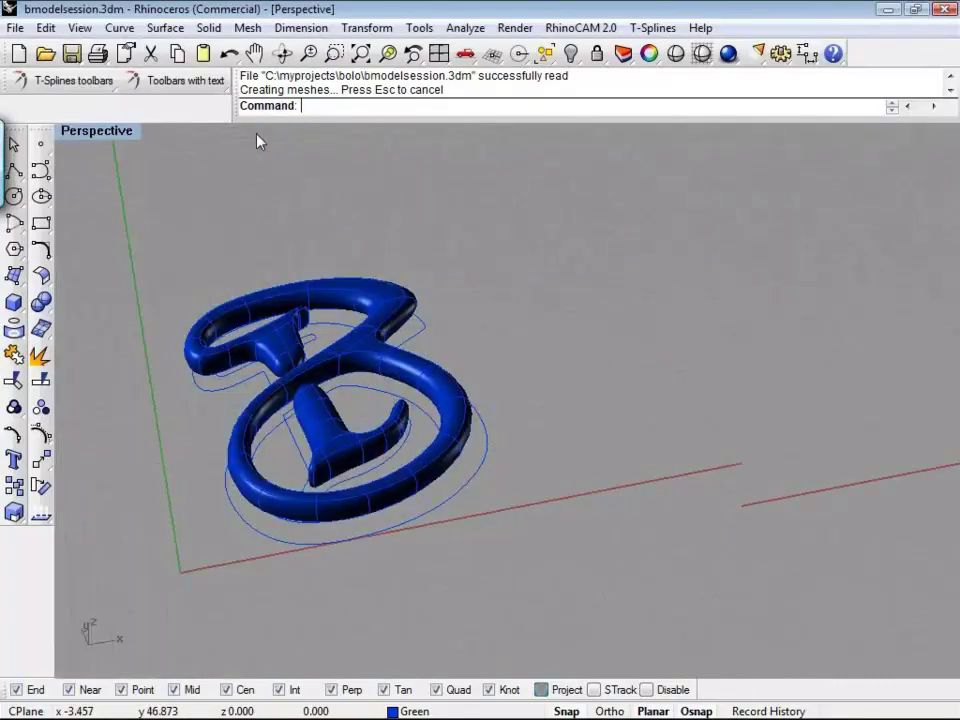
Step: Open bmodelsession_nurbs.3dm without saving bmodelsession.3dm, then orbit around the B relief plate
click(15, 27)
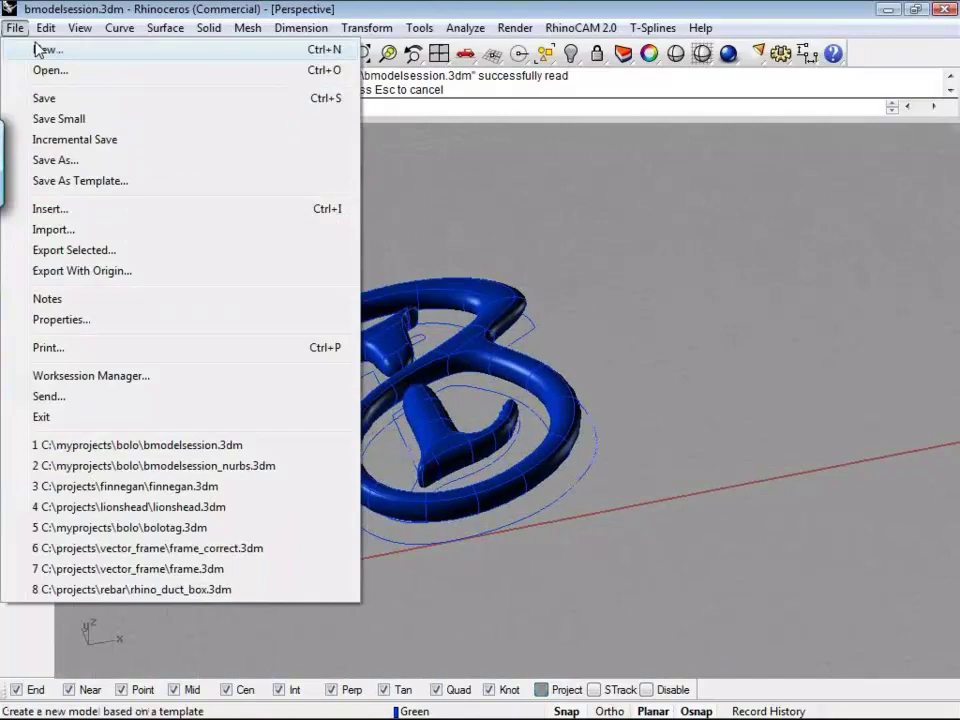
click(50, 70)
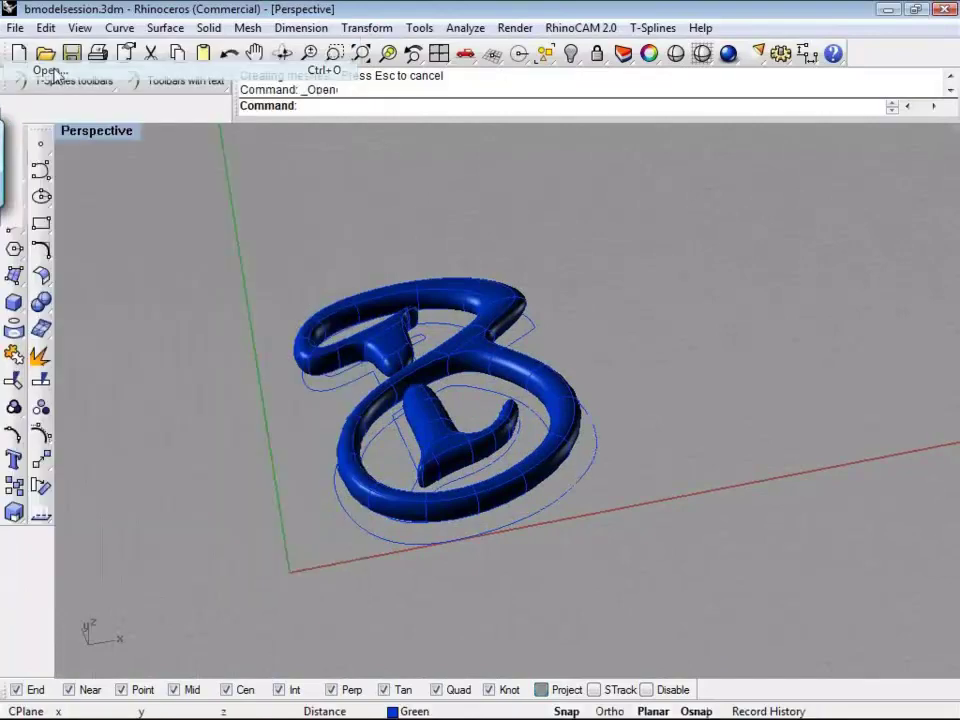
click(493, 410)
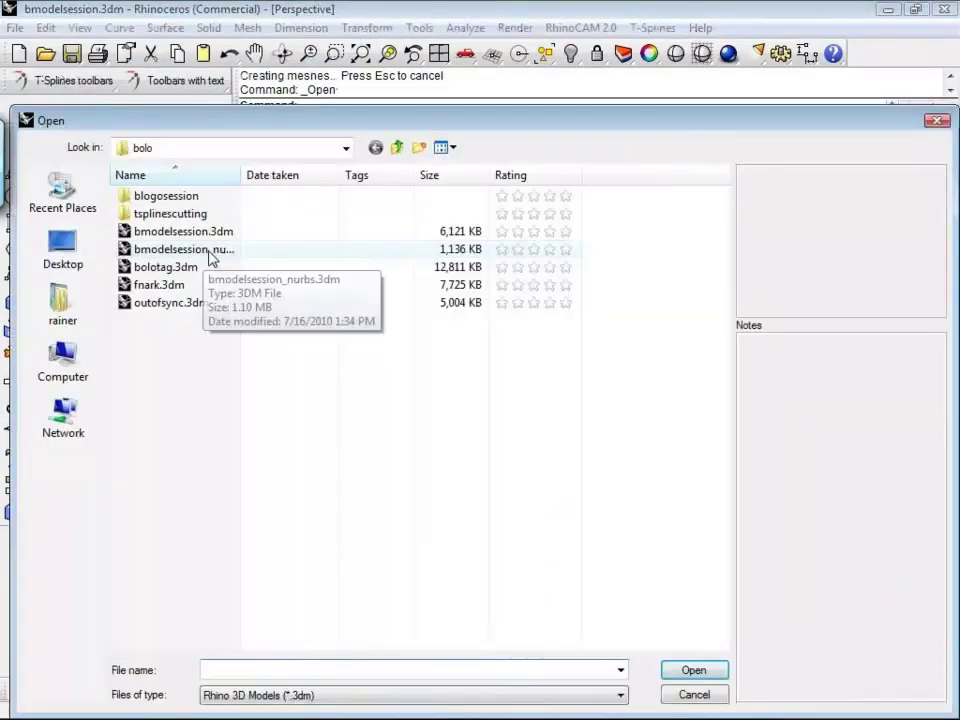
click(190, 250)
click(692, 671)
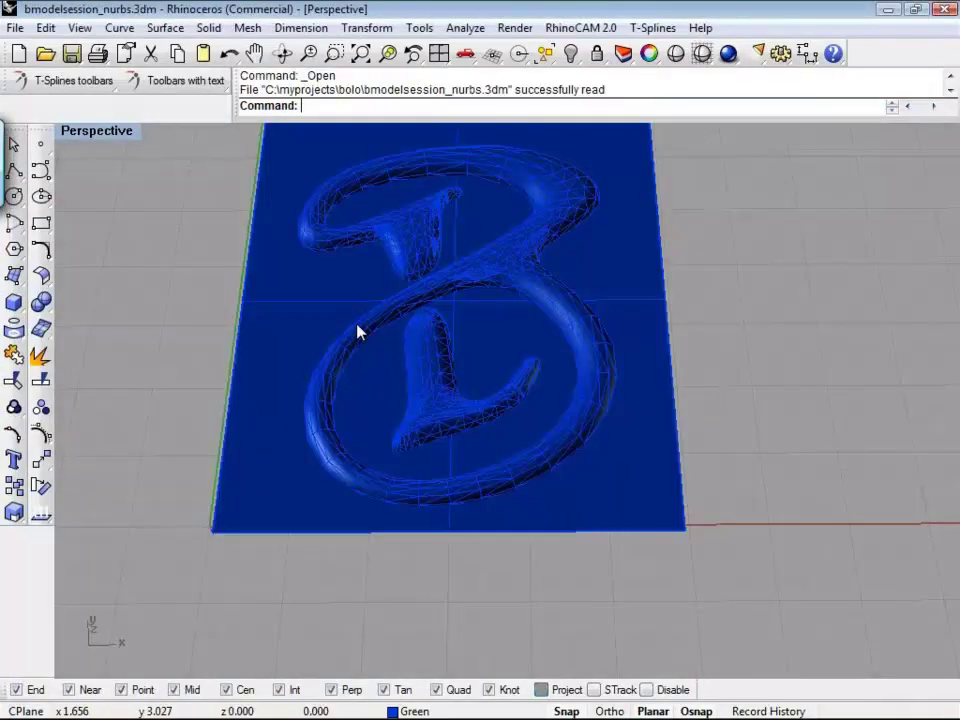
right_drag(358, 332, 201, 433)
scroll(610, 183, up, 3)
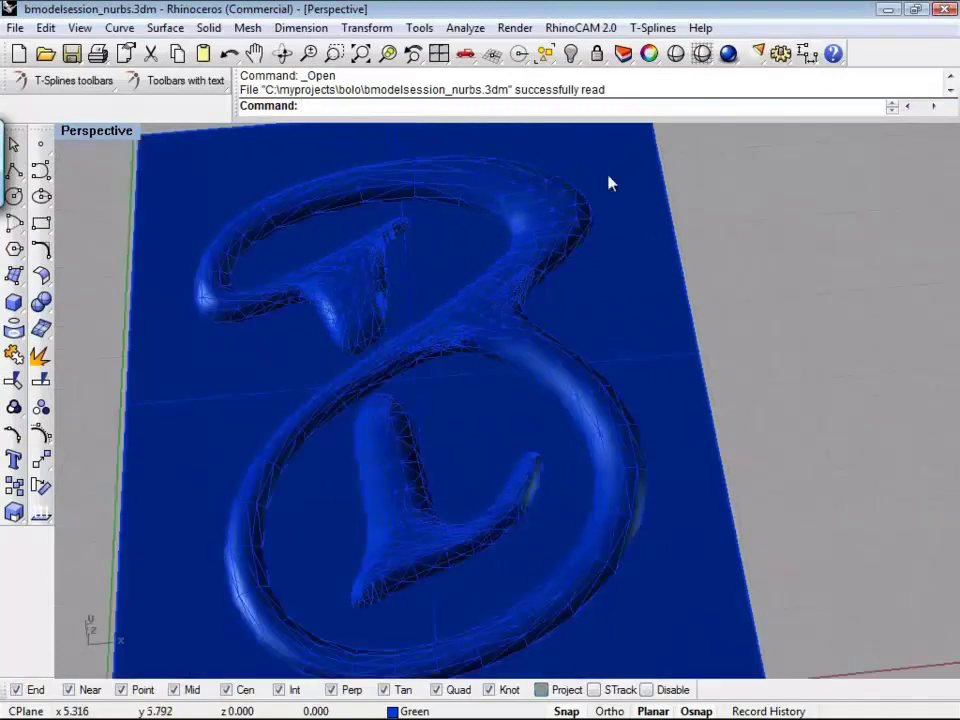
click(610, 183)
scroll(610, 183, down, 3)
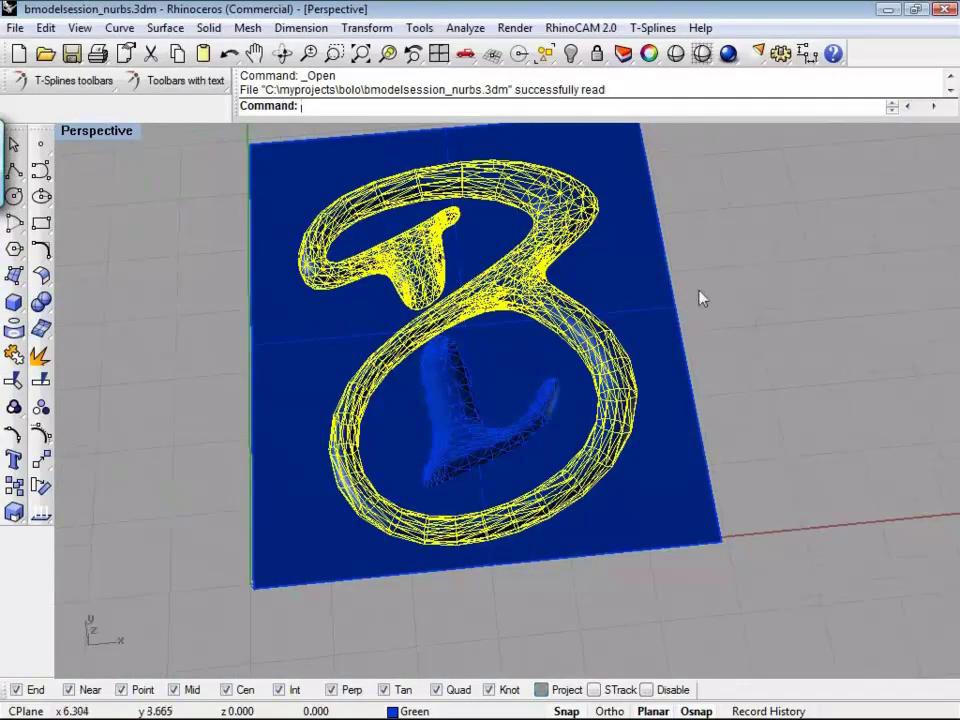
click(435, 454)
click(759, 304)
mouse_move(797, 366)
right_down()
mouse_move(785, 380)
mouse_move(800, 248)
mouse_move(791, 302)
mouse_move(686, 252)
right_up()
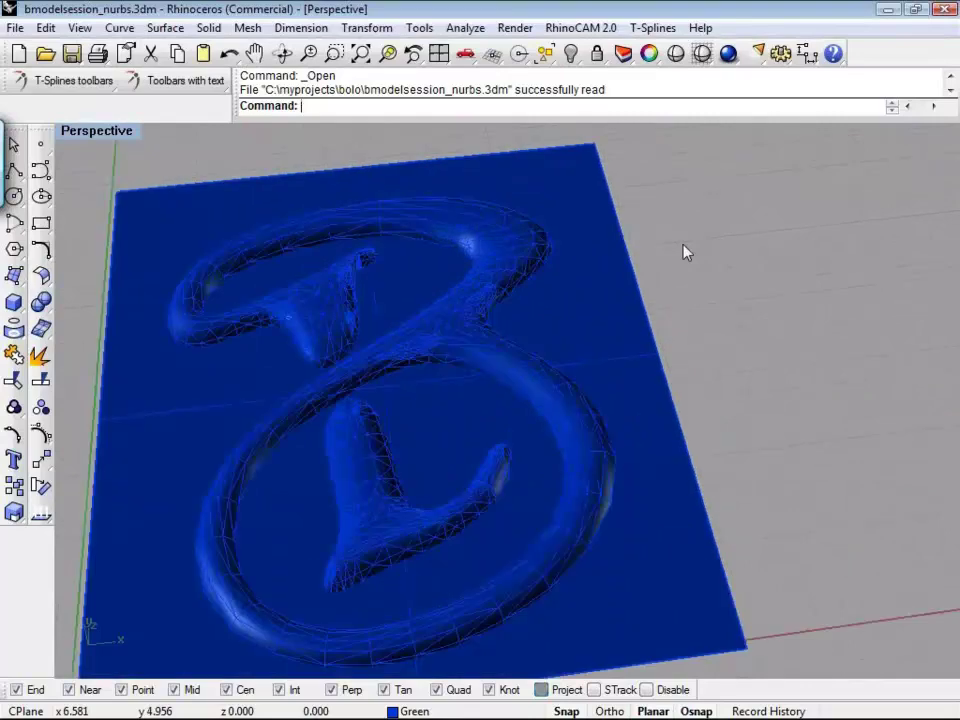
scroll(686, 252, down, 3)
click(524, 335)
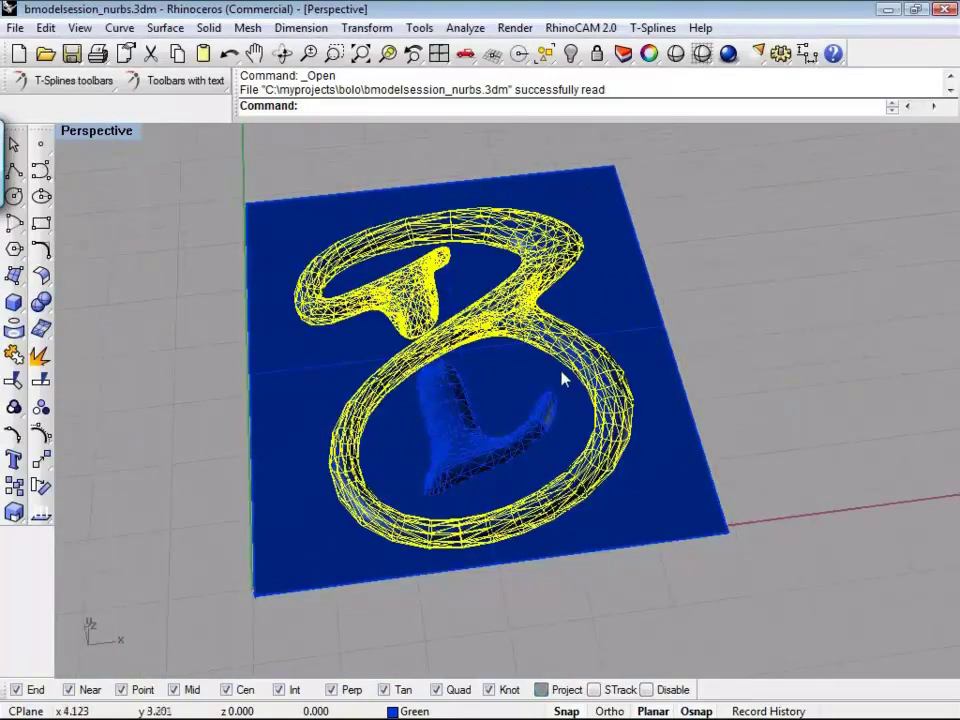
click(203, 335)
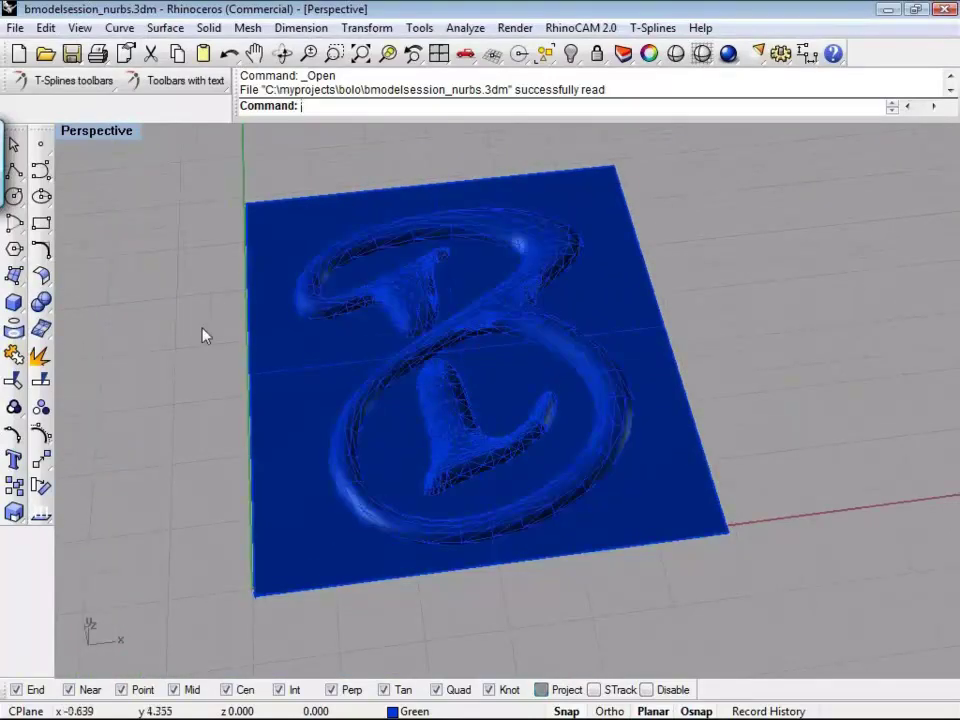
scroll(789, 287, up, 3)
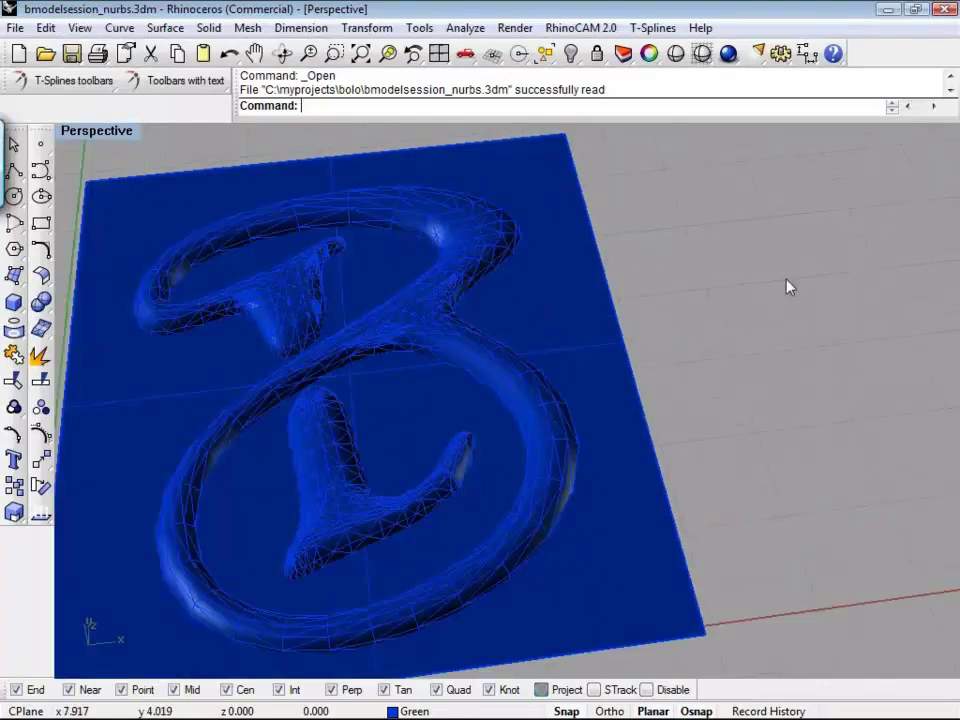
right_drag(789, 287, 700, 345)
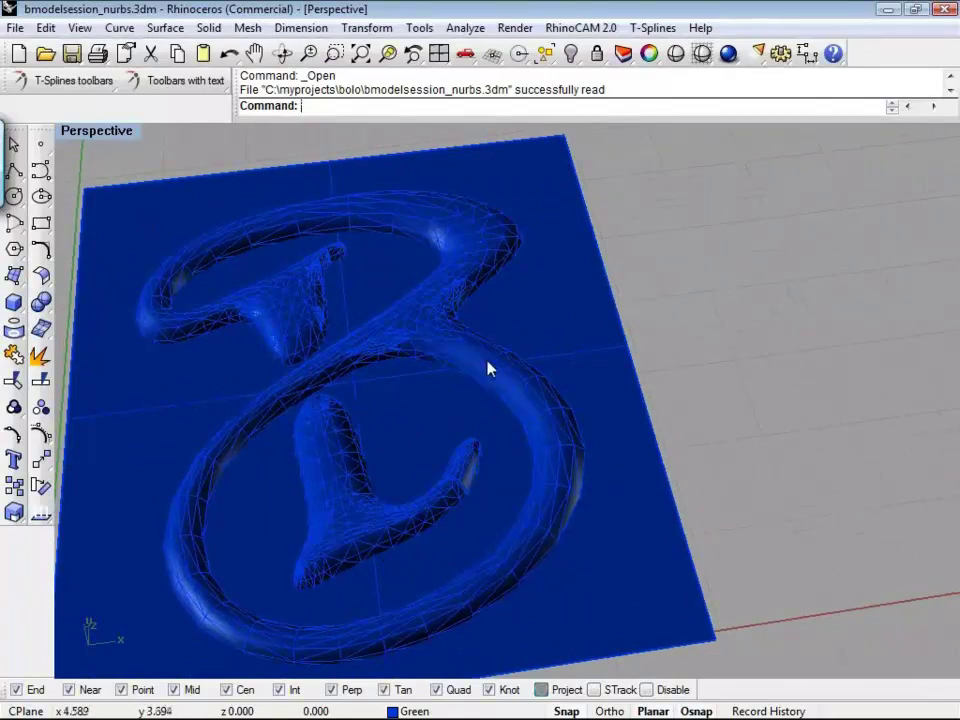
scroll(453, 341, down, 2)
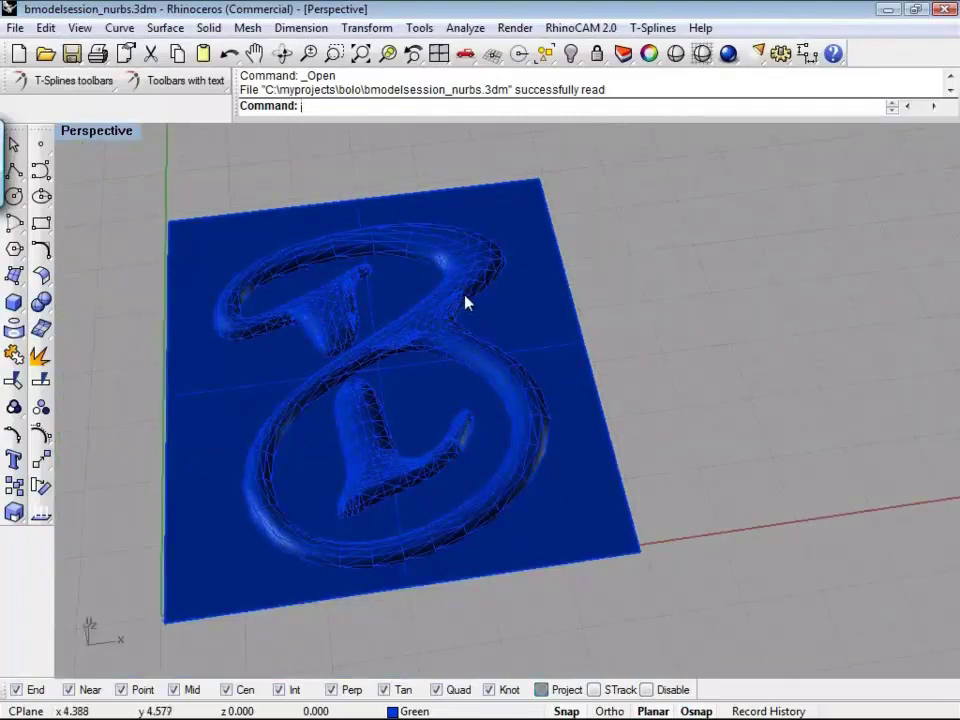
scroll(437, 330, up, 2)
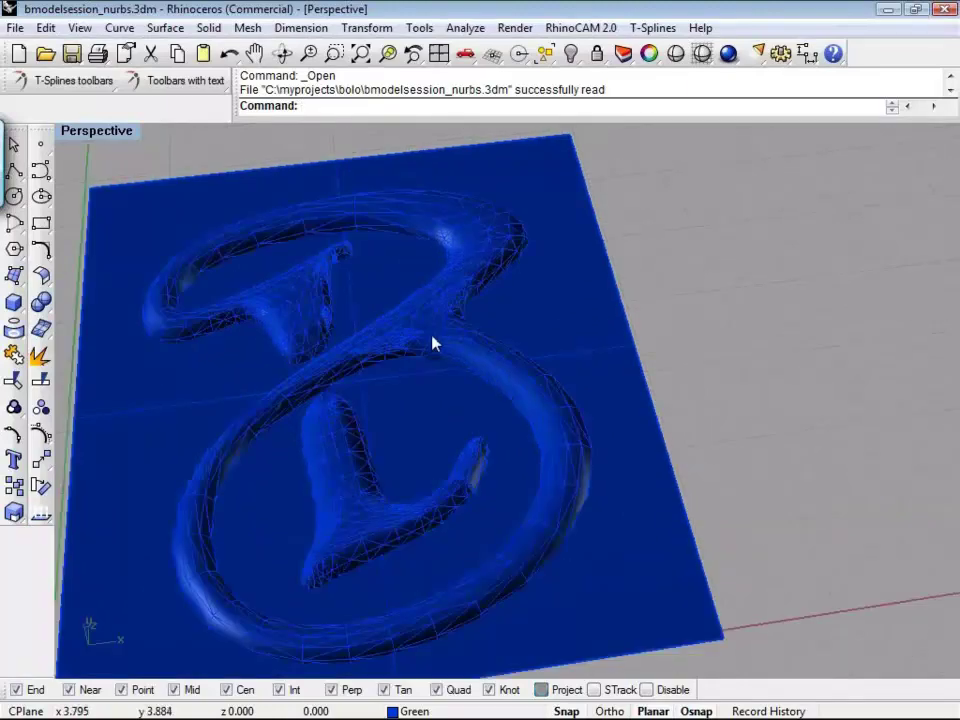
right_drag(572, 354, 588, 424)
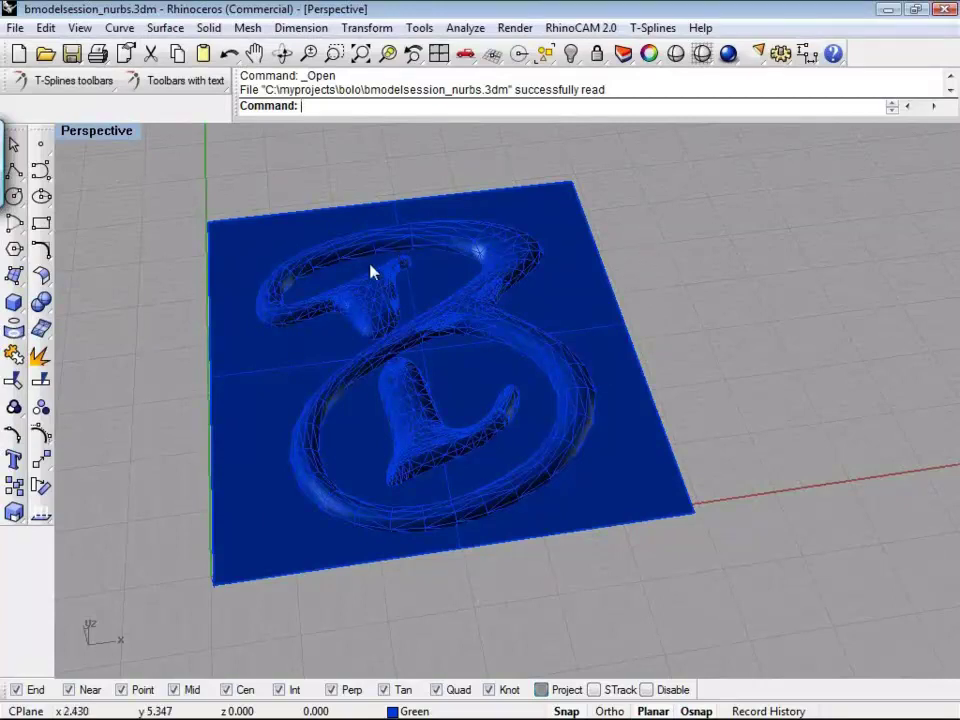
right_drag(791, 328, 553, 499)
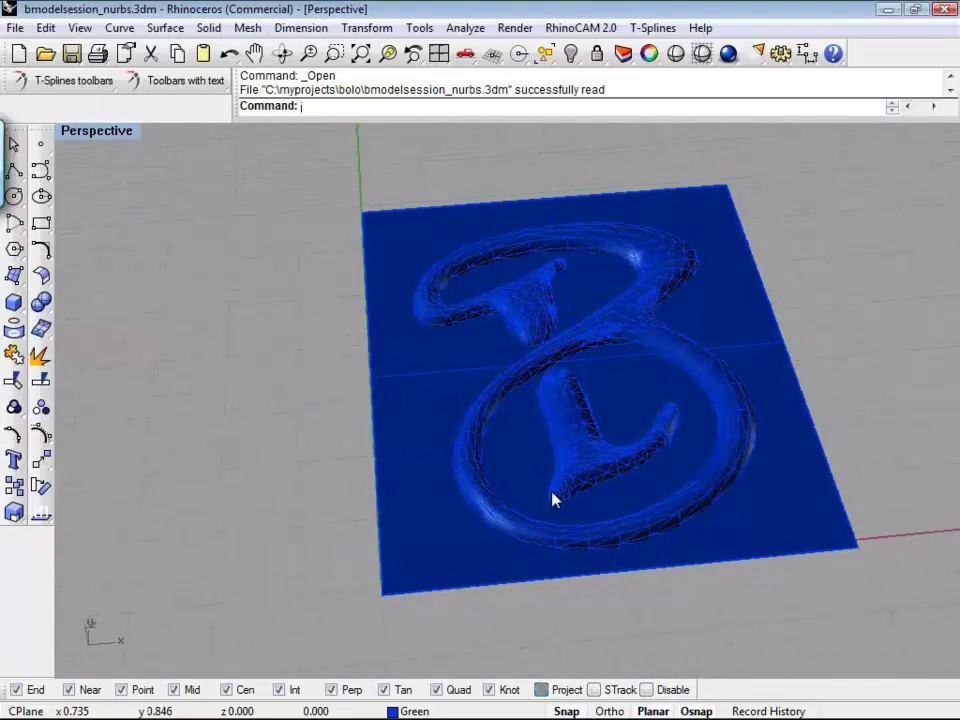
right_drag(866, 612, 835, 378)
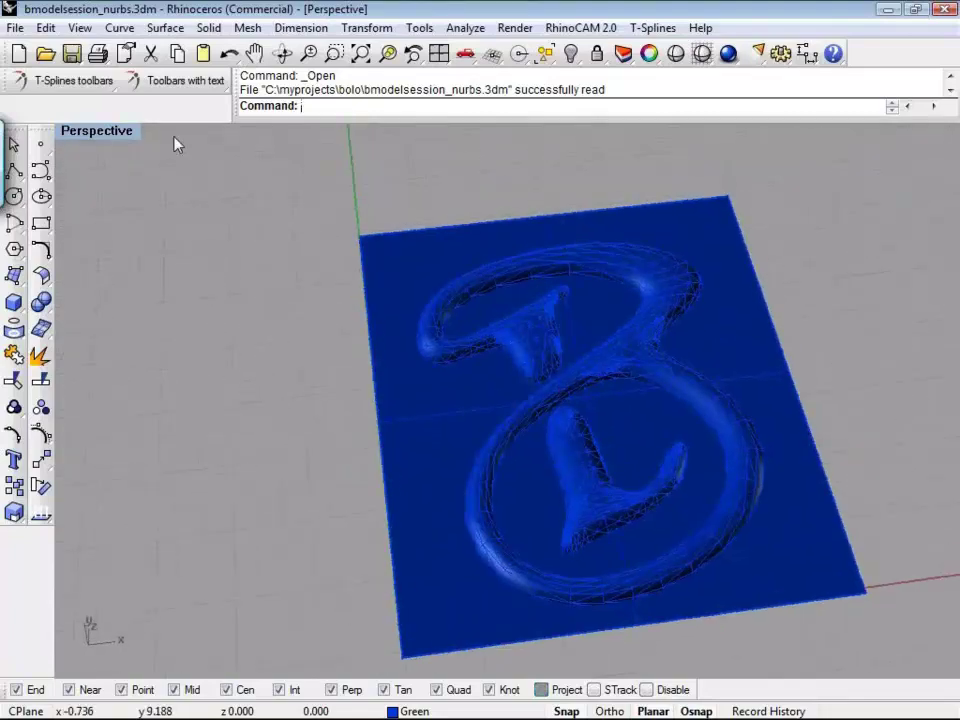
Step: Show the RhinoCAM machining operations panel and widen it beside the recentred plate
click(580, 27)
click(610, 146)
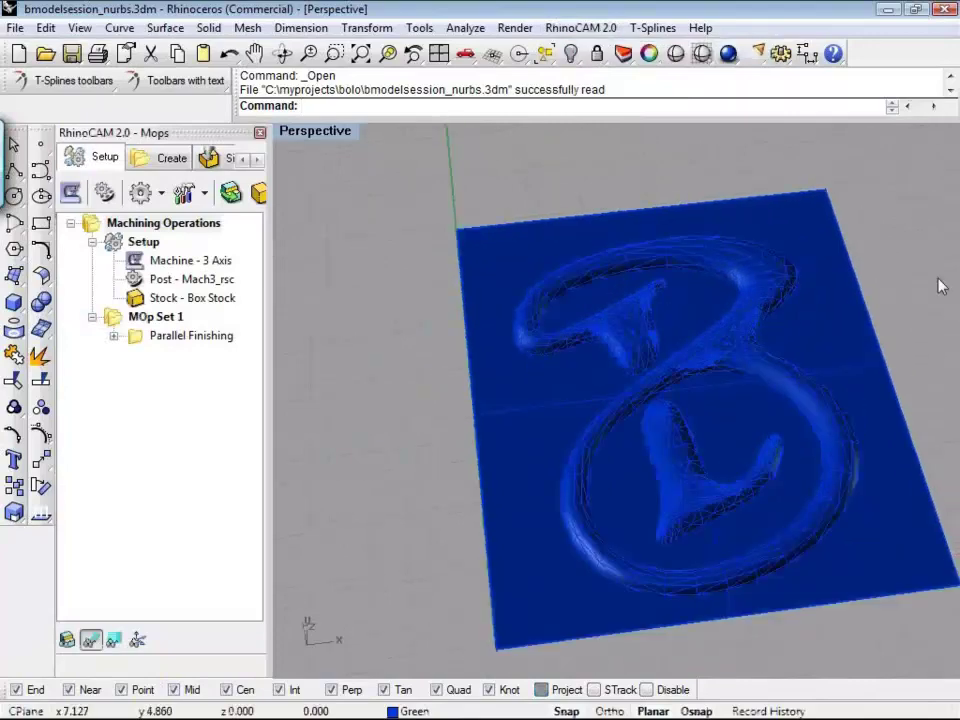
right_drag(940, 286, 883, 268)
scroll(927, 338, down, 3)
scroll(927, 338, up, 3)
shift+right_drag(927, 338, 851, 366)
drag(268, 297, 334, 321)
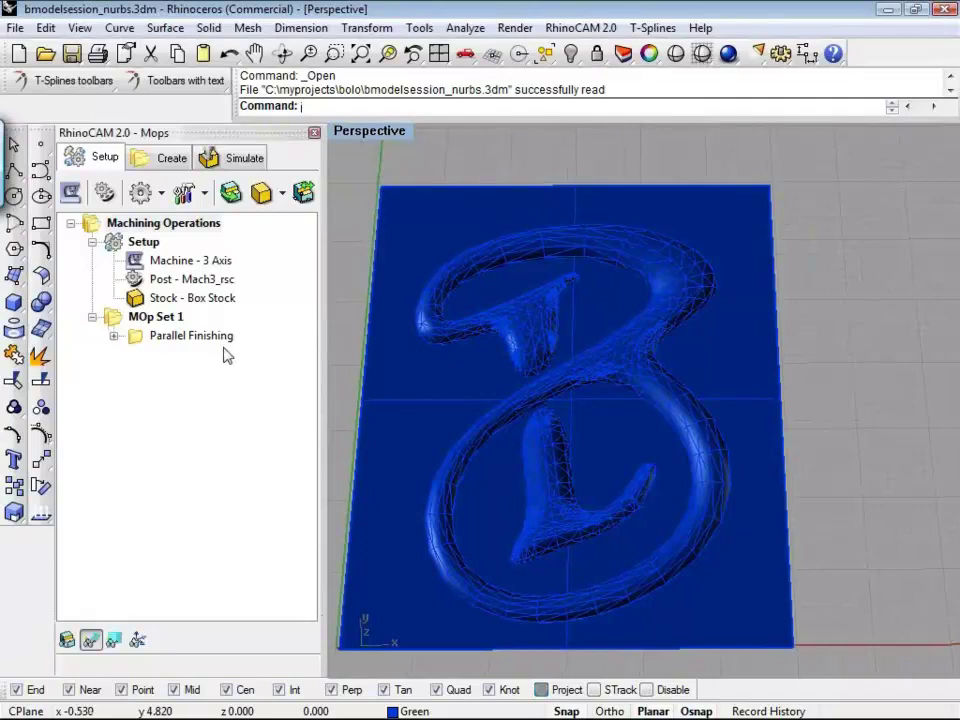
Step: Delete the Parallel Finishing operation and its toolpath from MOp Set 1
click(114, 336)
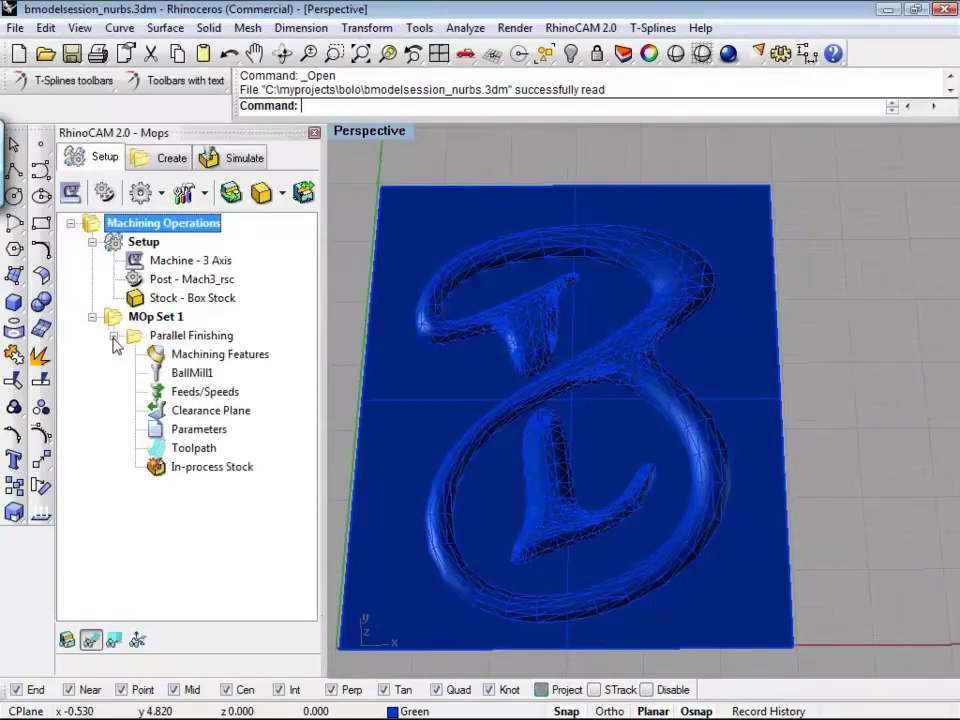
click(114, 336)
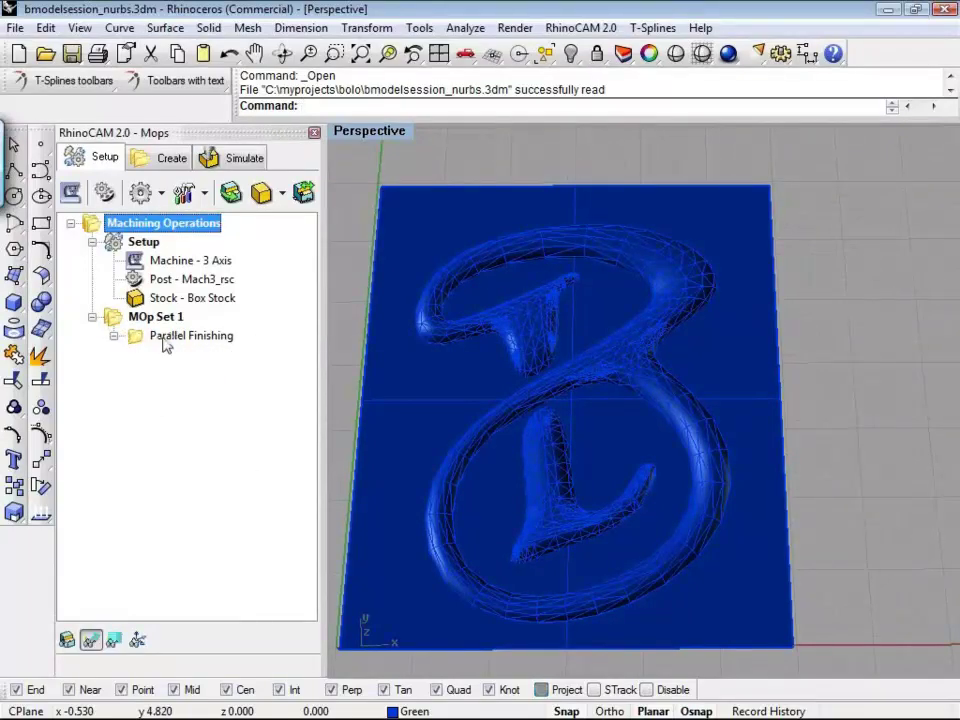
click(190, 335)
key(Delete)
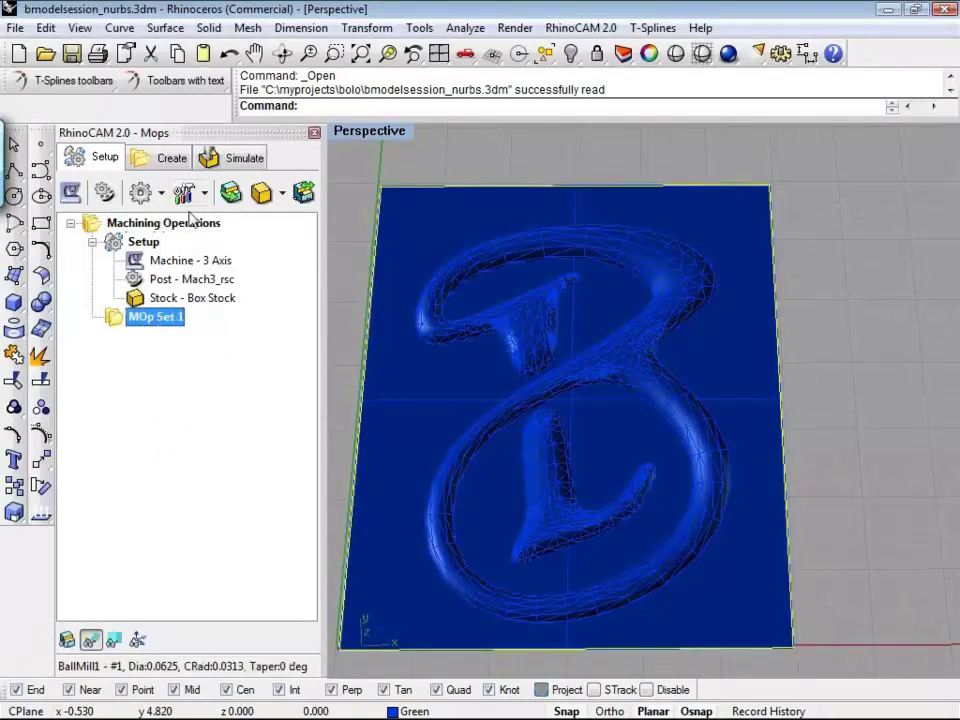
click(190, 223)
Step: Select the empty MOp Set 1 in the machining operations tree
click(158, 317)
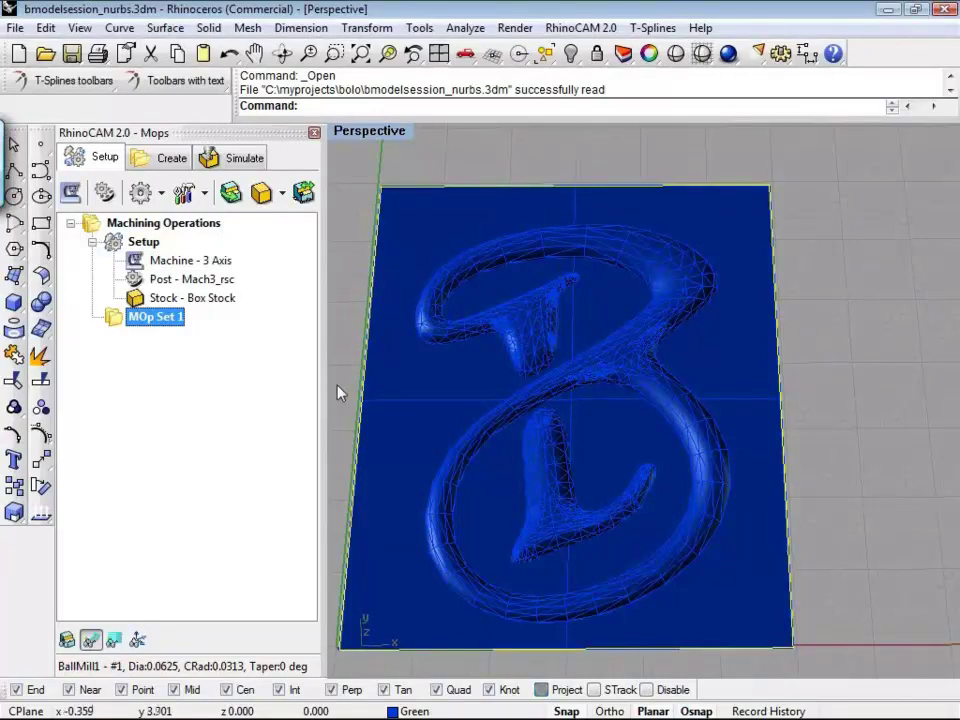
click(355, 322)
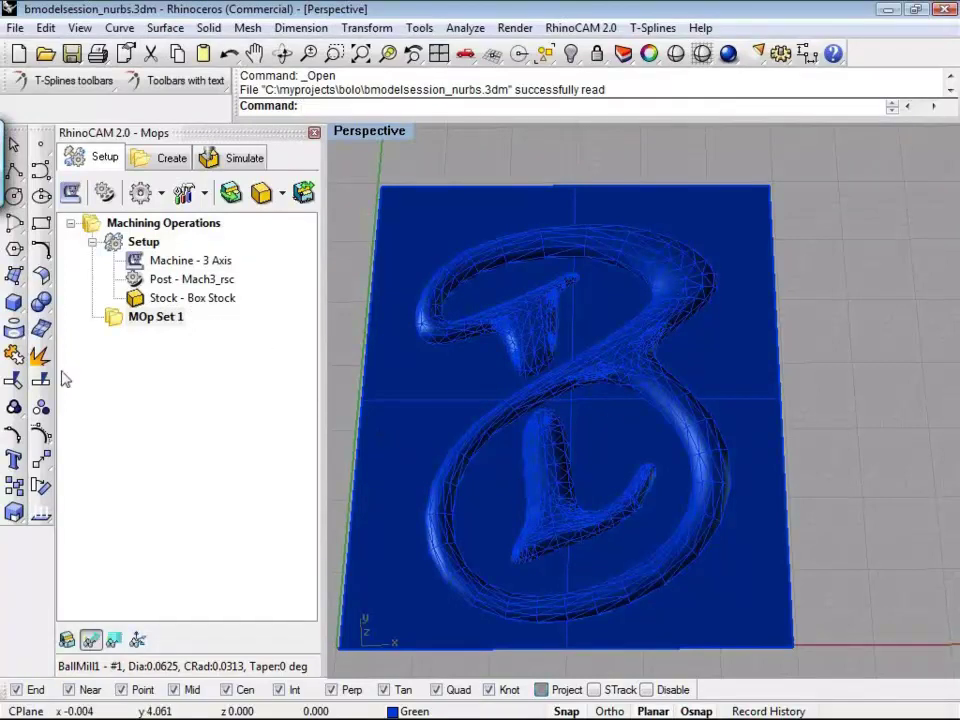
click(170, 318)
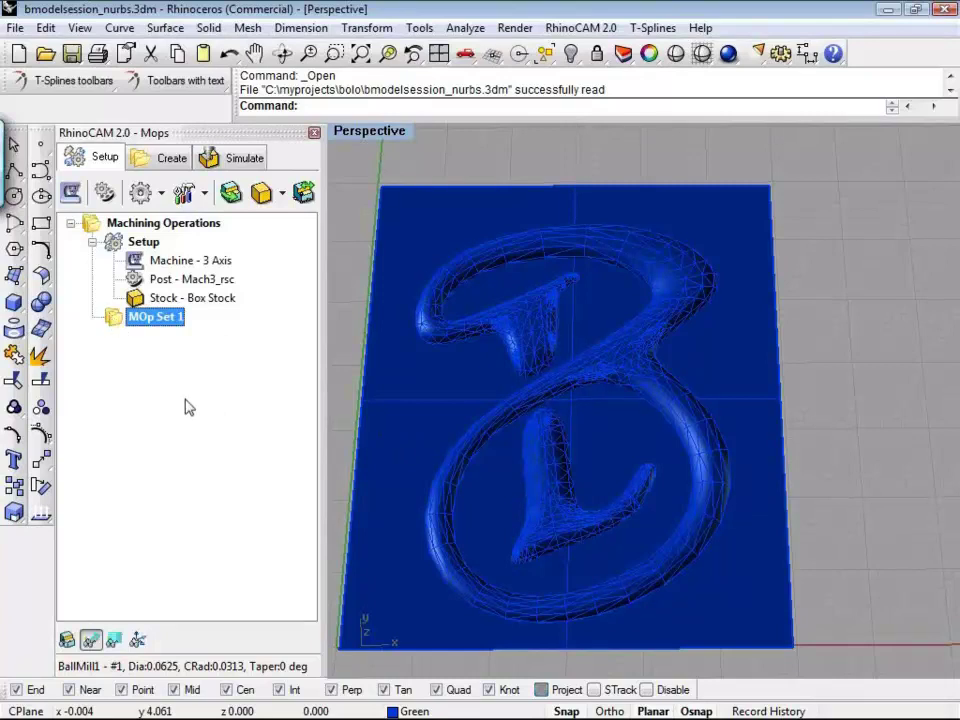
Step: Switch to creating operations, widen the panel, and review the 2½-axis operations list
click(171, 160)
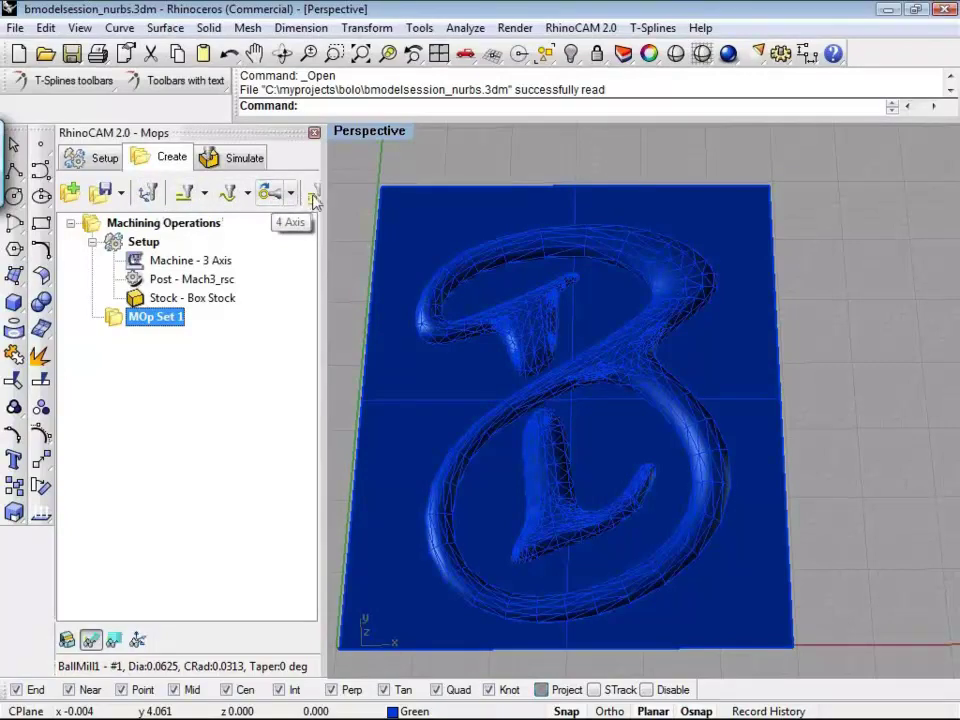
drag(318, 221, 342, 221)
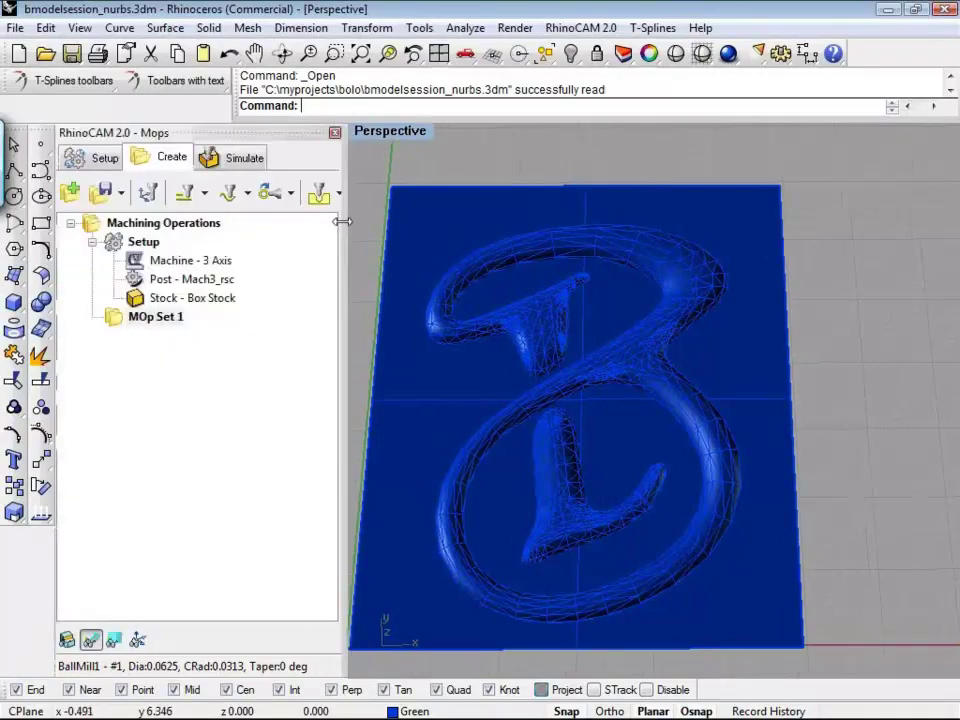
click(204, 195)
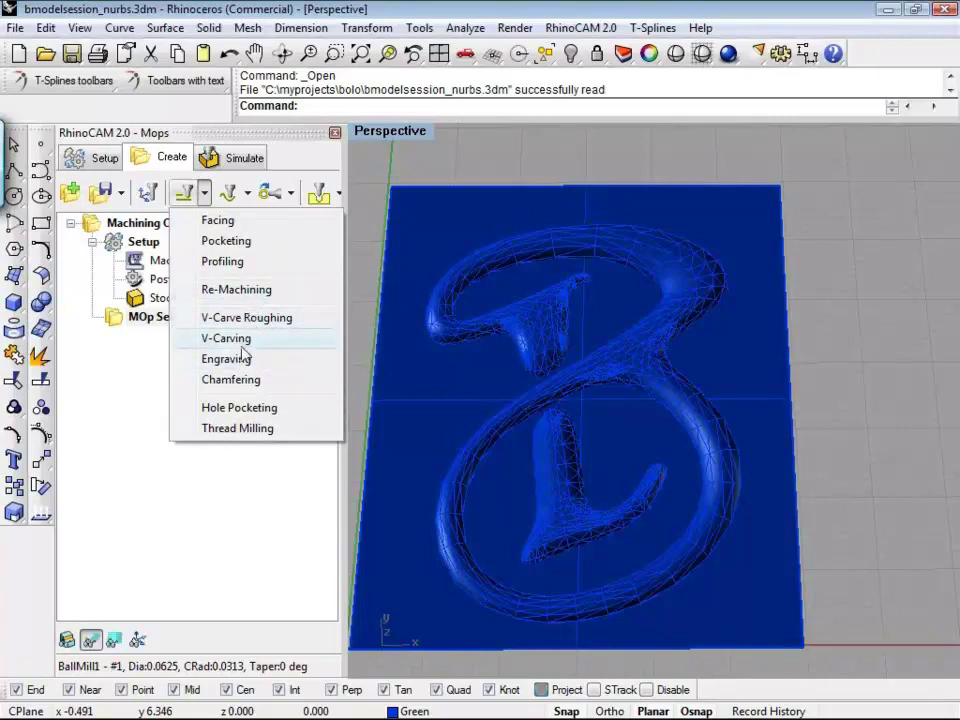
click(238, 197)
Step: Browse the 3-axis, 4th-axis and drilling operation lists, then reselect MOp Set 1
click(247, 193)
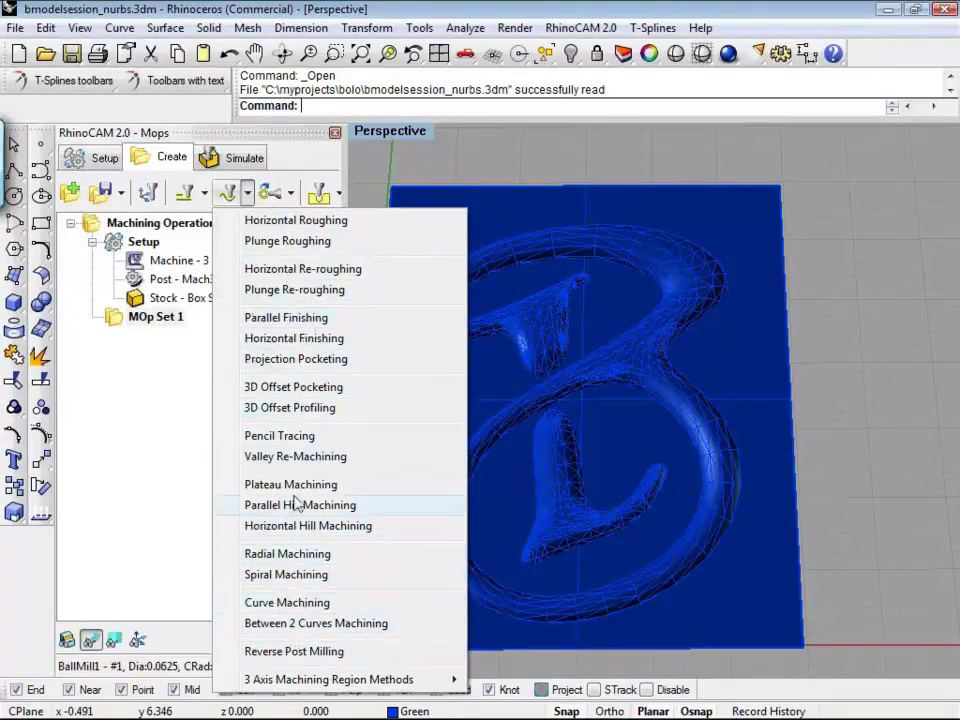
click(293, 198)
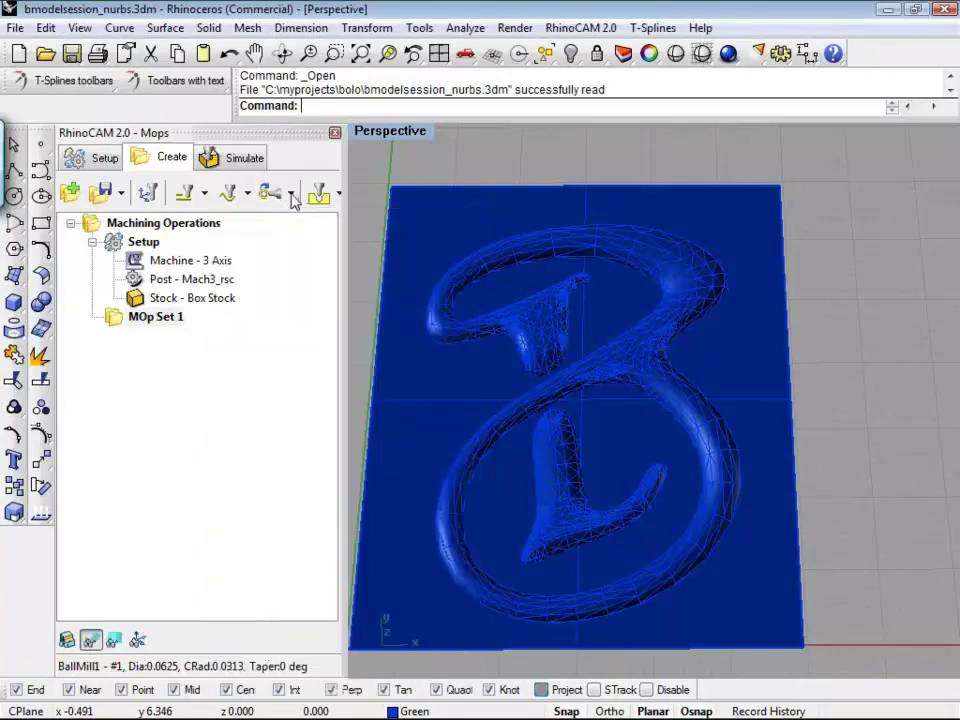
click(292, 195)
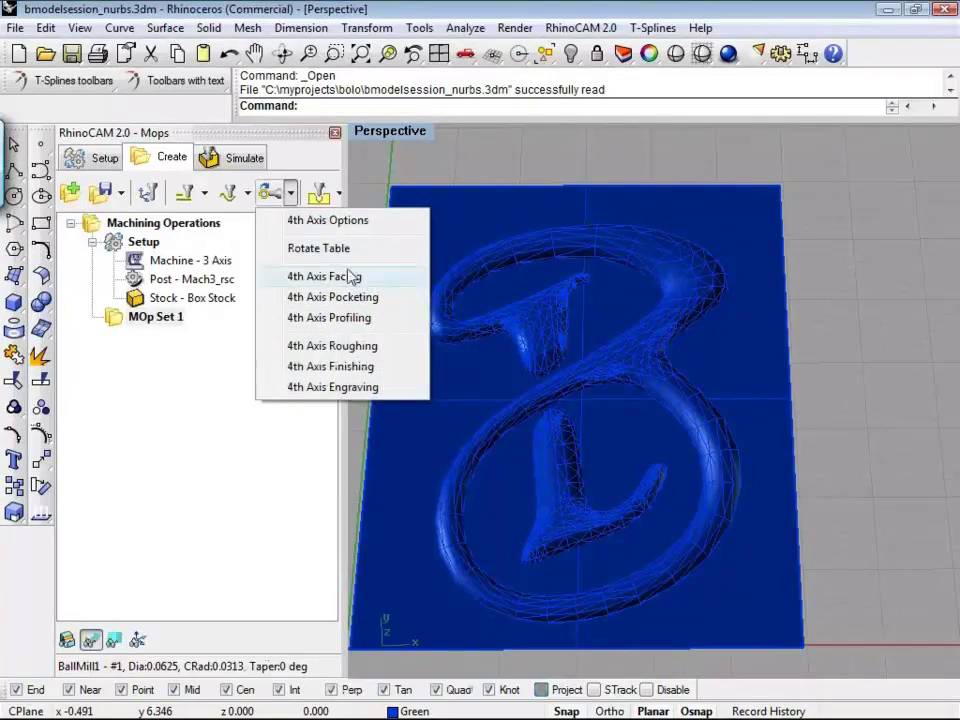
click(338, 193)
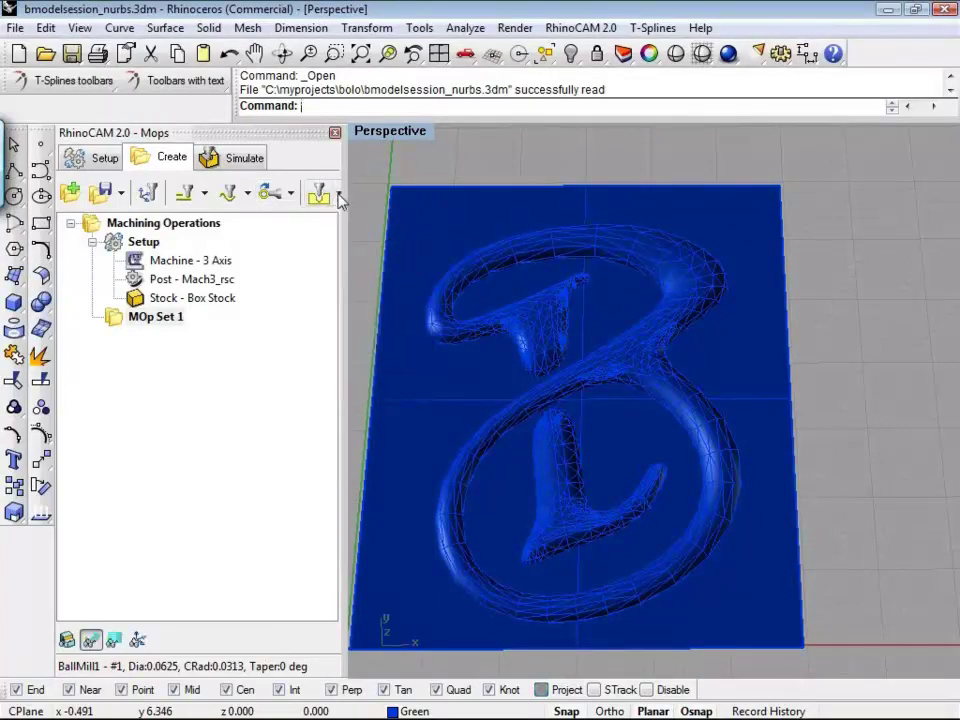
click(338, 193)
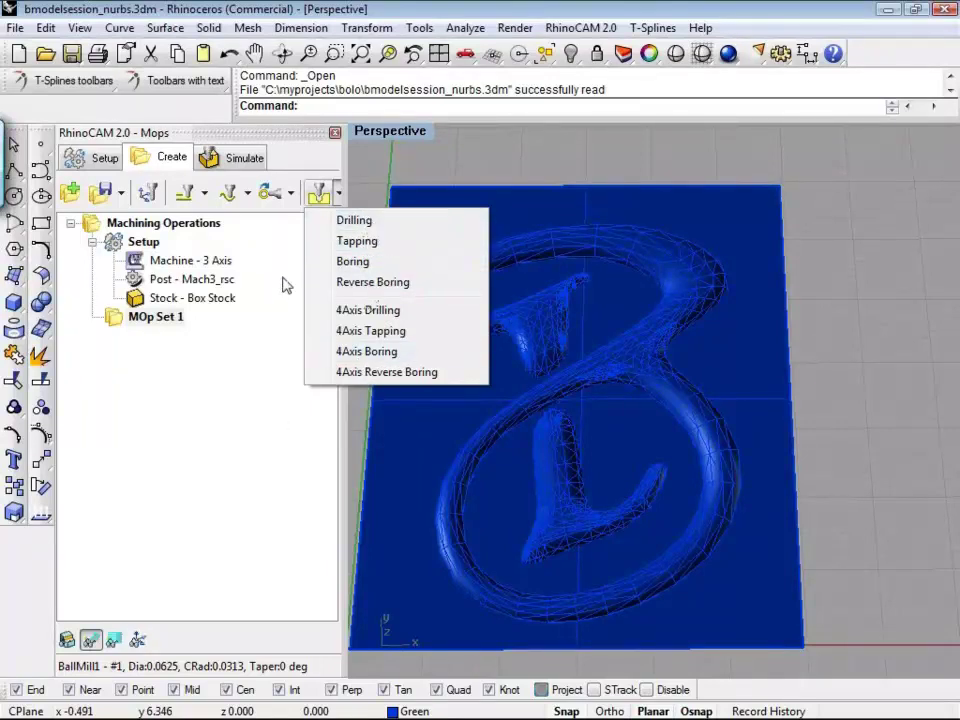
click(289, 143)
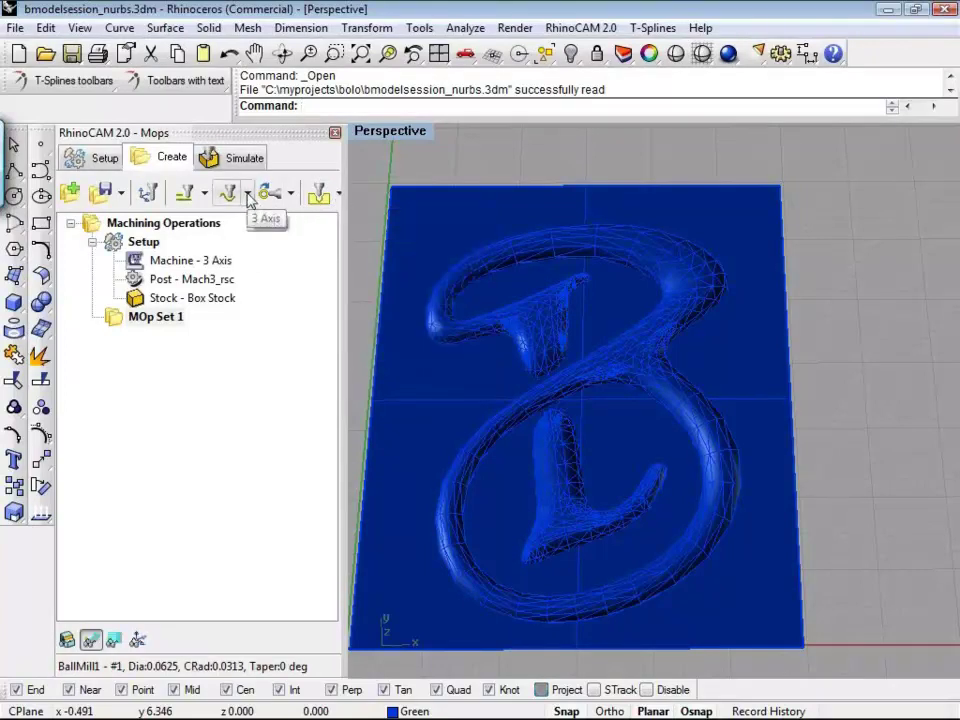
click(248, 195)
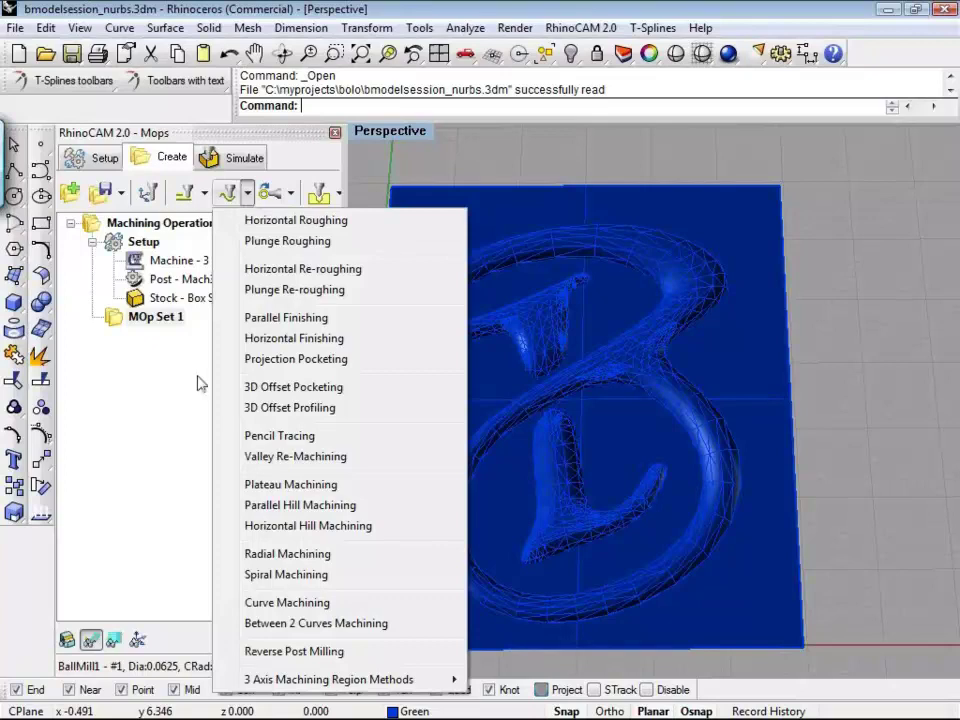
click(190, 387)
click(155, 316)
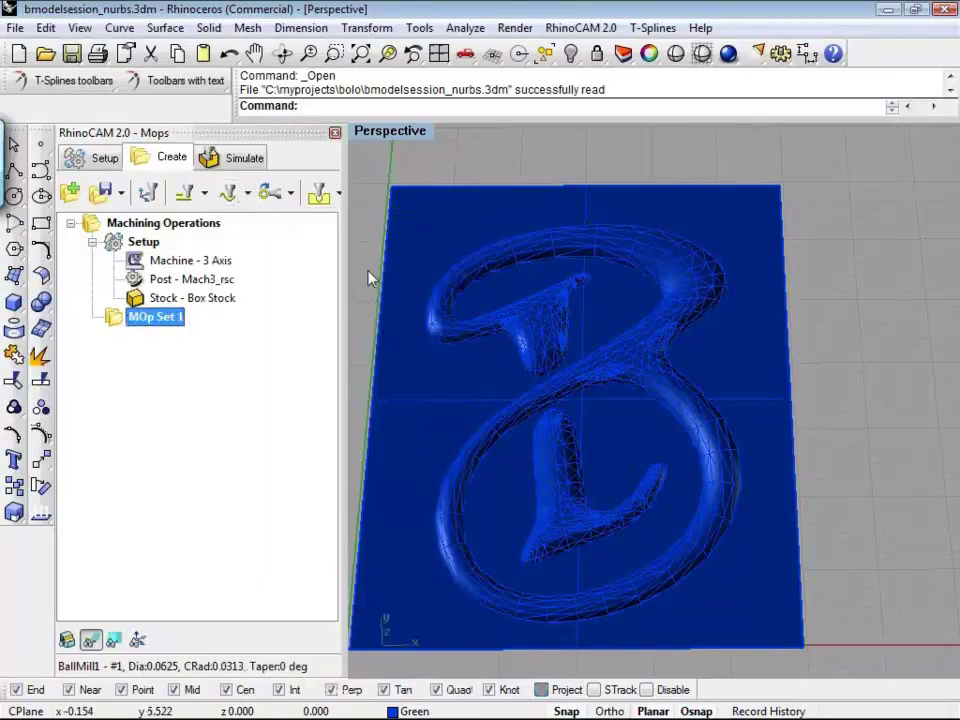
Step: Start a new 3-axis Parallel Finishing operation
right_drag(368, 274, 380, 278)
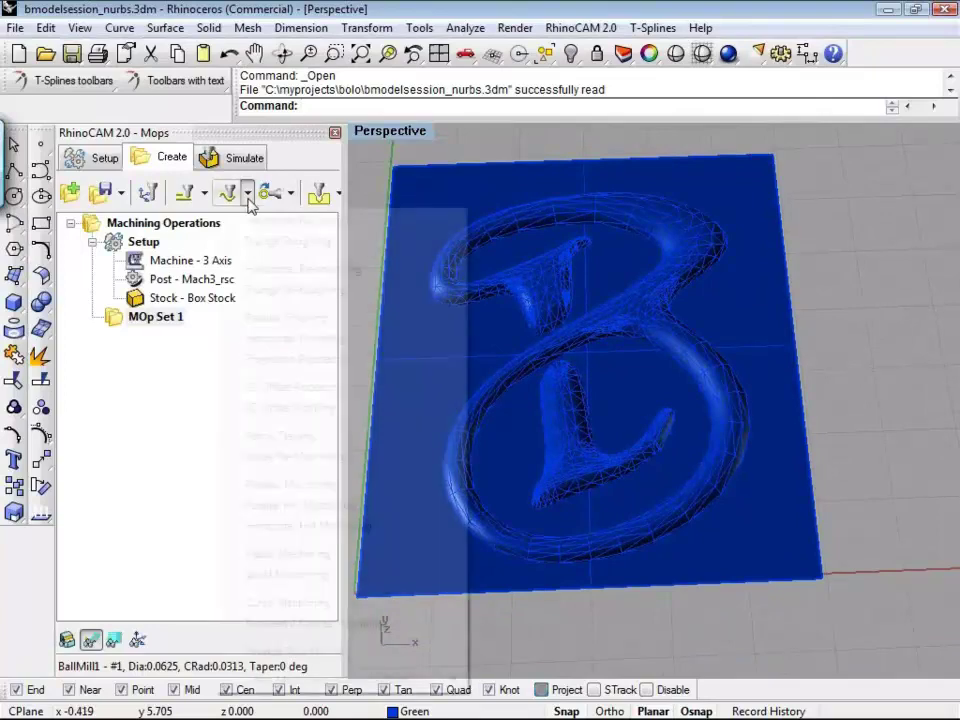
click(248, 195)
click(286, 317)
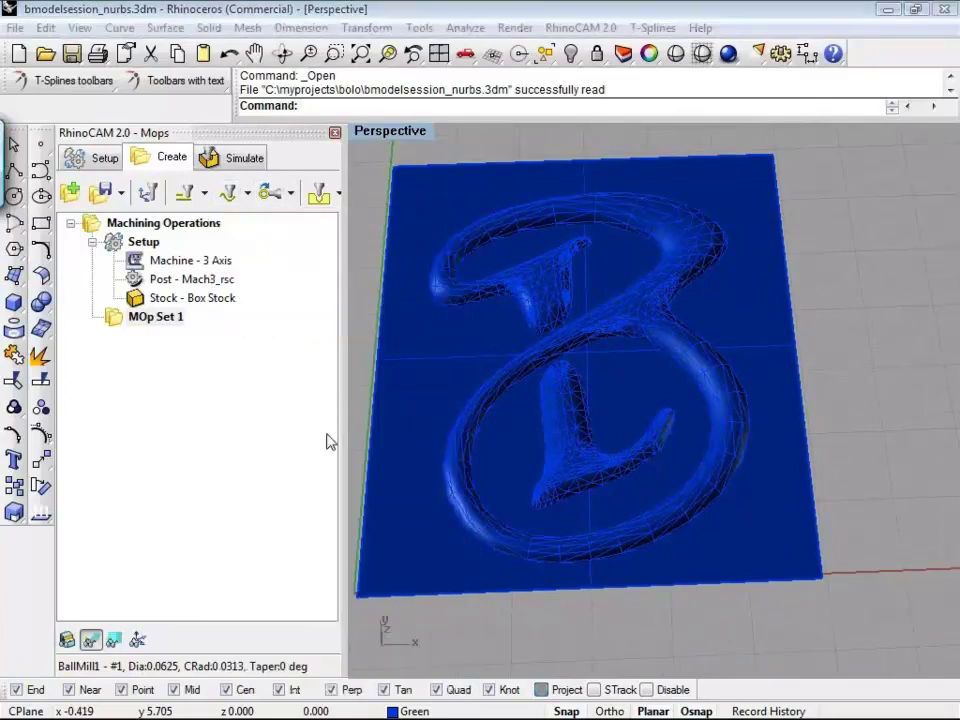
drag(260, 22, 282, 63)
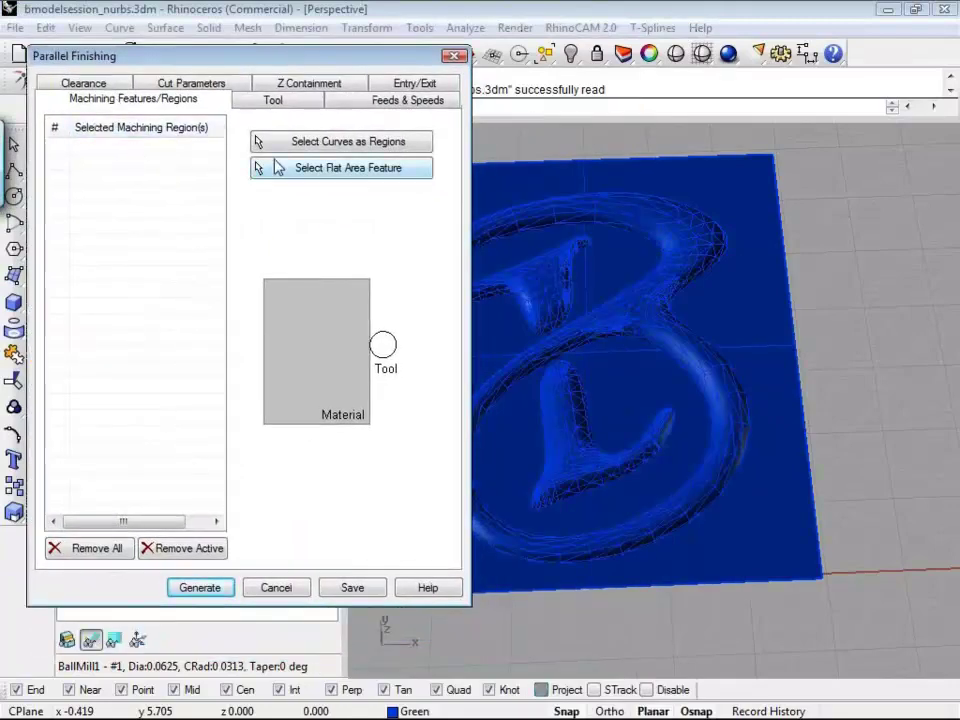
Step: Pick the rectangular stock plane's outline as machining Region 1
click(365, 143)
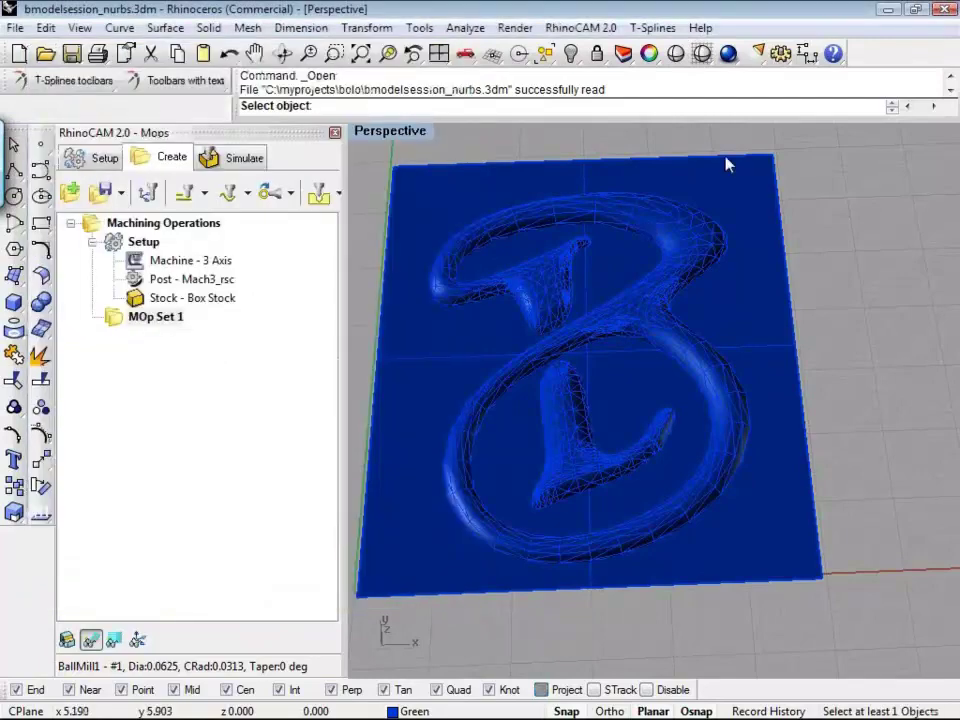
right_drag(874, 497, 926, 411)
right_drag(868, 537, 884, 515)
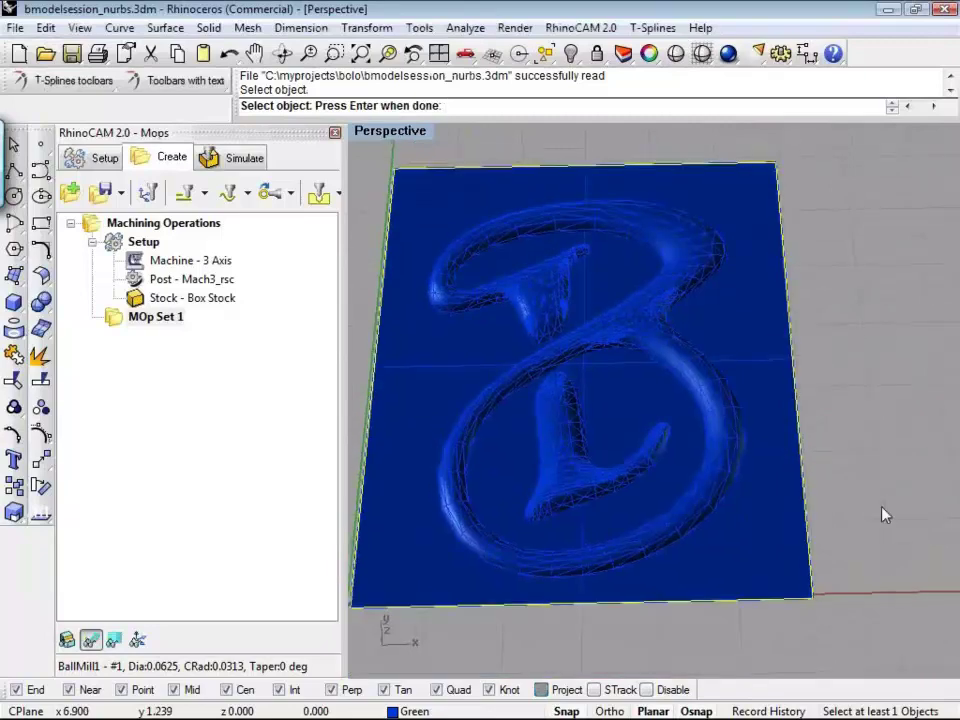
right_click(238, 467)
click(364, 266)
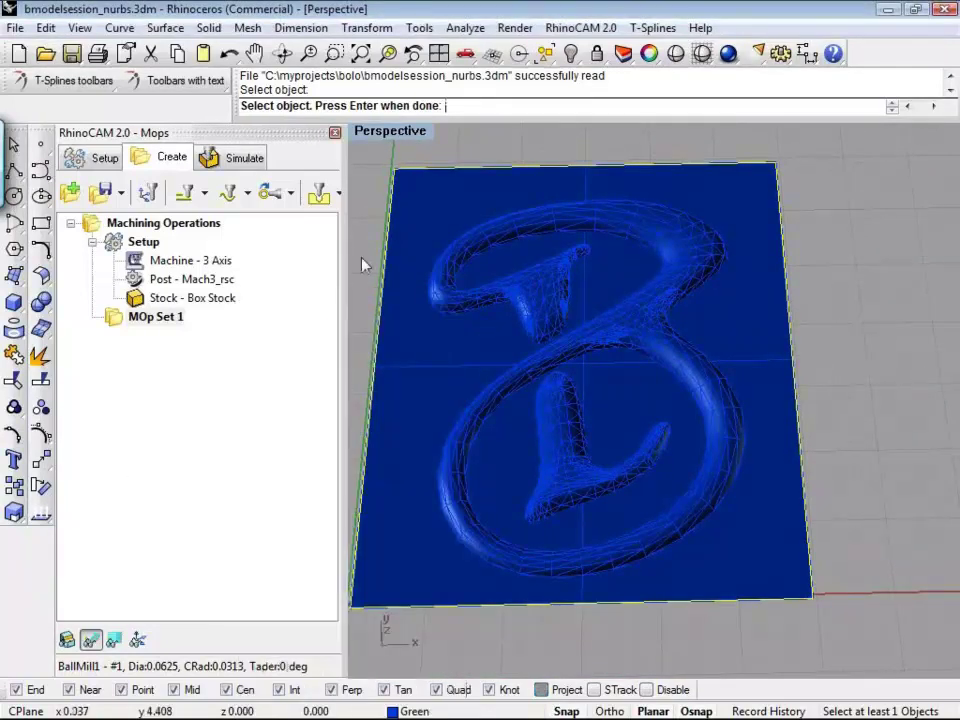
key(Return)
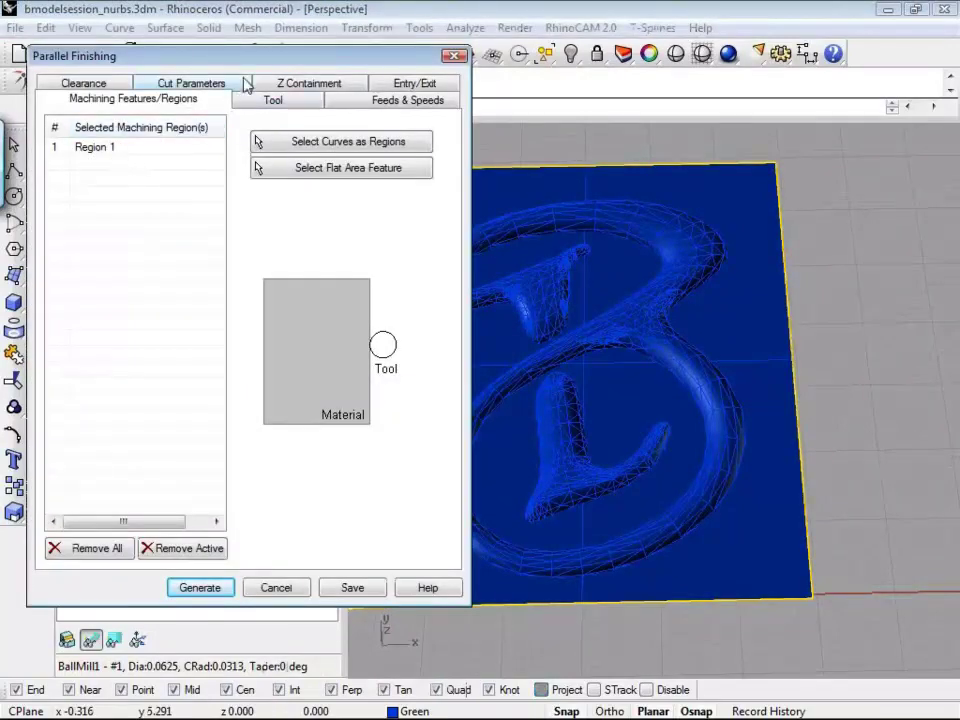
drag(252, 59, 252, 69)
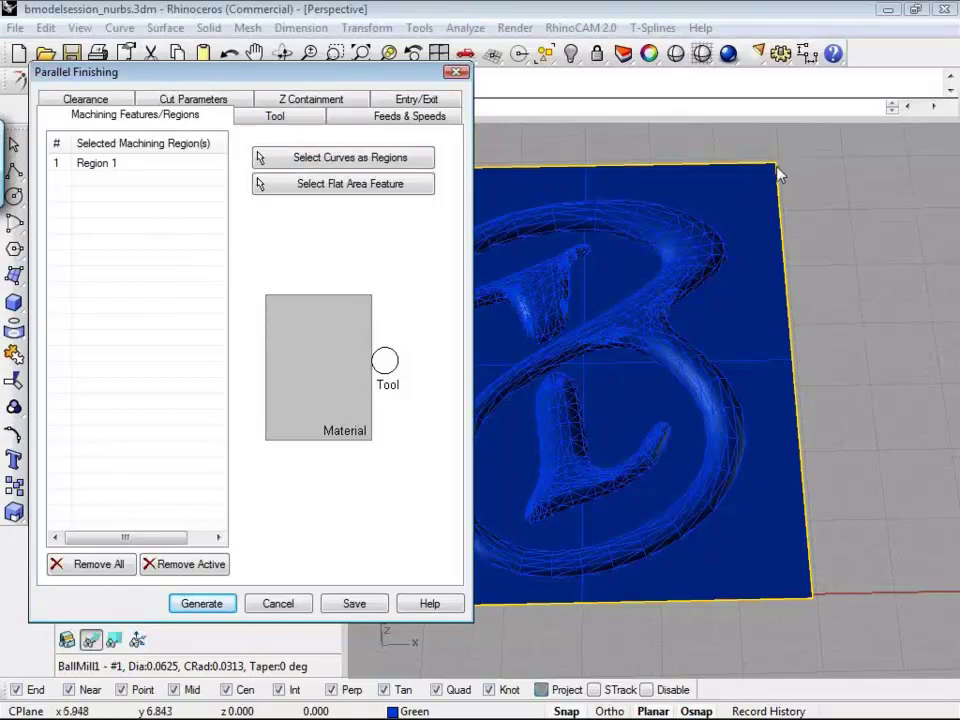
Step: Review the Parallel Finishing tools BallMill1 and FlatMill1, checking the tool library
click(276, 117)
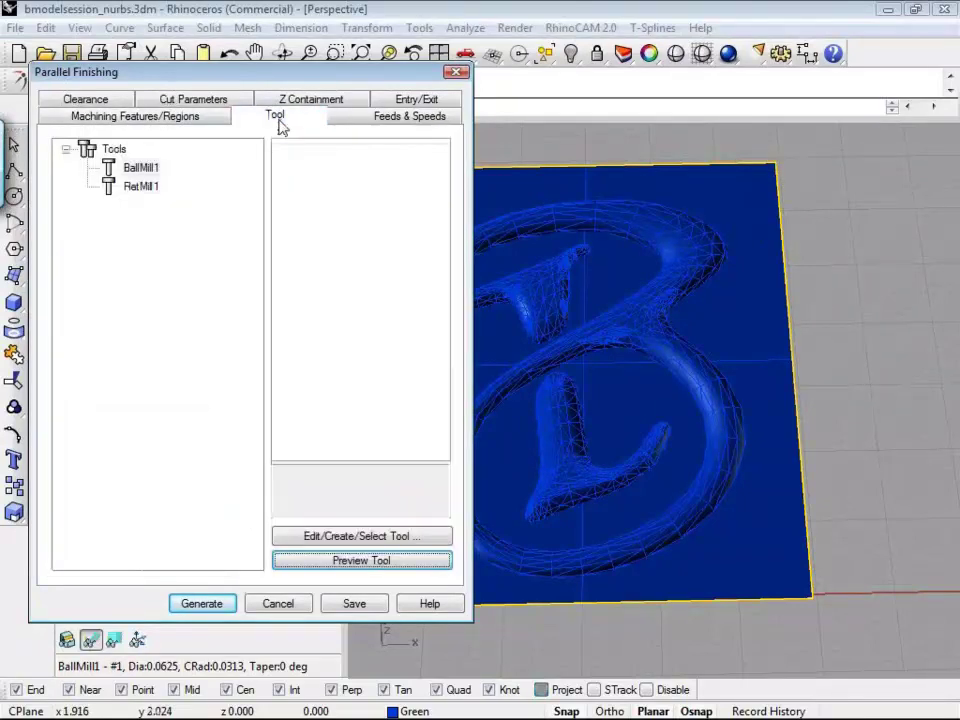
click(140, 188)
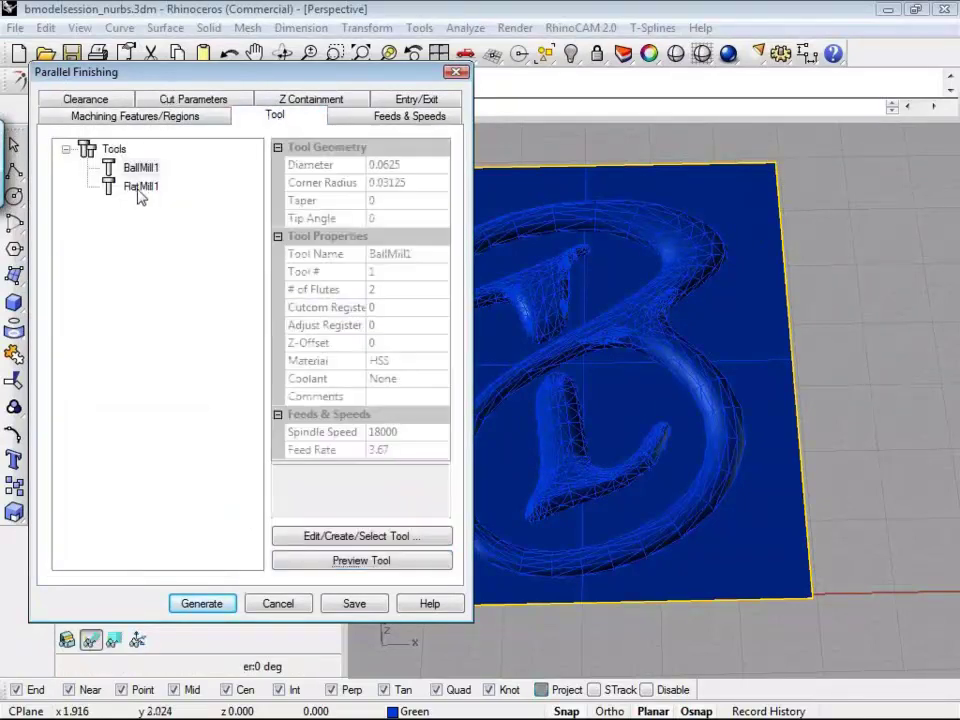
click(357, 537)
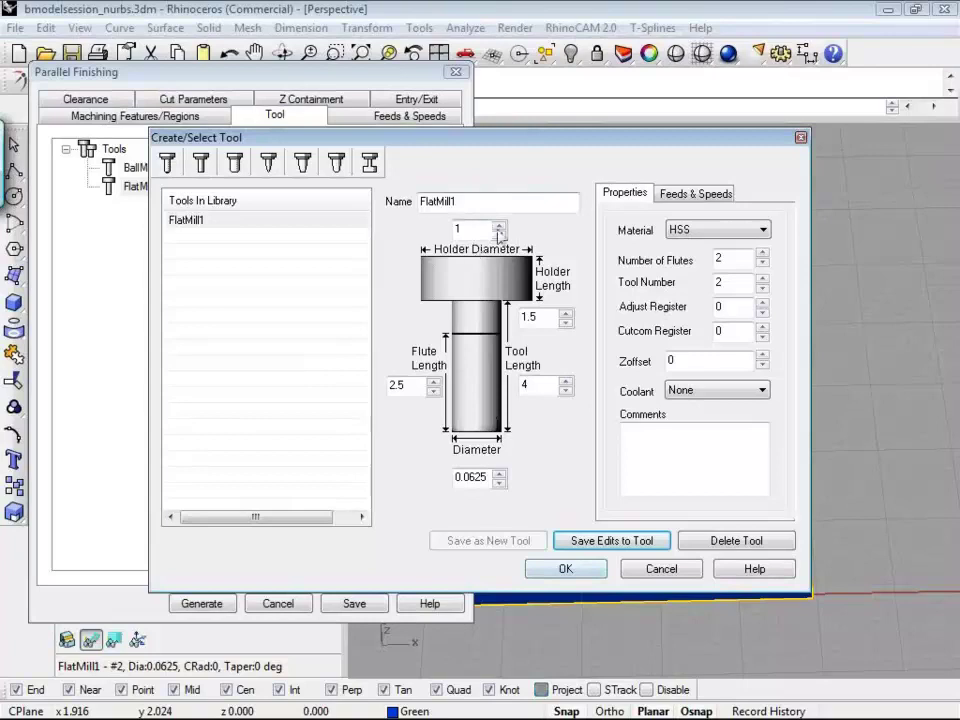
click(566, 569)
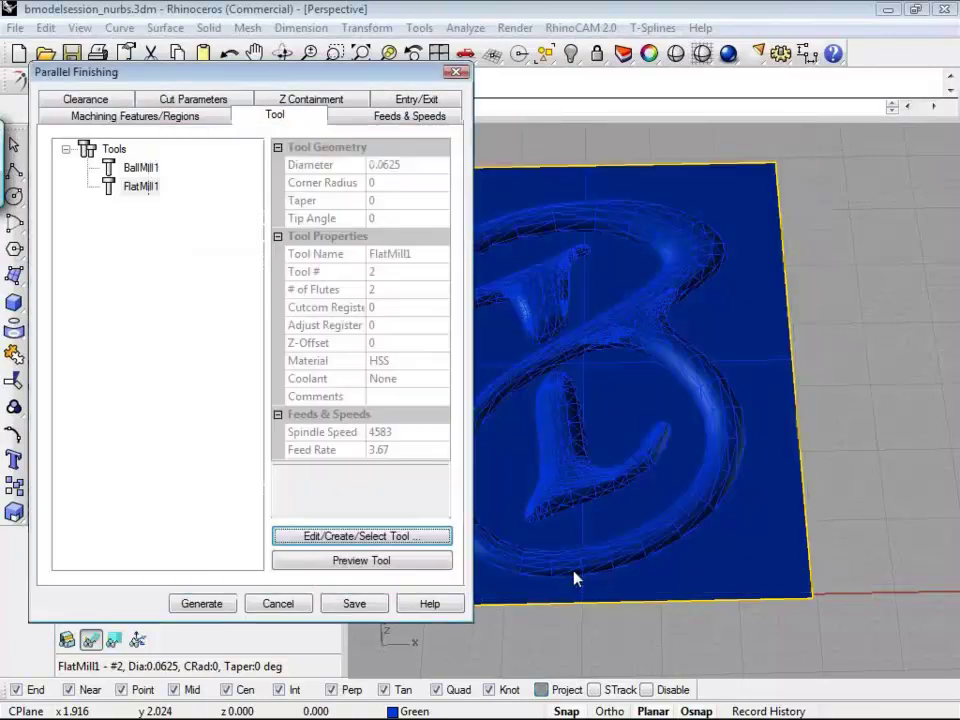
click(116, 150)
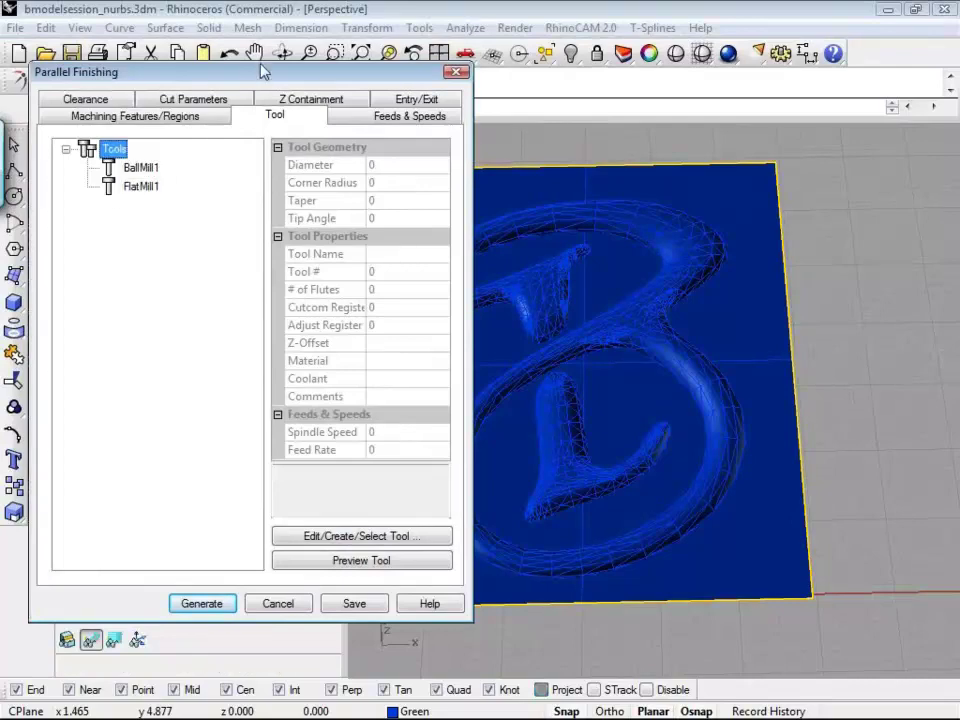
drag(259, 70, 360, 95)
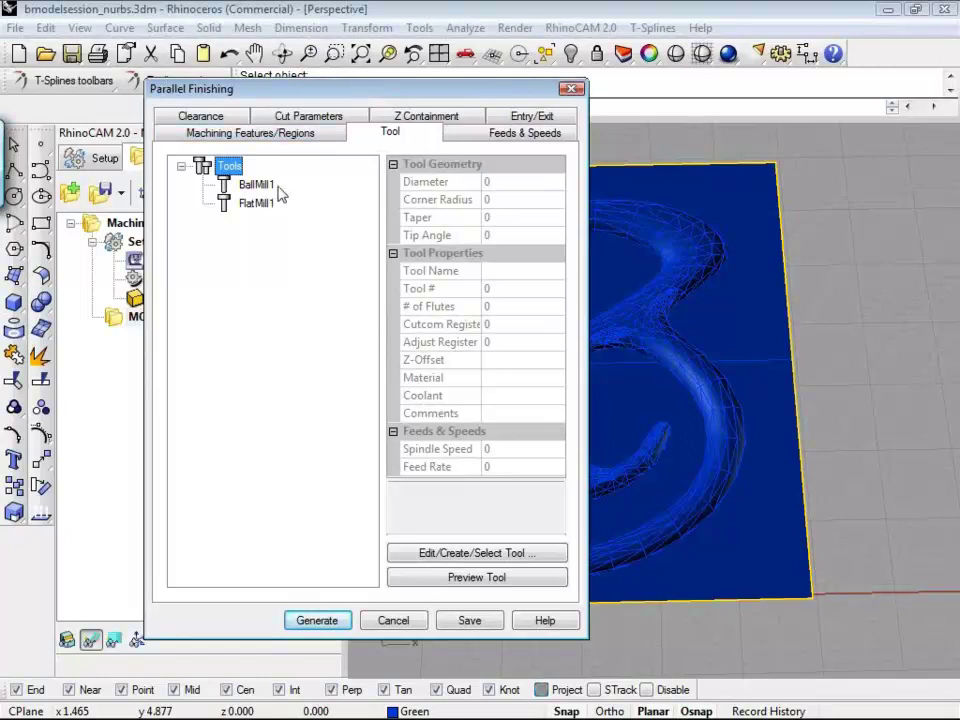
mouse_move(398, 90)
mouse_down()
mouse_move(404, 100)
mouse_move(383, 110)
mouse_move(388, 96)
mouse_up()
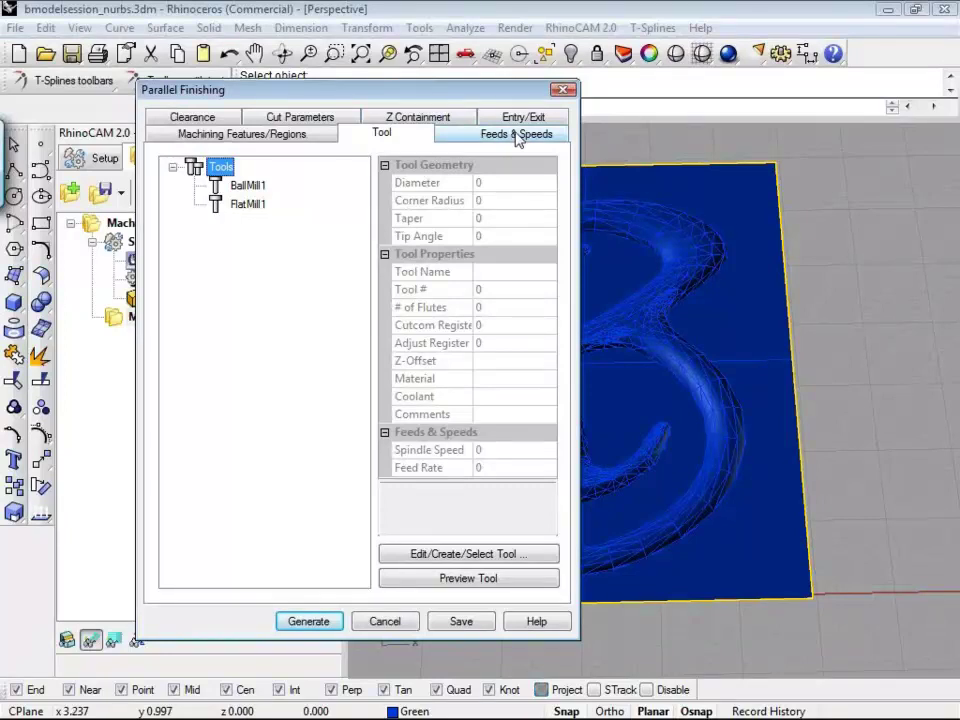
Step: Change the Retract feed rate from 2.749 to 80 in/min, then view Entry/Exit settings
click(517, 136)
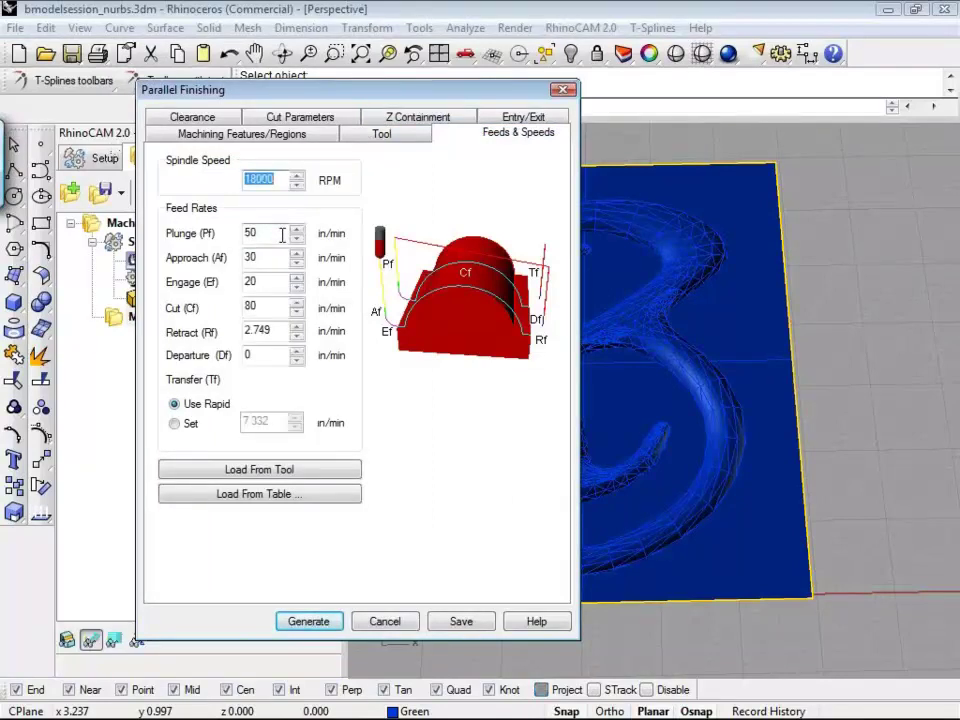
click(283, 181)
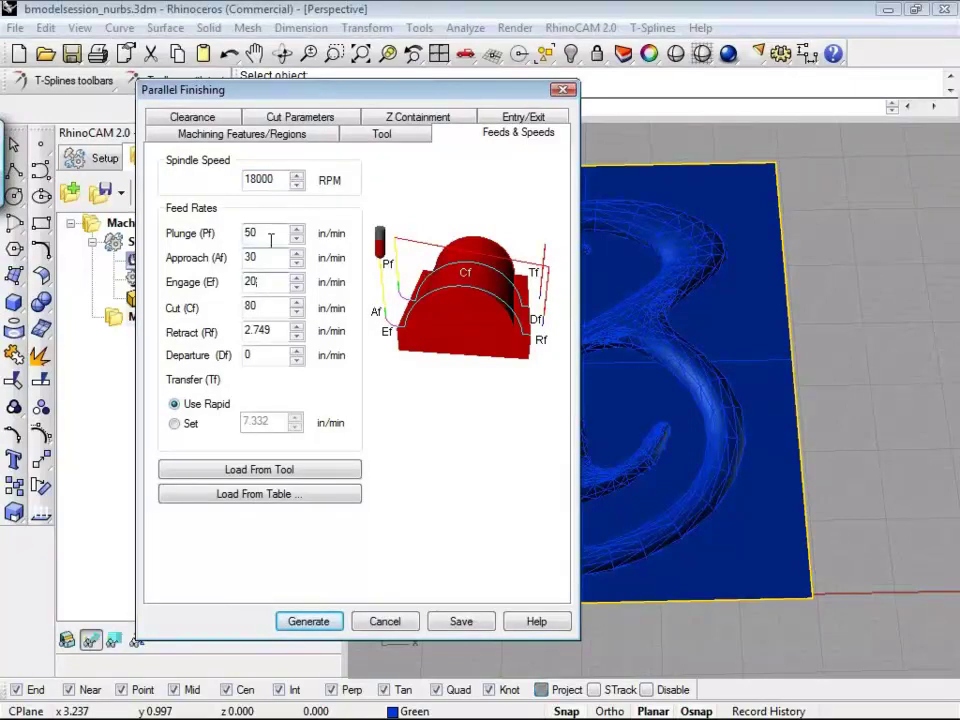
click(270, 281)
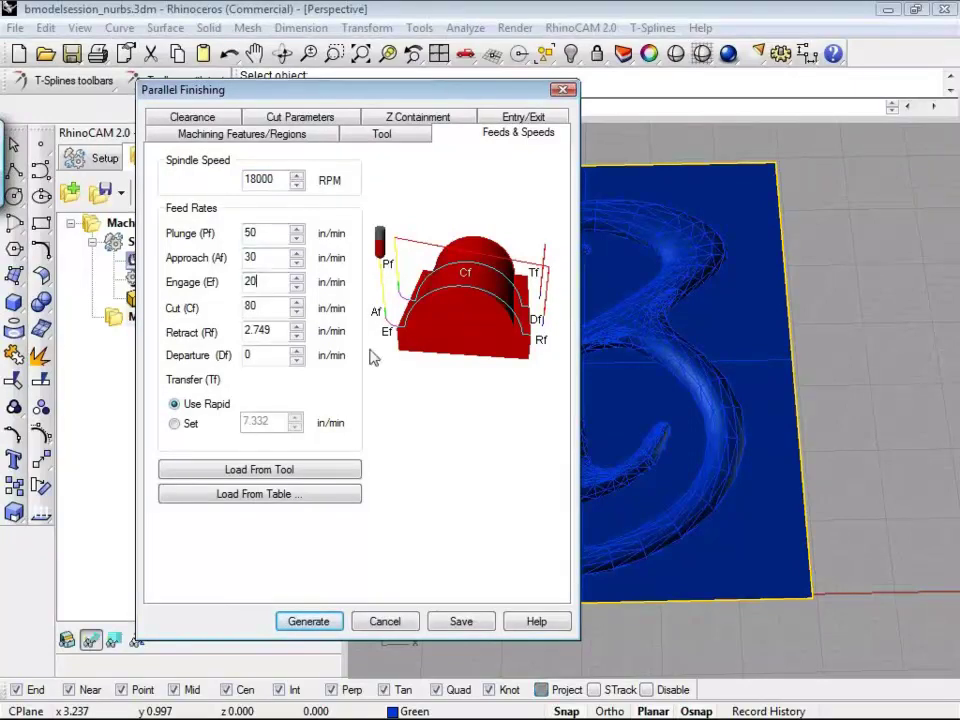
click(268, 281)
double_click(275, 333)
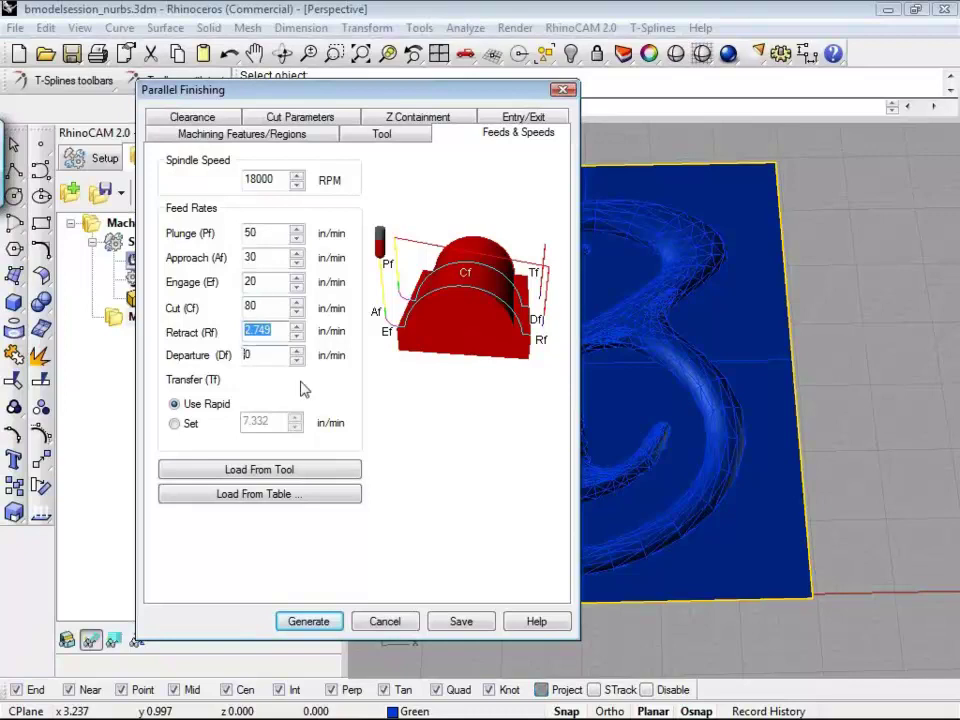
text(80)
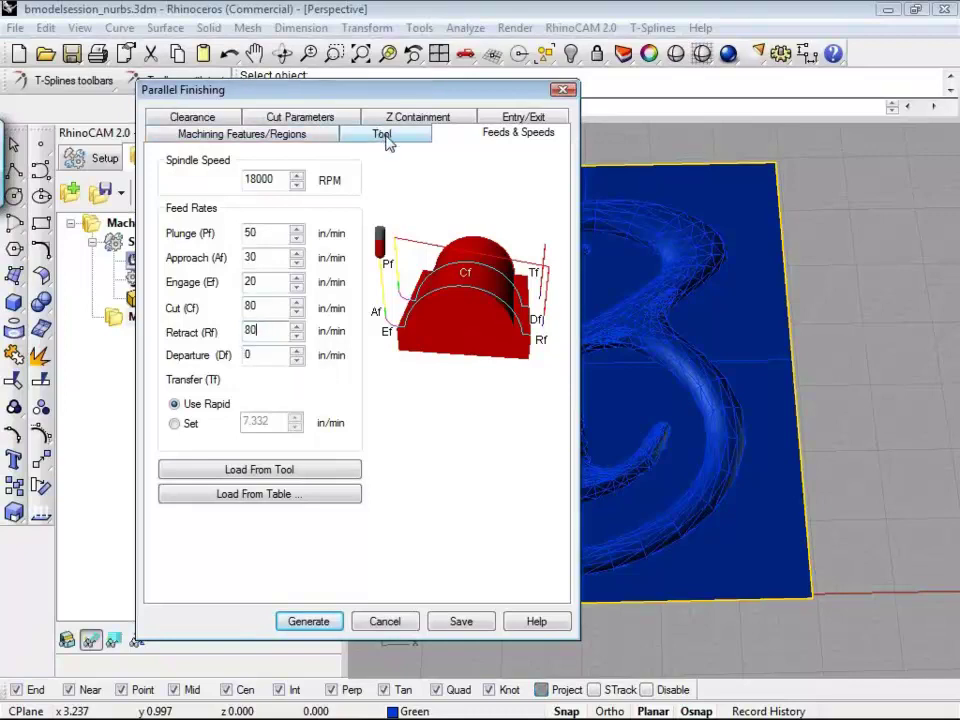
click(523, 117)
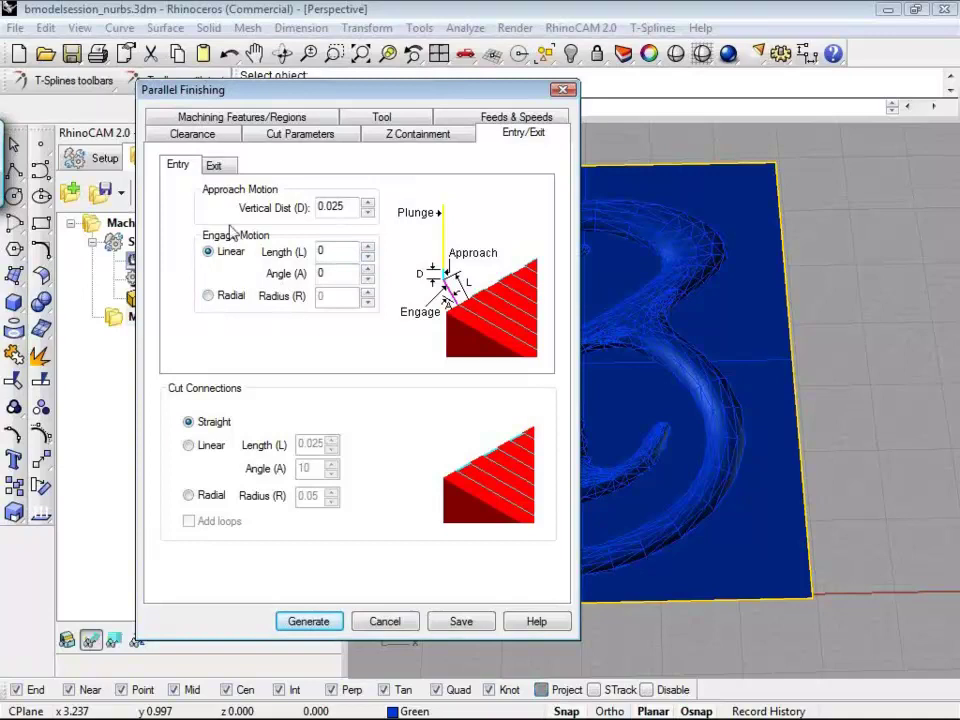
Step: Review Z Containment, then show Cut Parameters with 0° cut angle and 25% stepover
click(429, 143)
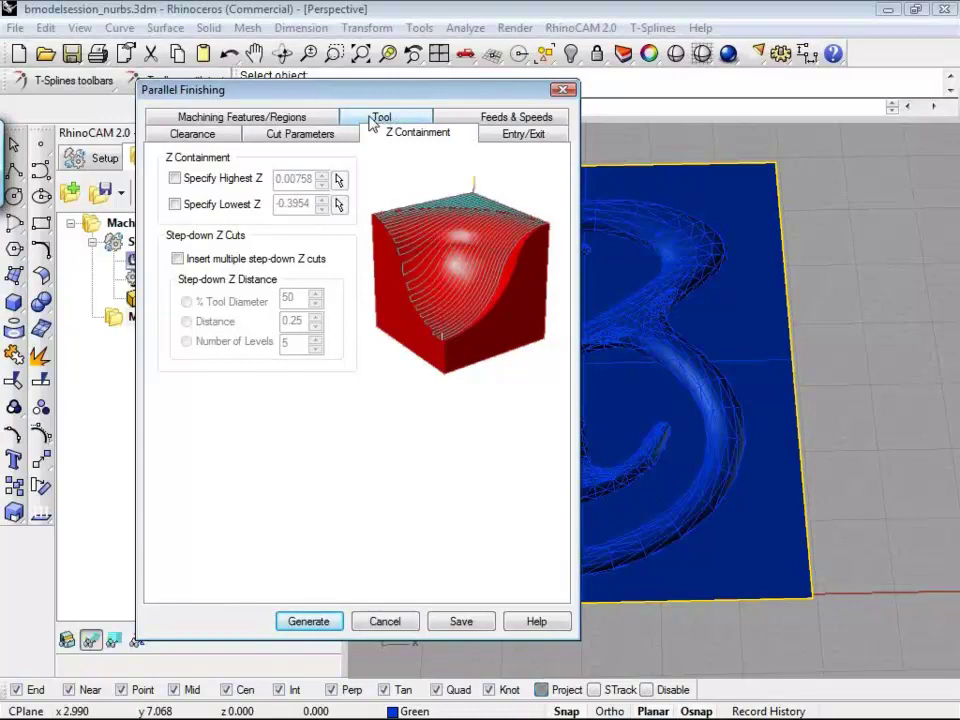
click(296, 135)
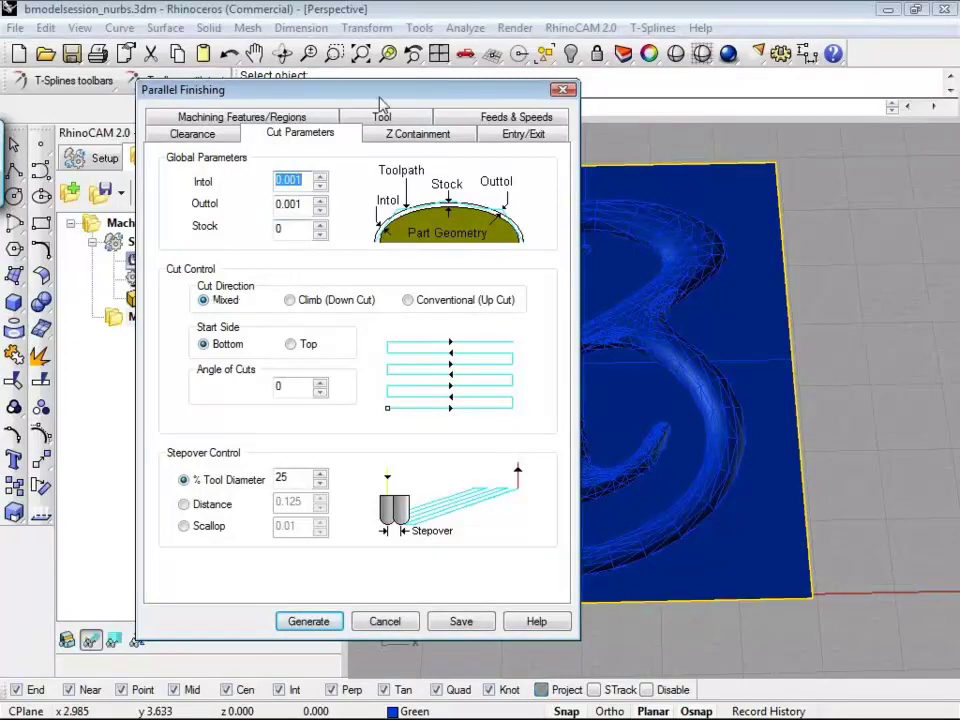
drag(385, 96, 297, 49)
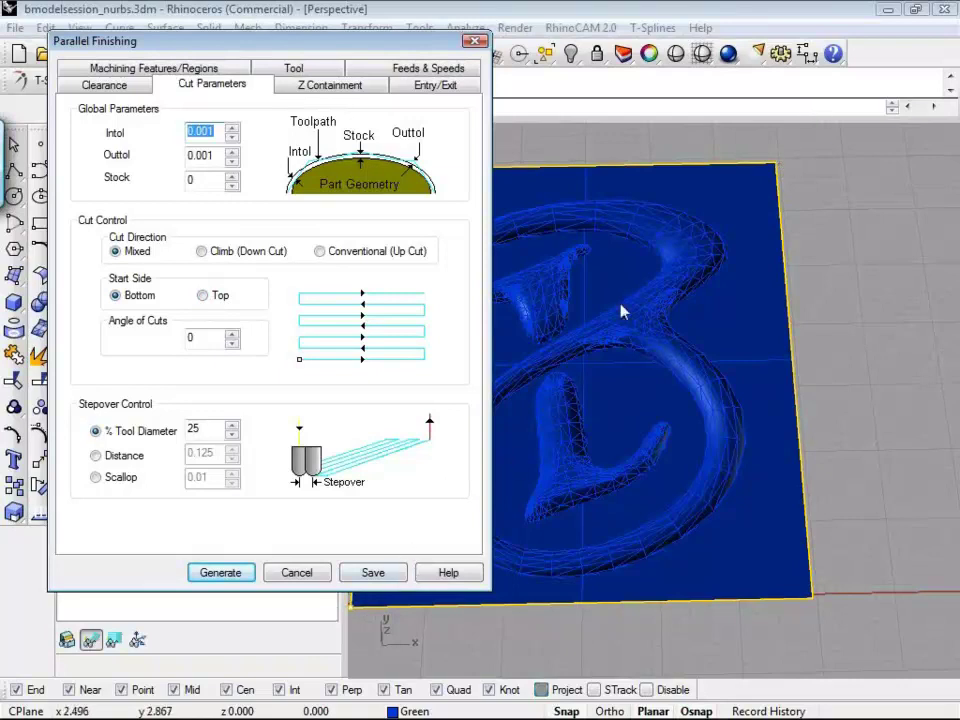
click(203, 296)
click(117, 297)
click(201, 296)
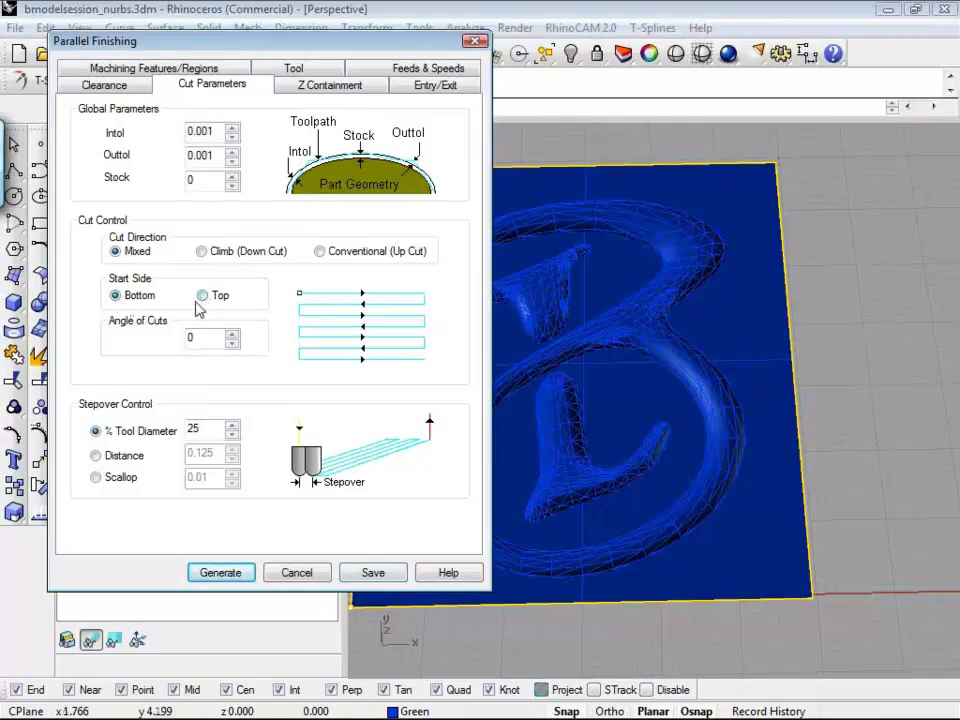
click(116, 297)
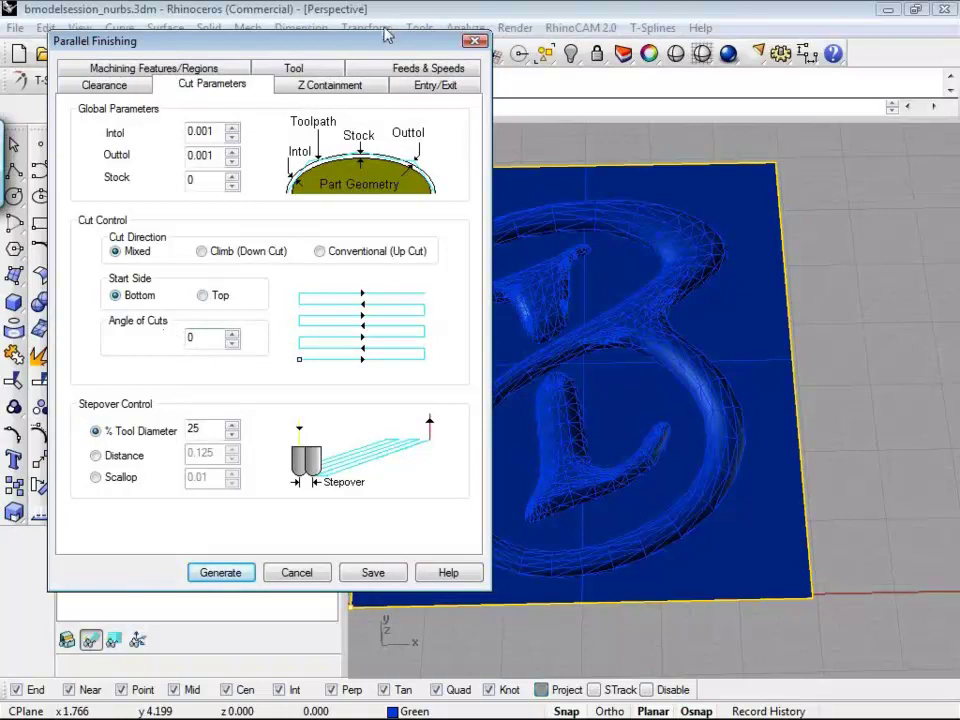
drag(393, 49, 355, 25)
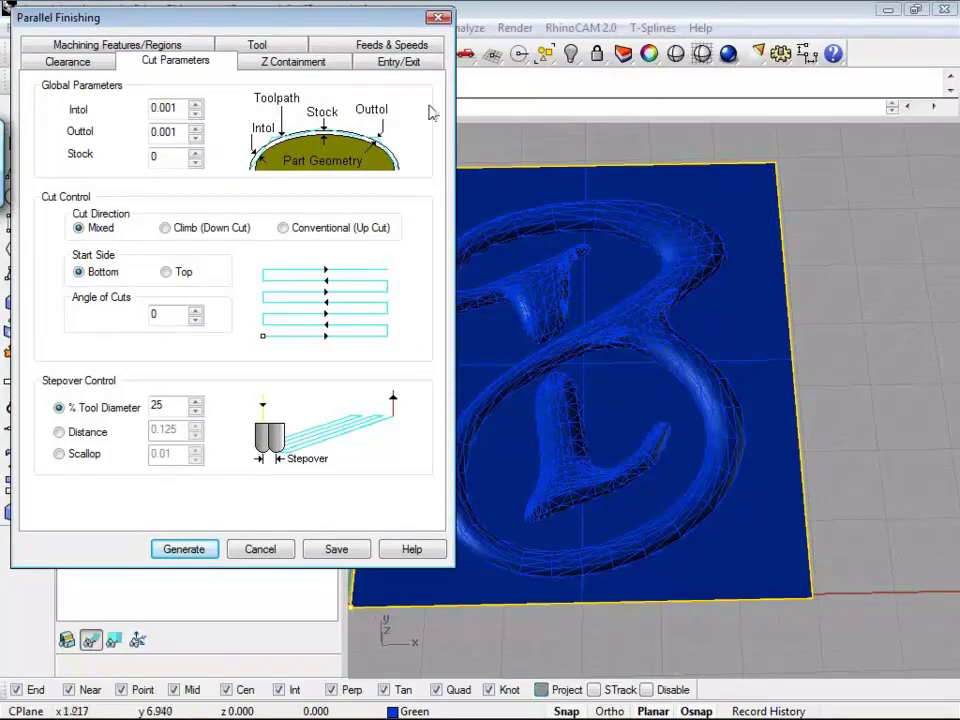
drag(328, 20, 472, 293)
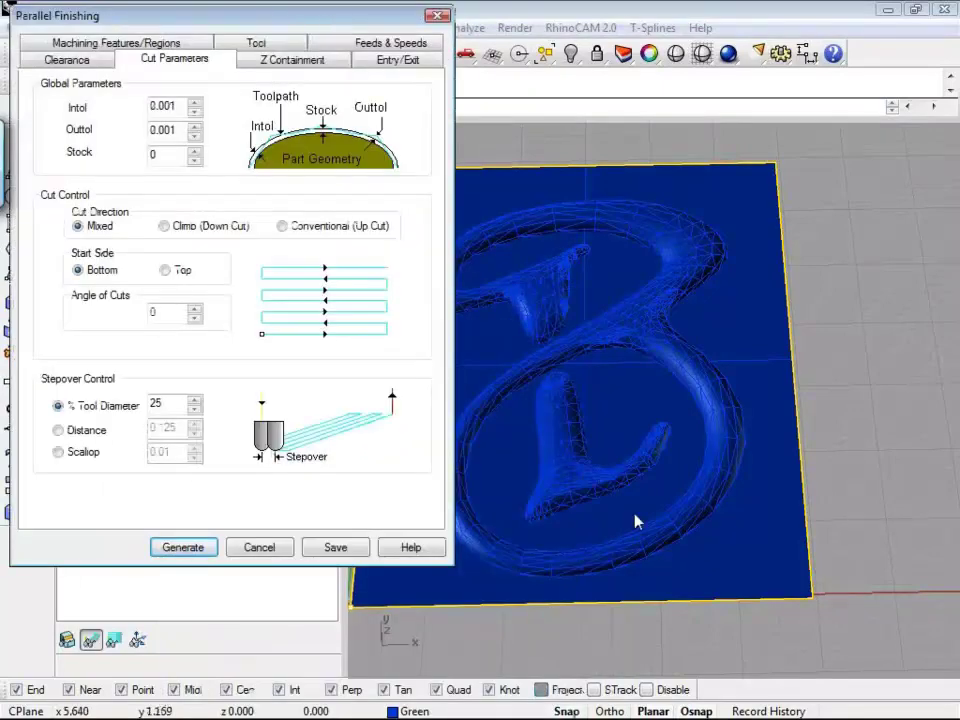
Step: Set the angle of cuts to 45, keep stepover at 25% tool diameter, and generate the toolpath
drag(158, 312, 131, 321)
text(45)
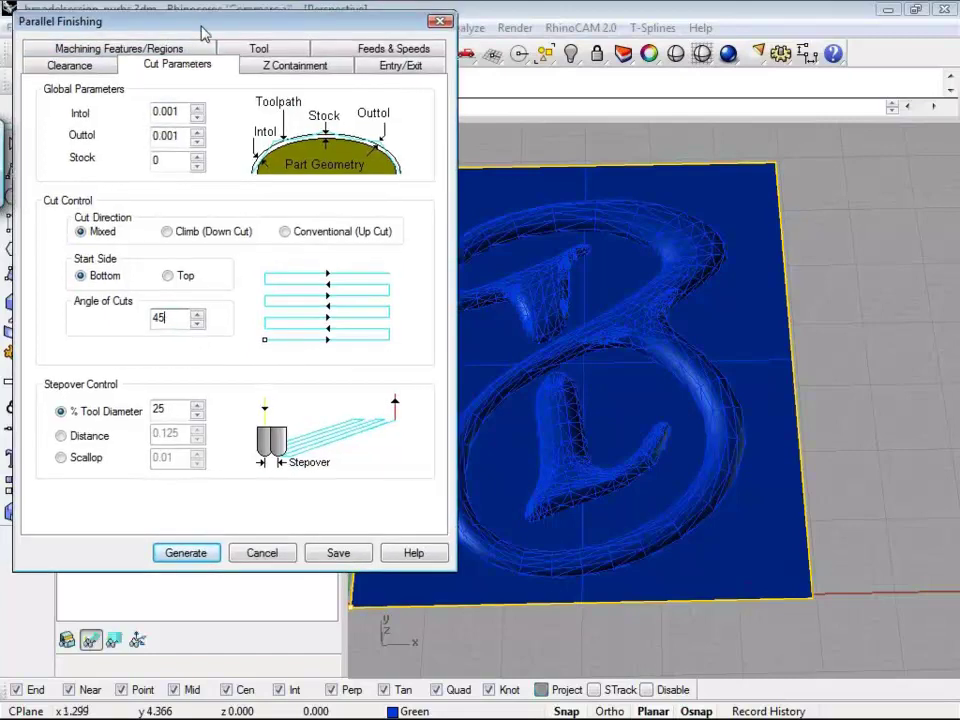
drag(204, 30, 226, 73)
click(192, 356)
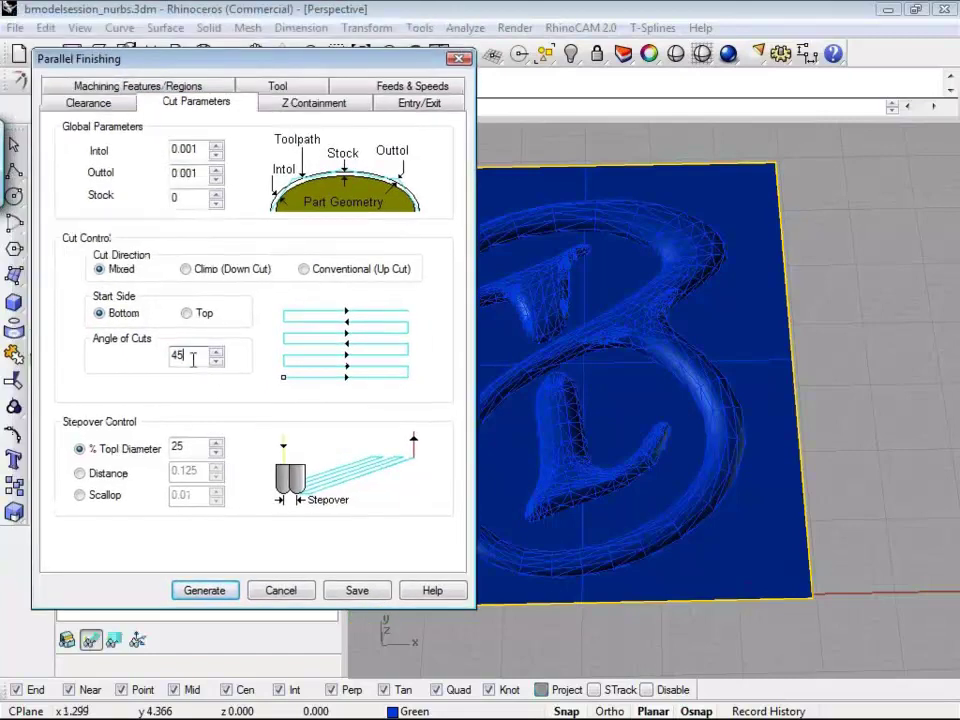
click(199, 447)
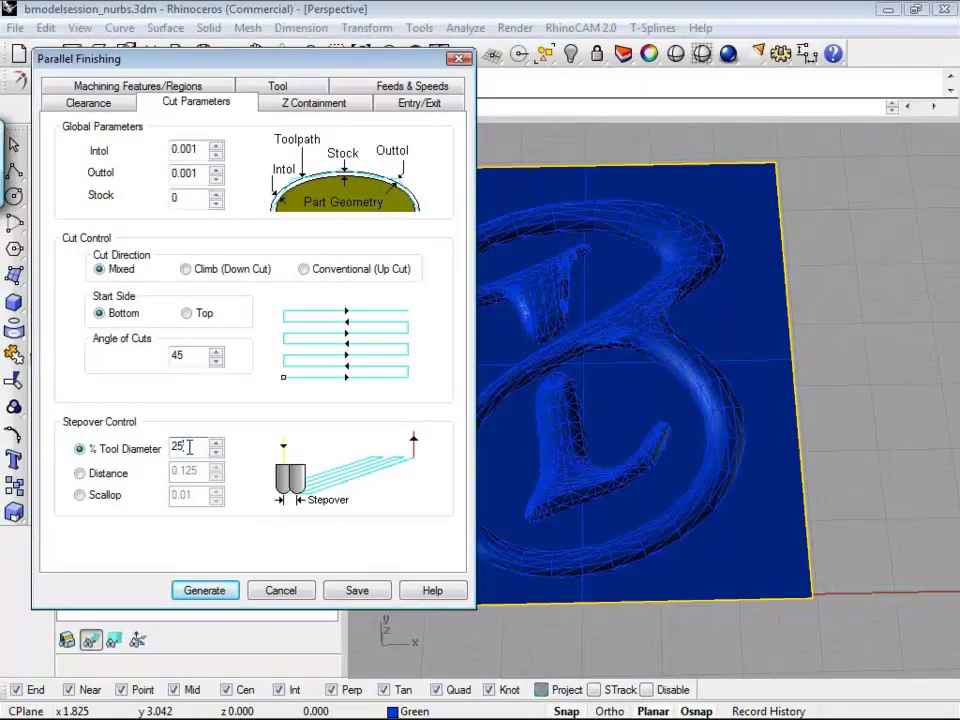
click(197, 450)
click(206, 591)
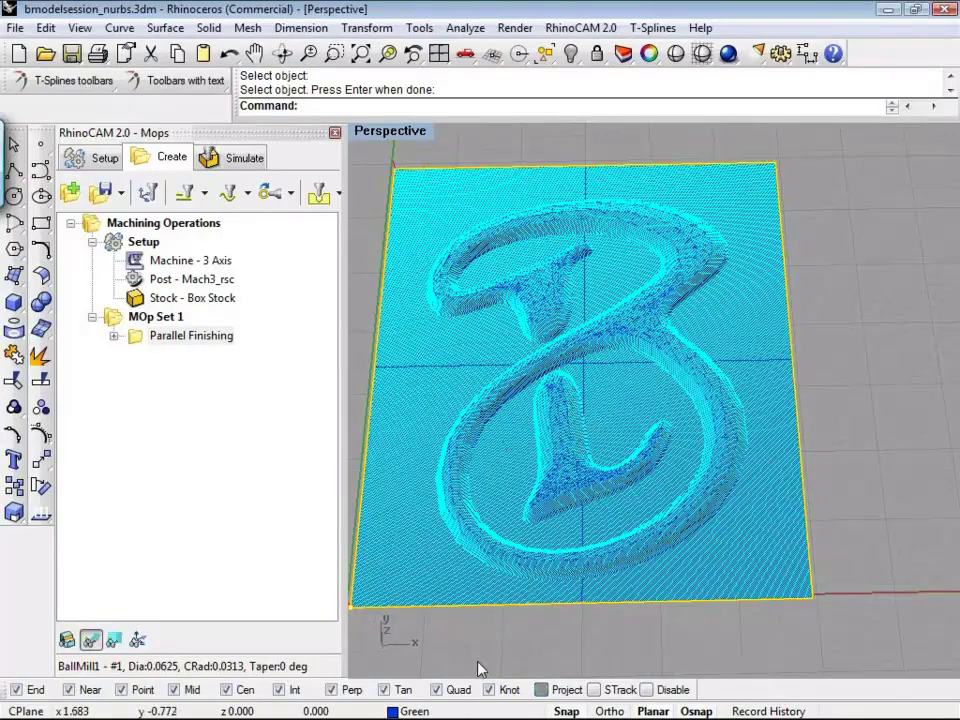
Step: Orbit, zoom and pan the Perspective view to inspect the 45° parallel finishing passes
right_drag(478, 668, 389, 294)
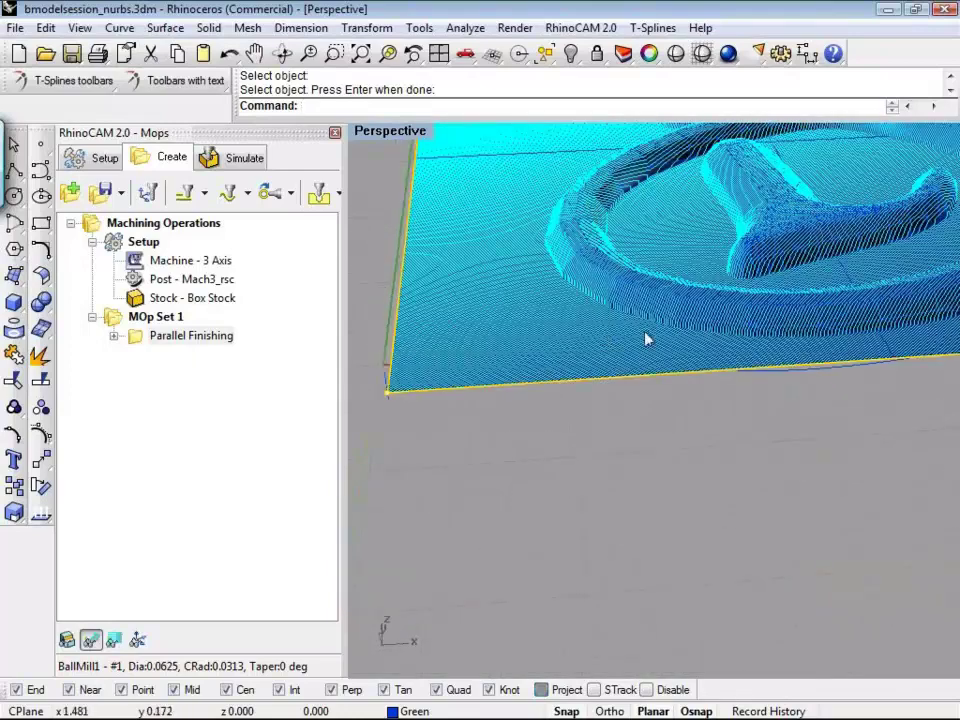
right_drag(662, 336, 658, 476)
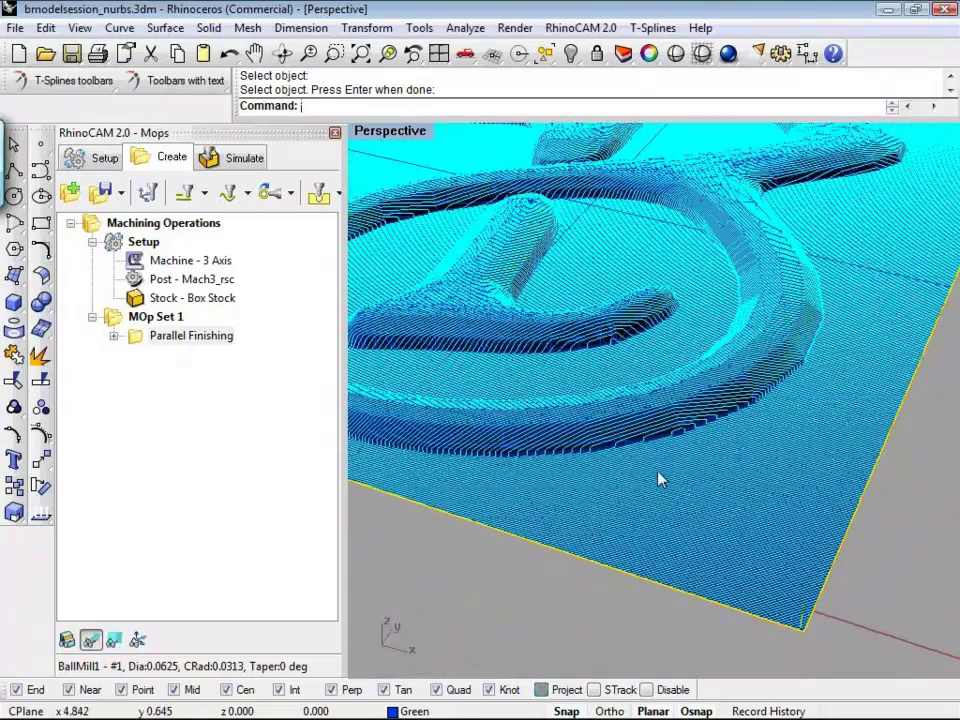
scroll(784, 661, up, 4)
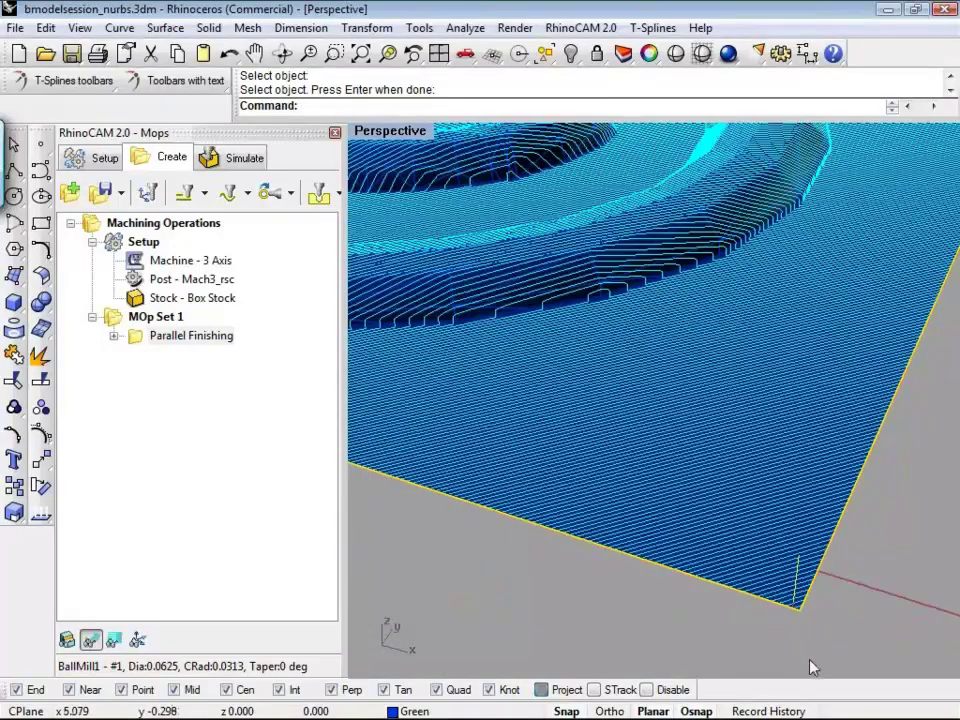
shift+right_drag(766, 591, 865, 450)
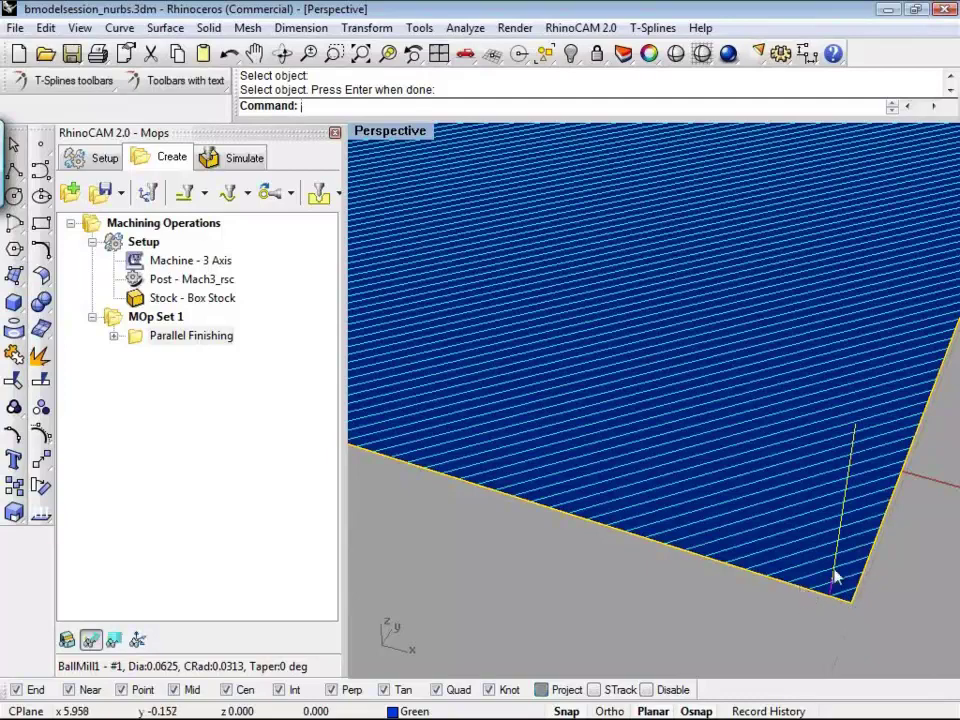
scroll(760, 587, down, 5)
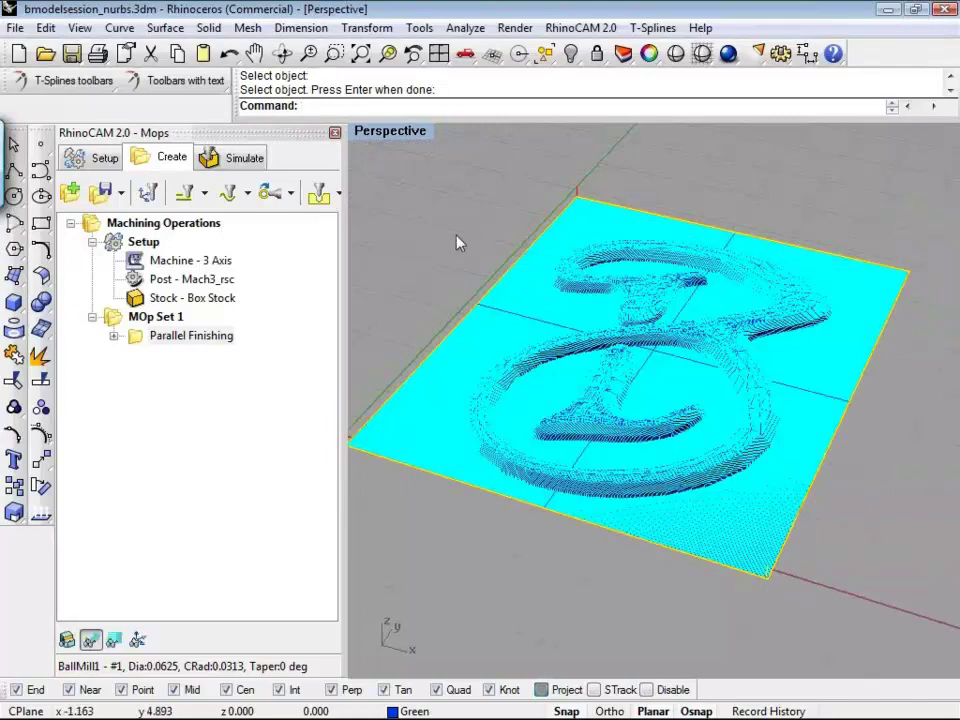
right_drag(478, 222, 595, 478)
scroll(595, 478, up, 2)
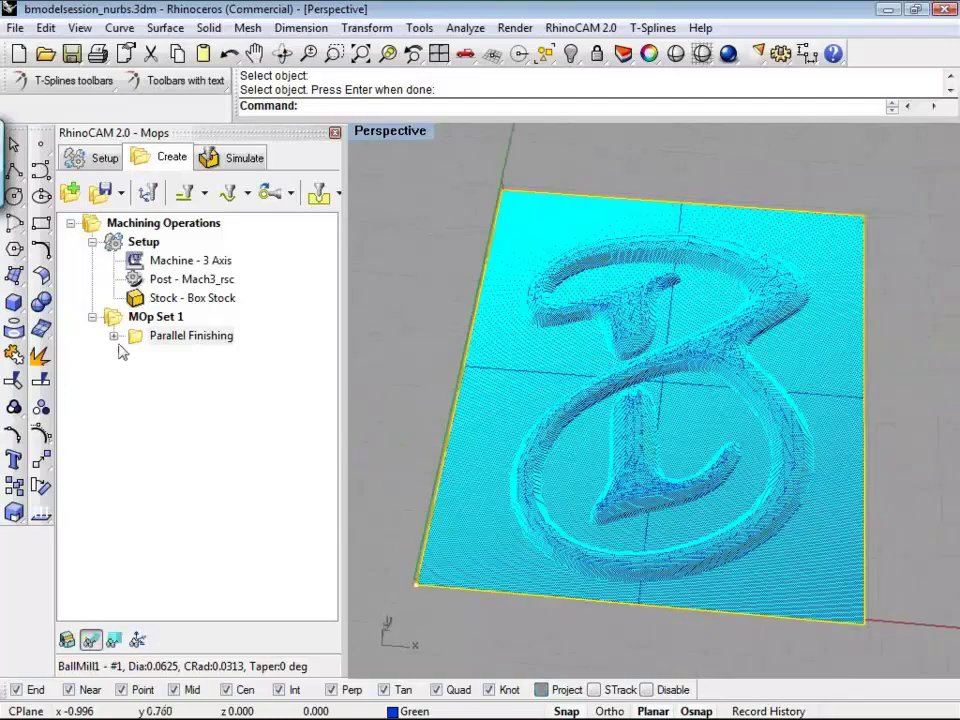
click(115, 337)
double_click(190, 448)
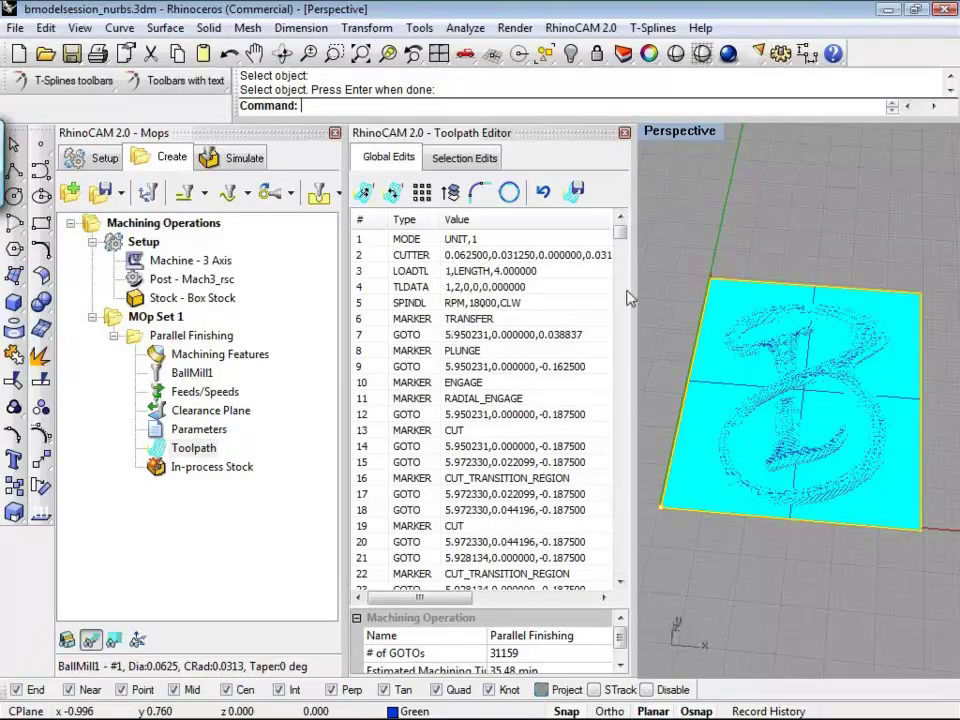
drag(620, 231, 621, 462)
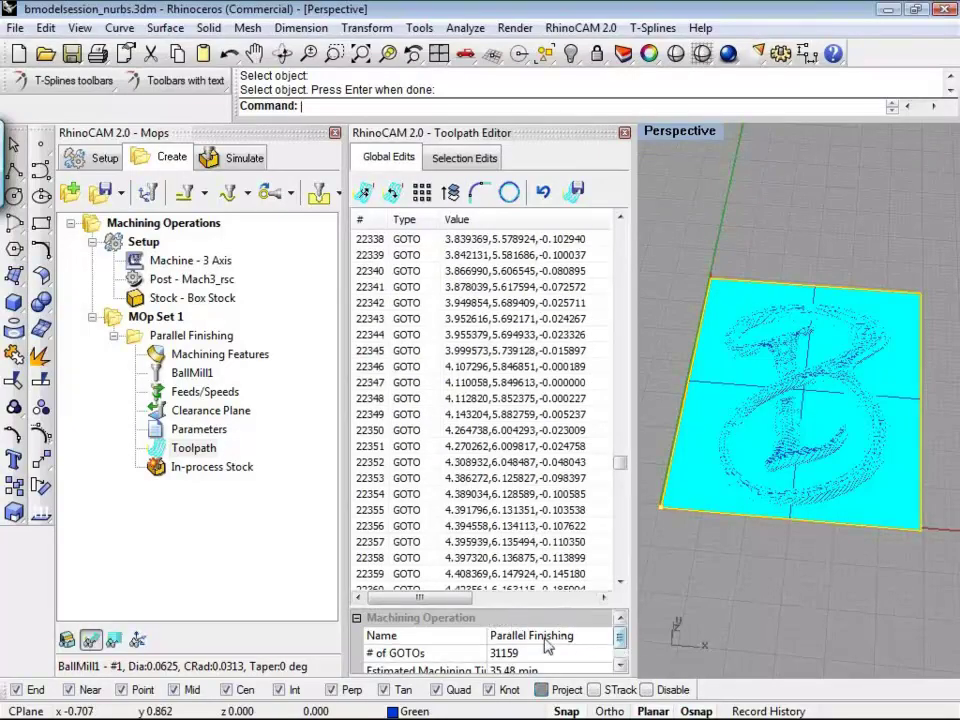
click(620, 665)
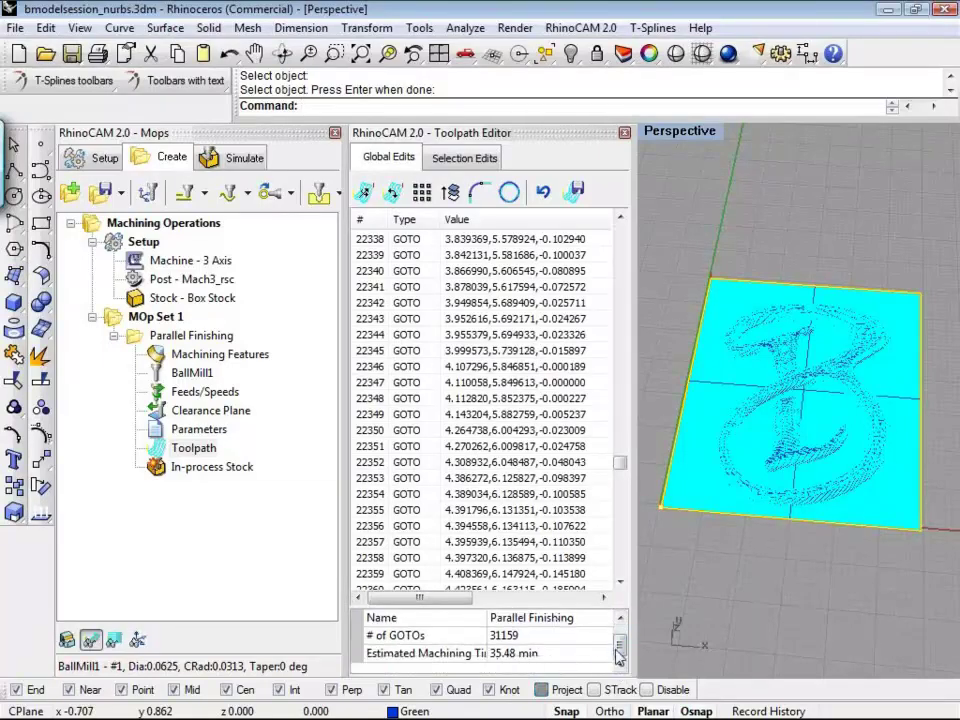
scroll(622, 648, up, 1)
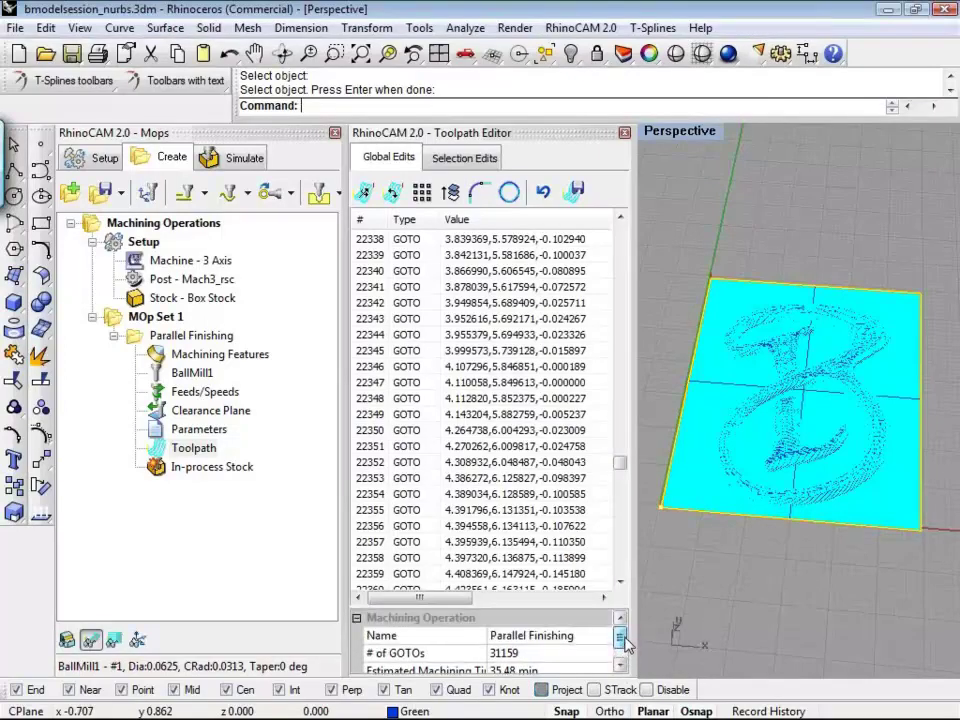
scroll(622, 646, down, 1)
scroll(623, 644, up, 1)
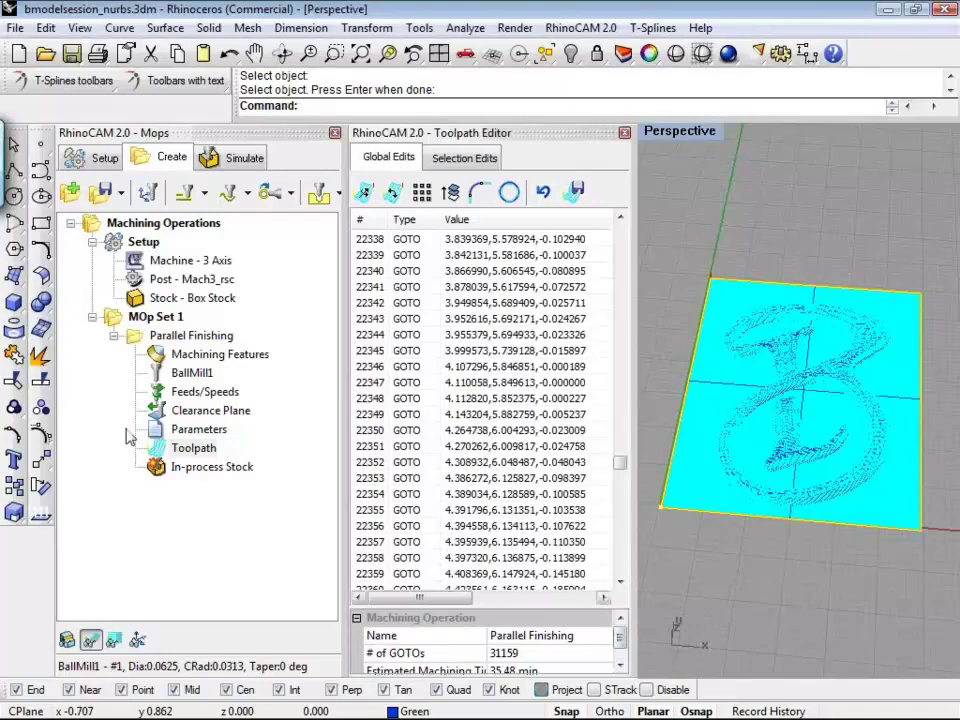
scroll(620, 640, down, 1)
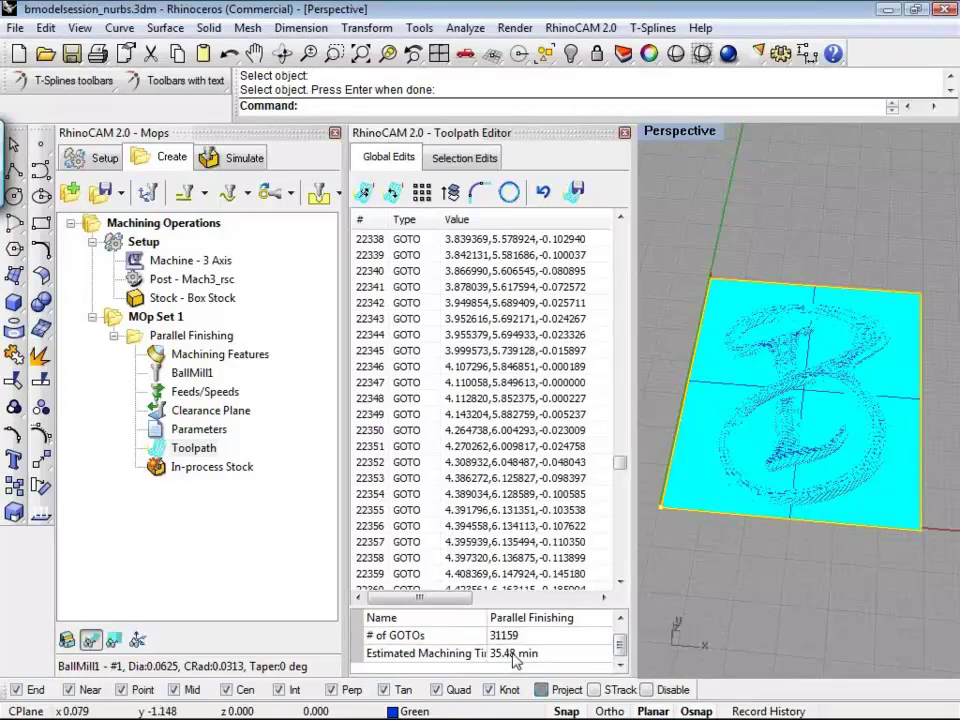
Step: Raise the finishing cut feed rate from 80 to 600 in/min and regenerate the toolpath
click(200, 394)
double_click(197, 397)
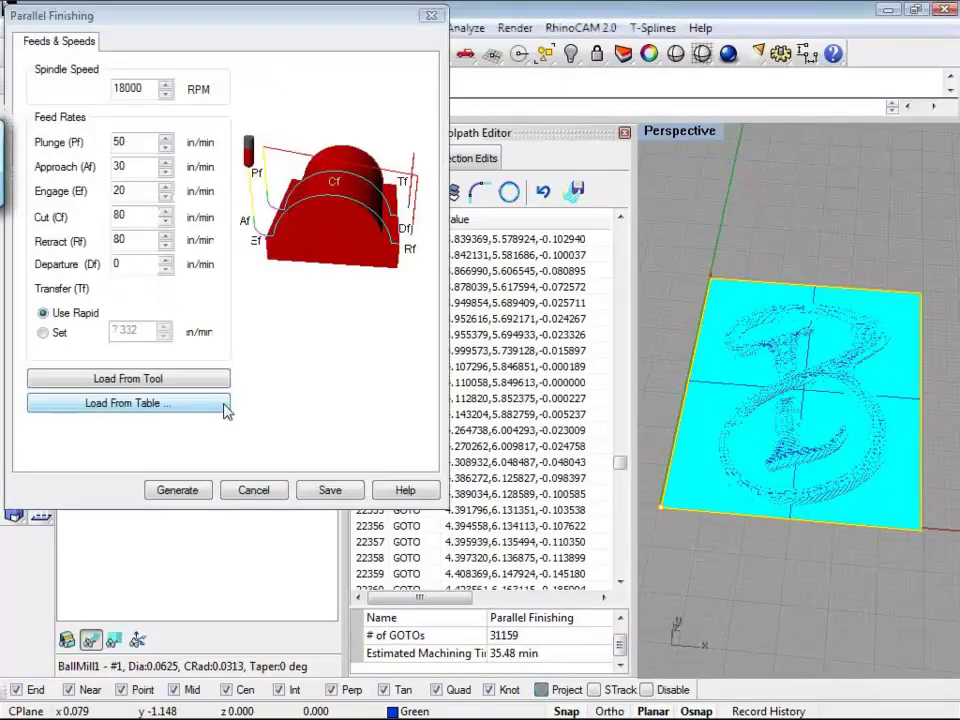
double_click(142, 216)
text(600)
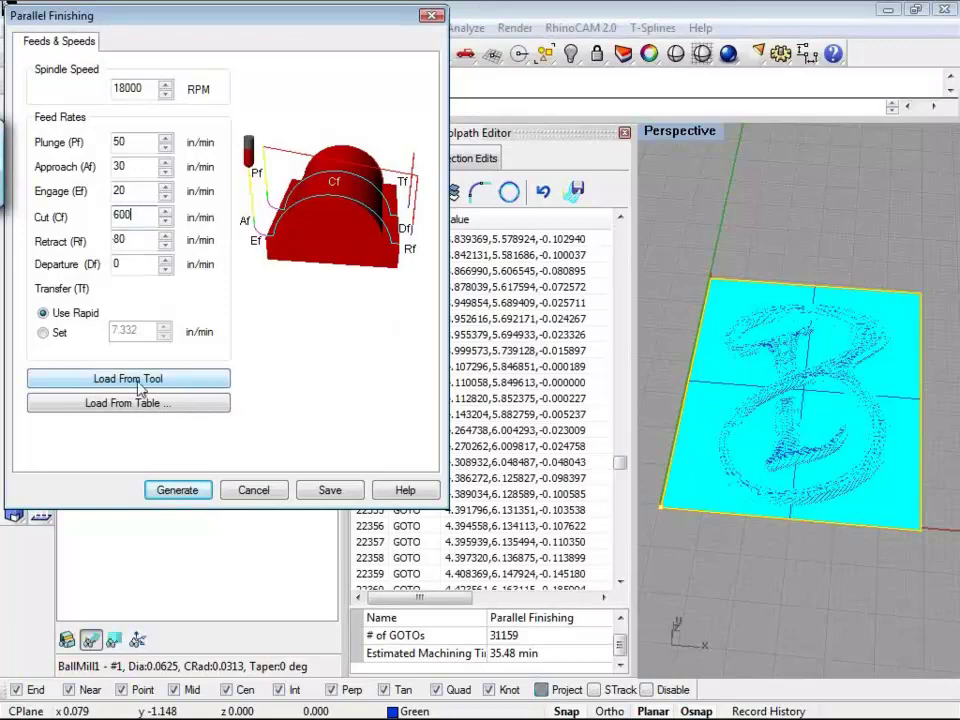
click(180, 492)
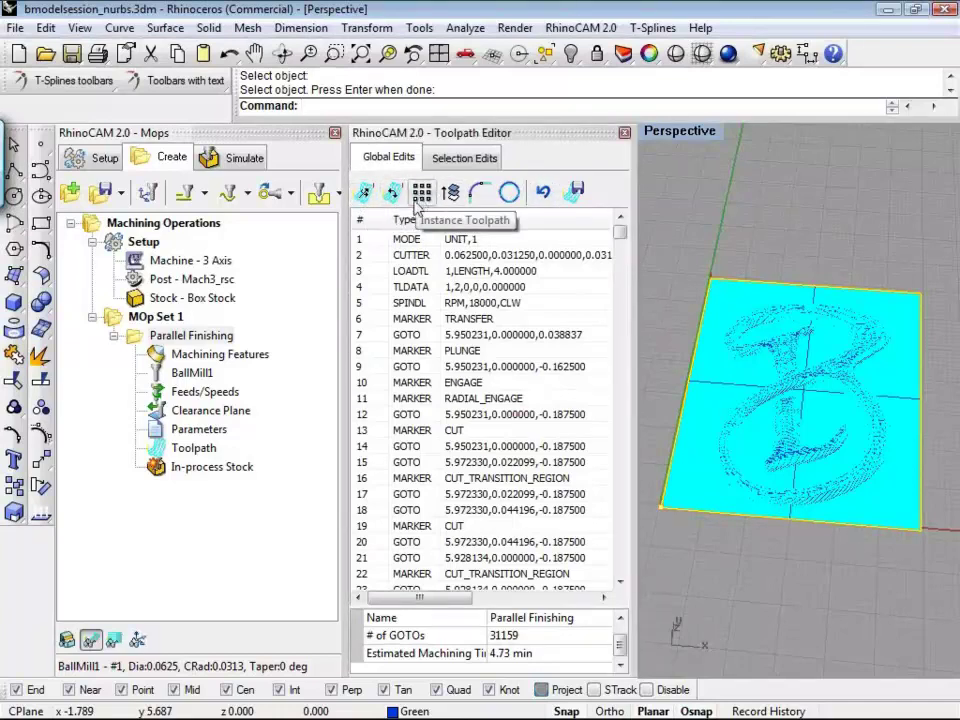
scroll(850, 435, down, 2)
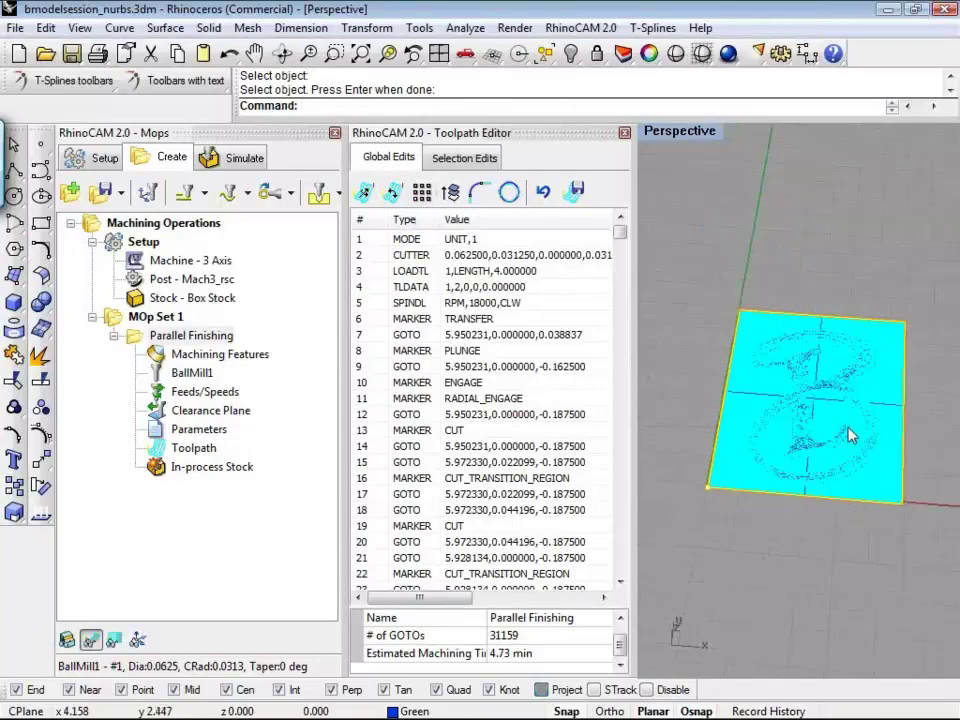
scroll(850, 435, down, 5)
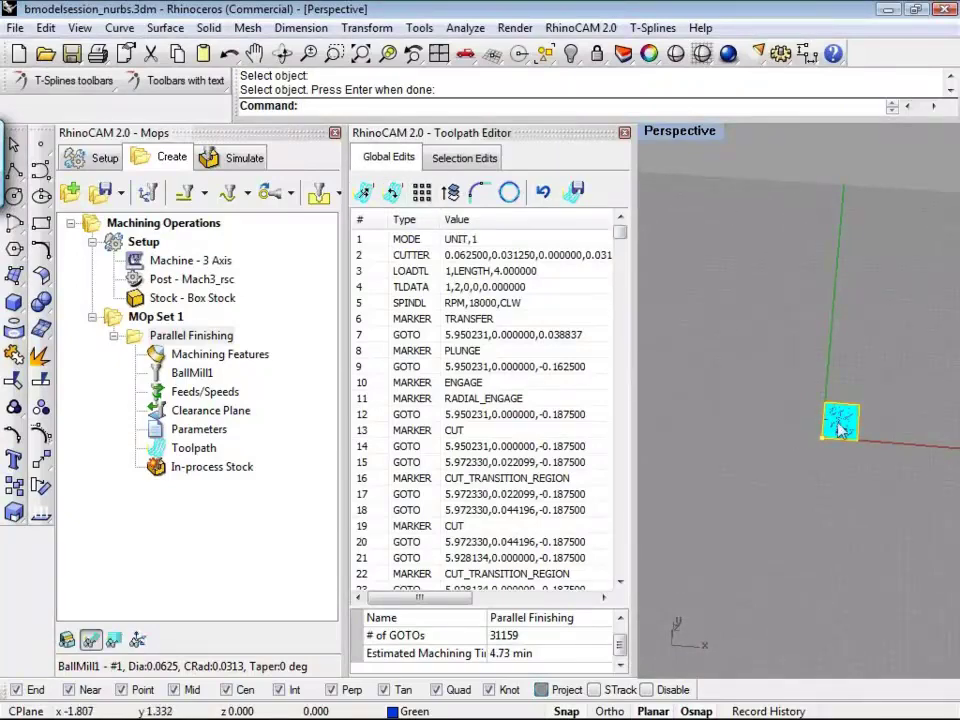
scroll(783, 398, up, 10)
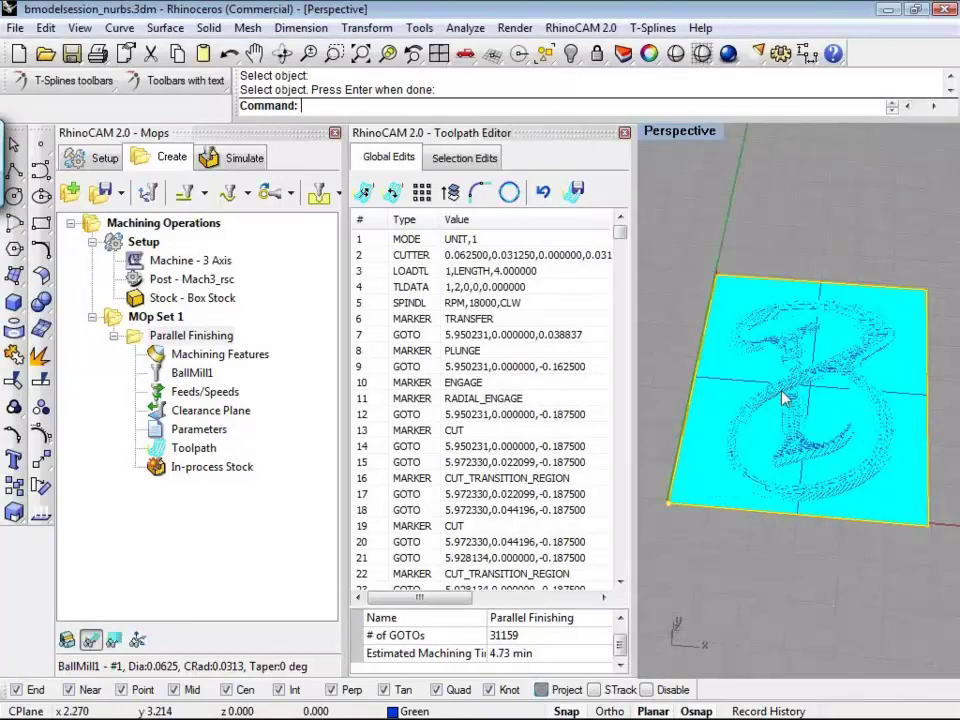
scroll(783, 398, up, 3)
right_drag(783, 398, 290, 683)
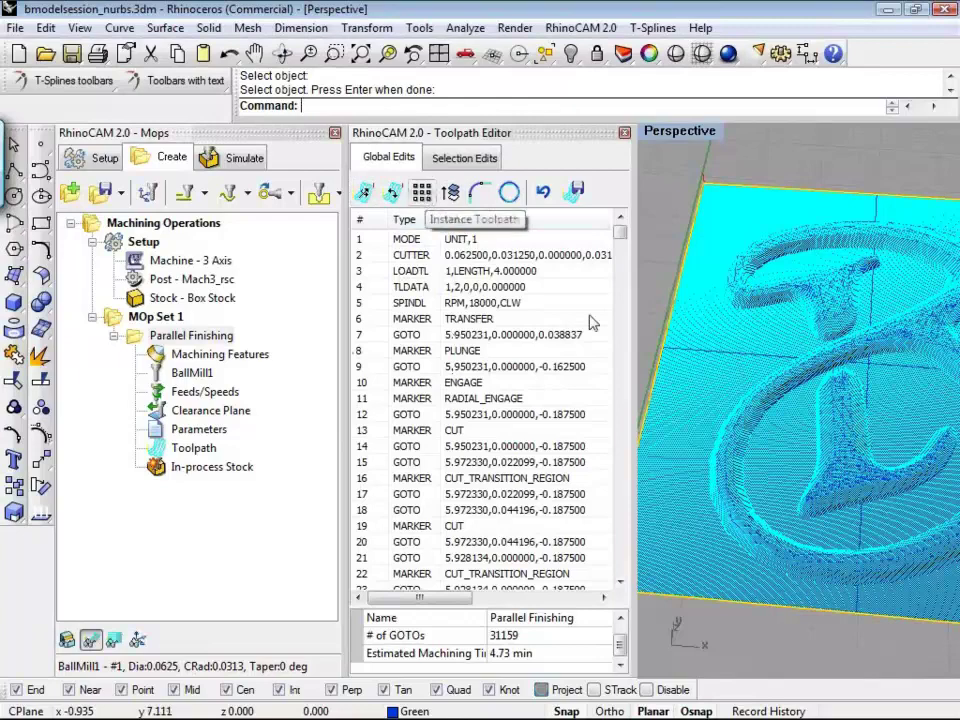
right_drag(700, 320, 847, 316)
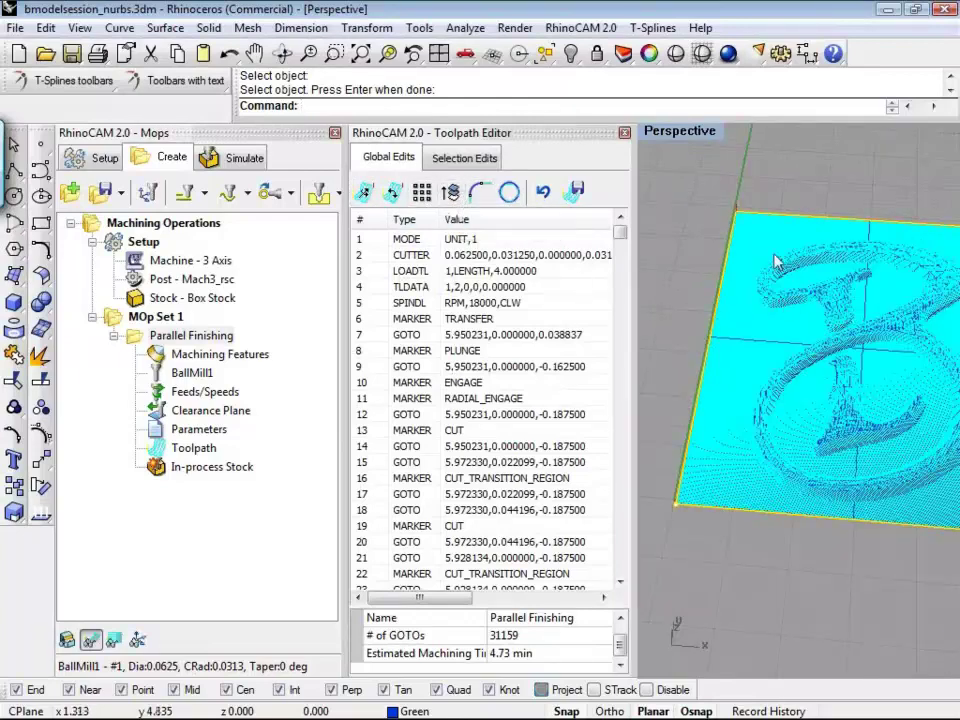
right_drag(752, 604, 840, 285)
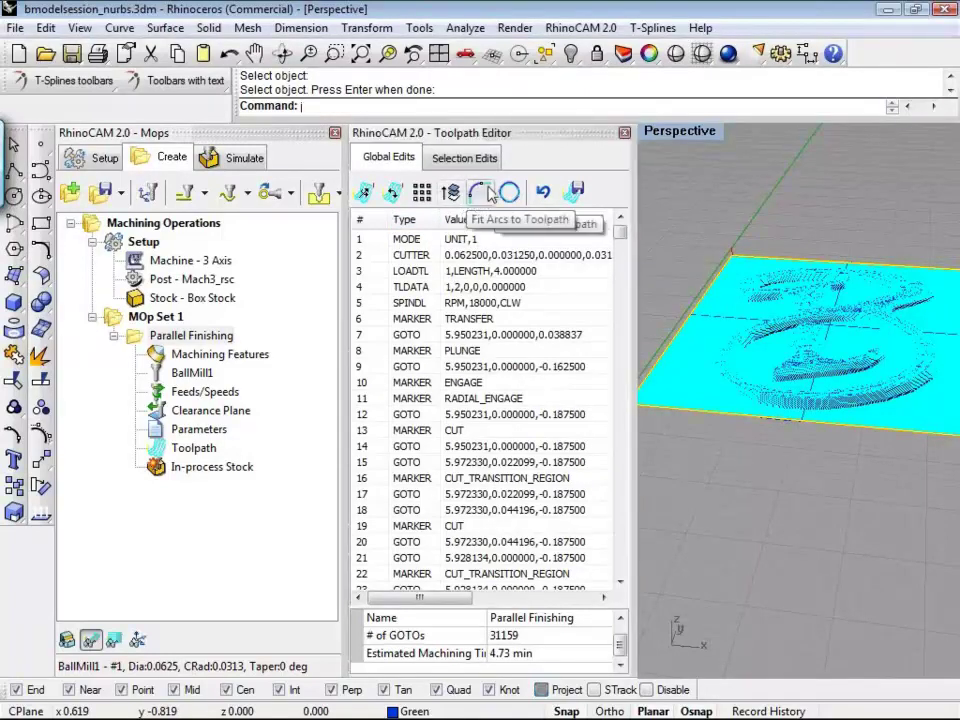
Step: Switch the Toolpath Editor to Selection Edits and orbit and zoom the view over the stock
click(458, 160)
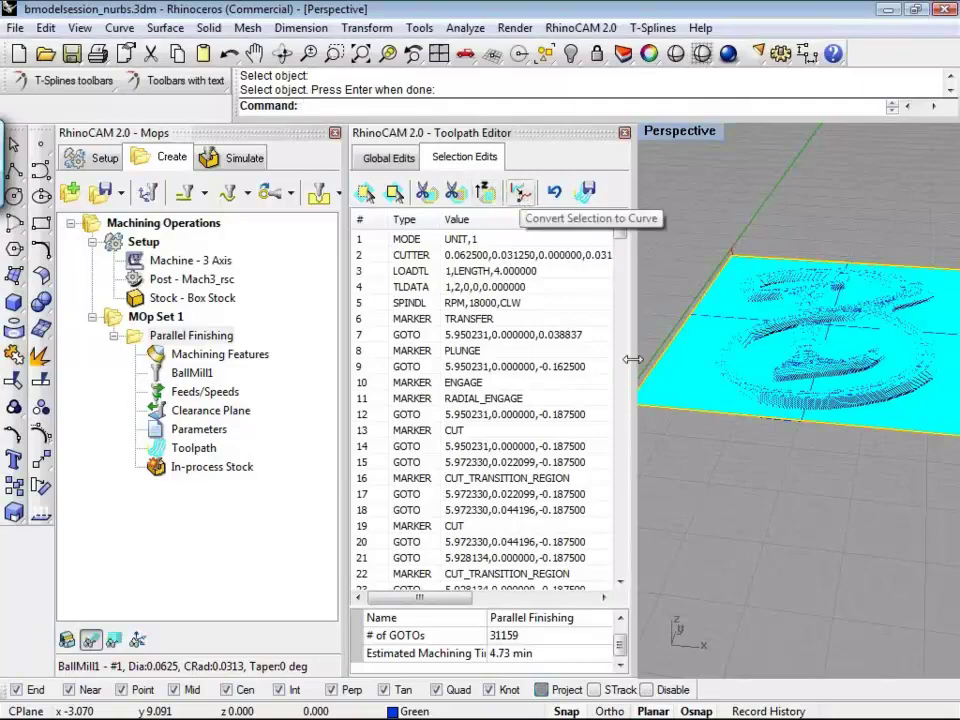
scroll(706, 321, up, 2)
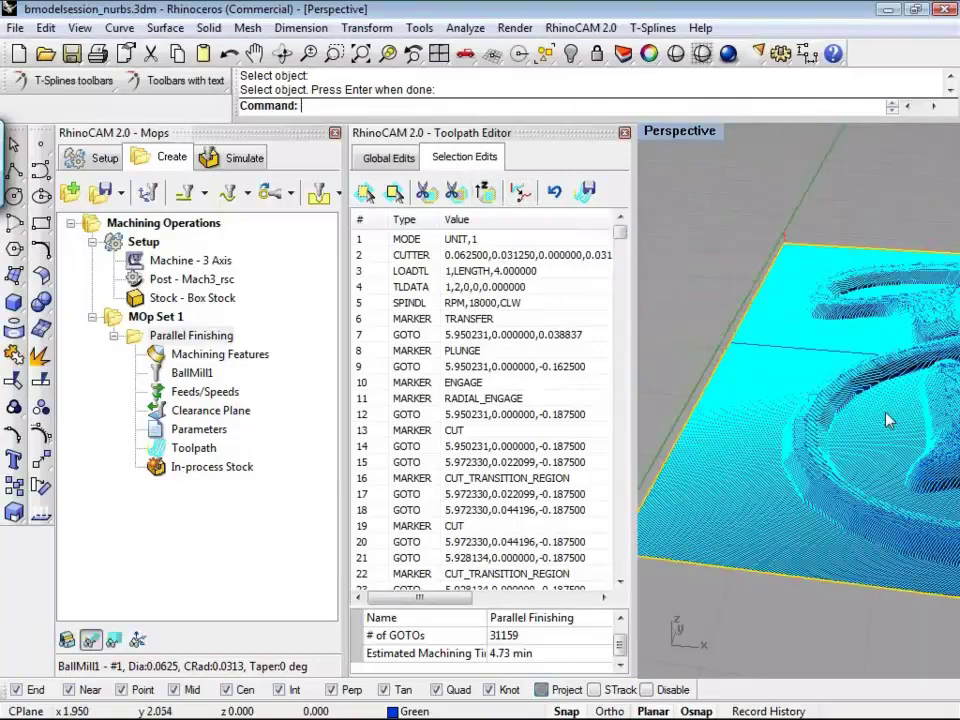
right_drag(664, 308, 898, 417)
key(Home)
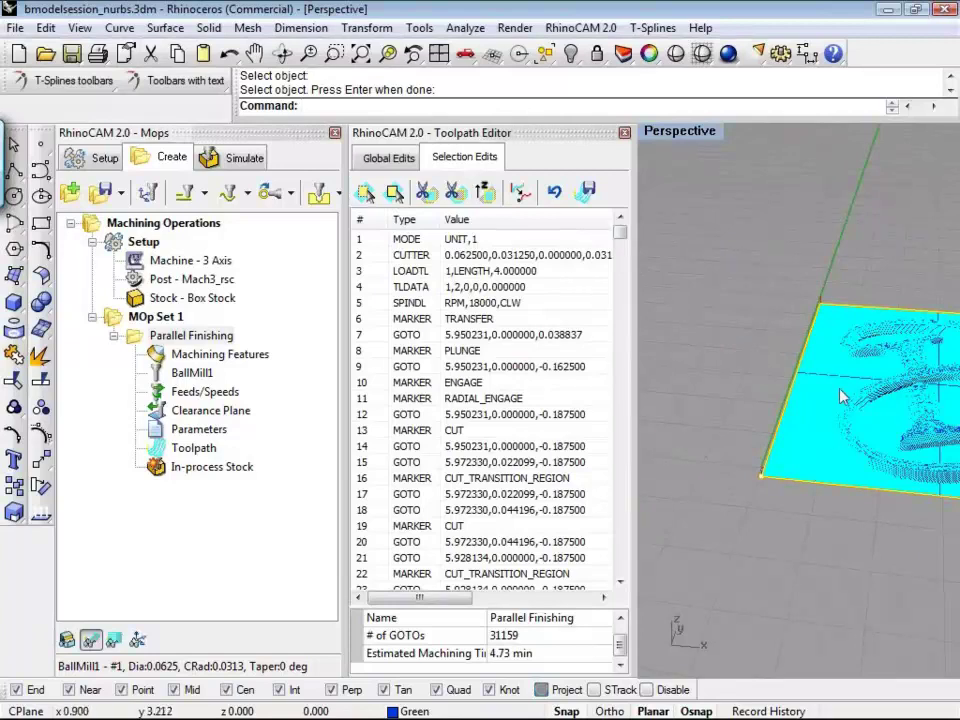
key(End)
key(Home)
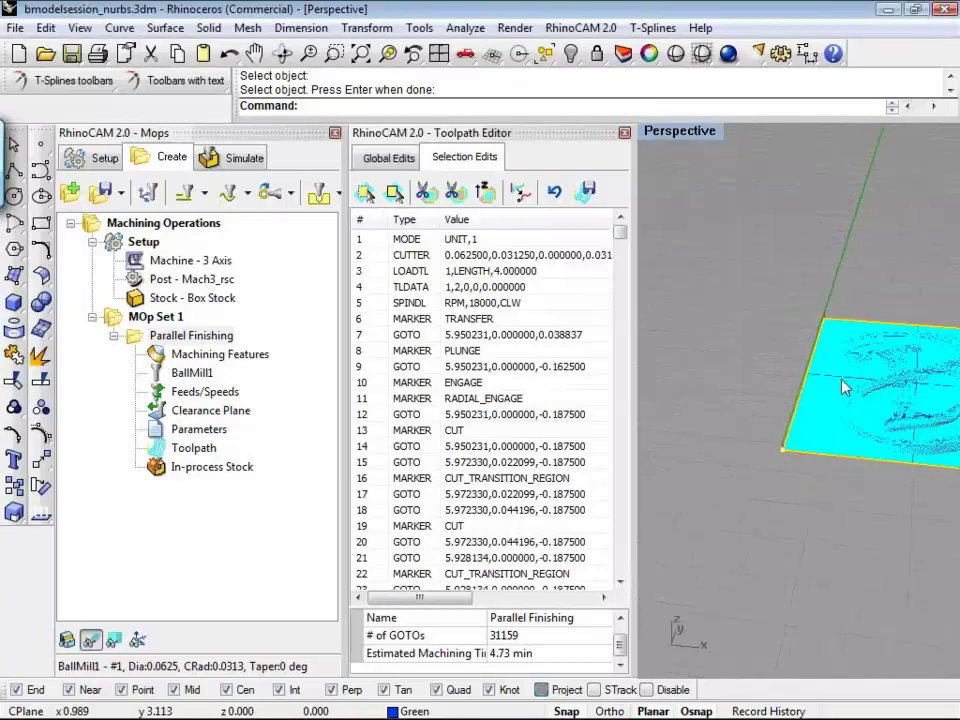
key(End)
key(Home)
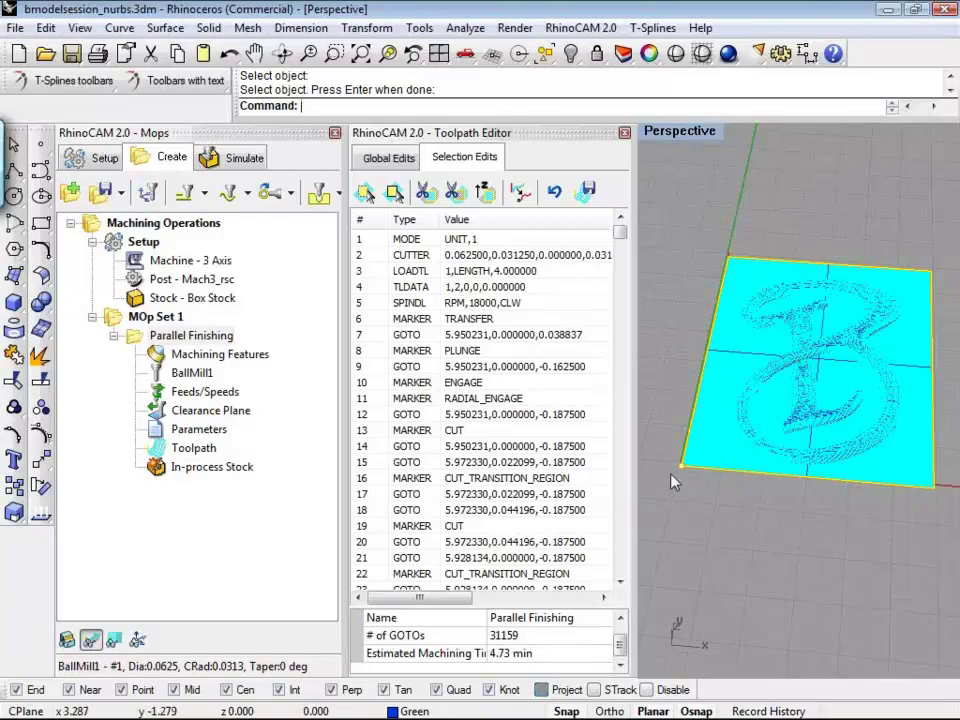
scroll(728, 240, up, 2)
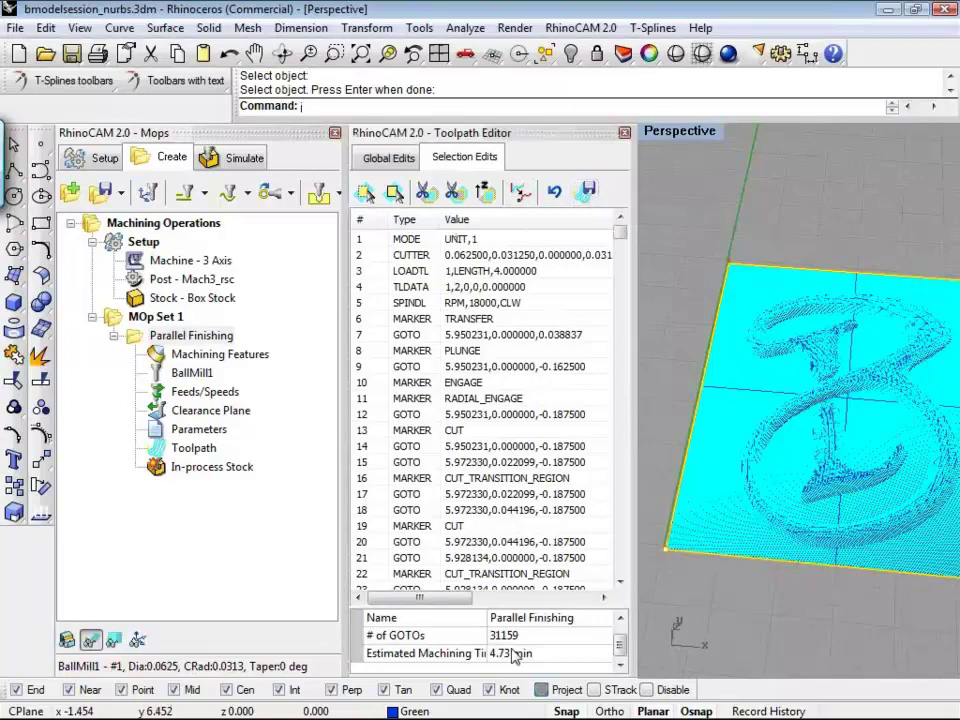
Step: Post the Parallel Finishing toolpath to a Mach3 .nc G-code file
click(182, 338)
right_click(182, 341)
click(253, 364)
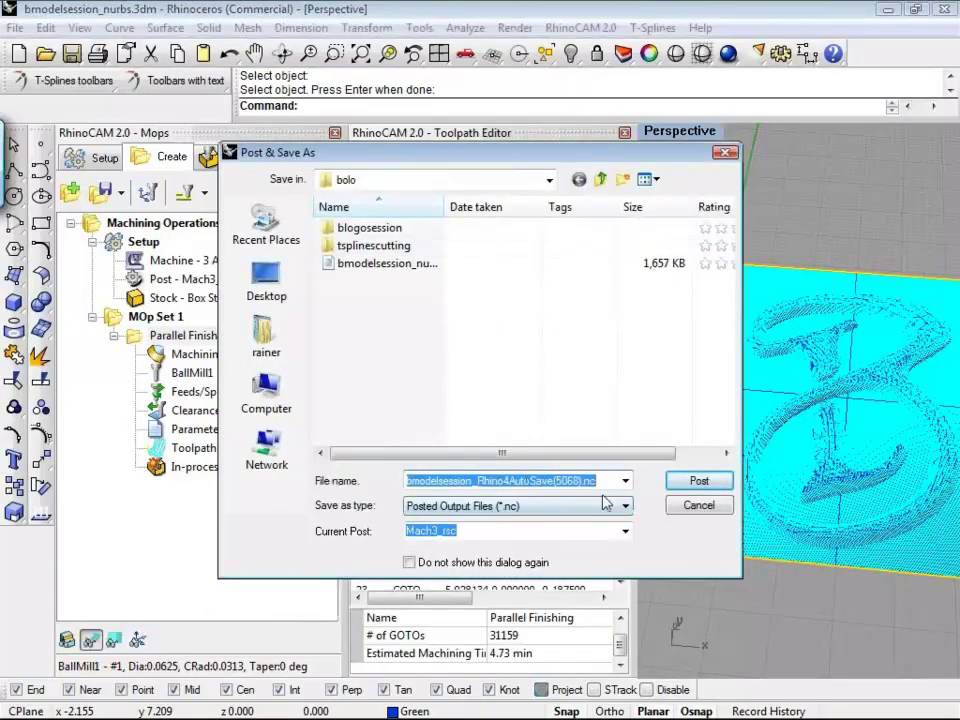
click(699, 481)
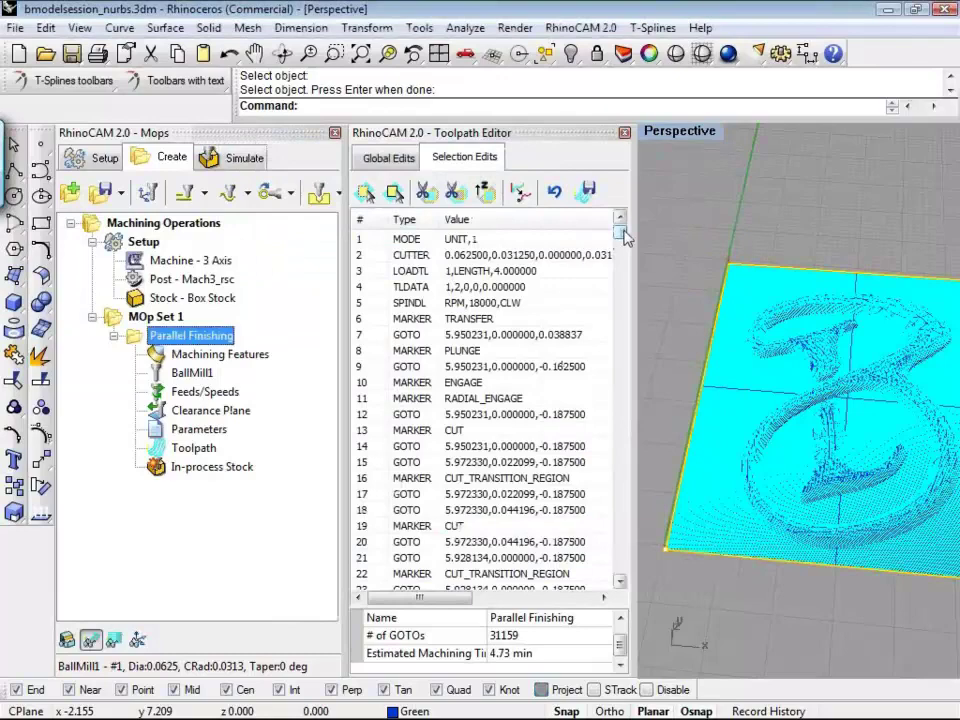
Step: Close the Notepad G-code listing and hide the Toolpath Editor panel
click(462, 192)
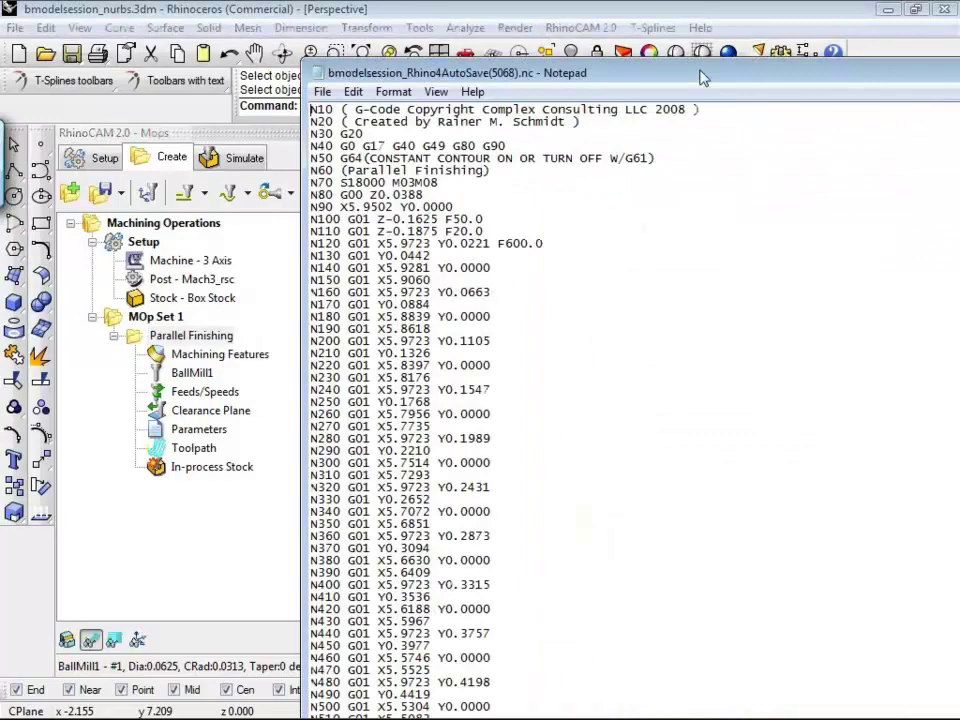
drag(703, 78, 480, 22)
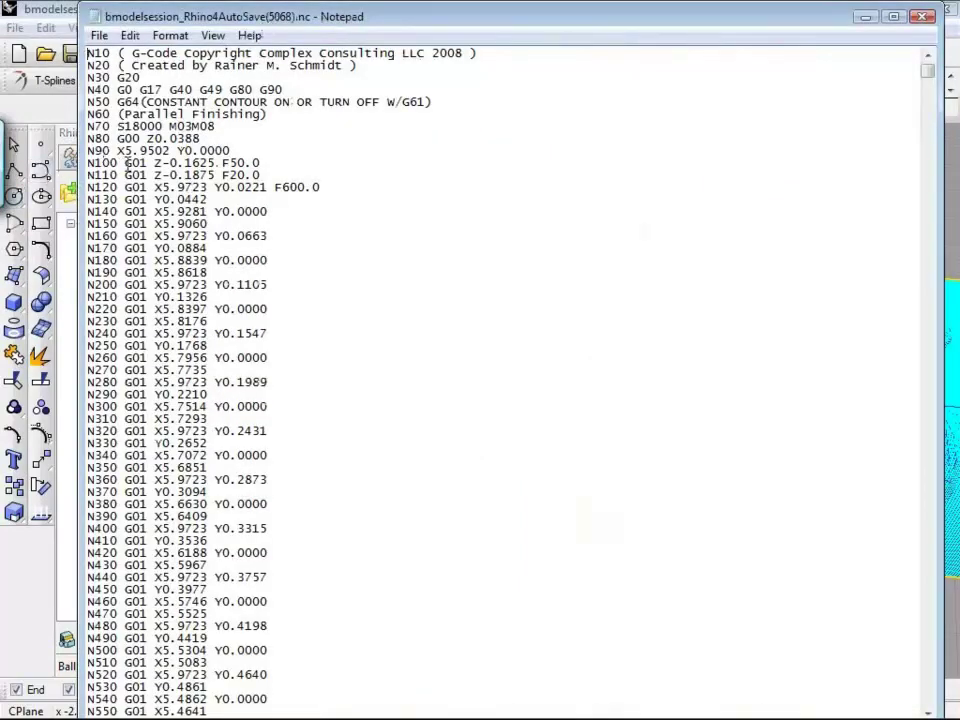
drag(272, 9, 273, 10)
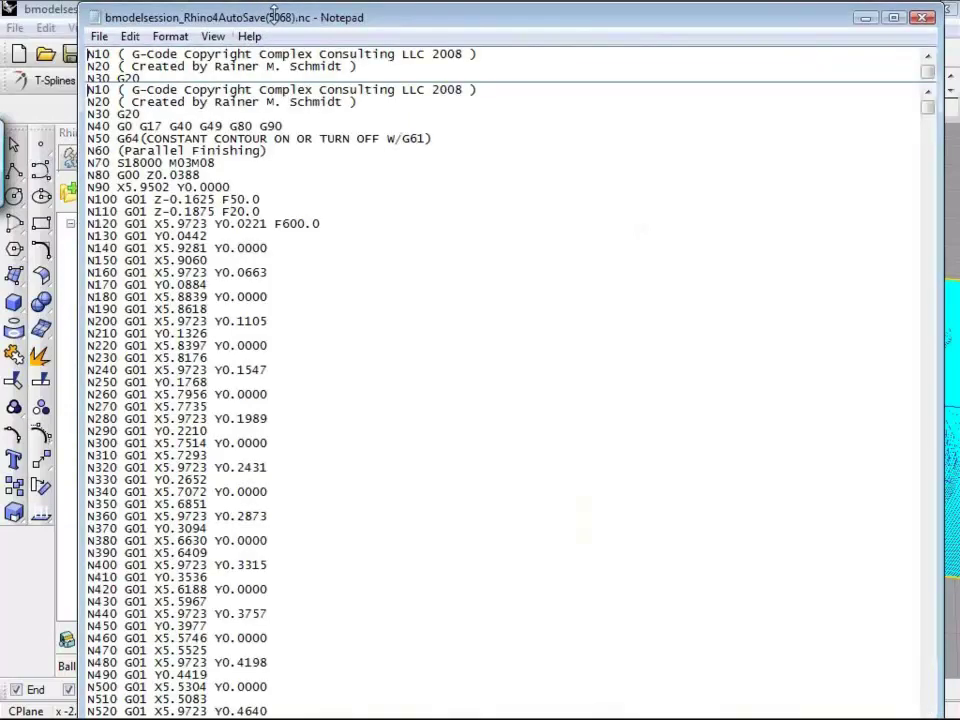
click(925, 17)
click(622, 130)
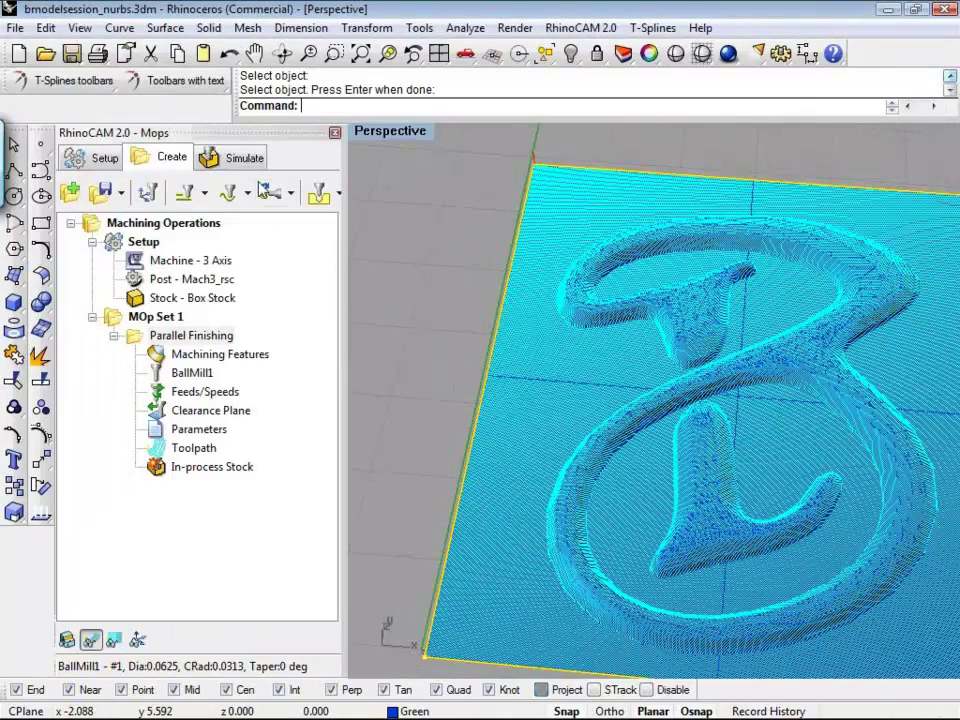
Step: Choose Box Stock from the stock type list on the Simulate tab
click(233, 157)
scroll(690, 396, down, 2)
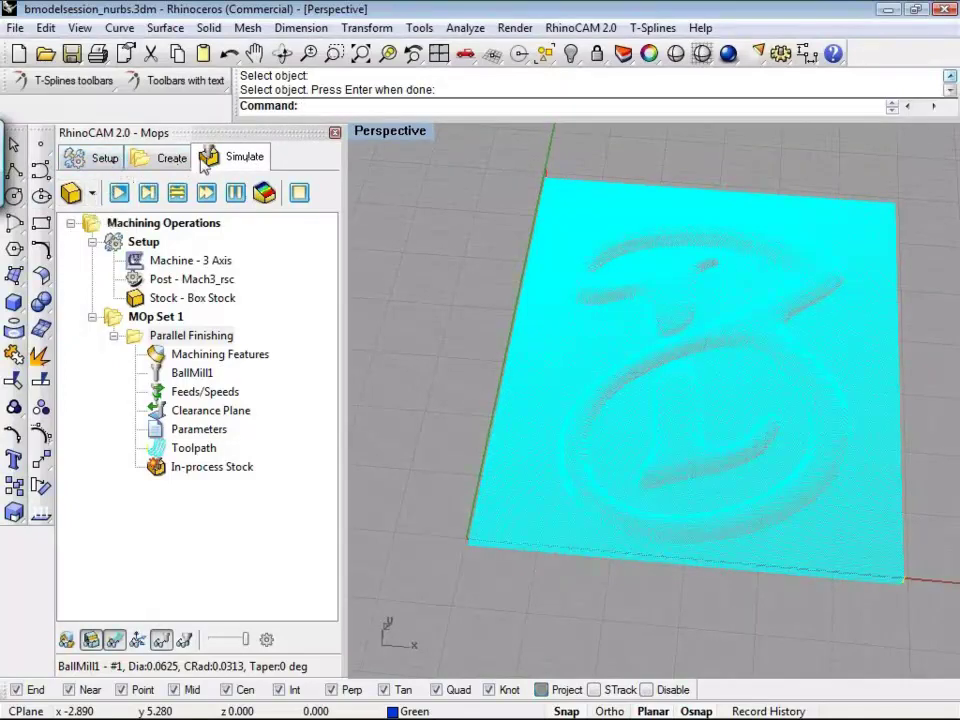
click(91, 193)
click(107, 222)
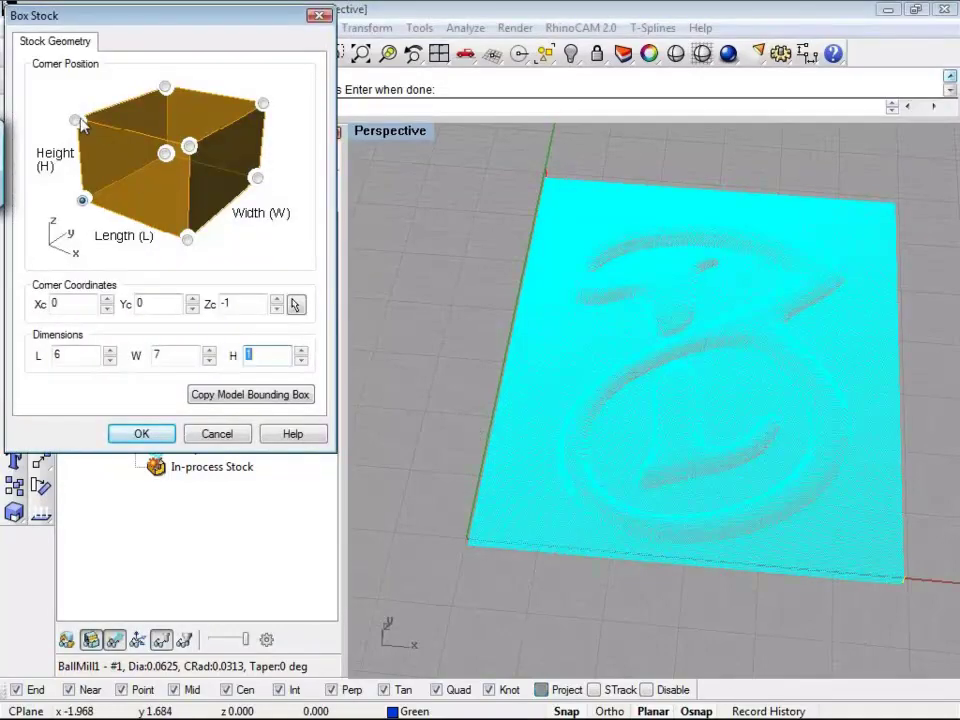
Step: Create a 6 × 7 × 1 box stock anchored at its top corner with Zc set to 0
click(75, 121)
drag(191, 18, 346, 109)
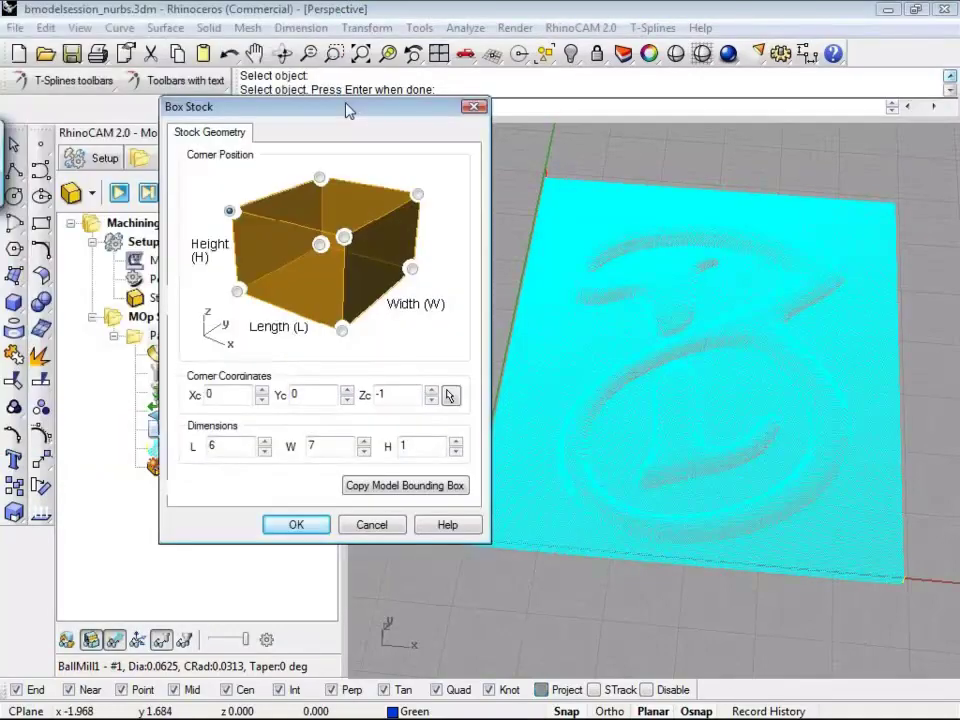
double_click(395, 395)
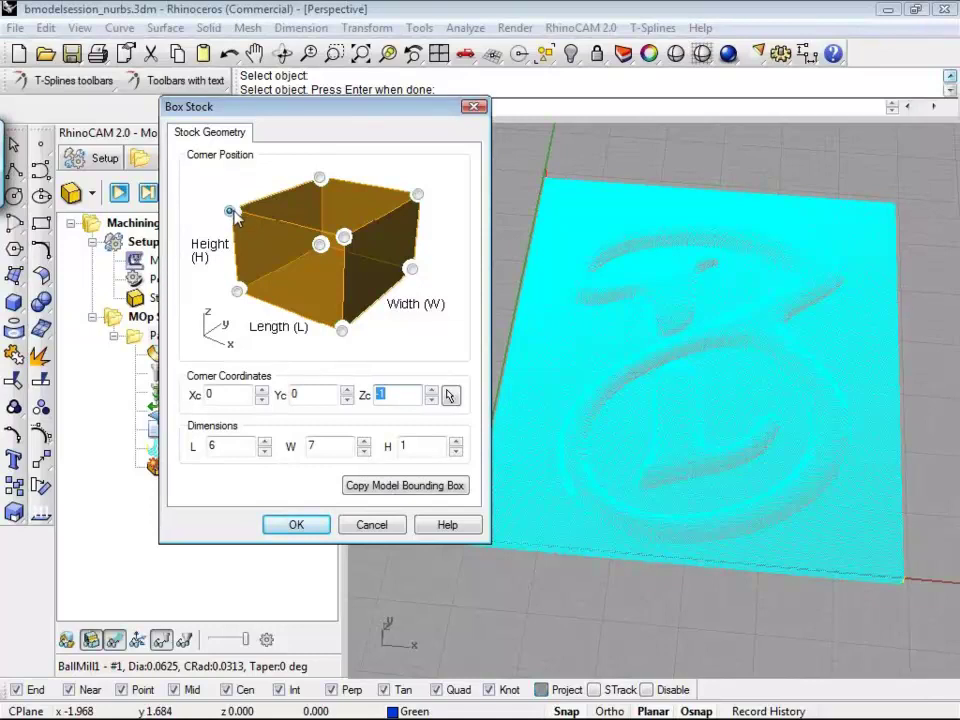
text(0)
click(435, 452)
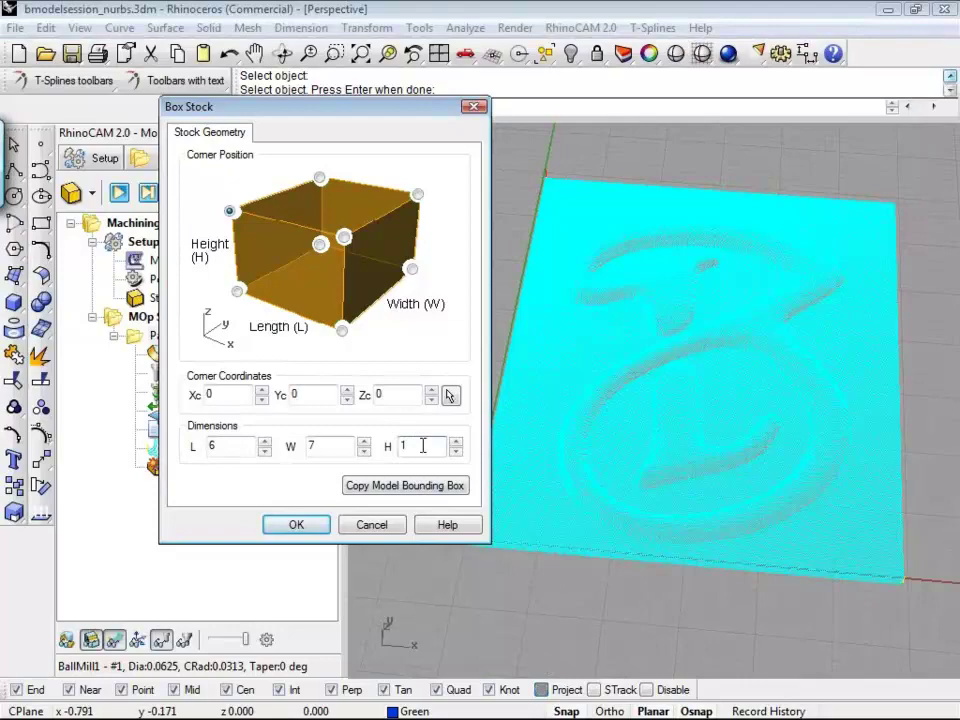
click(296, 525)
Step: Hide the toolpath lines over the stock and run the finishing cut simulation
right_drag(613, 551, 650, 400)
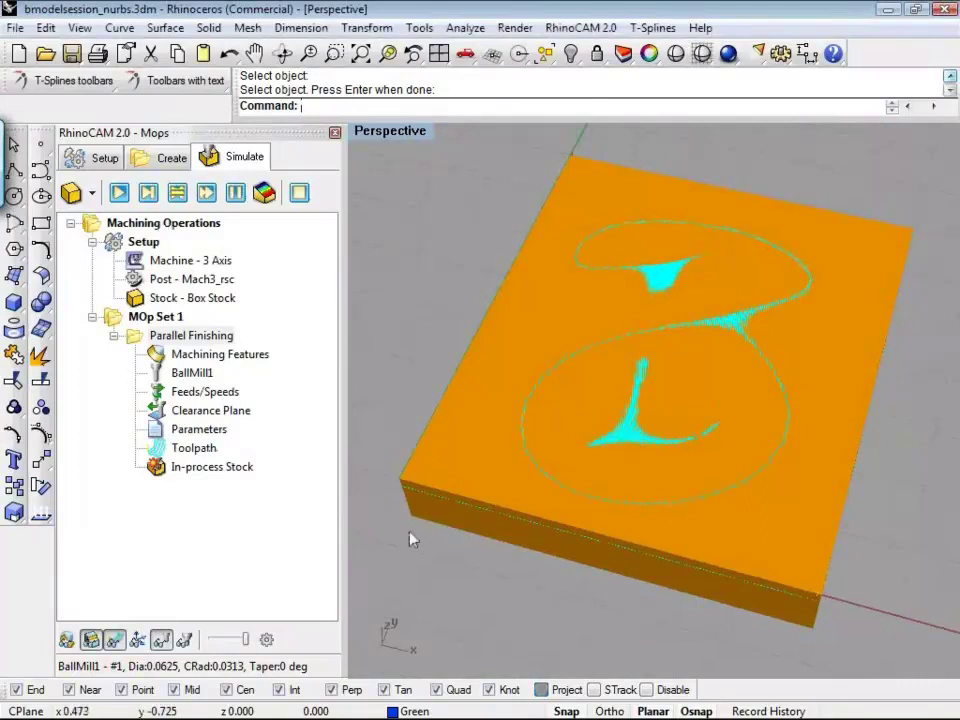
click(92, 648)
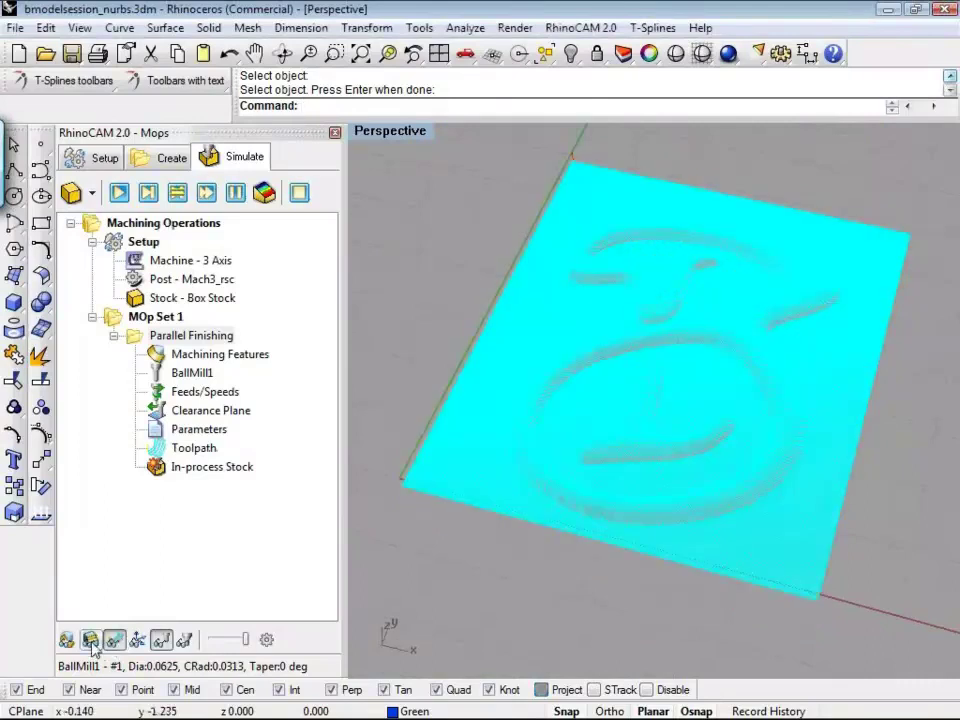
click(92, 648)
click(114, 641)
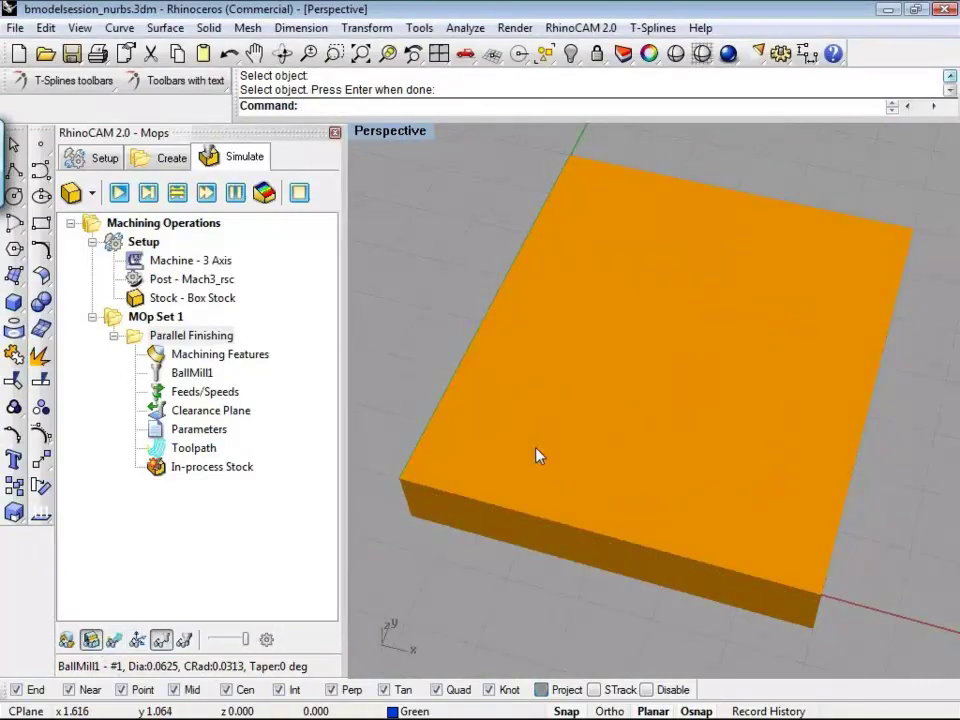
click(118, 192)
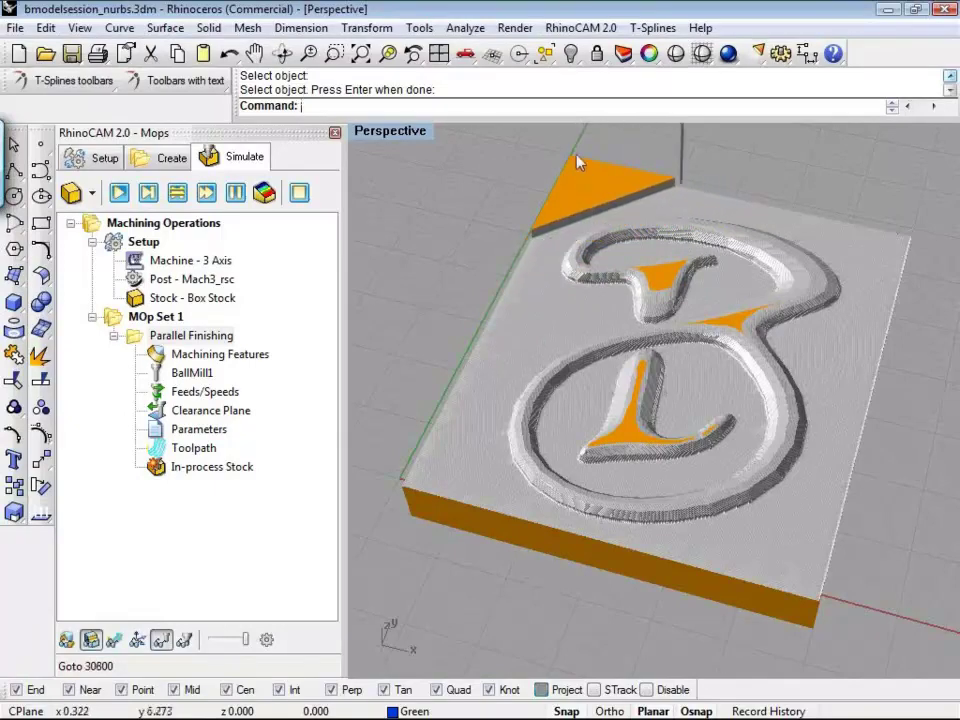
right_drag(567, 153, 707, 424)
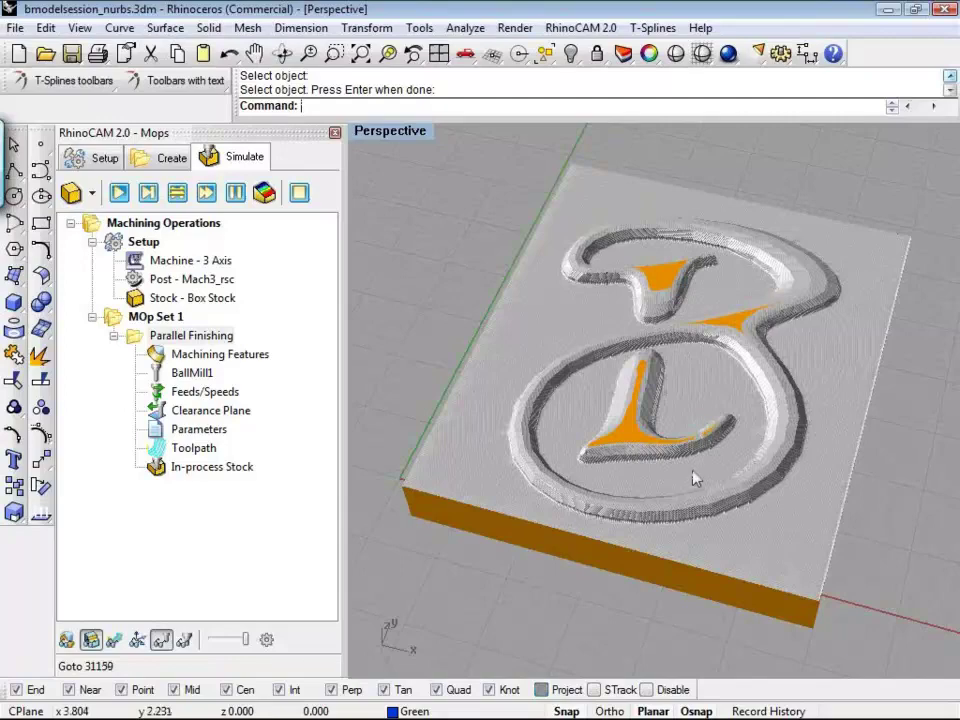
mouse_move(561, 621)
right_down()
mouse_move(636, 610)
mouse_move(527, 561)
mouse_move(548, 612)
right_up()
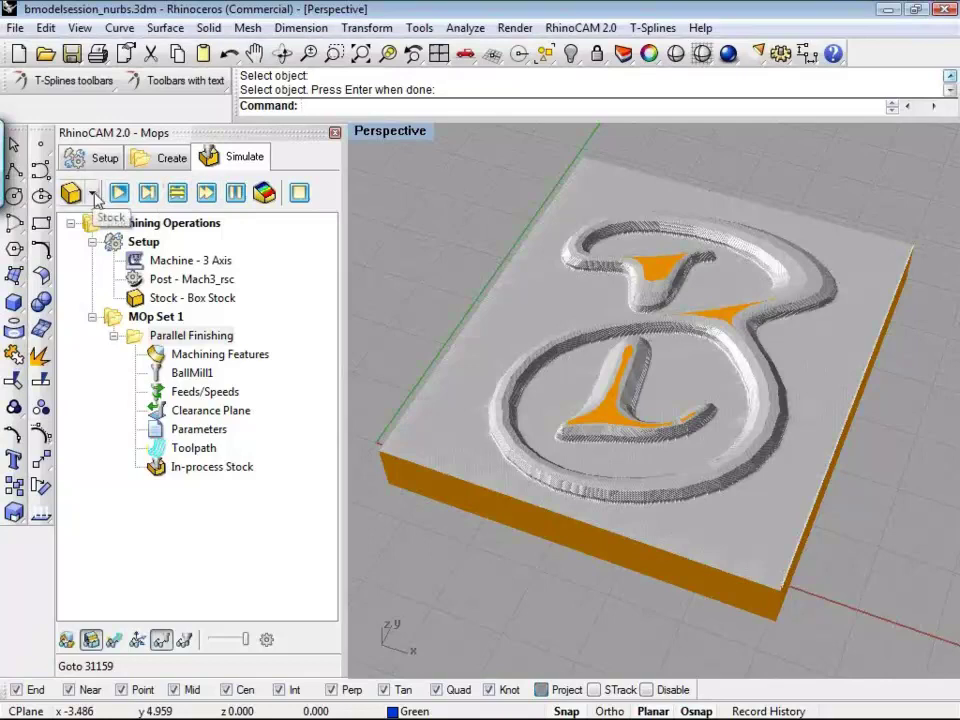
click(93, 194)
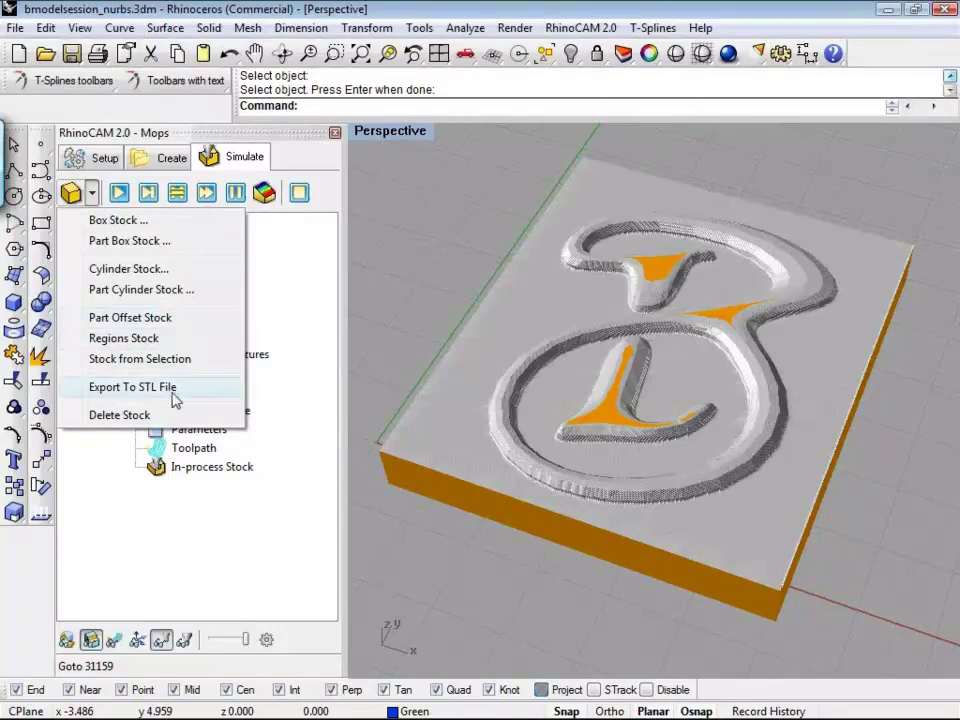
Step: Re-post Parallel Finishing as G-code, replacing bmodelsession_Rhino4AutoSave(5068).nc
click(405, 232)
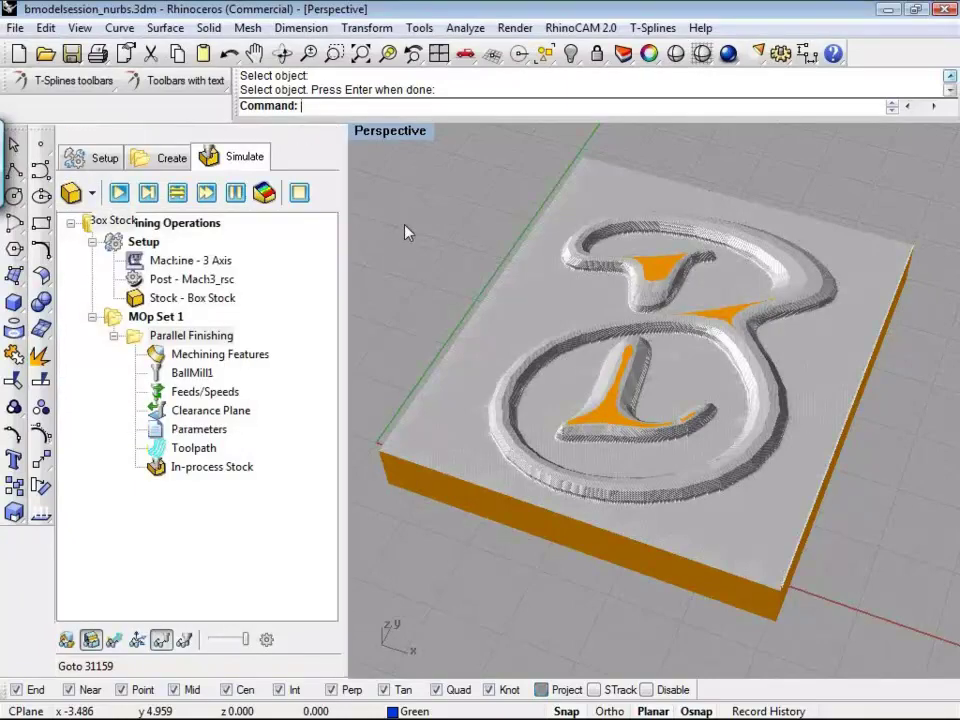
click(193, 337)
right_click(195, 338)
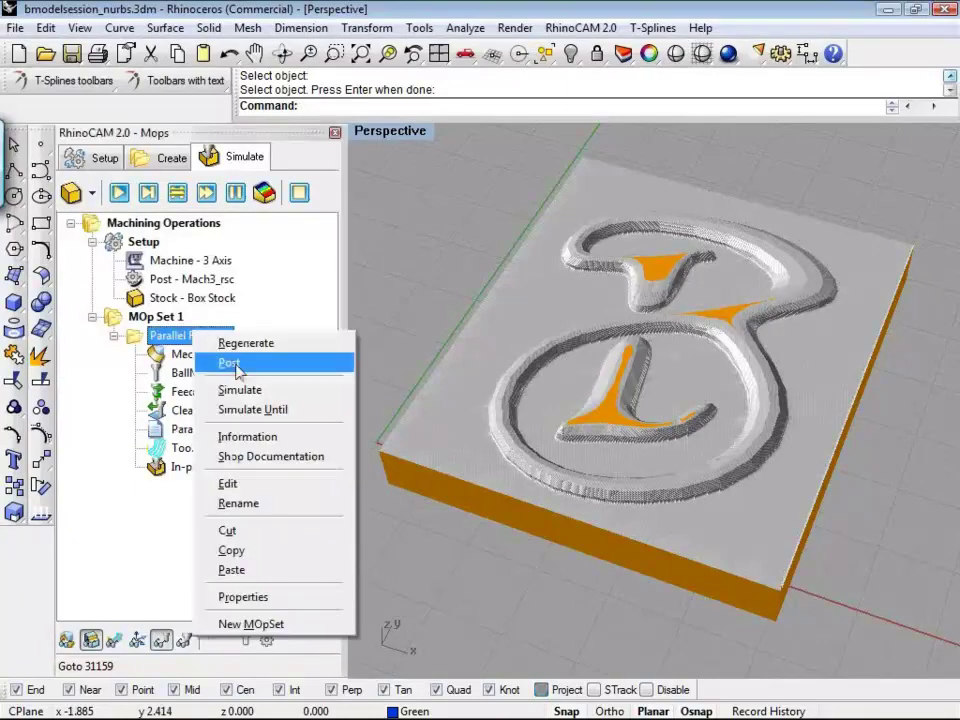
click(234, 364)
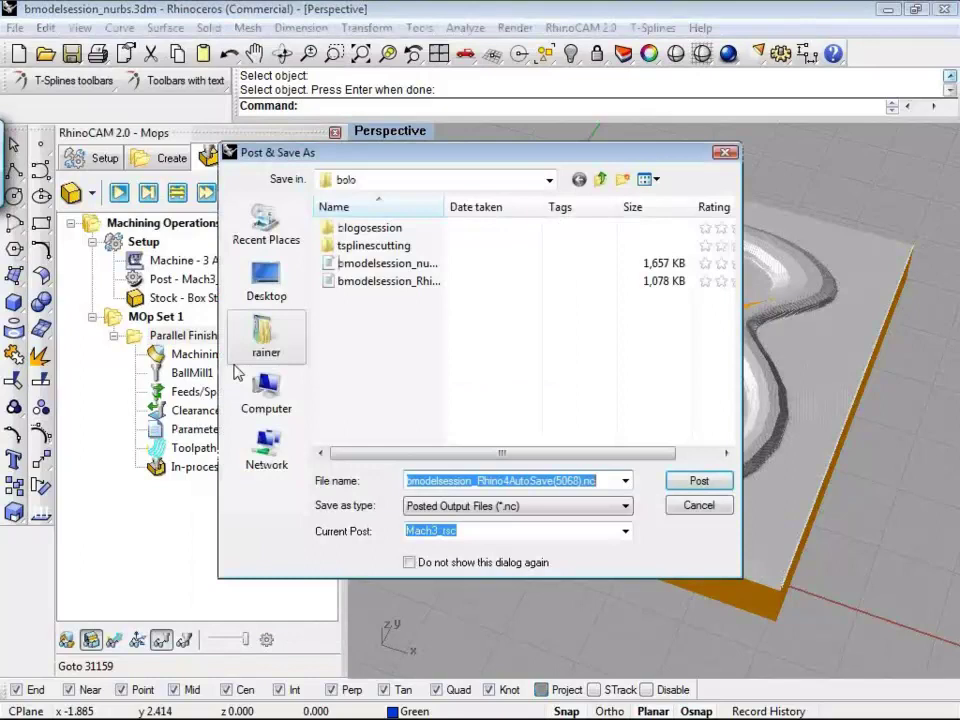
click(699, 480)
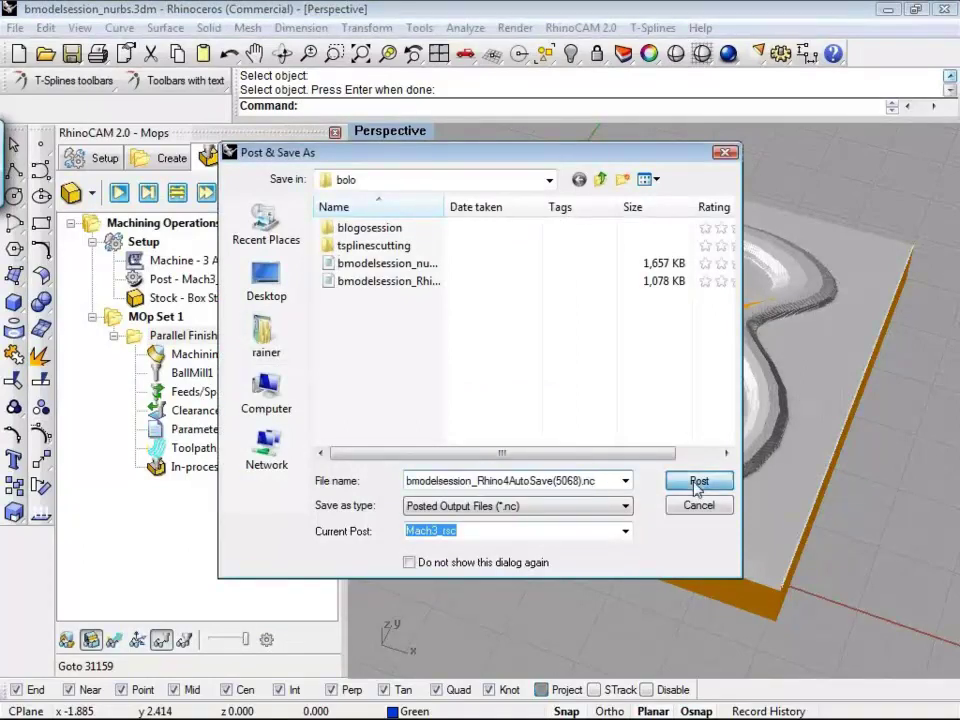
click(537, 377)
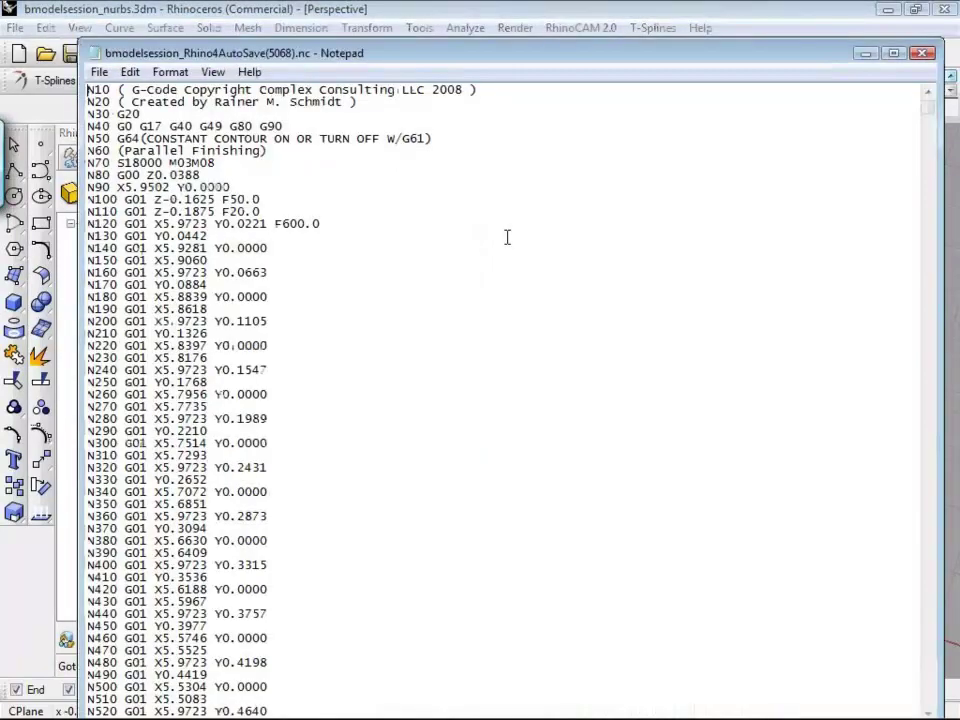
Step: Highlight the S18000 spindle speed, M03 and M08 codes on N70, and the F50.0 feed on N100
drag(581, 57, 557, 22)
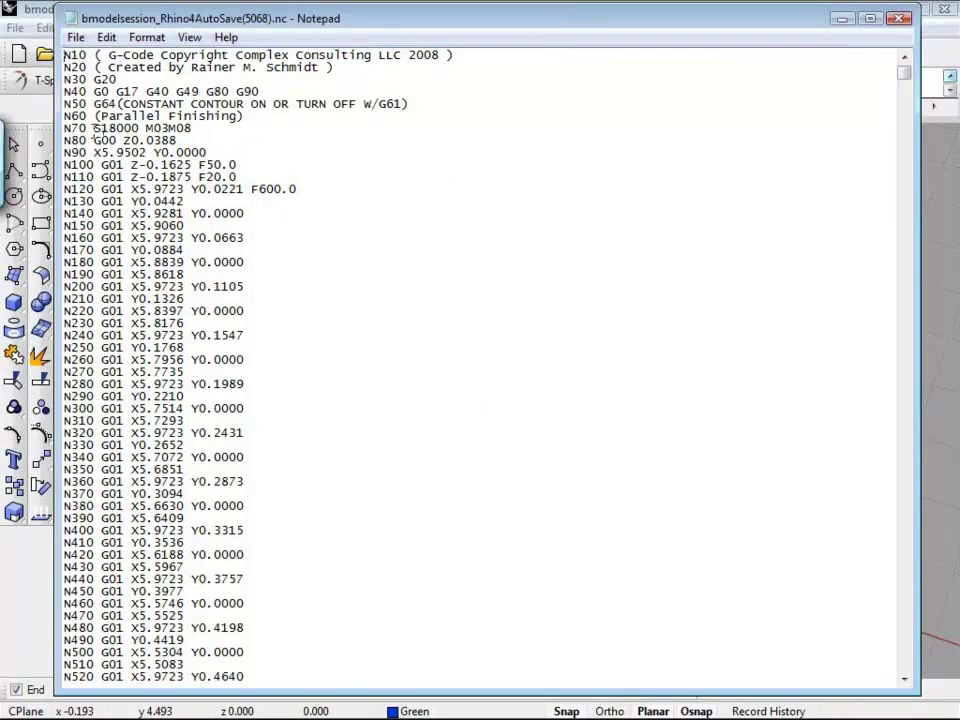
double_click(116, 128)
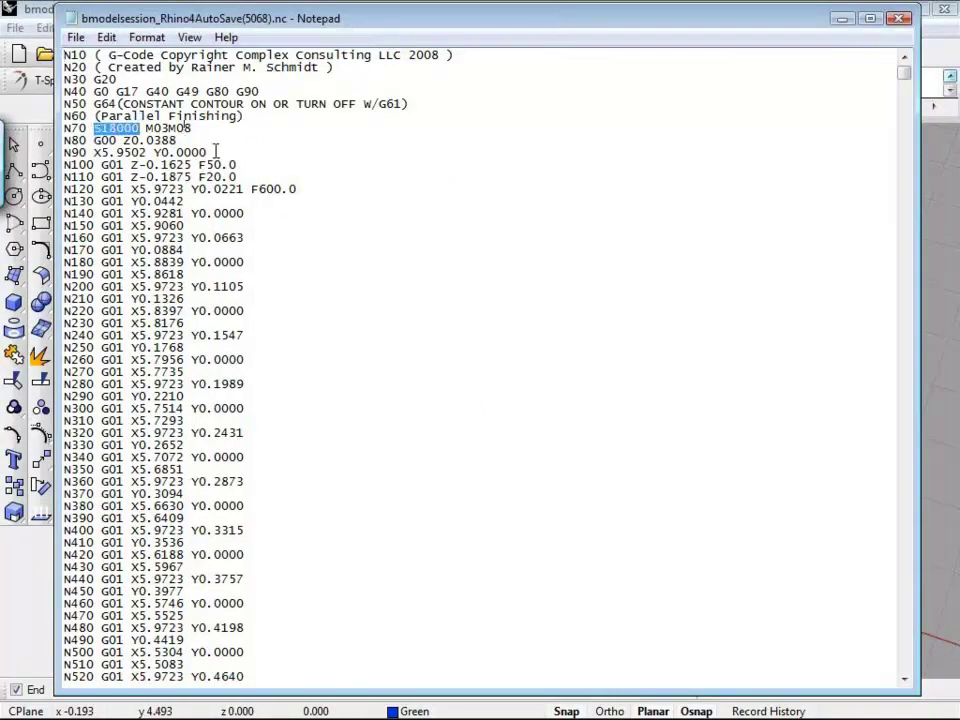
click(97, 128)
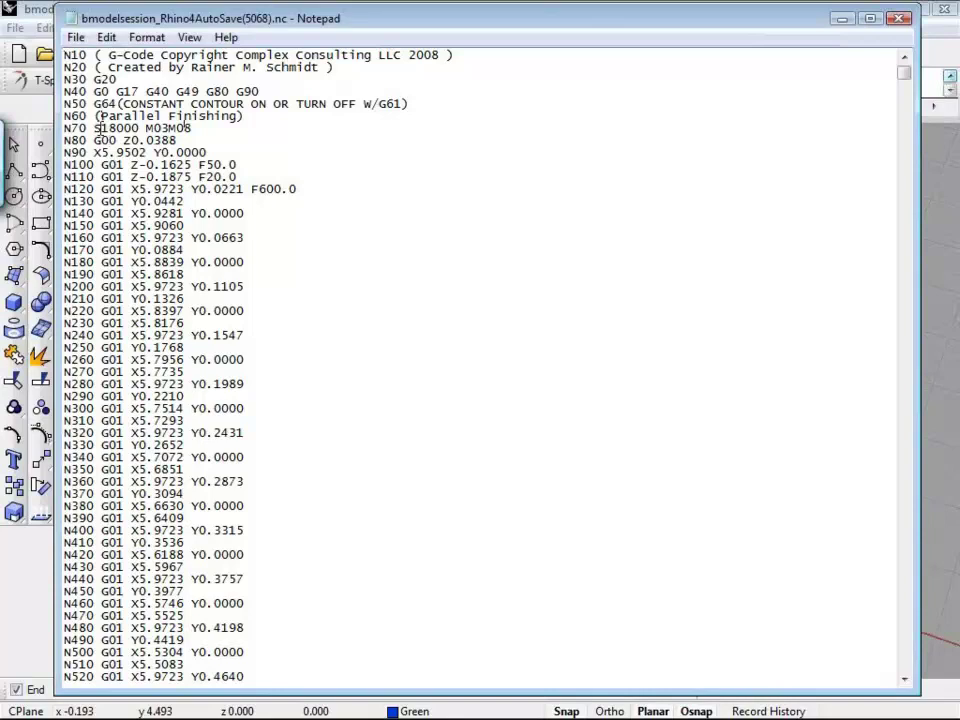
drag(101, 128, 259, 132)
click(103, 128)
click(146, 128)
click(170, 128)
click(259, 132)
drag(199, 165, 241, 166)
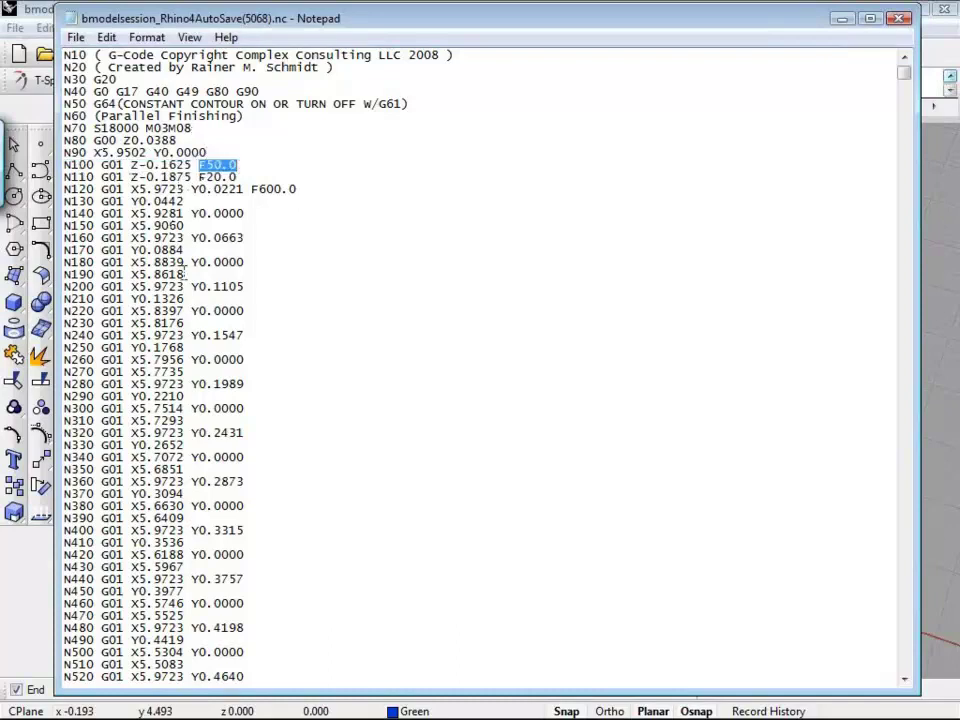
Step: Scroll down to the Z-depth cutting moves and select lines N2290 to N2430
scroll(185, 272, down, 1)
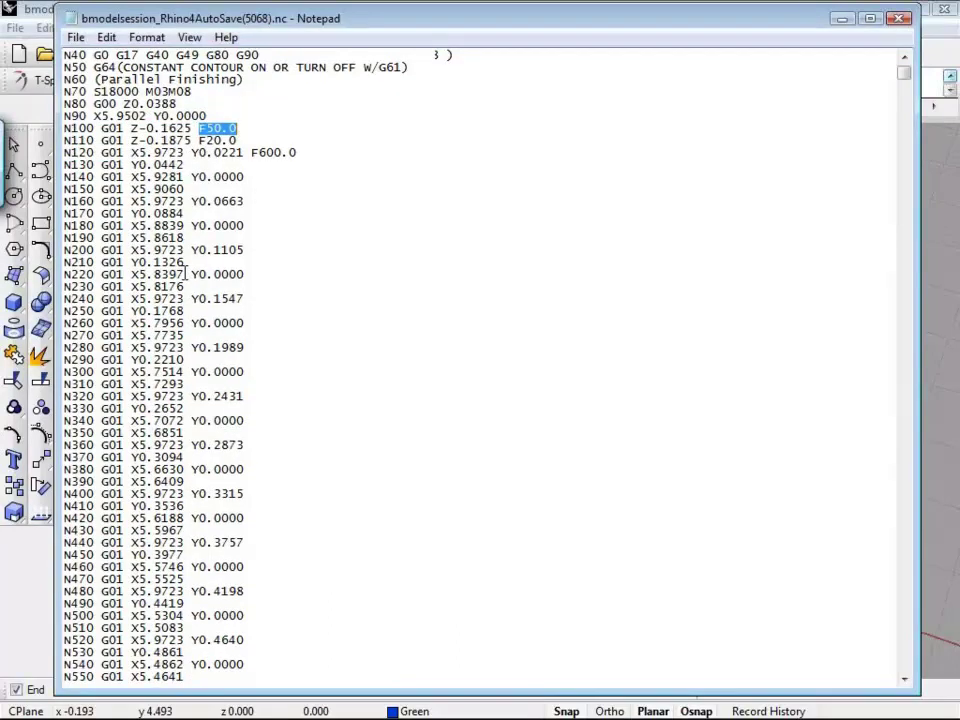
scroll(185, 272, down, 20)
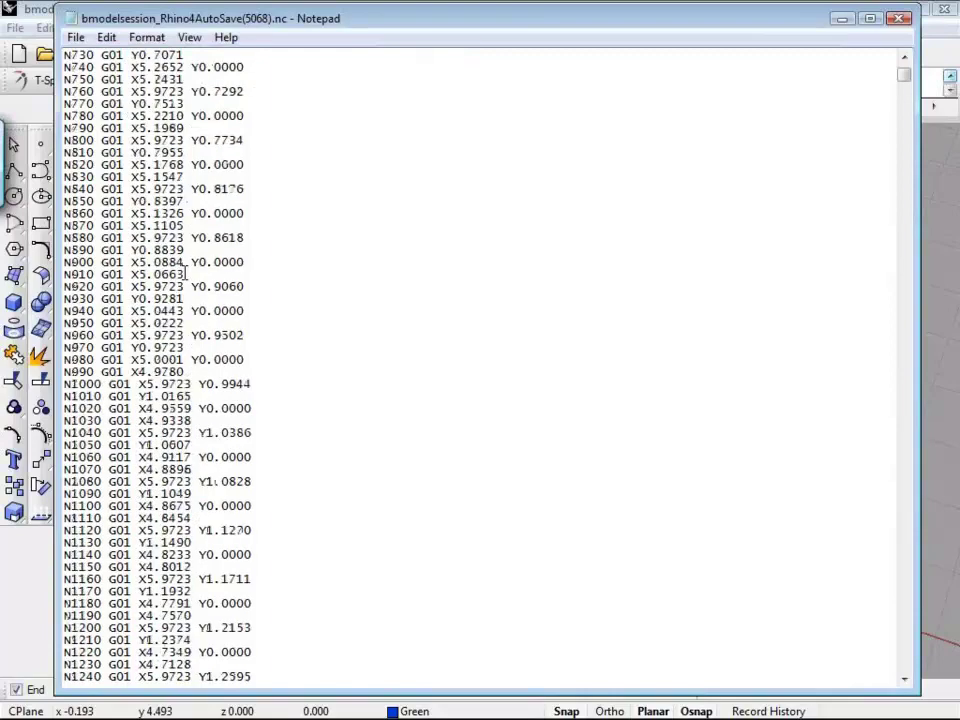
scroll(185, 272, down, 9)
mouse_move(906, 75)
mouse_down()
mouse_move(906, 124)
mouse_move(904, 62)
mouse_up()
scroll(157, 313, down, 1)
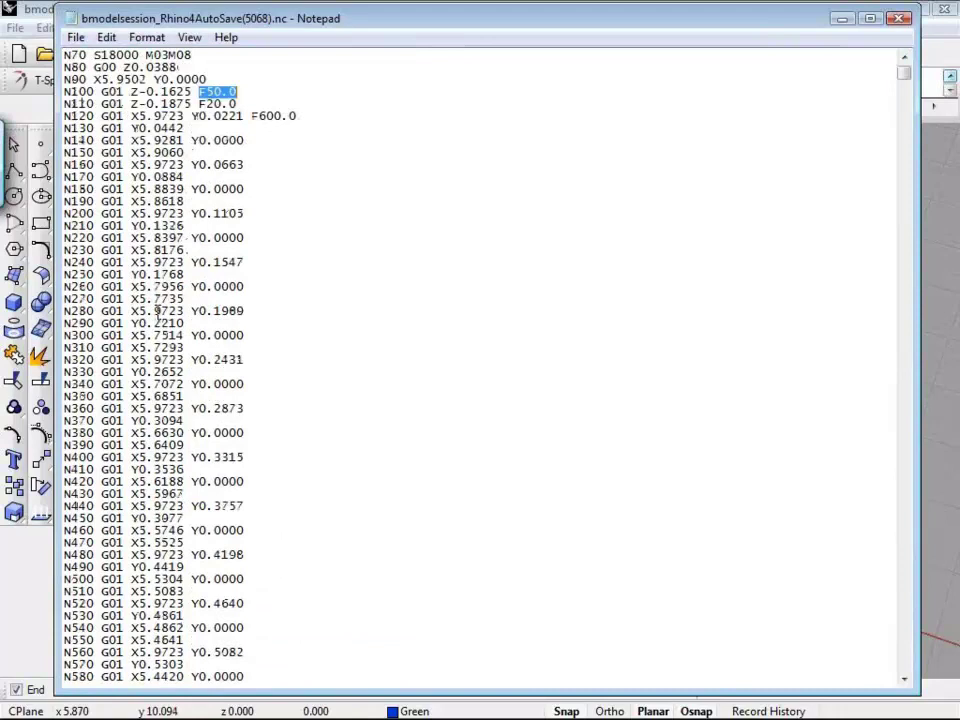
scroll(157, 313, down, 3)
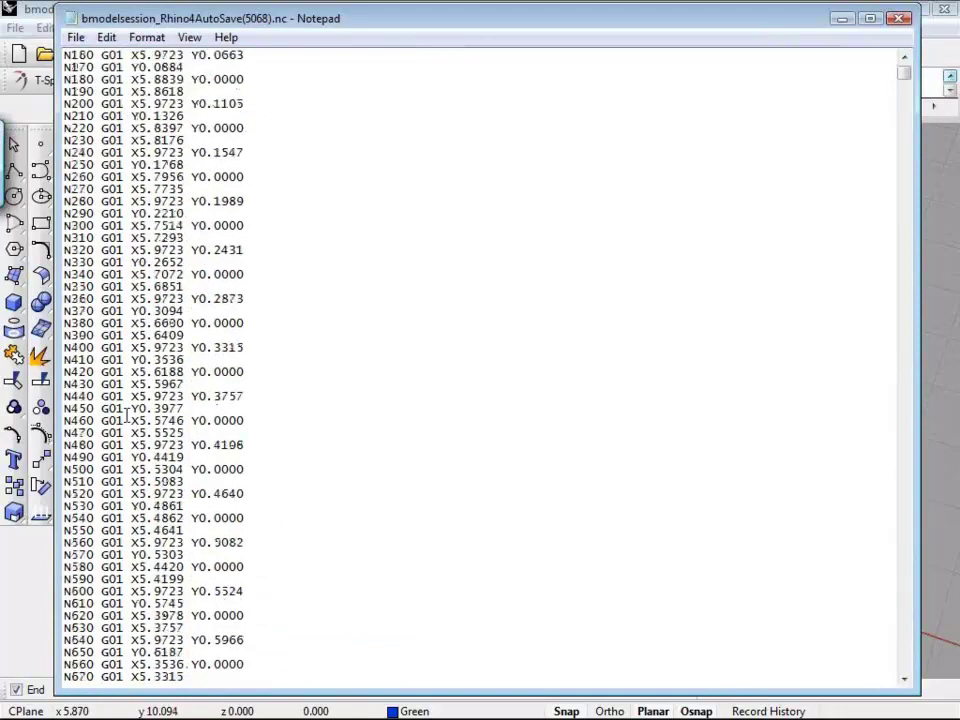
scroll(130, 417, down, 1)
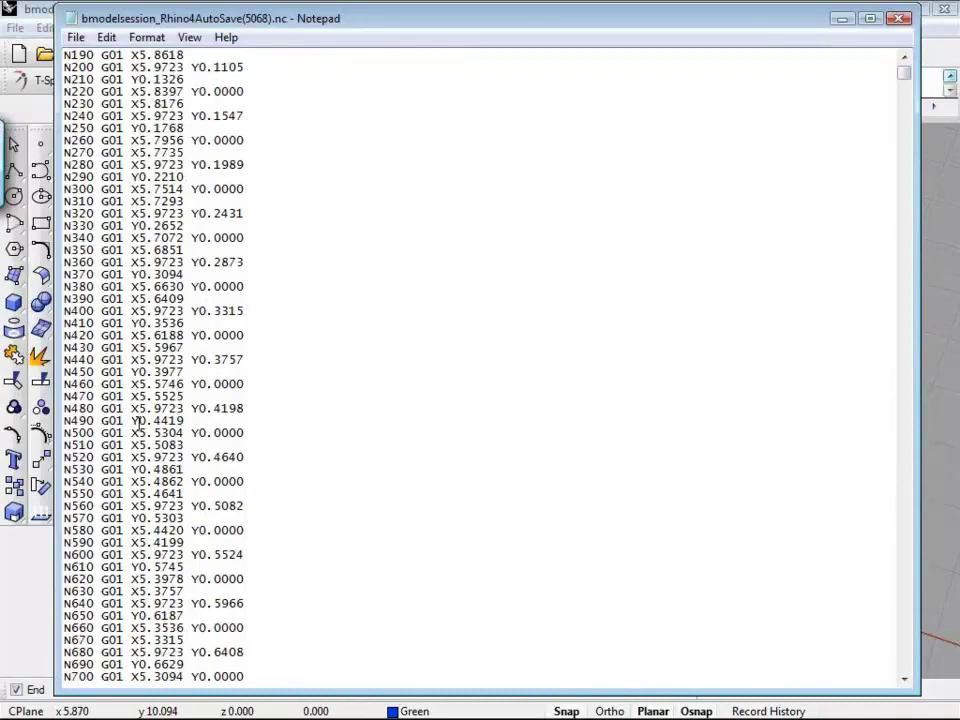
scroll(138, 421, down, 20)
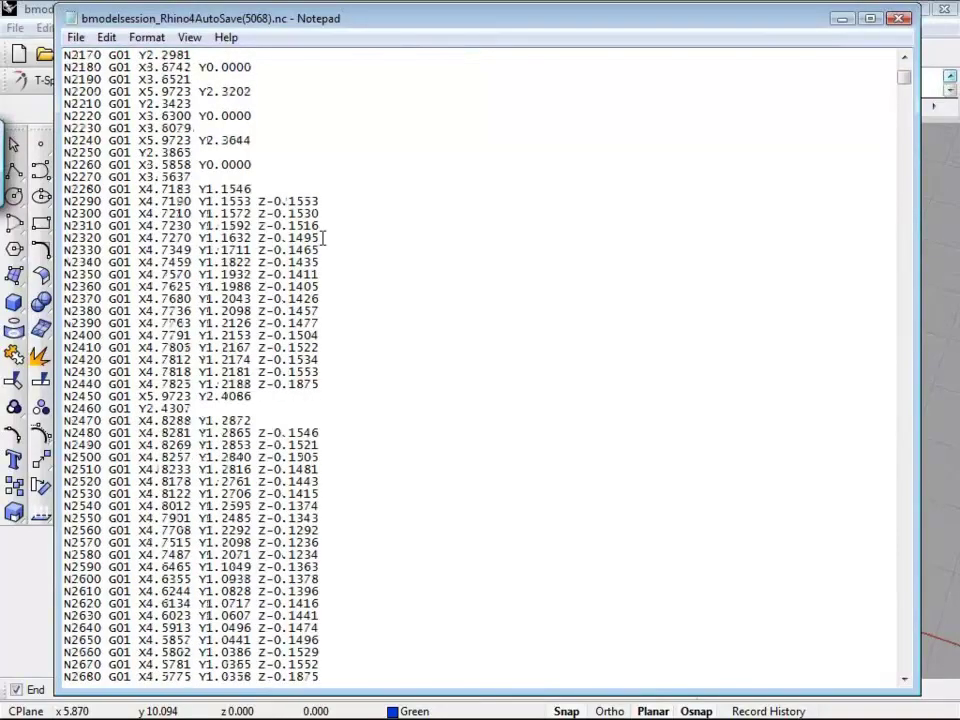
drag(258, 201, 366, 373)
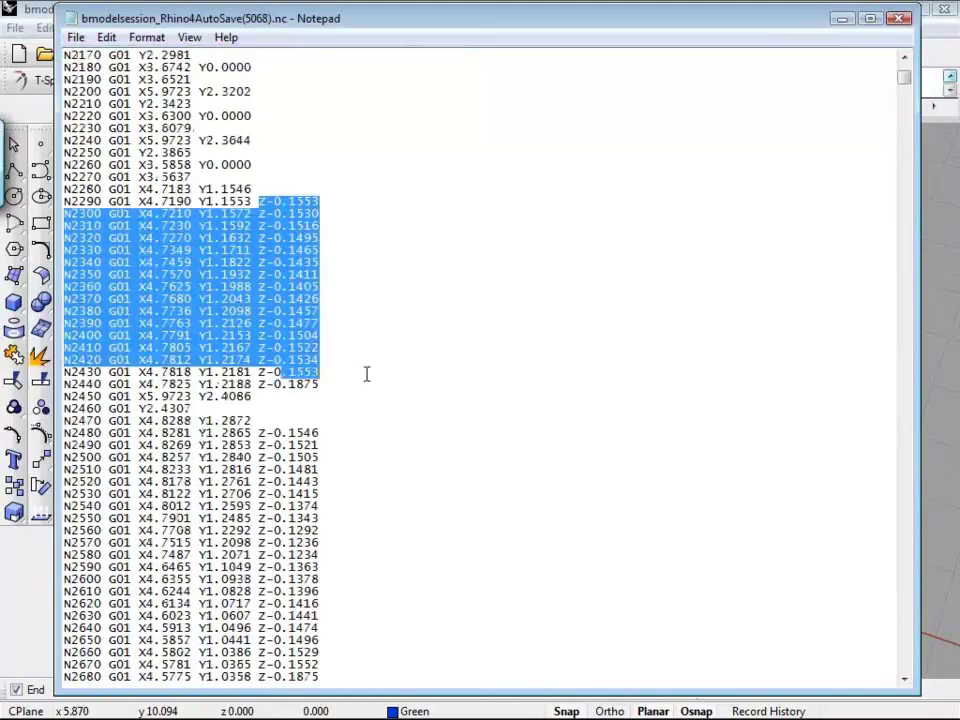
click(366, 396)
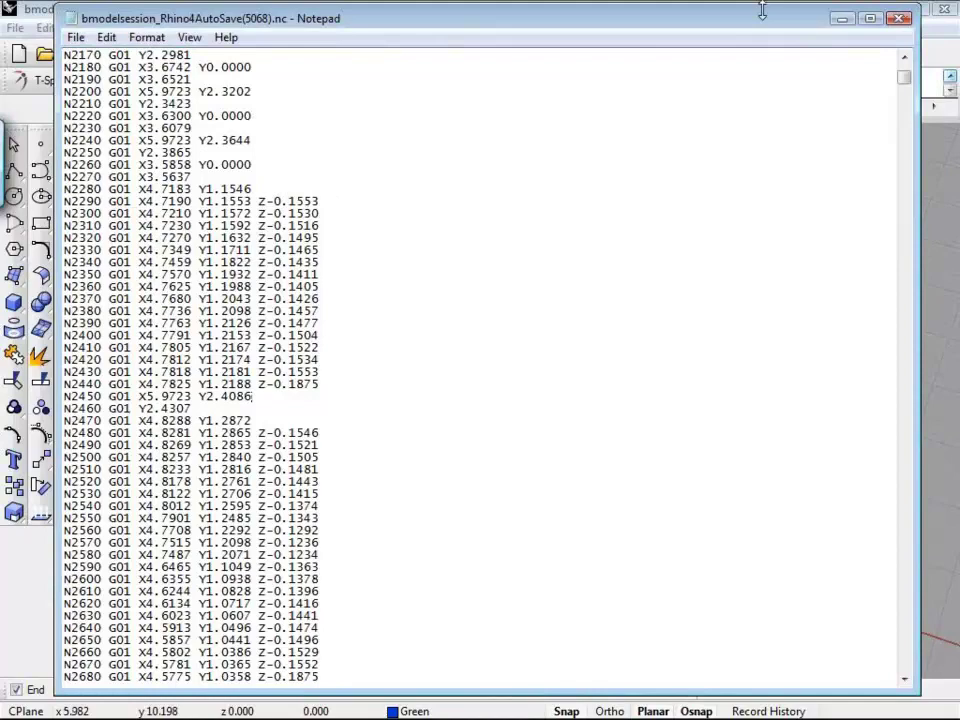
drag(772, 24, 414, 190)
drag(351, 197, 675, 16)
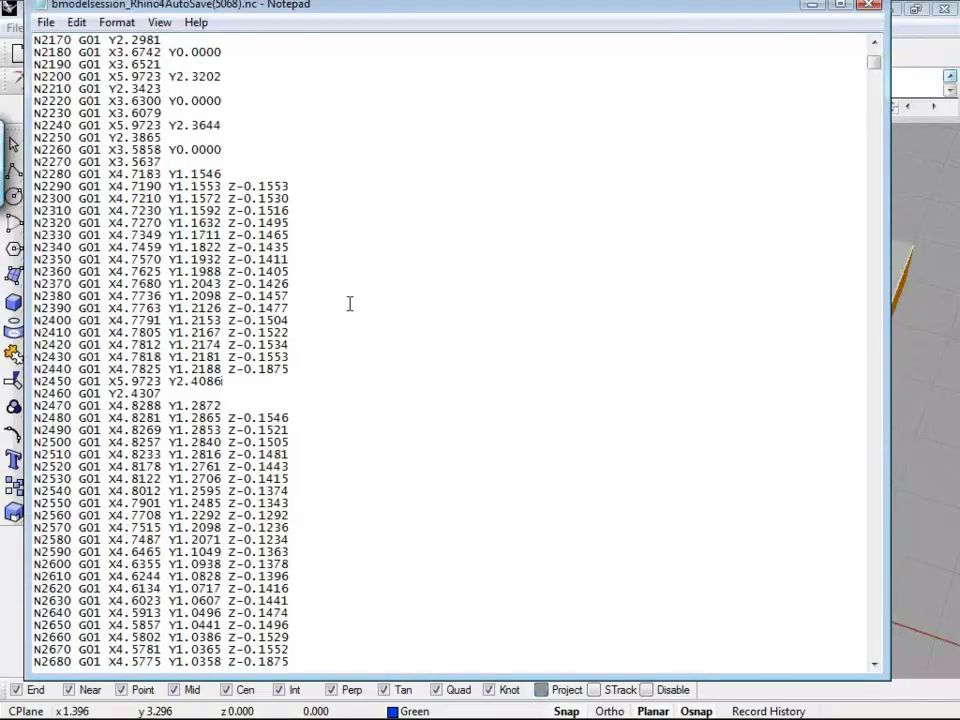
Step: Scroll to the G-code's end at M05, M09 and M30, then close Notepad
scroll(350, 303, down, 2)
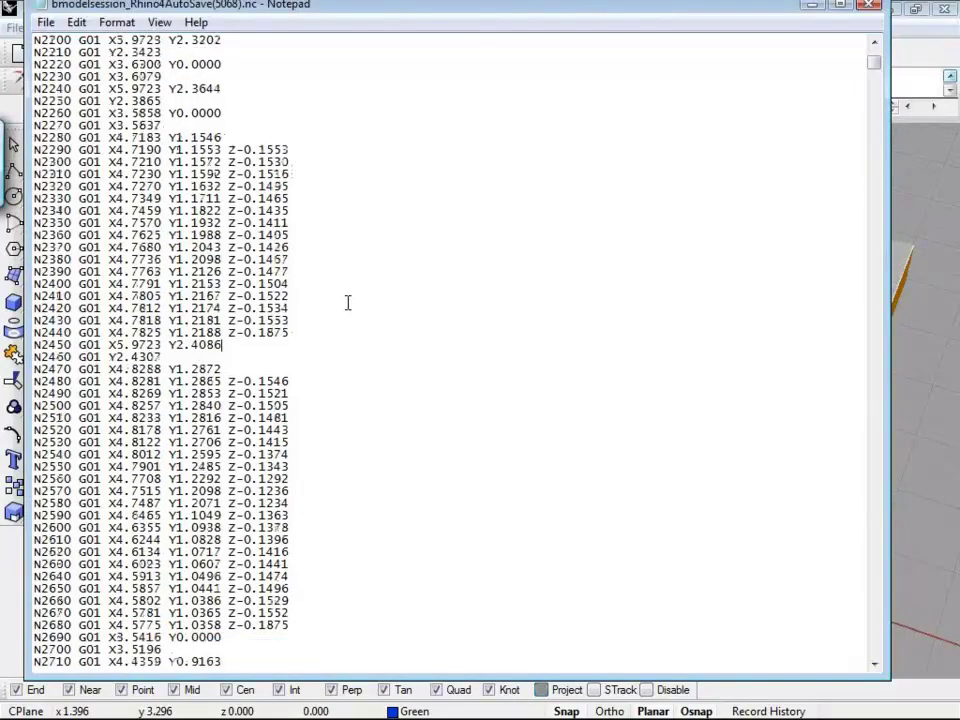
scroll(340, 305, down, 1)
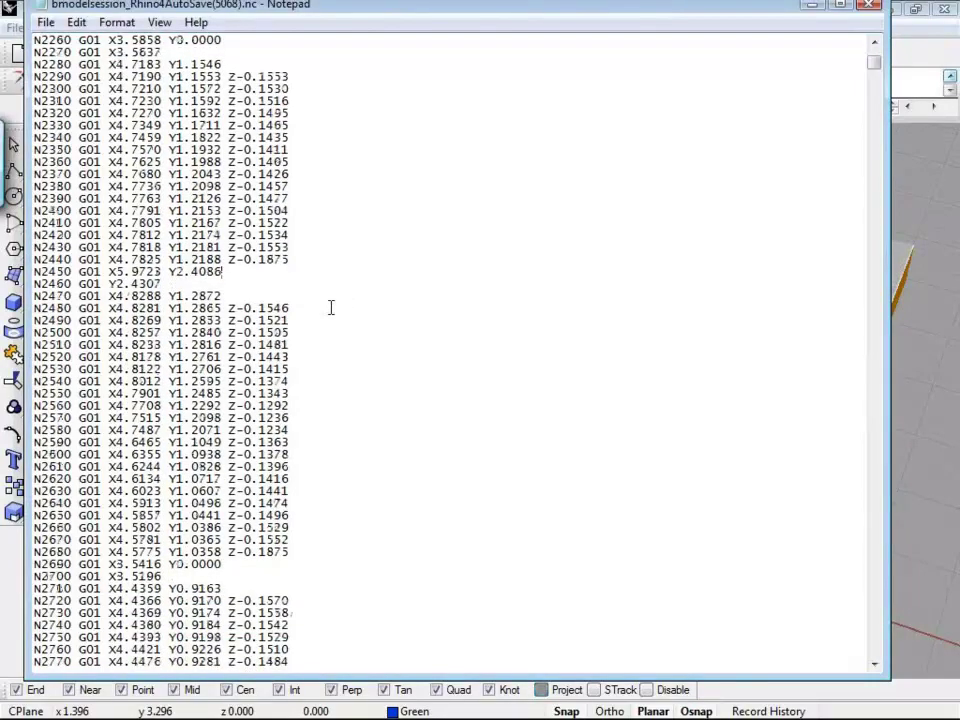
scroll(331, 307, down, 13)
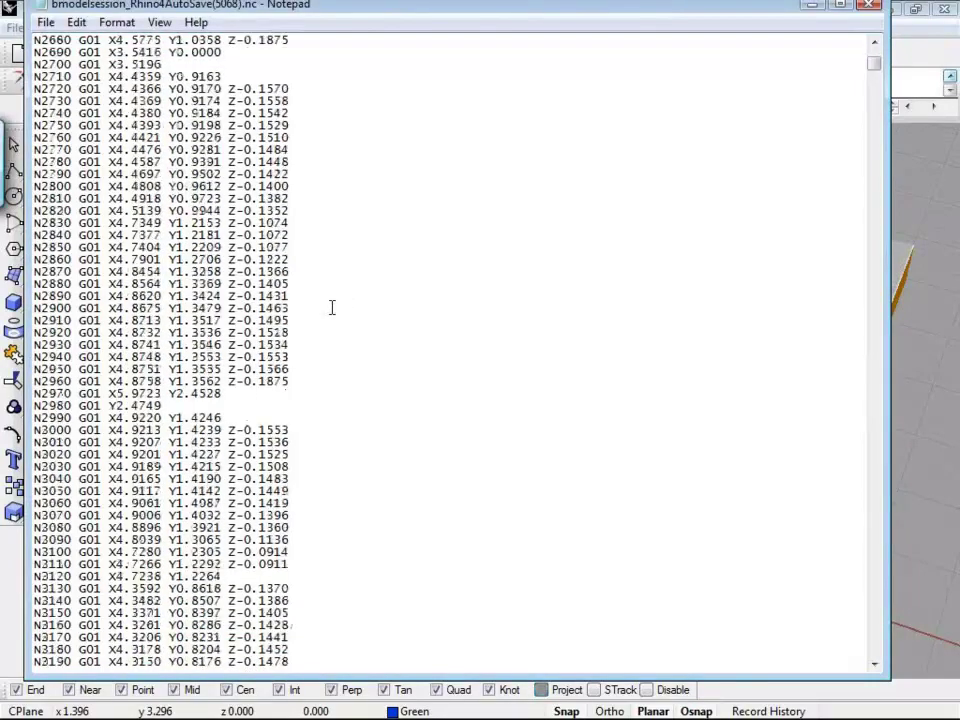
scroll(332, 307, down, 20)
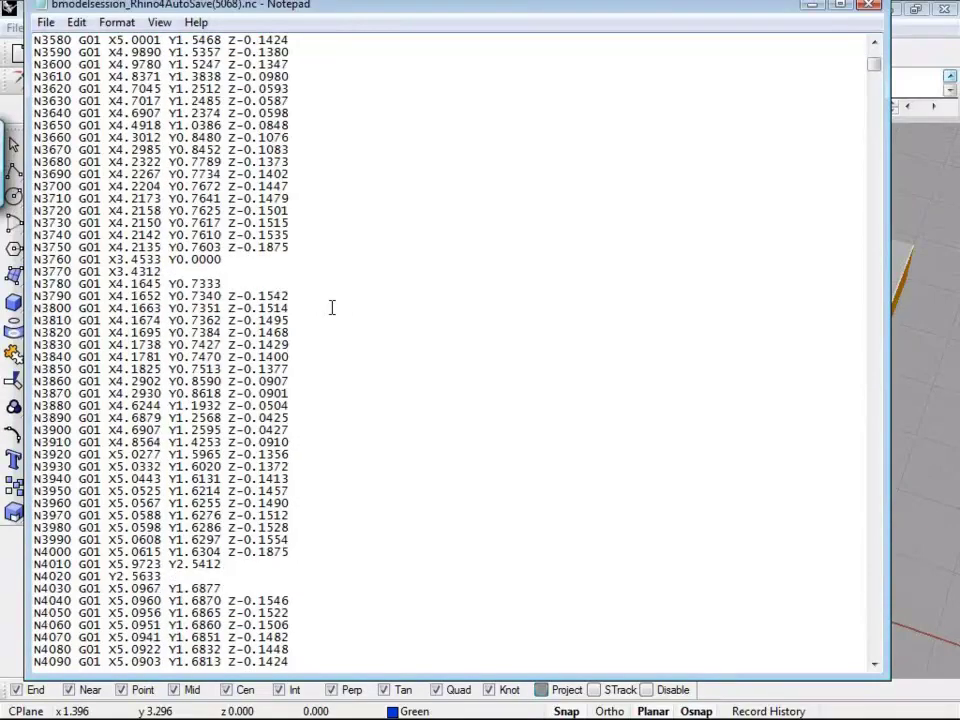
scroll(332, 307, down, 8)
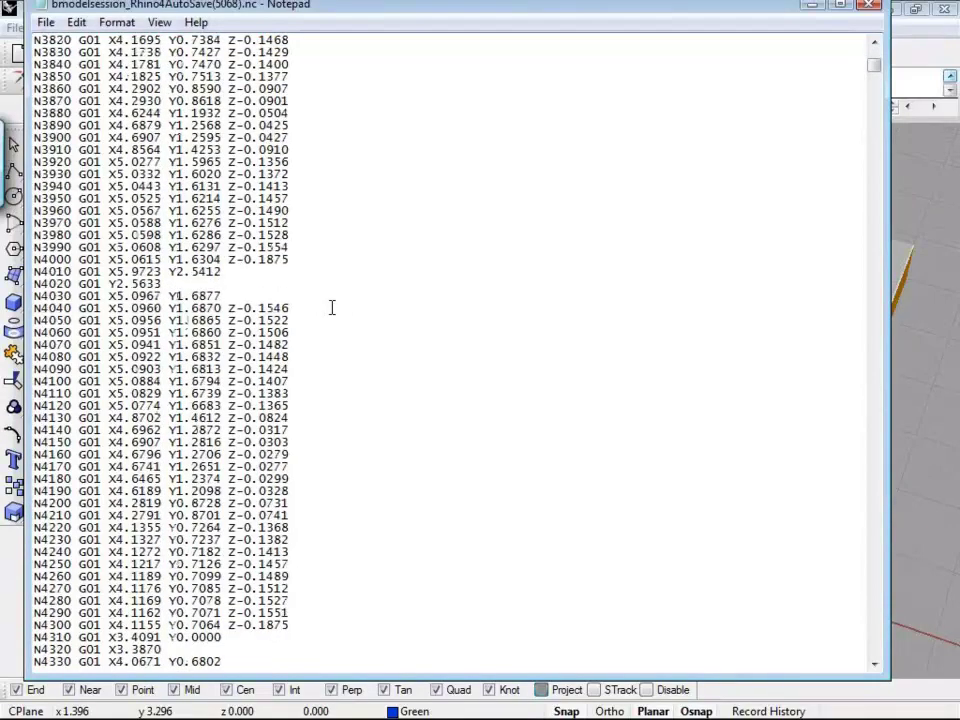
scroll(332, 307, down, 2)
scroll(332, 307, down, 5)
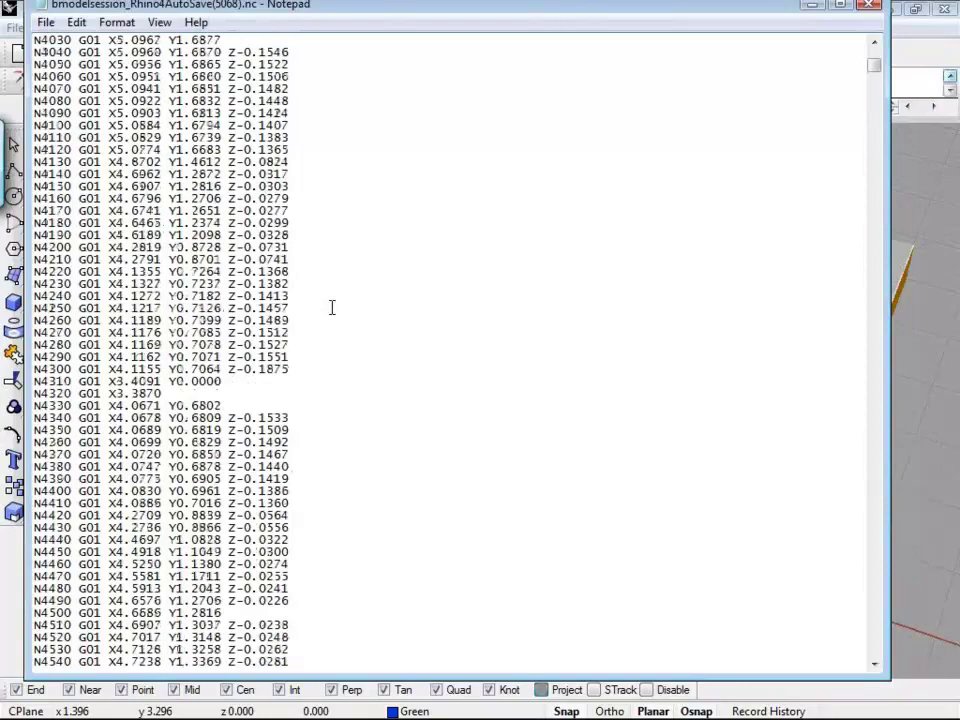
scroll(332, 307, down, 18)
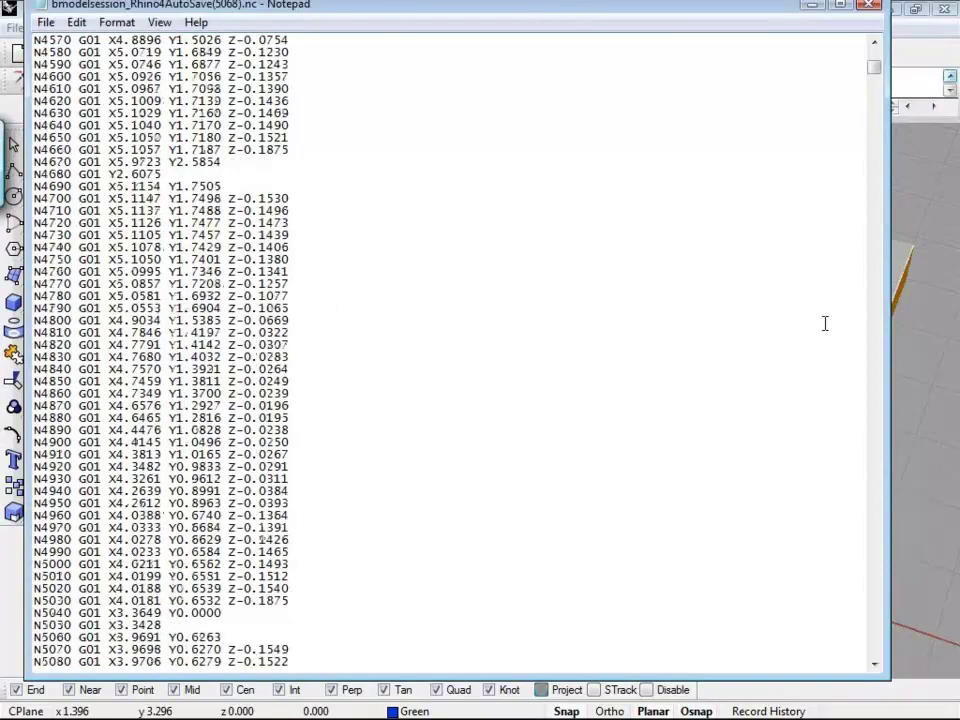
scroll(825, 323, down, 20)
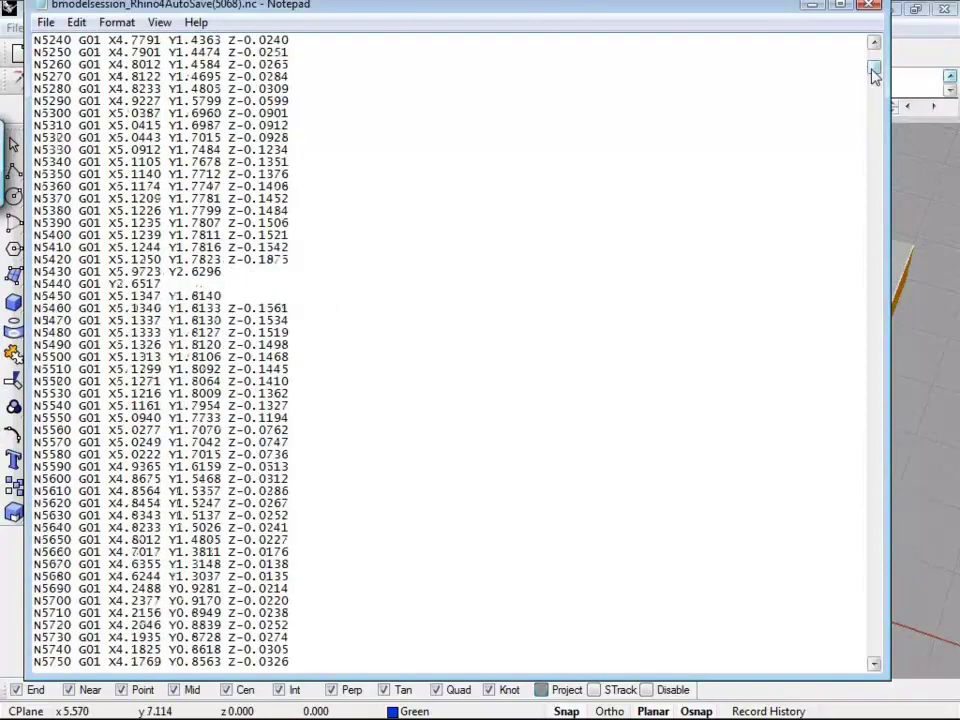
drag(874, 70, 910, 671)
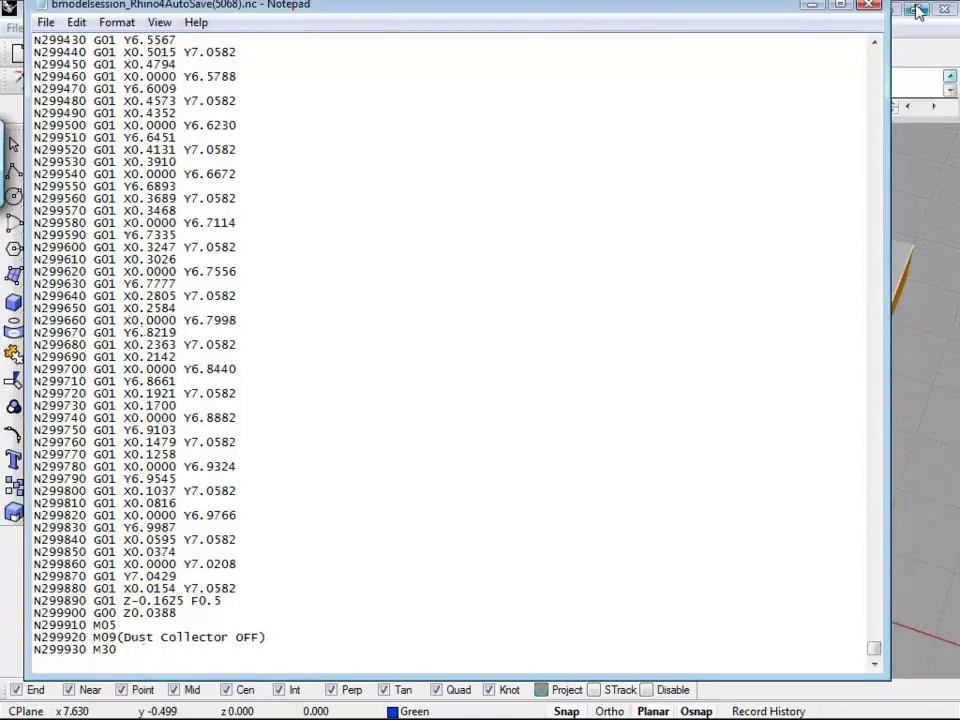
click(874, 7)
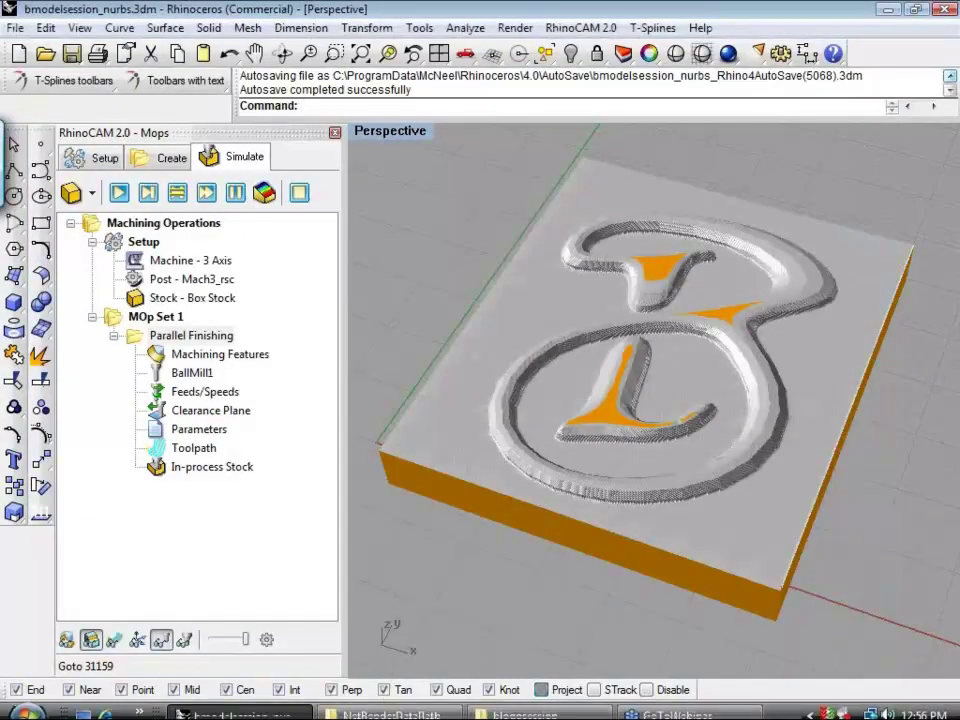
Step: Start Windows Media Player from the Start menu to show the CNC Webinar playlist
mouse_move(480, 718)
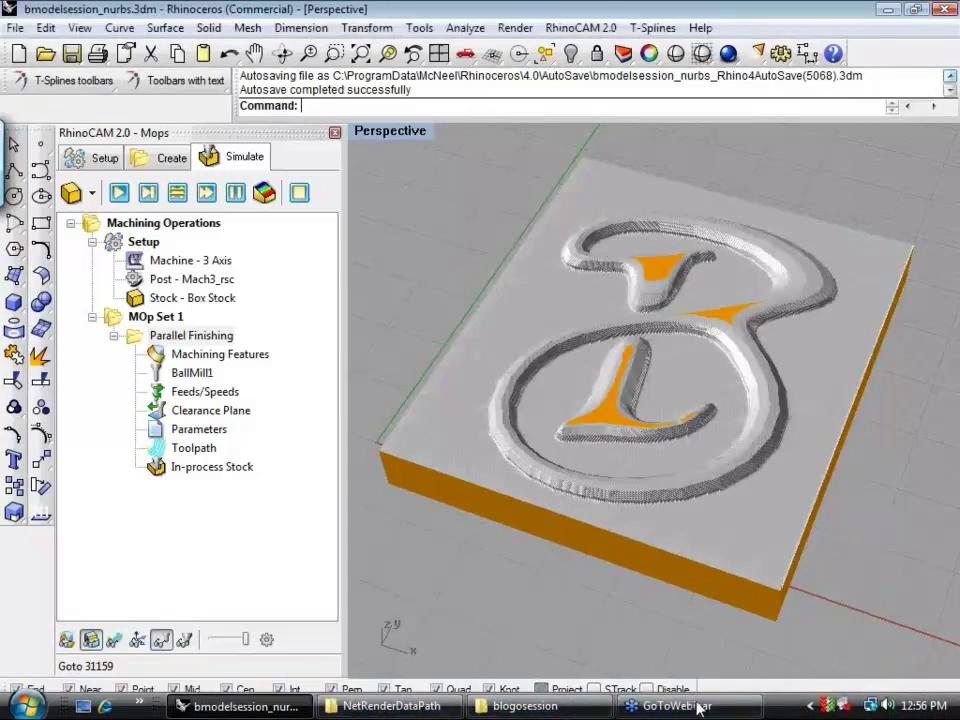
click(860, 706)
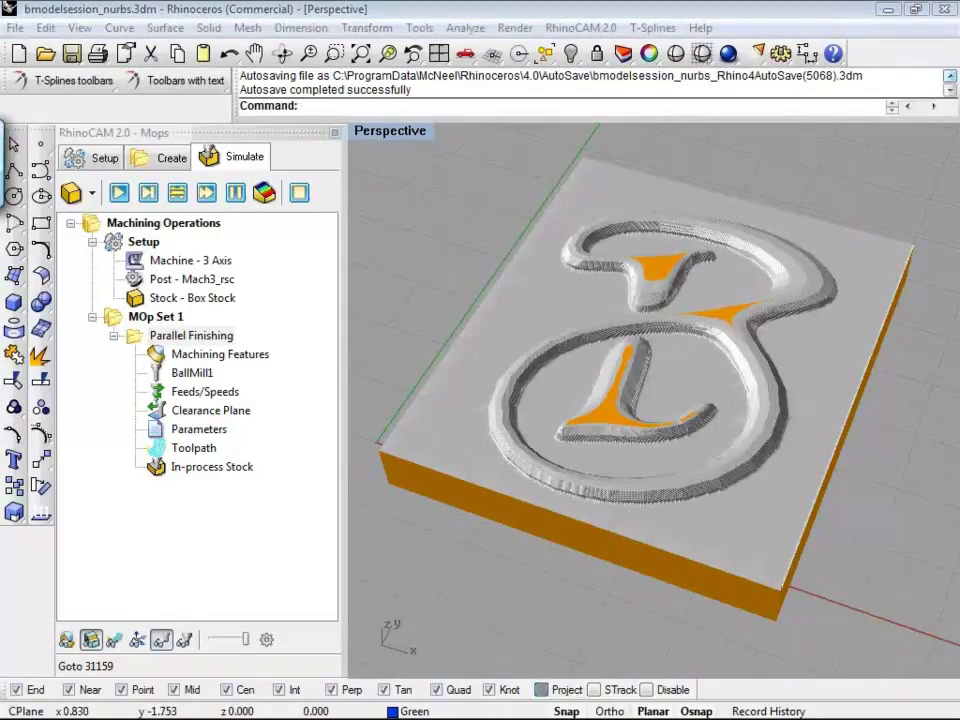
key(super)
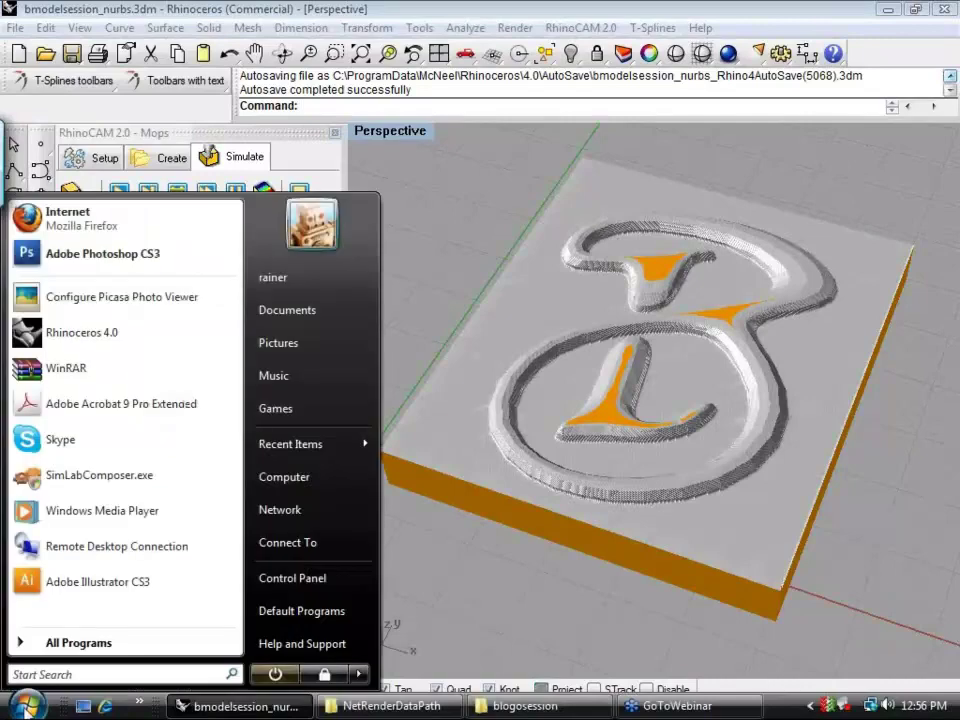
click(103, 512)
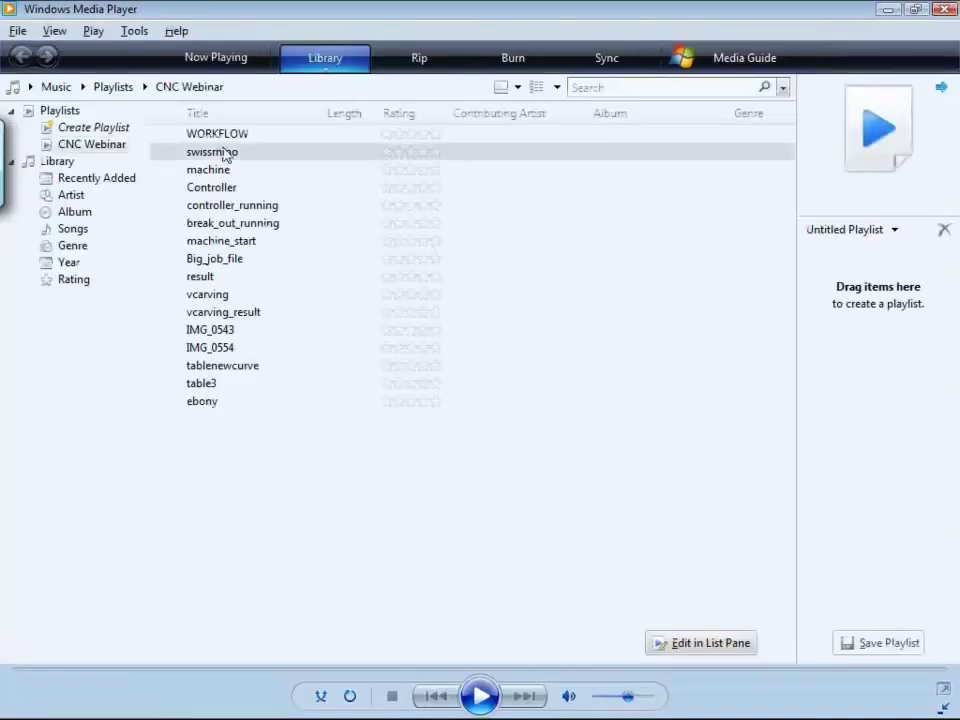
Step: Play controller_running, pause it once, then resume so playback continues into machine_start
double_click(244, 204)
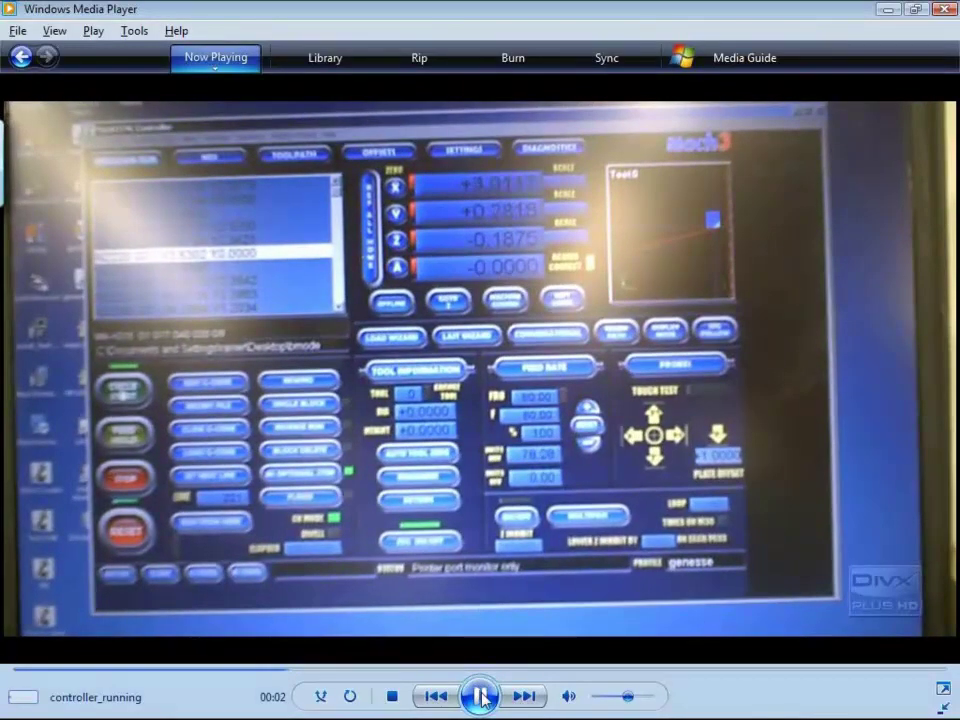
click(481, 697)
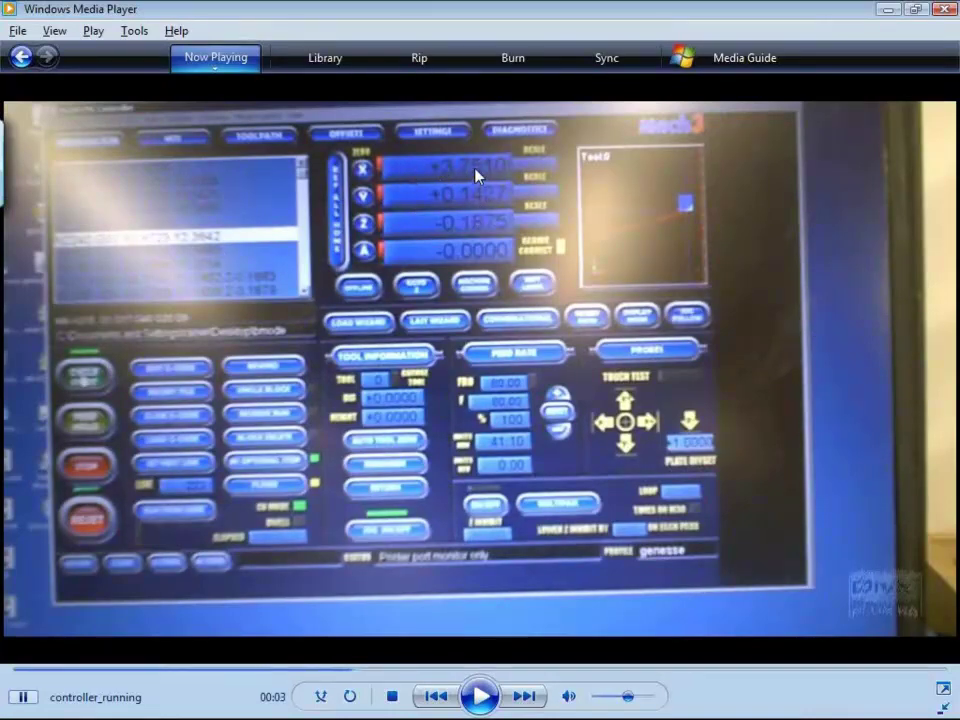
click(481, 698)
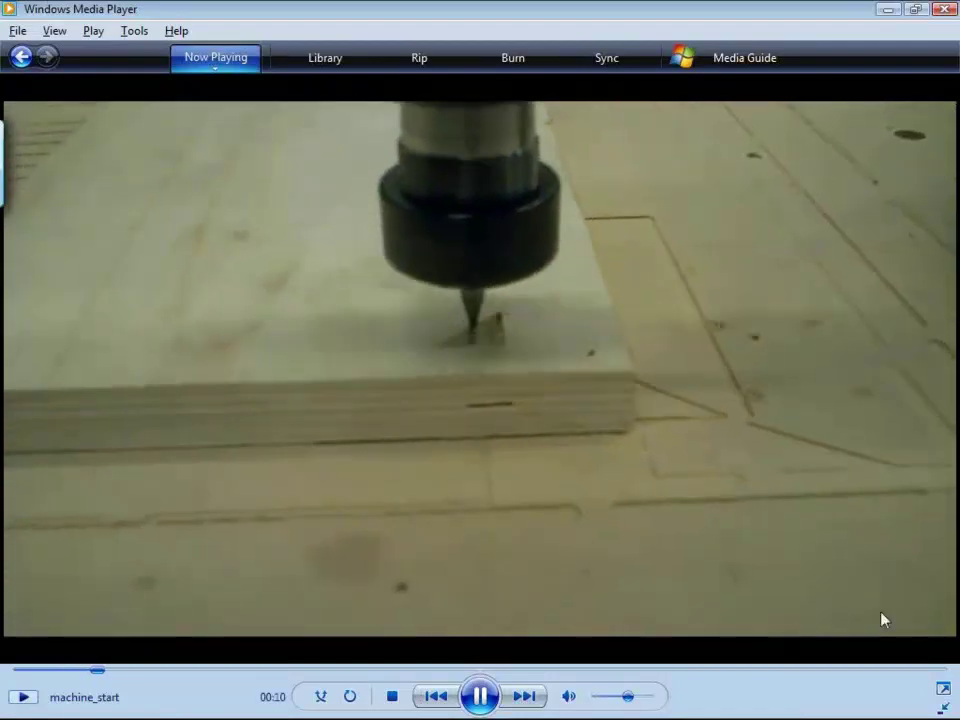
Step: Skip through machine_start toward its end, then advance to the Big_job_file clip
click(455, 669)
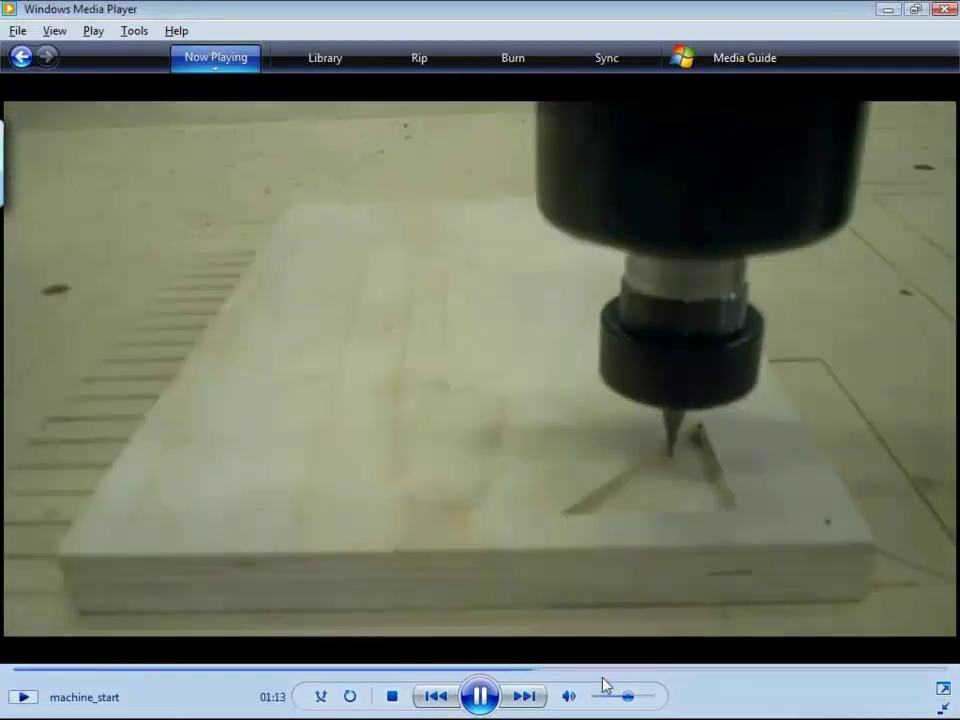
click(620, 670)
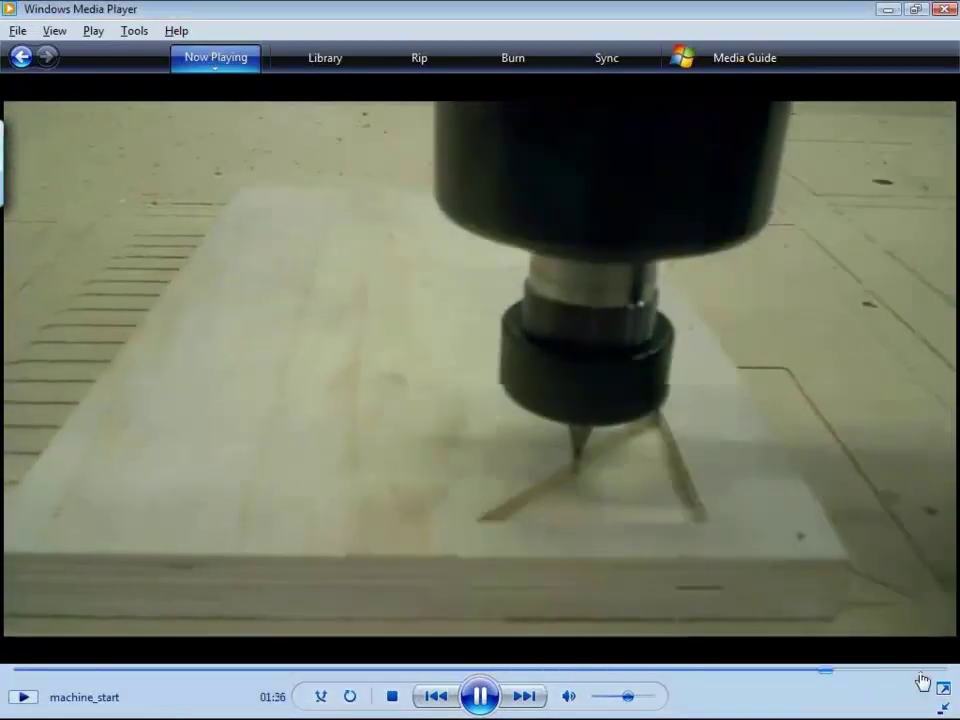
click(926, 669)
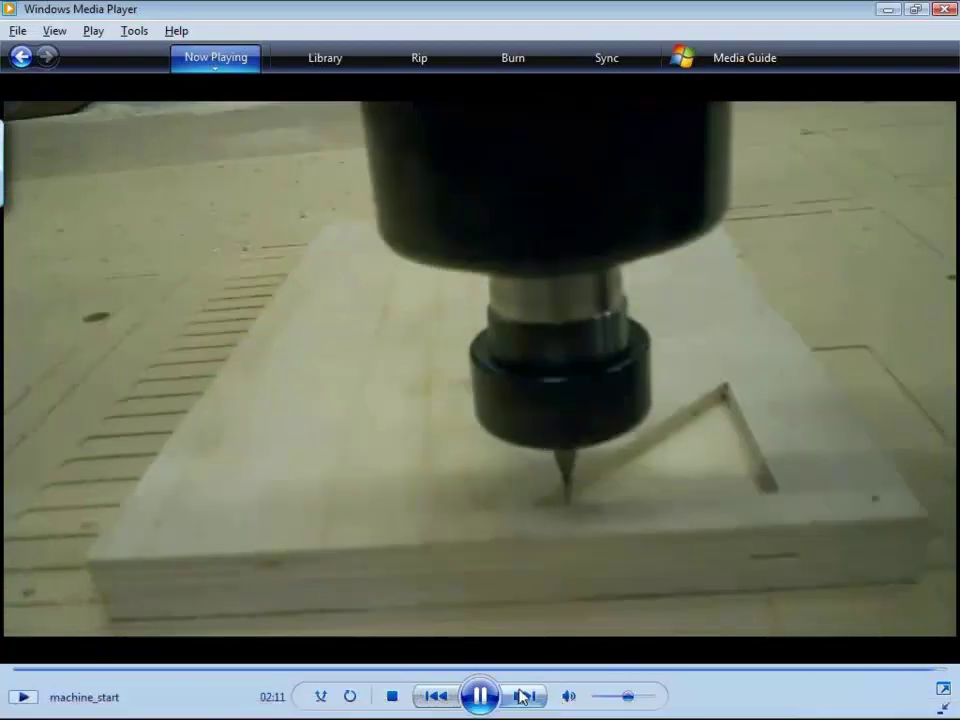
click(522, 697)
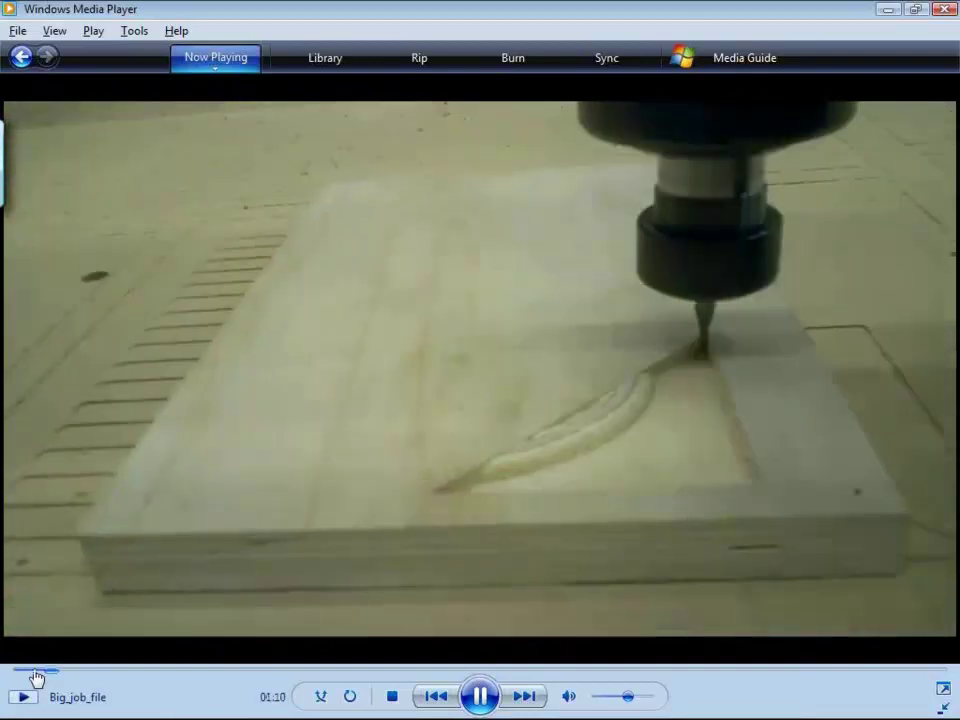
Step: Rewind Big_job_file to an earlier stage of the carving
click(36, 677)
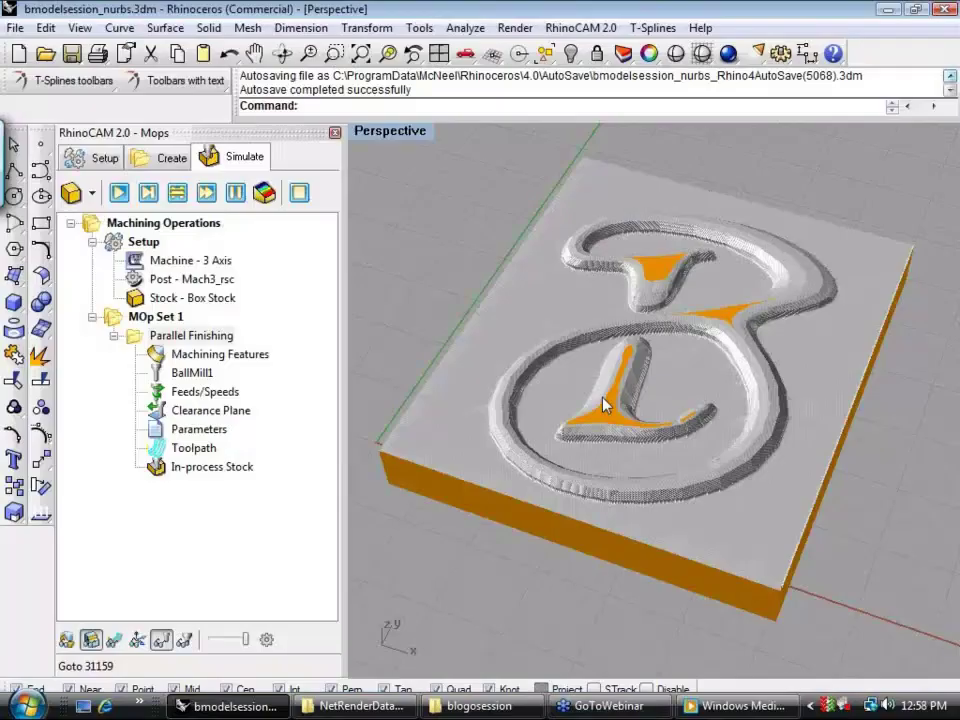
Step: Display and select the Parallel Finishing toolpath over the stock, then return to Windows Media Player
click(114, 639)
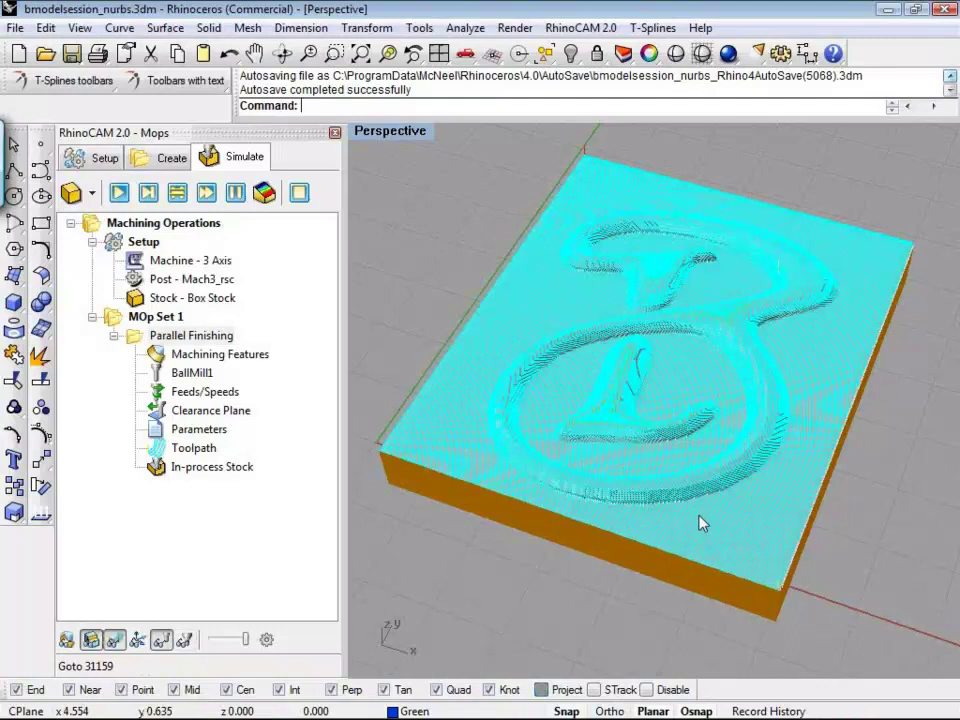
click(731, 507)
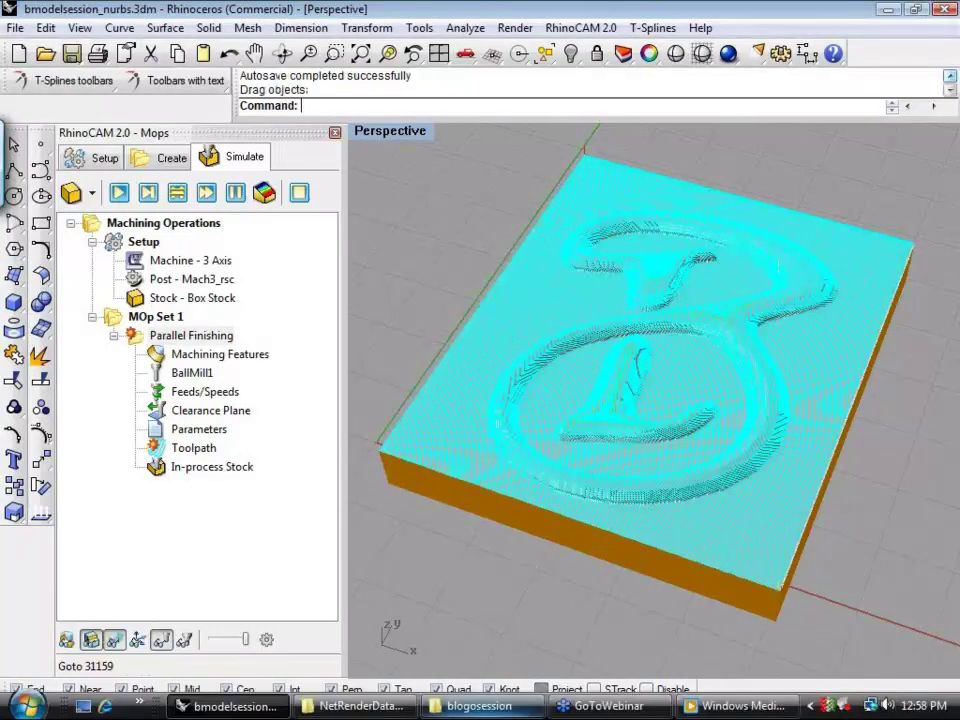
click(735, 707)
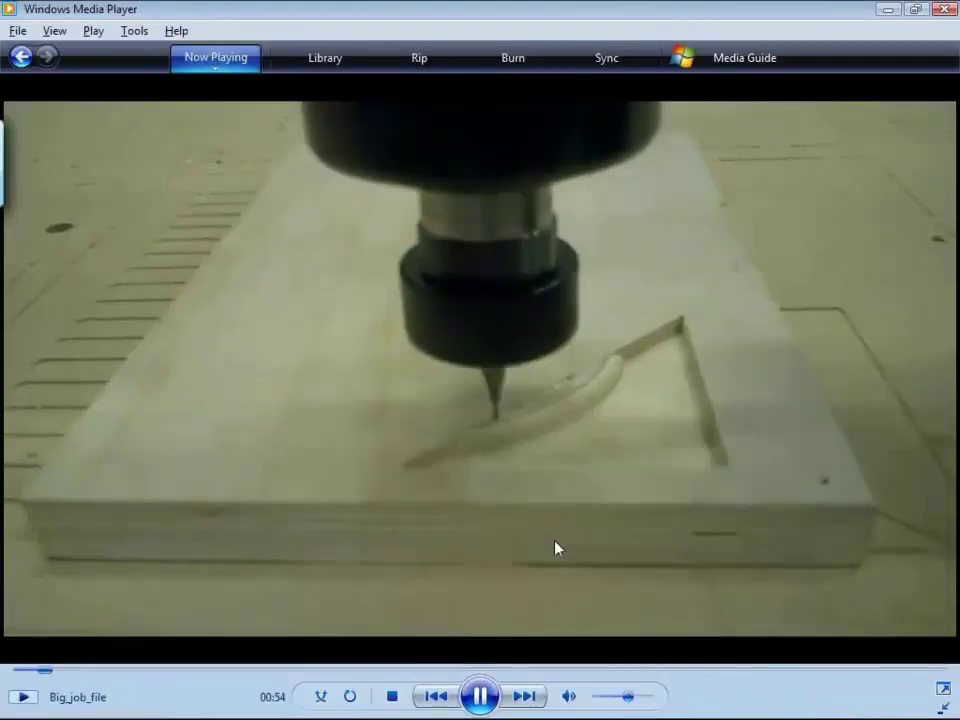
Step: Jump through Big_job_file stage by stage to 35:09 of 35:57, the B-and-L relief nearly carved
click(98, 670)
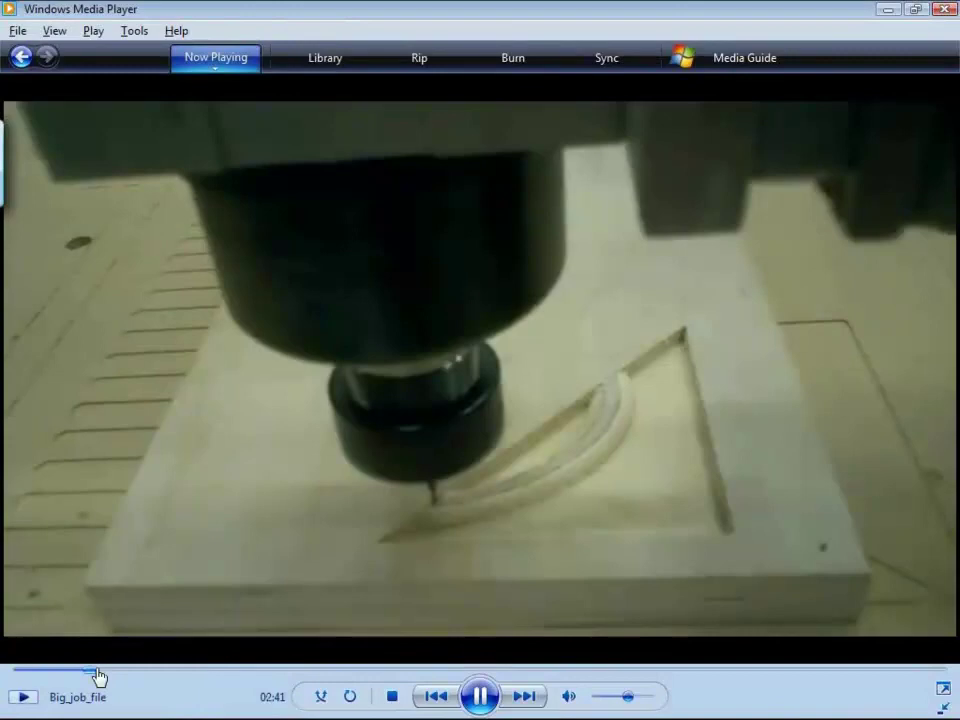
click(155, 670)
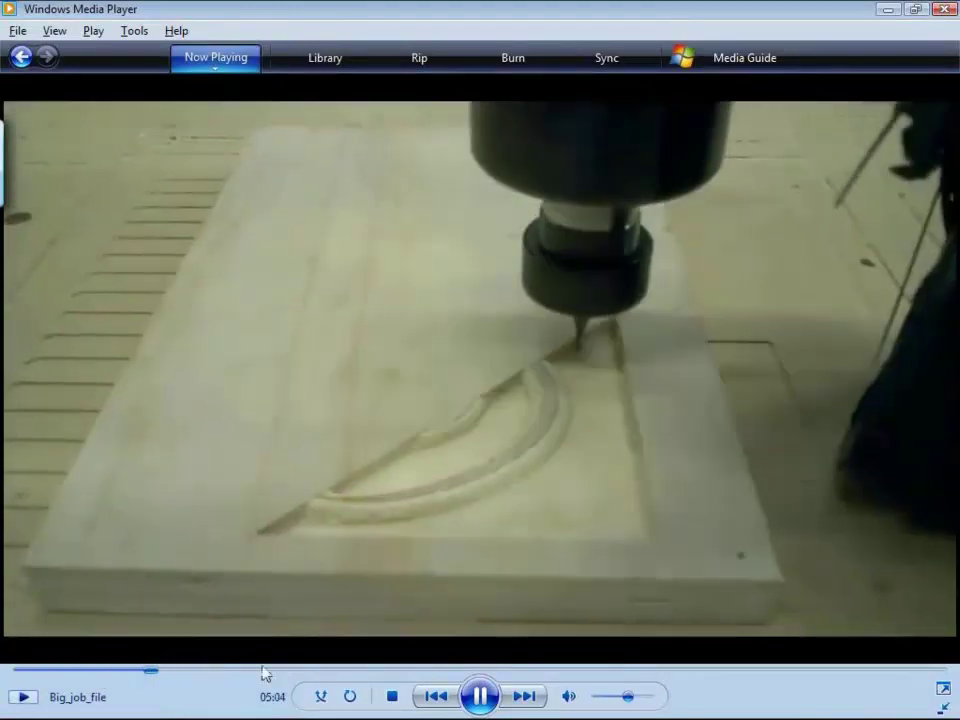
click(277, 672)
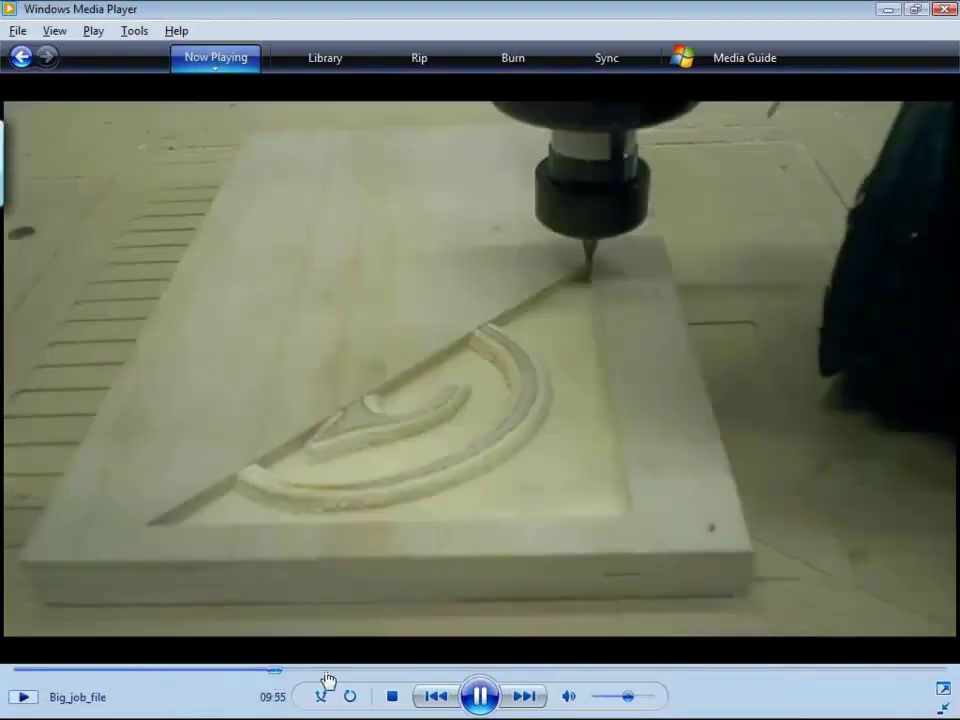
click(326, 671)
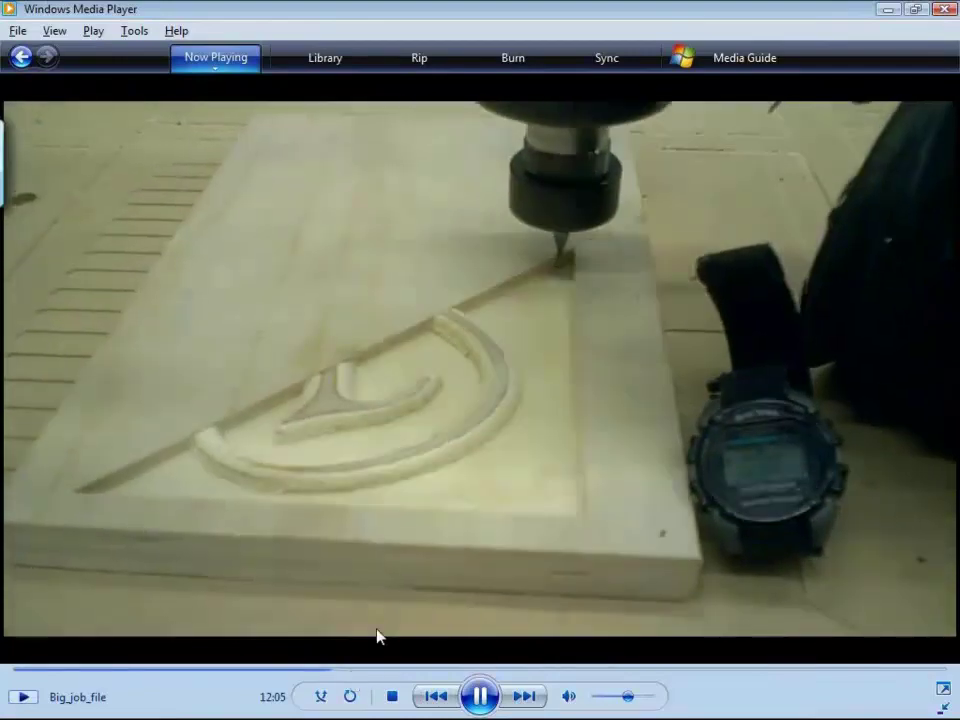
click(350, 669)
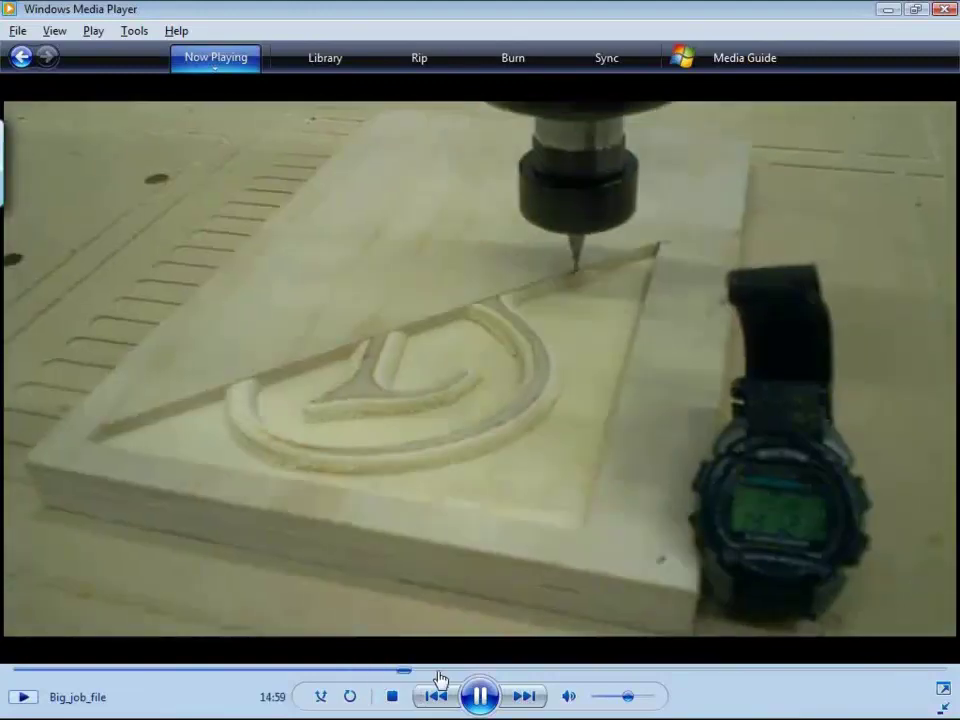
click(438, 670)
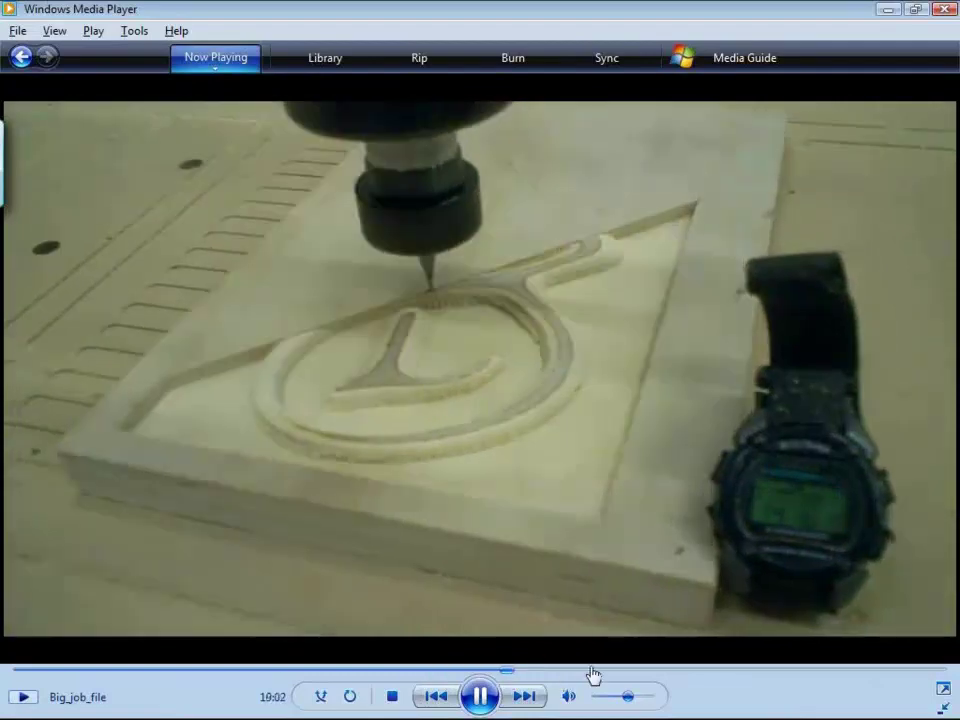
click(591, 671)
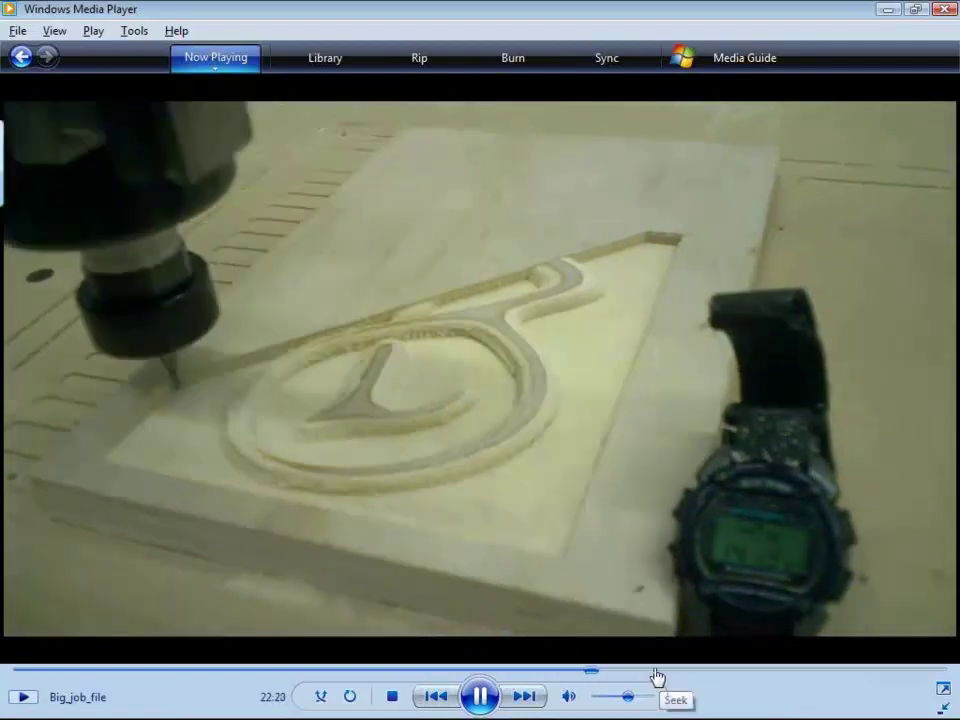
click(658, 671)
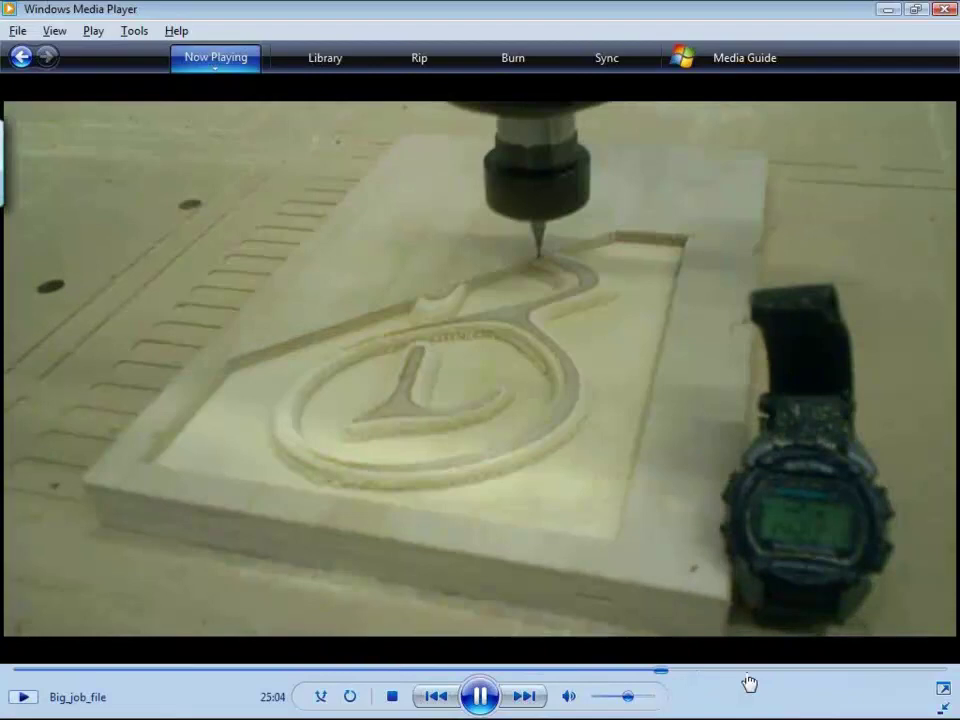
click(753, 671)
click(801, 671)
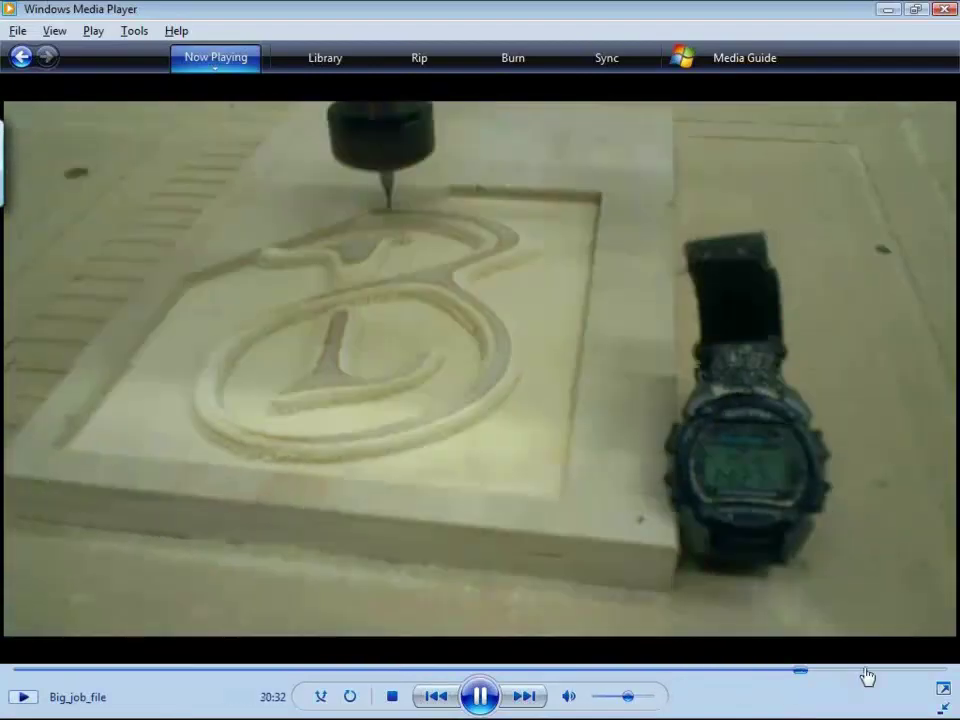
click(866, 671)
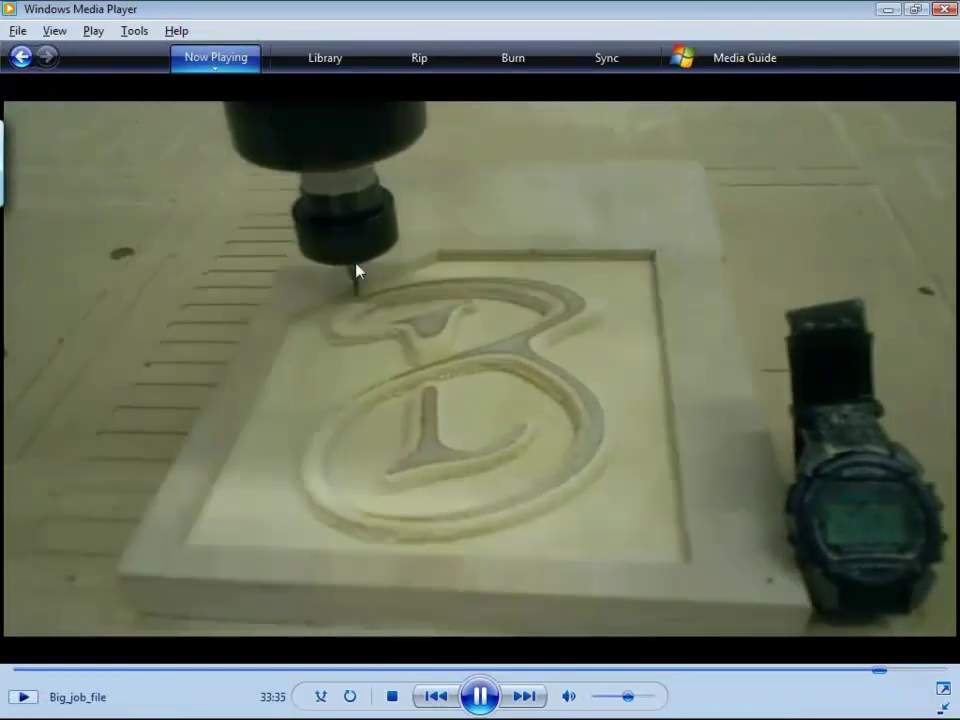
click(901, 672)
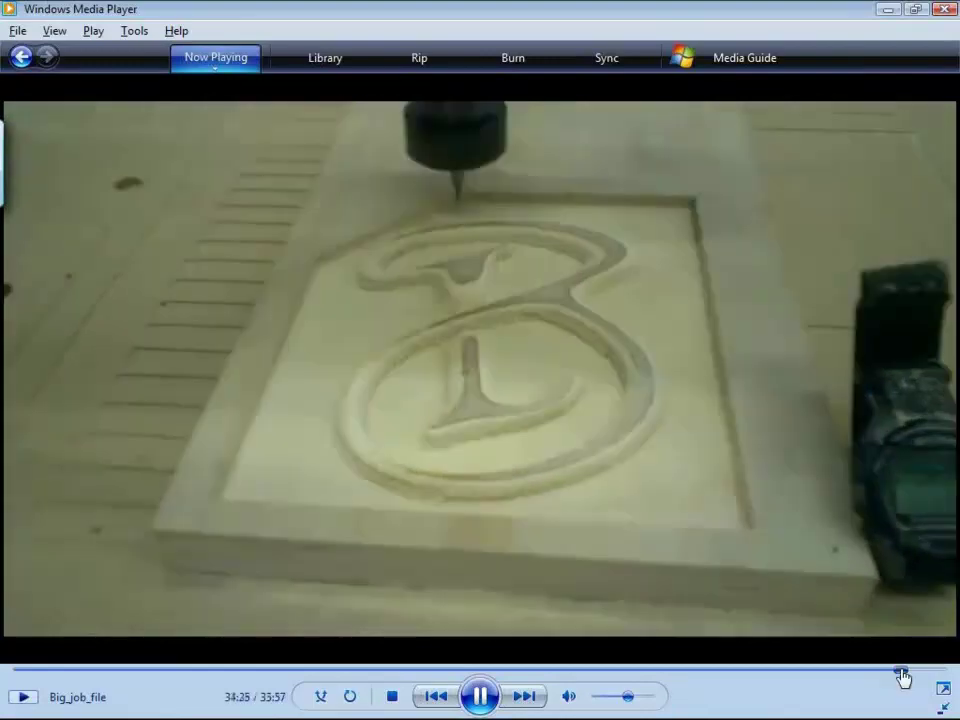
click(918, 672)
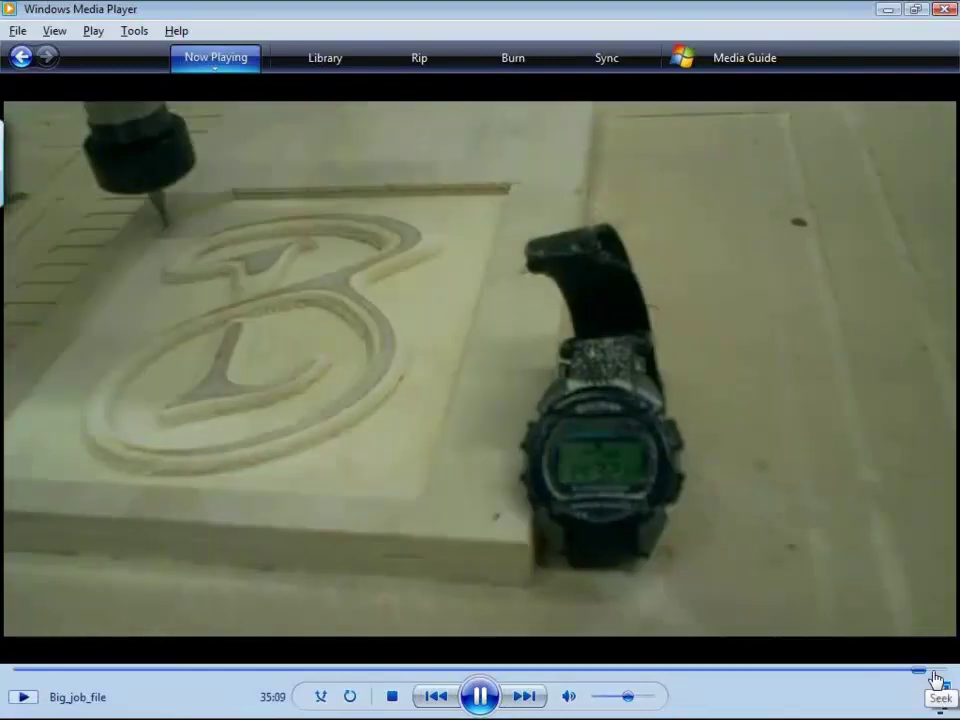
Step: Skip Big_job_file to its very end so playback moves on to the next clip
click(932, 673)
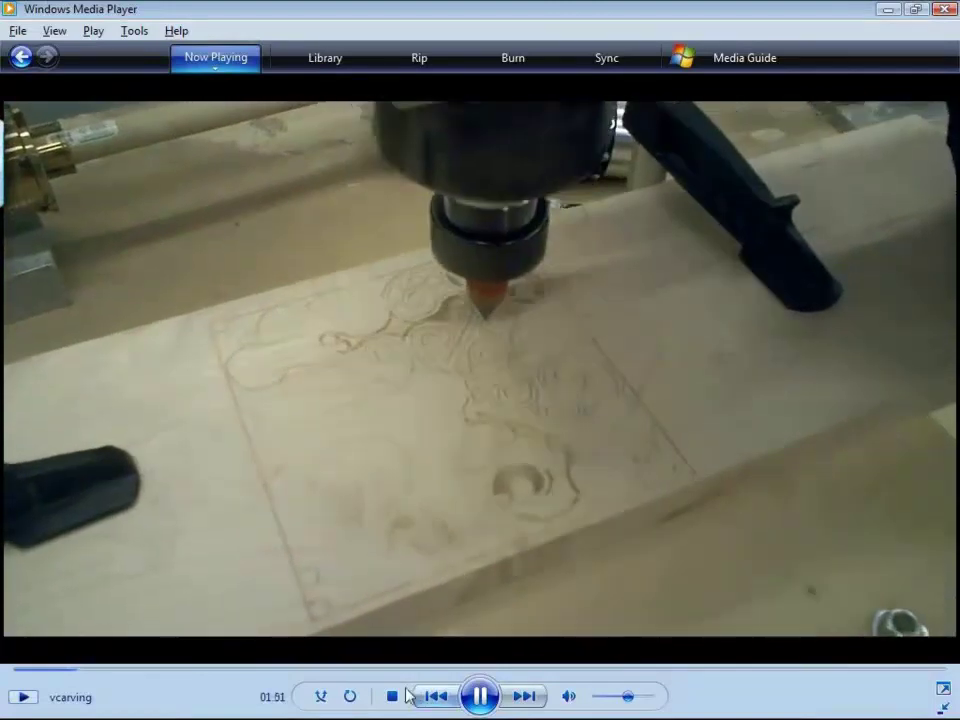
Step: Jump the vcarving clip ahead to 07:33, with the ornamental scroll panel largely engraved
click(318, 669)
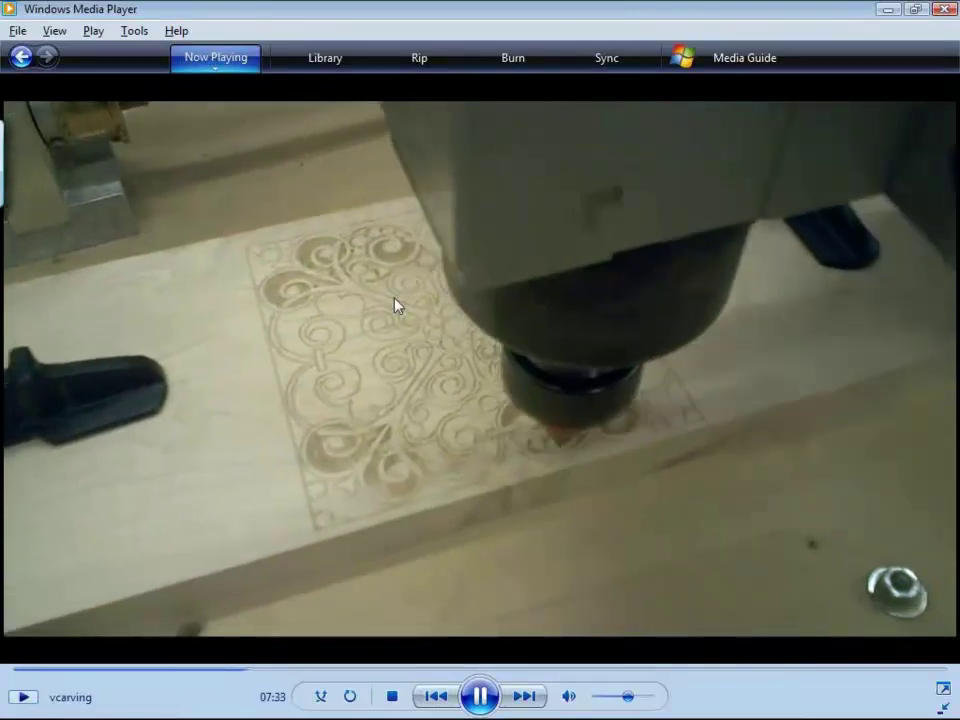
Step: Skip ahead through the vcarving video until the ornamental panel is nearly fully carved
click(283, 670)
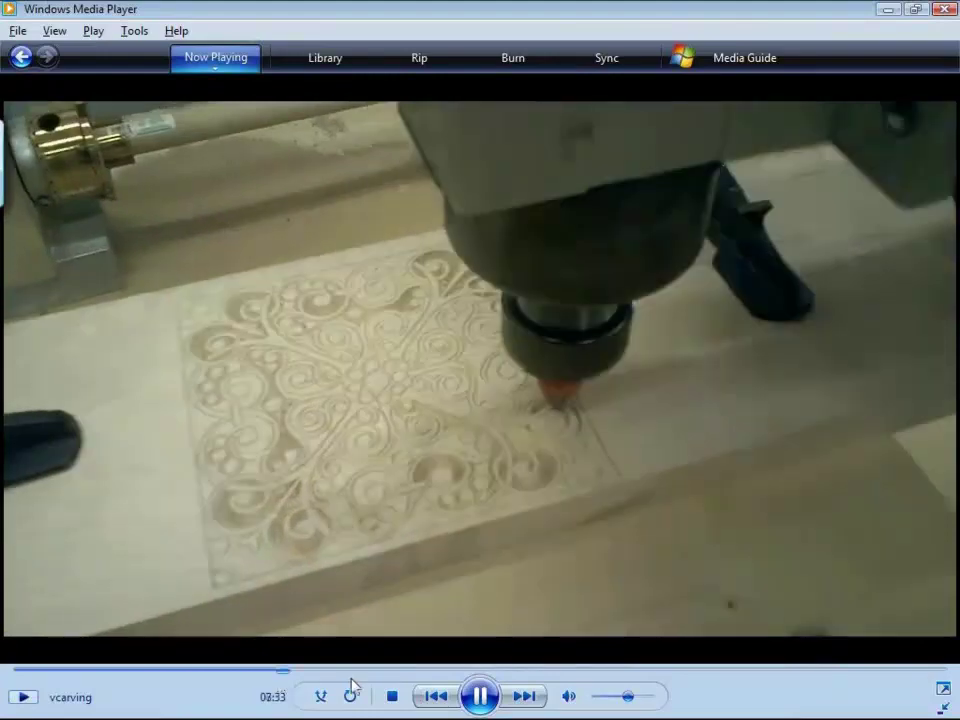
click(478, 670)
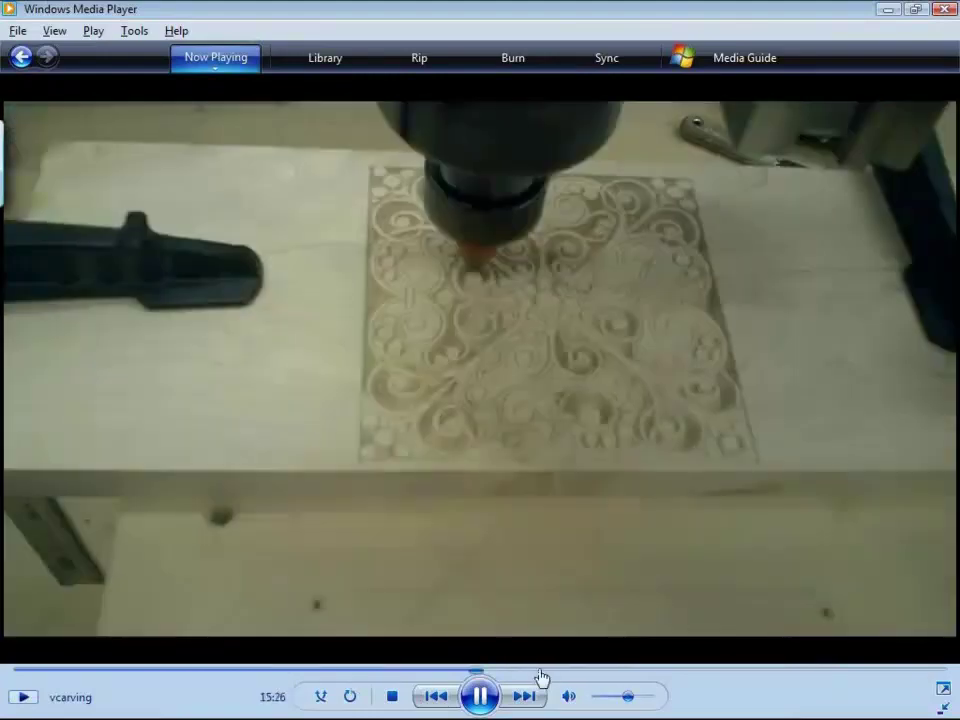
click(540, 671)
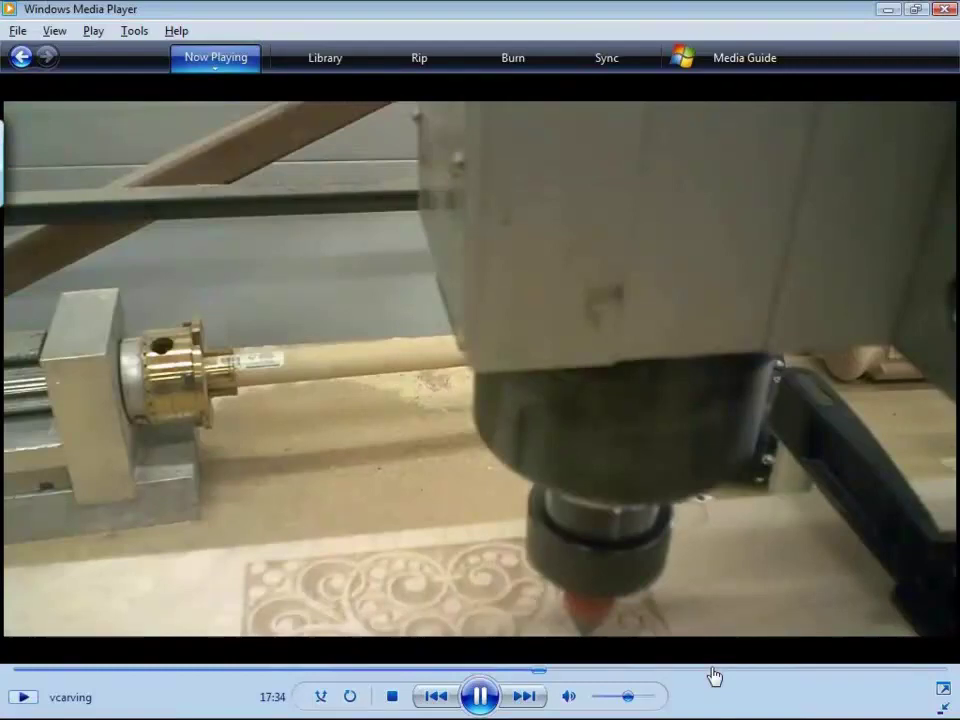
click(728, 671)
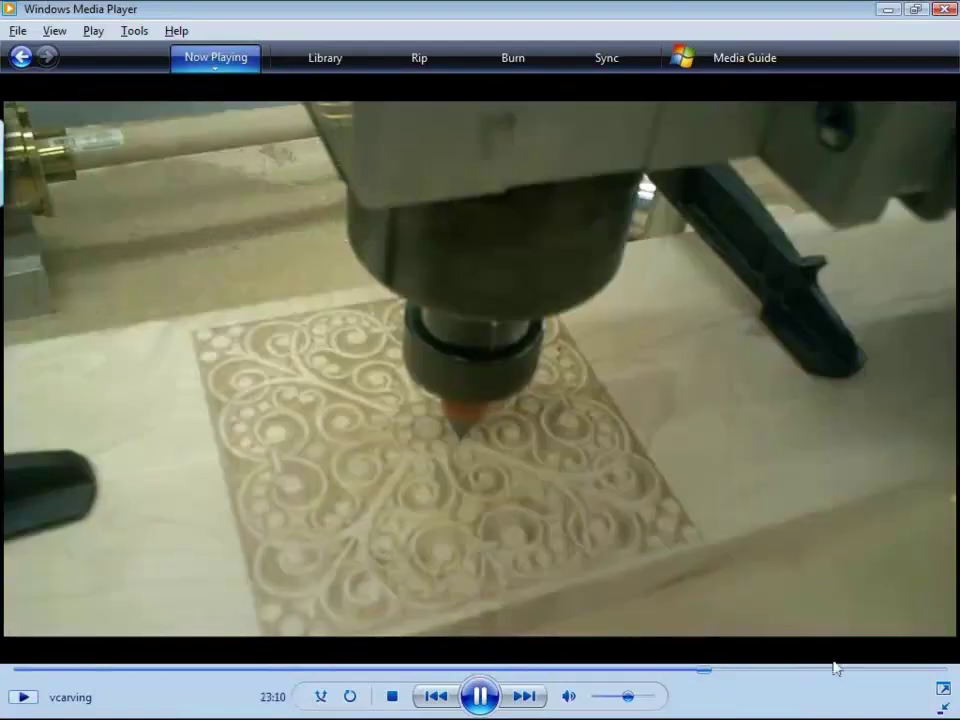
click(822, 671)
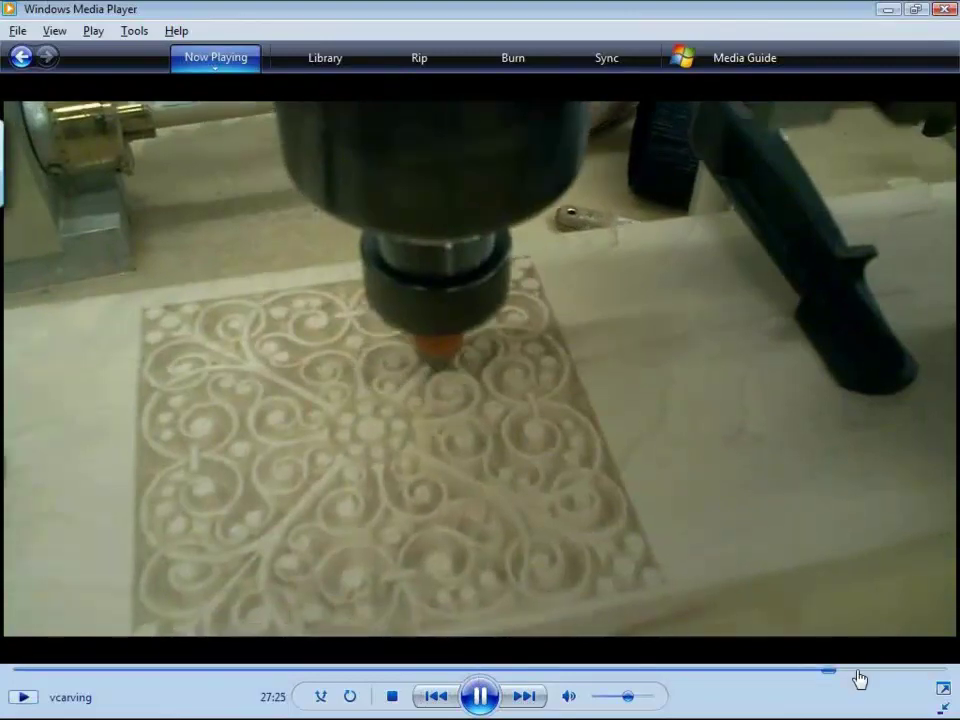
click(898, 671)
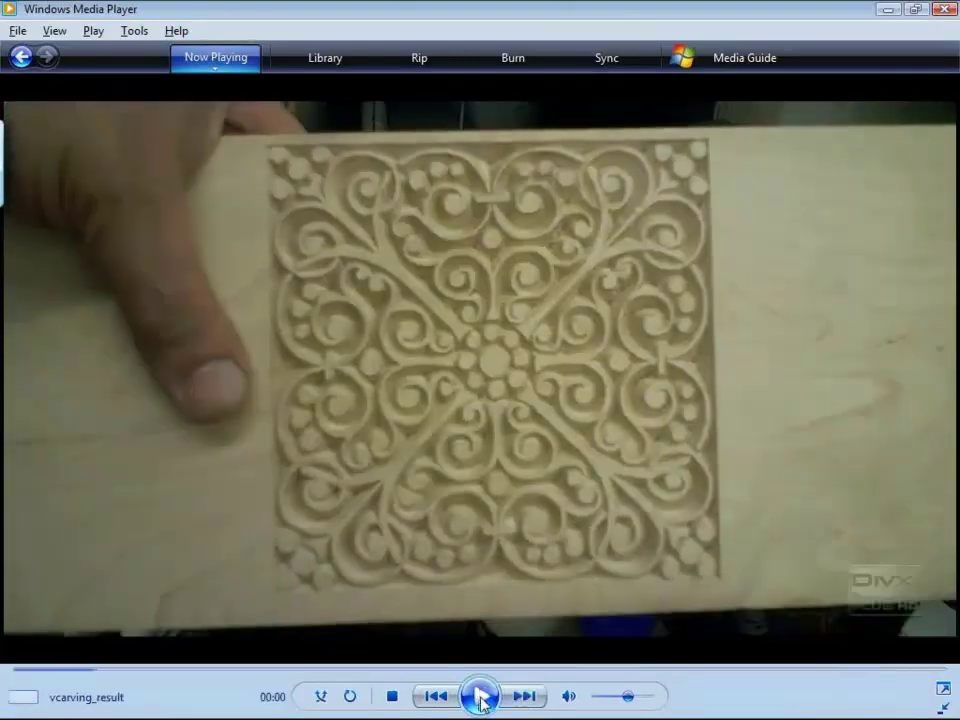
Step: Play the vcarving_result clip of the finished plywood scroll panel
click(480, 699)
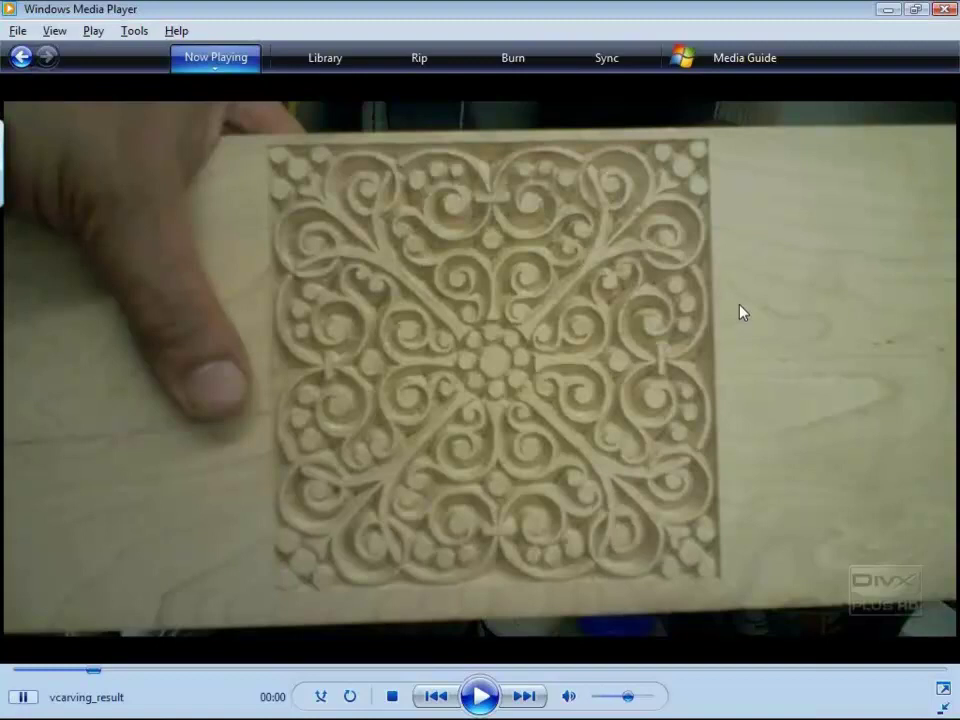
Step: Return to Rhinoceros and launch RhinoCAM's Post-Processor Generator from the Setup tools
mouse_move(279, 703)
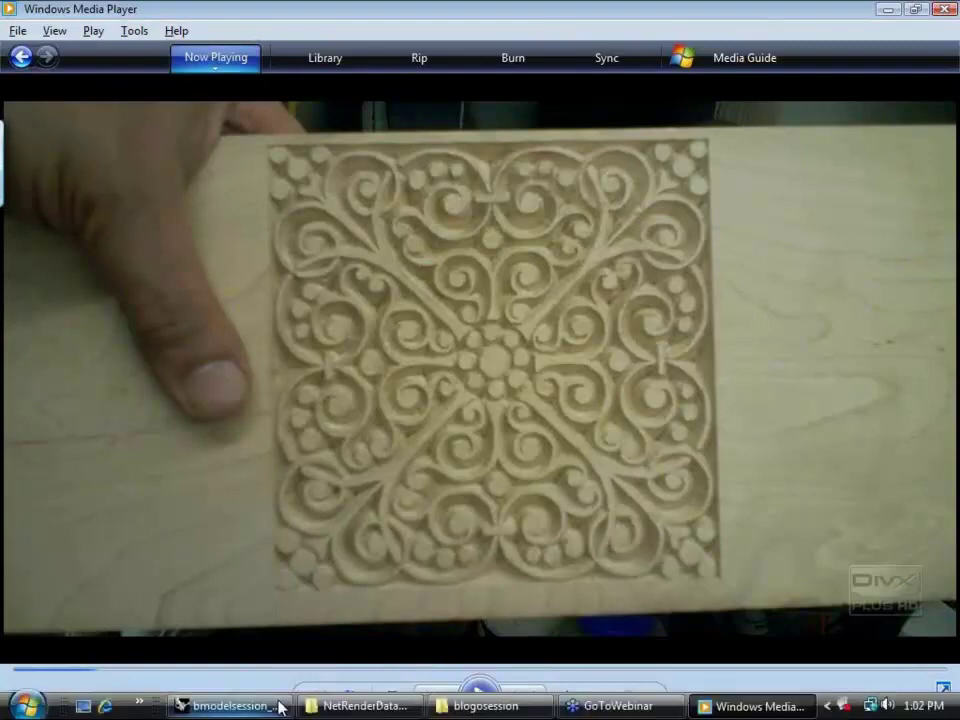
click(205, 706)
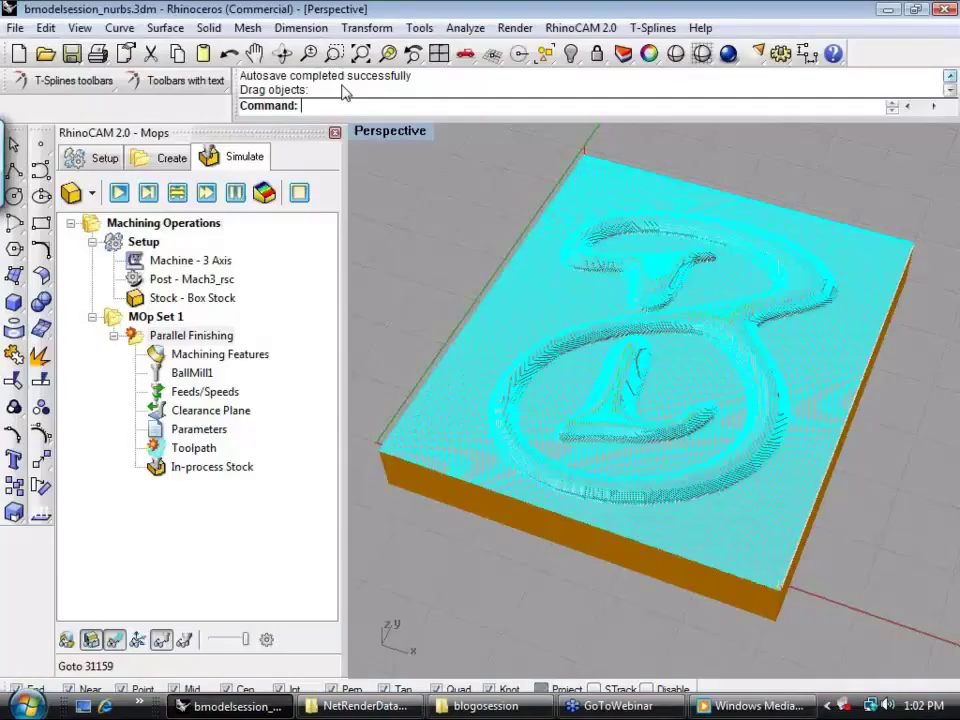
click(116, 162)
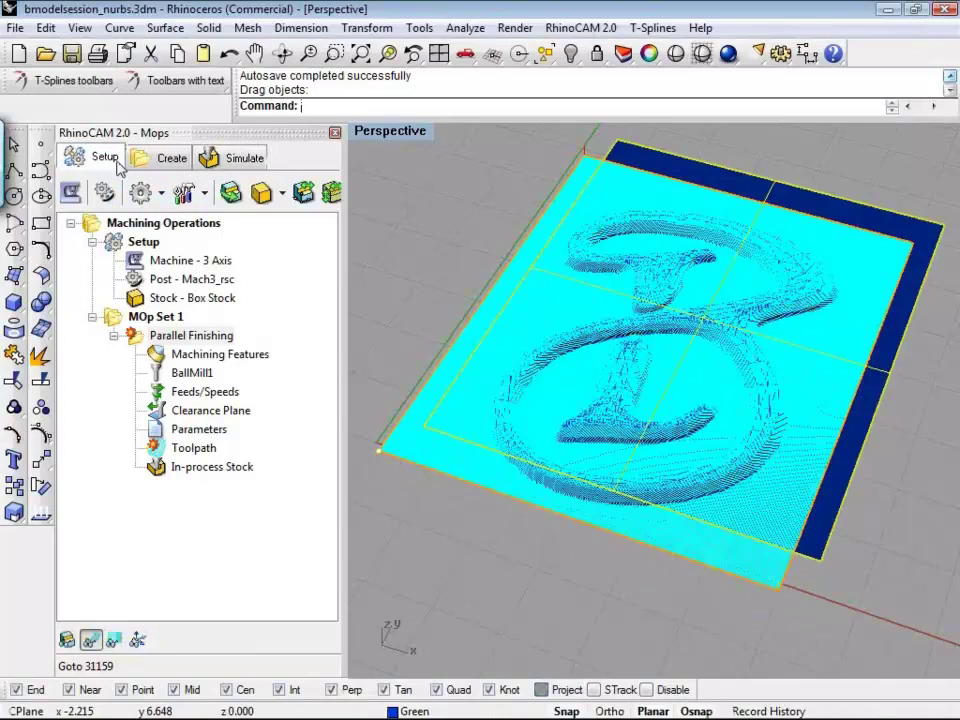
click(160, 192)
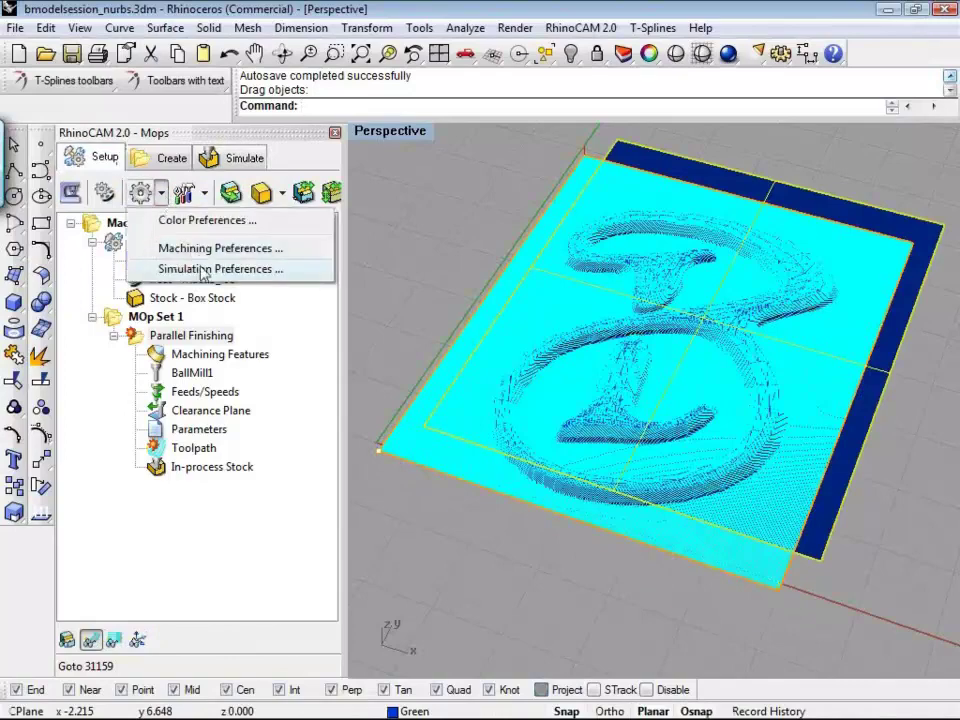
click(207, 198)
click(206, 196)
click(266, 246)
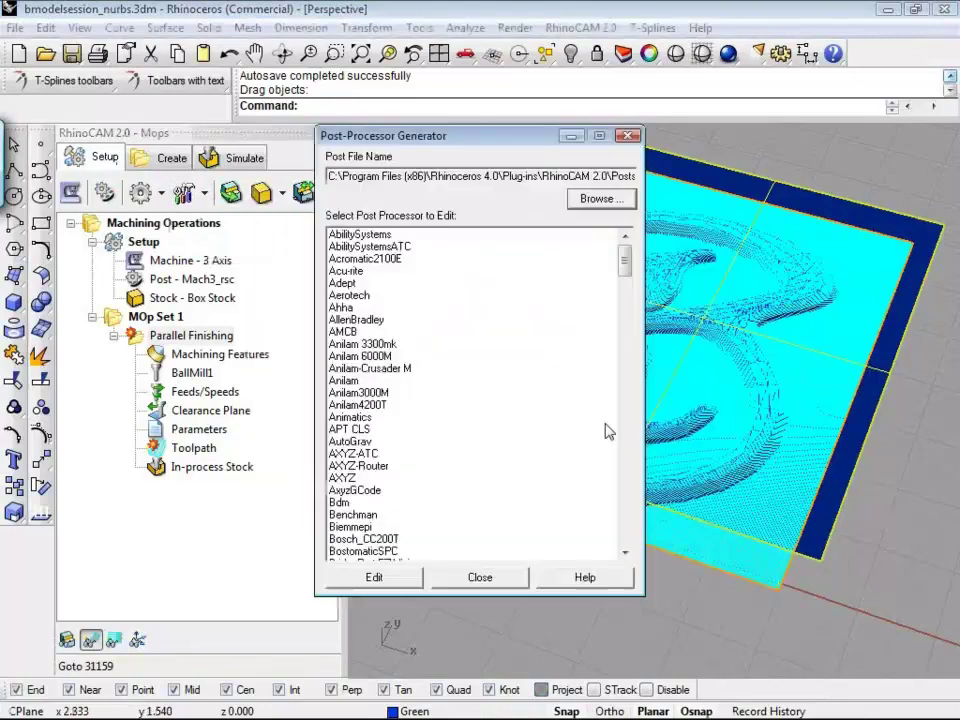
Step: Dismiss the COMODO sandbox prompt, reposition the dialog, and scroll the post processor list
drag(529, 140, 466, 32)
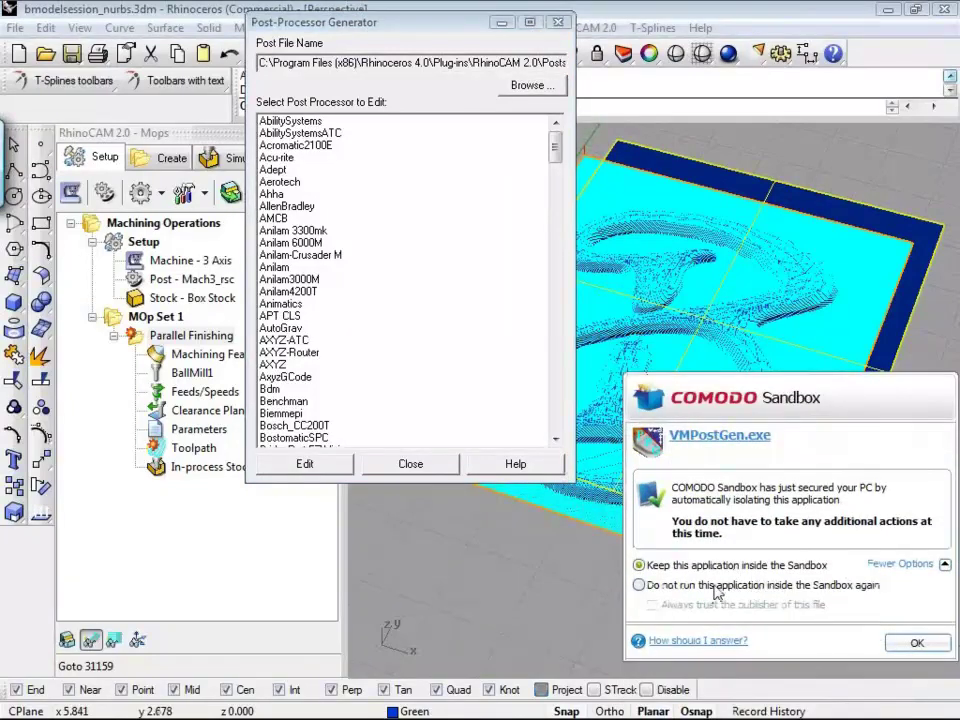
click(643, 585)
click(916, 642)
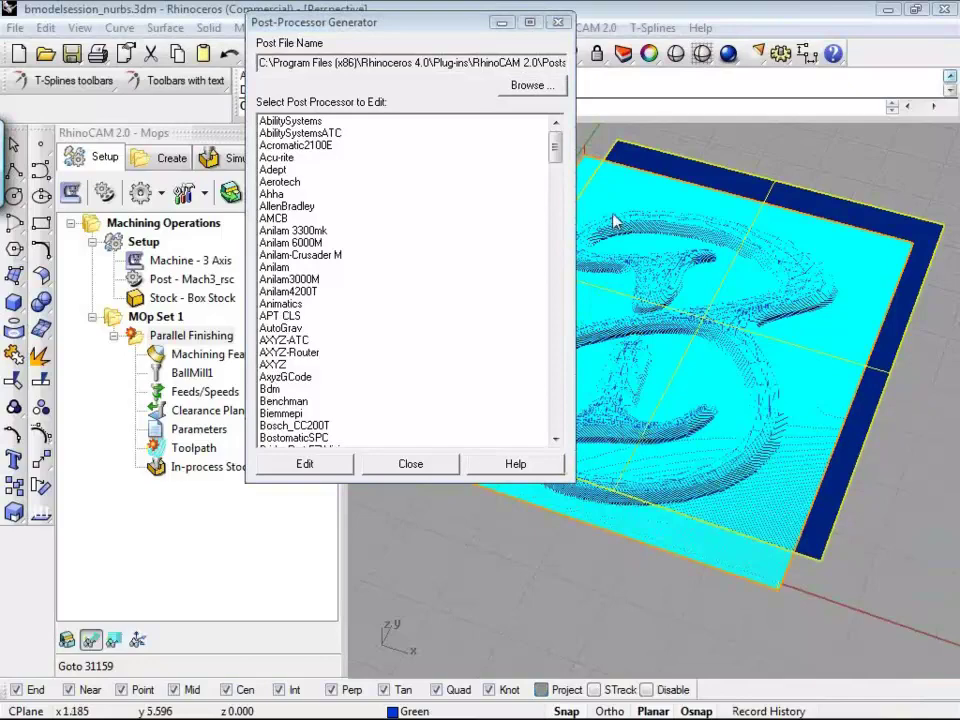
drag(458, 30, 504, 94)
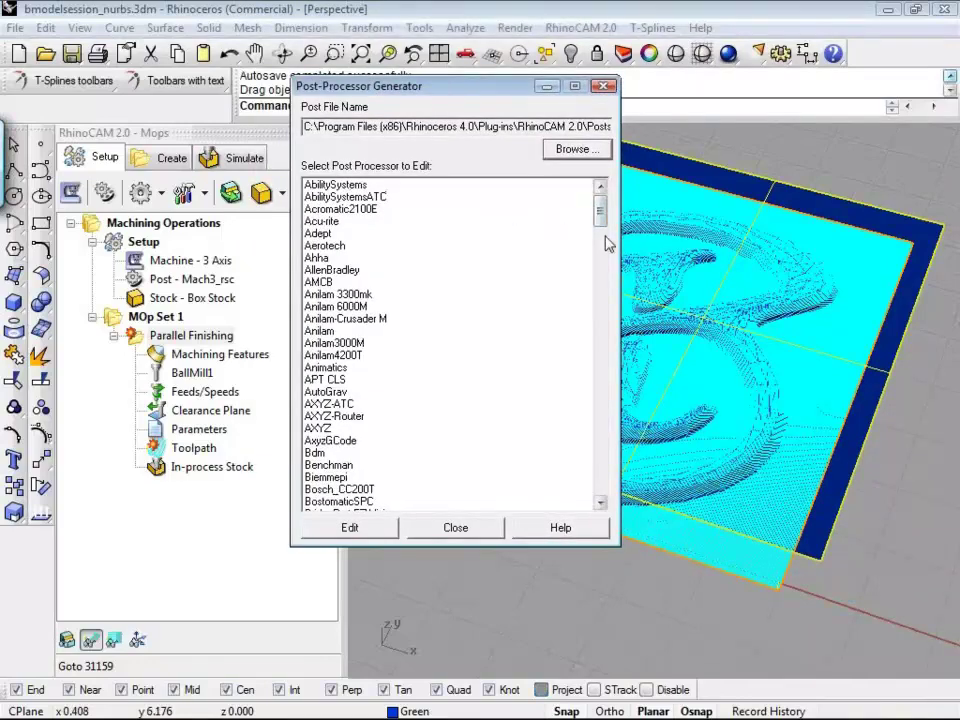
drag(601, 208, 602, 455)
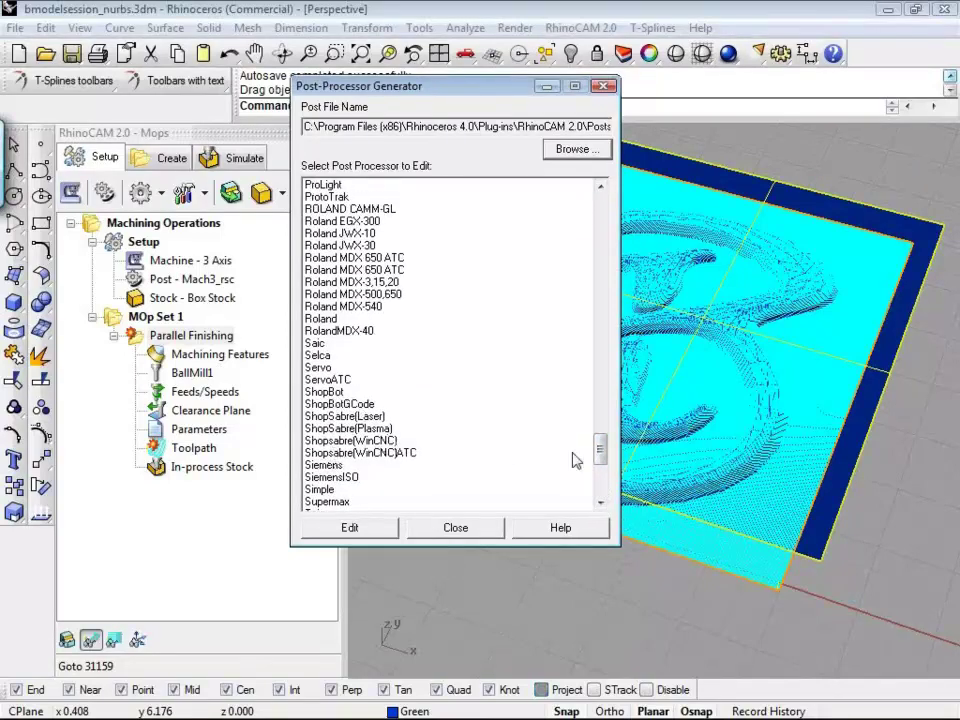
drag(603, 444, 603, 408)
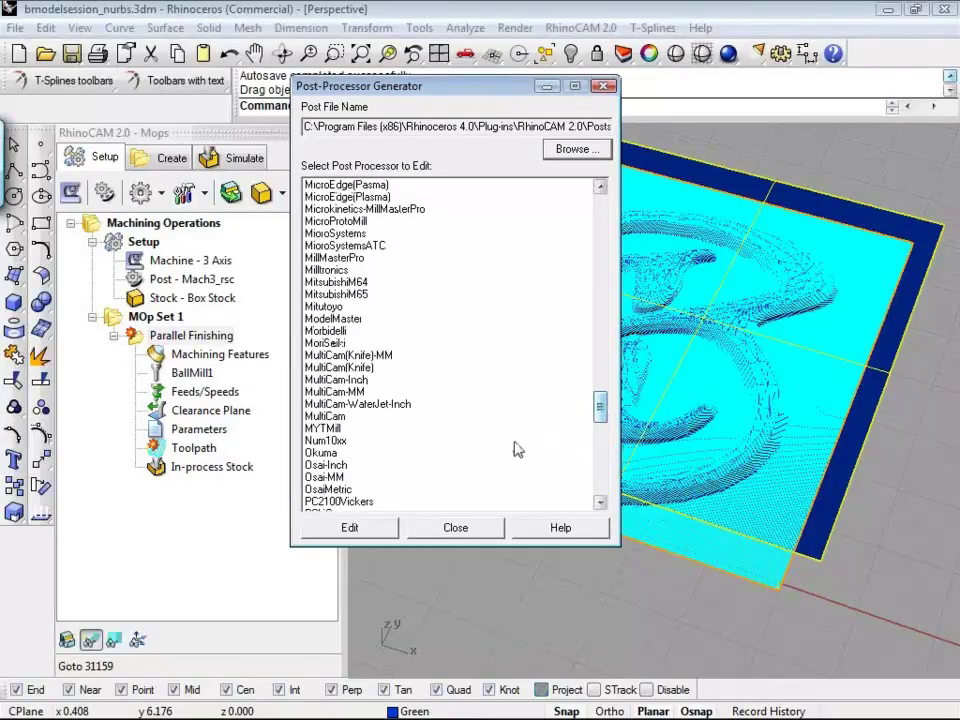
drag(603, 410, 605, 393)
Step: Open Mach3-ATC for editing and browse its Spindle, Feed Rate and Misc settings
click(332, 245)
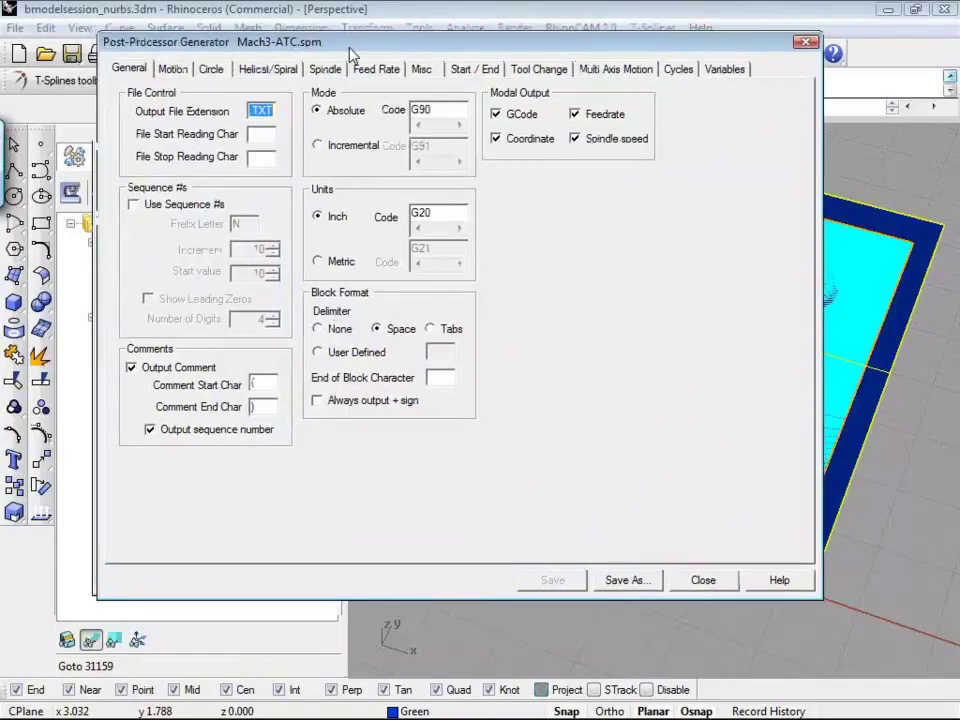
drag(341, 37, 370, 113)
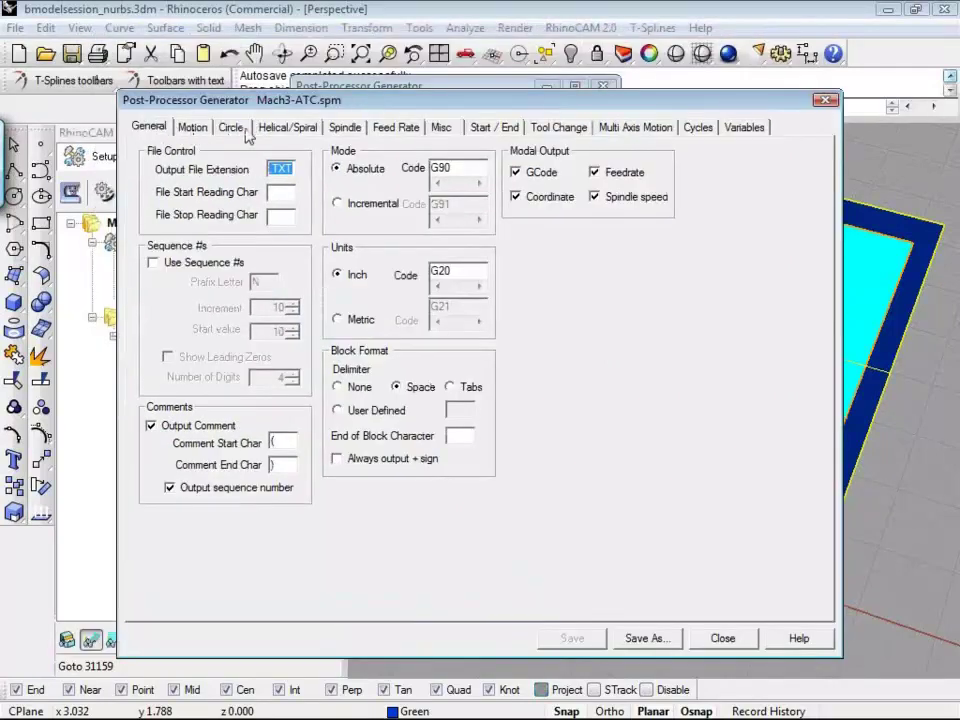
click(345, 128)
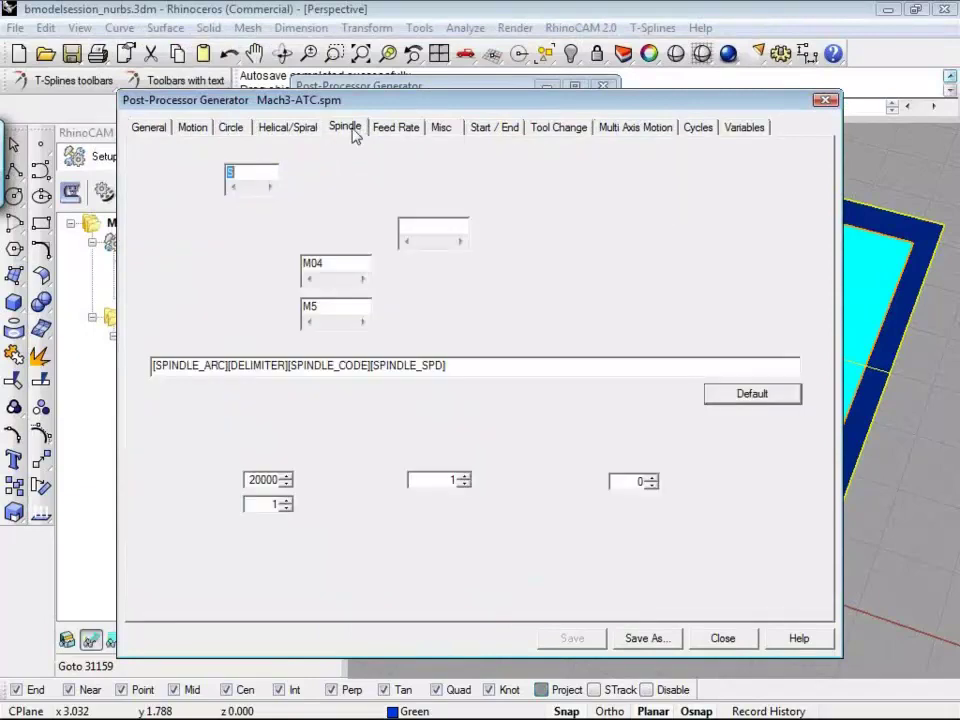
click(396, 128)
click(442, 128)
click(396, 128)
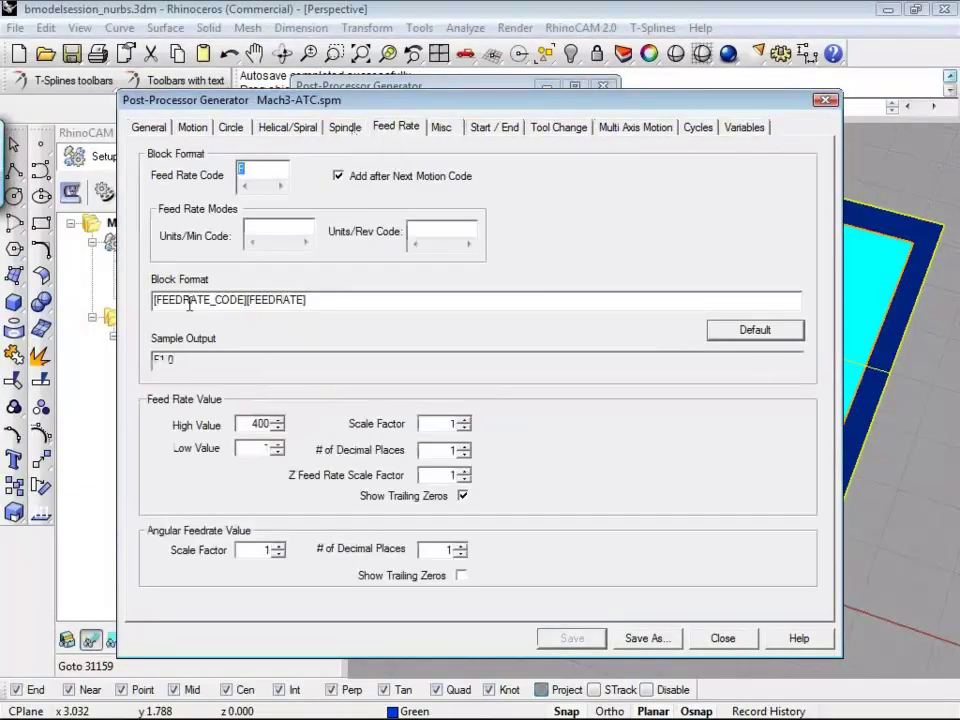
Step: Inspect the FEEDRATE block format, then review the Tool Change M6 macros and cutter compensation
click(326, 300)
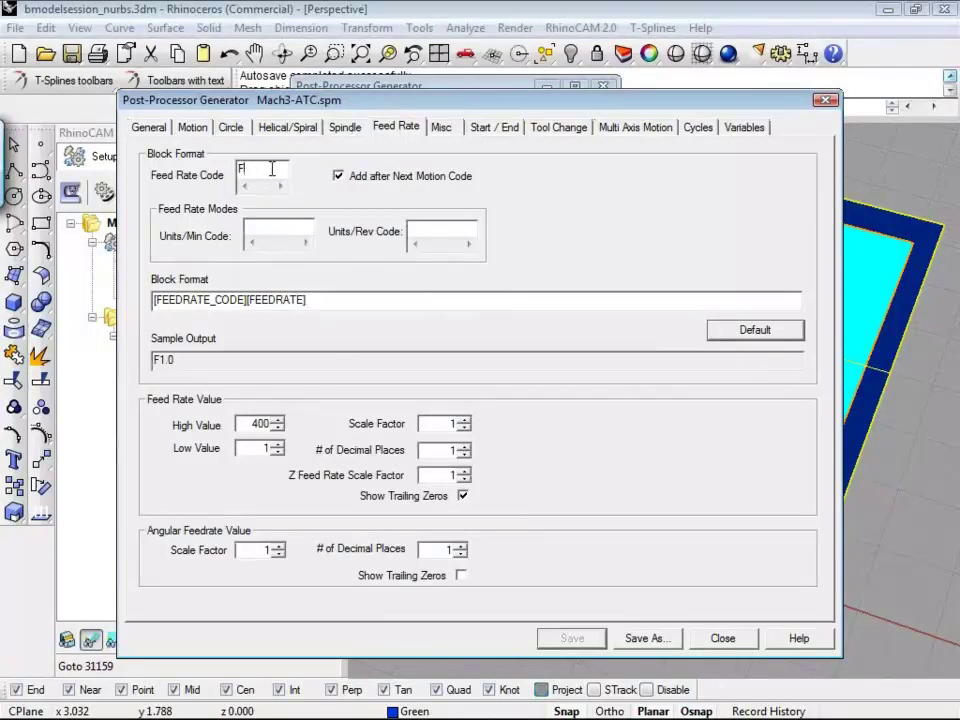
click(275, 300)
click(559, 127)
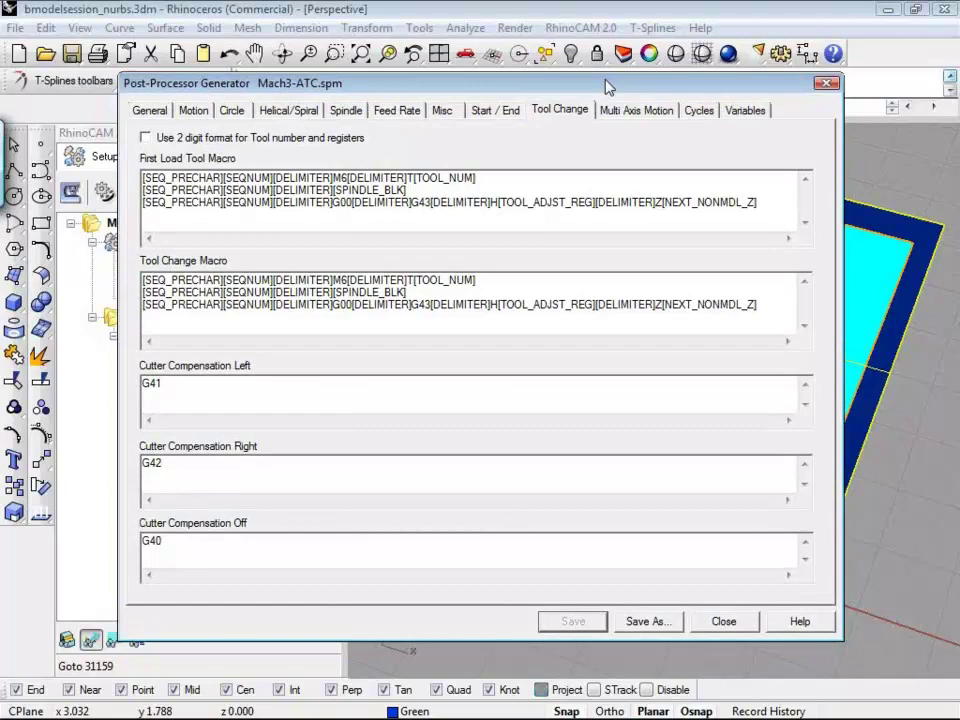
drag(608, 87, 714, 96)
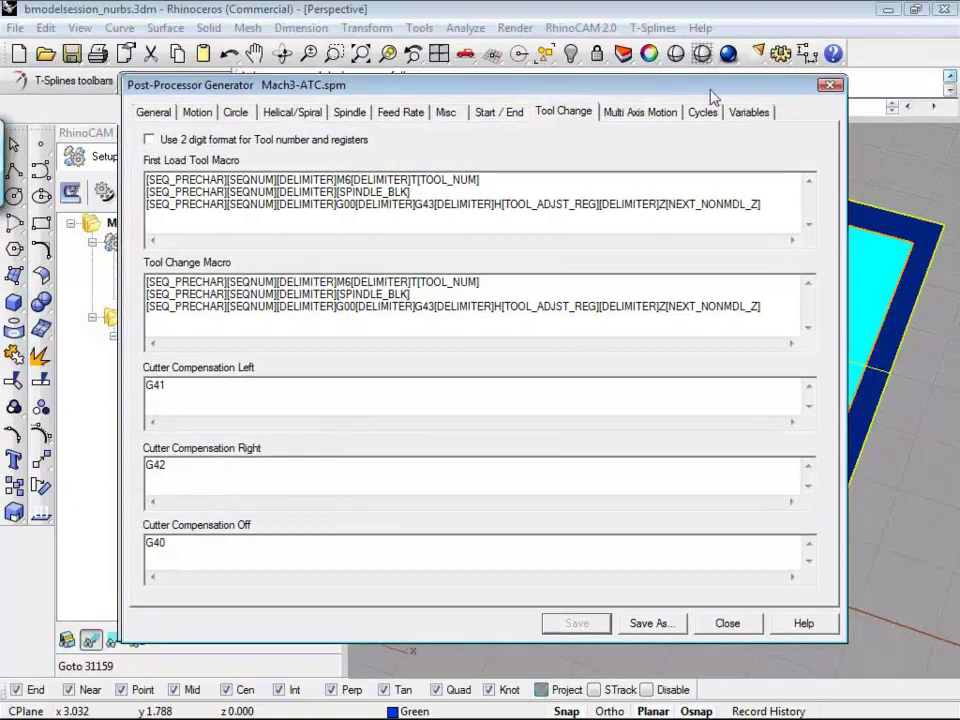
Step: Close the Mach3-ATC editor and Post-Processor Generator, then orbit the simulated finishing model
click(838, 90)
drag(601, 224, 605, 386)
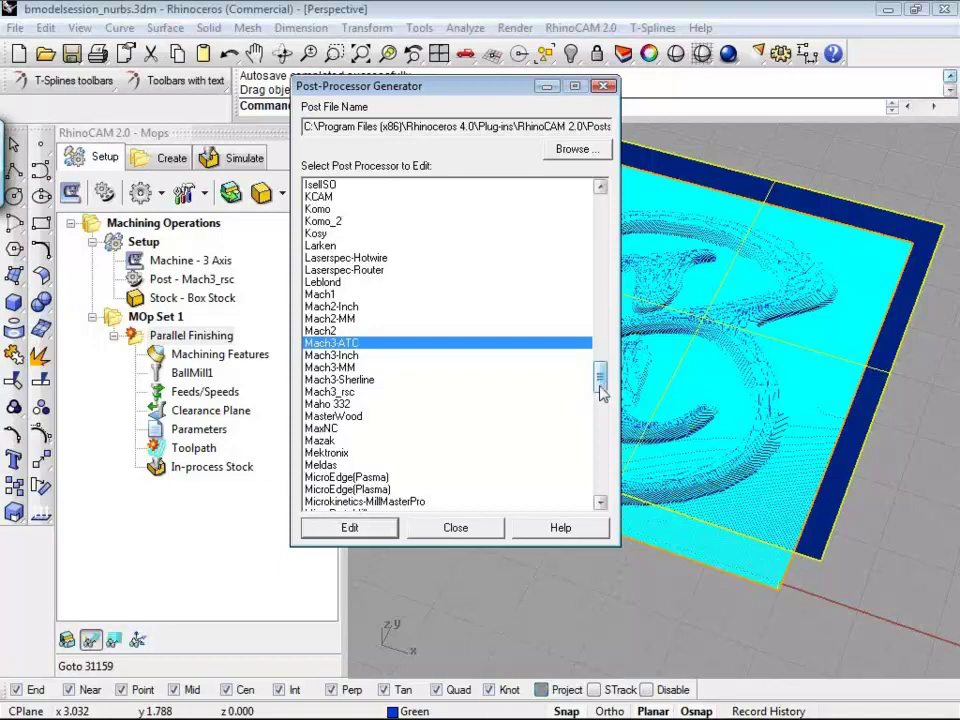
click(472, 538)
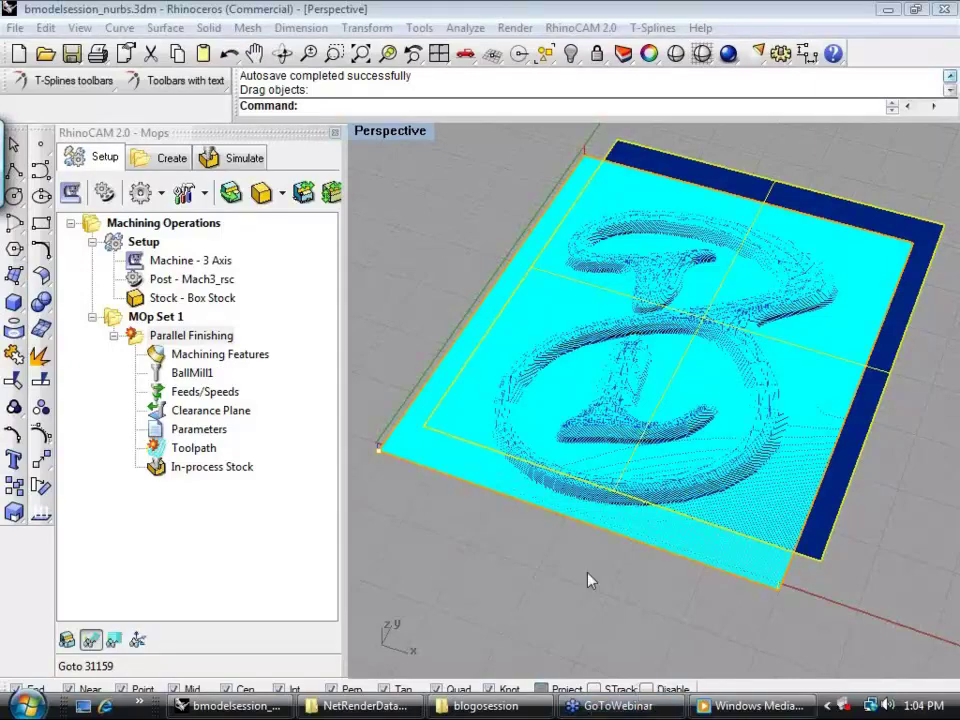
right_drag(590, 580, 650, 583)
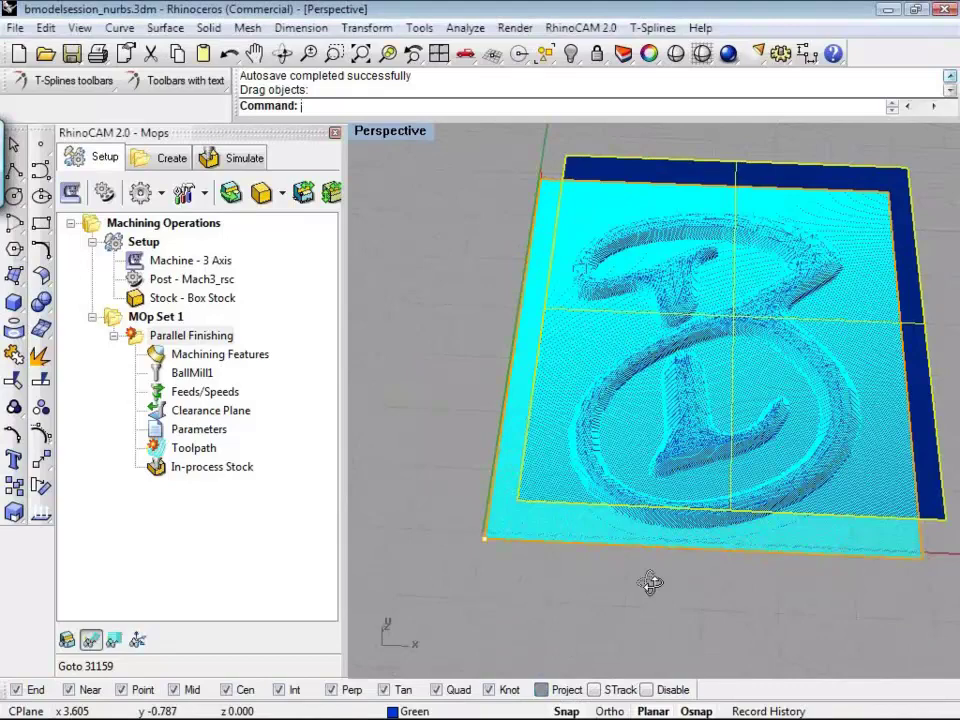
right_drag(650, 583, 700, 585)
click(17, 30)
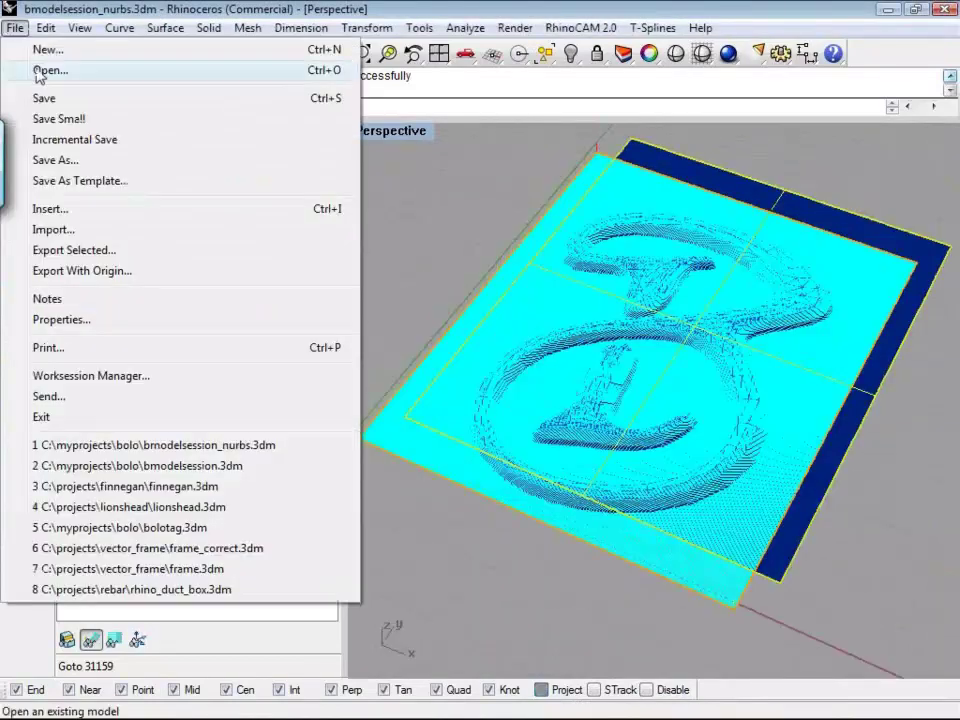
Step: Open the recent lionshead.3dm without saving changes and widen the Perspective viewport
click(200, 508)
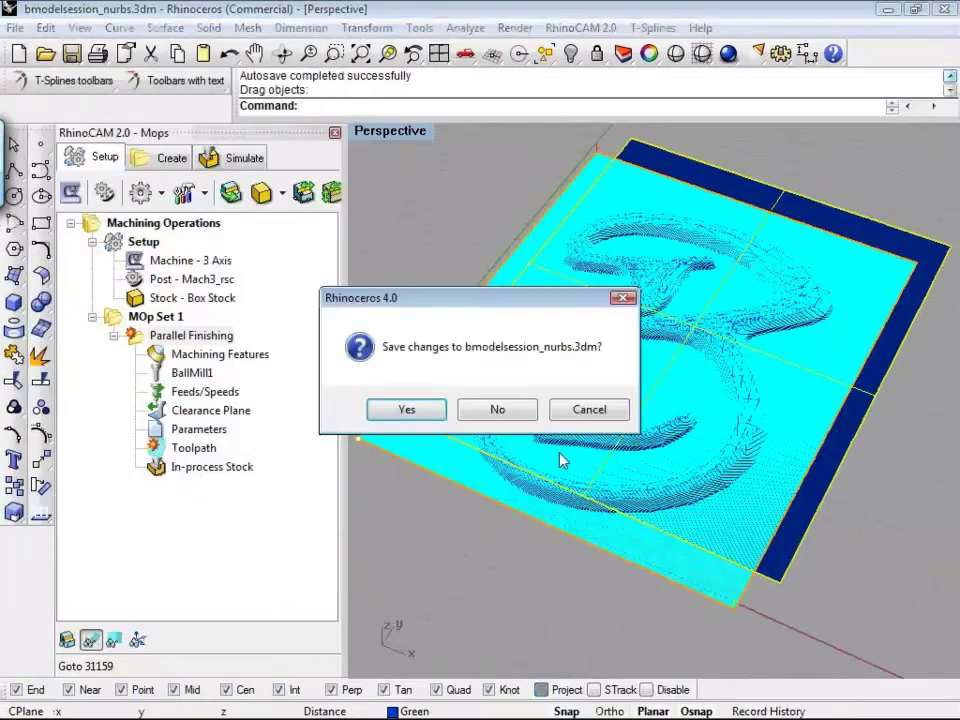
click(486, 410)
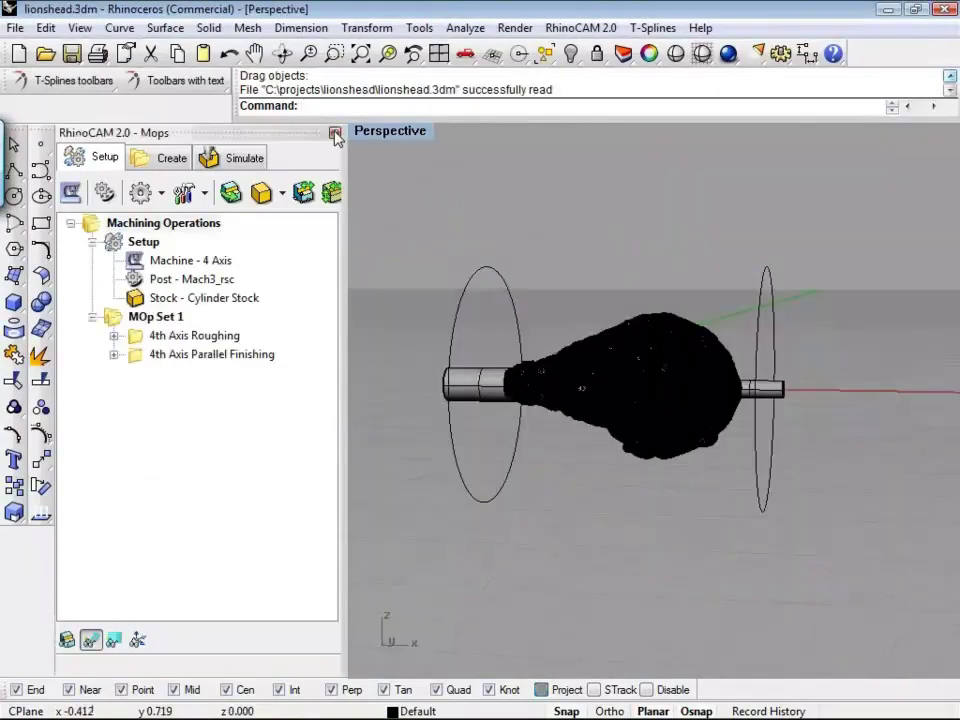
drag(341, 401, 206, 422)
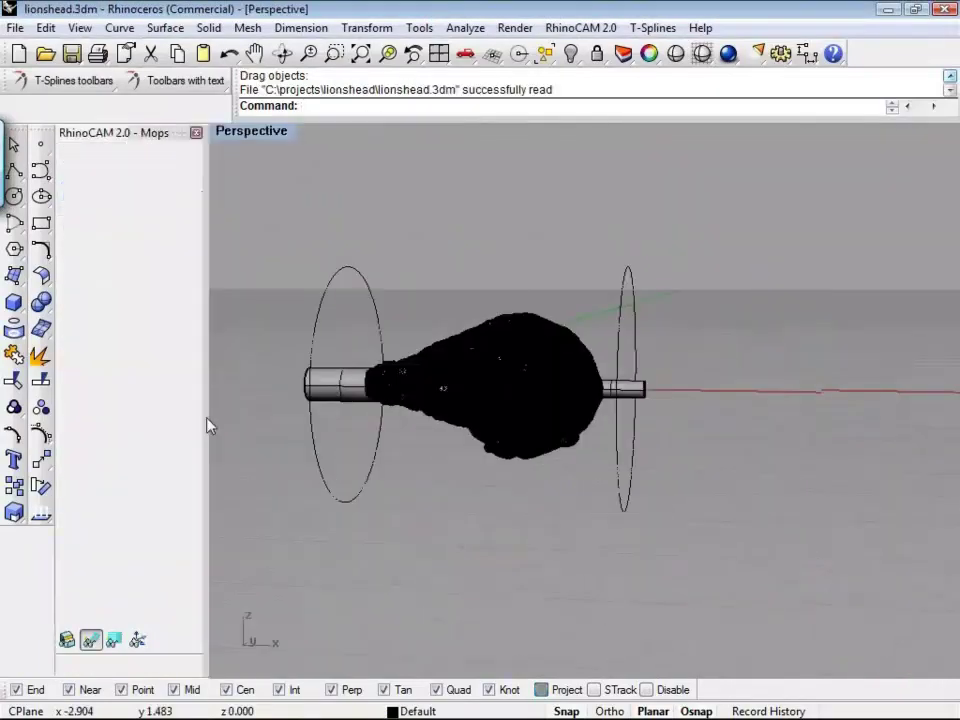
Step: Orbit the view until the lion head stands upright on its rod
right_drag(604, 540, 571, 421)
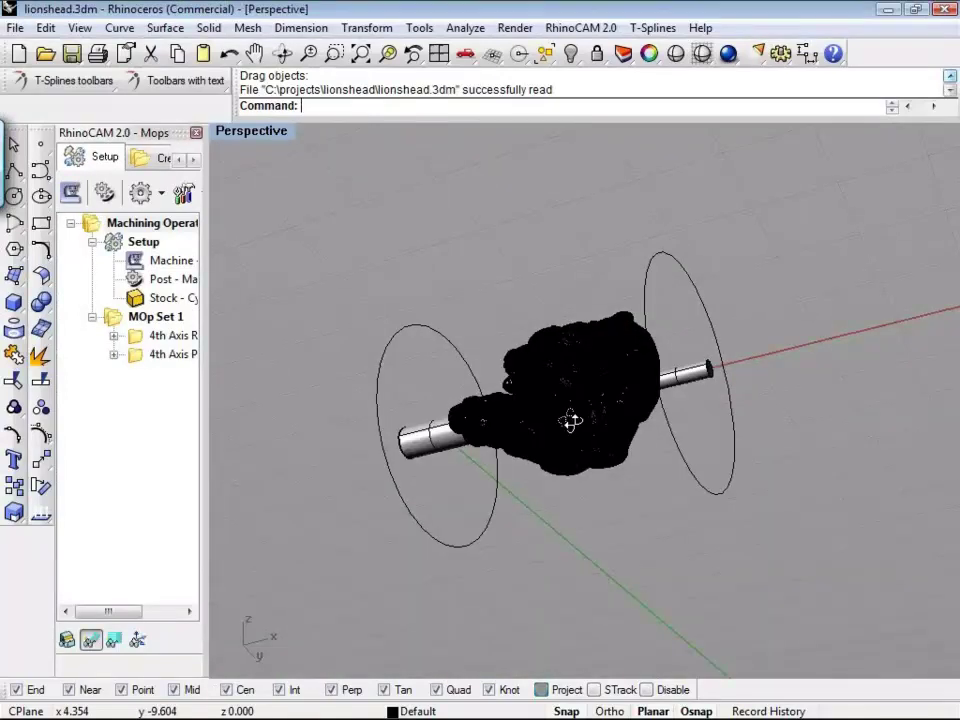
right_drag(571, 421, 456, 259)
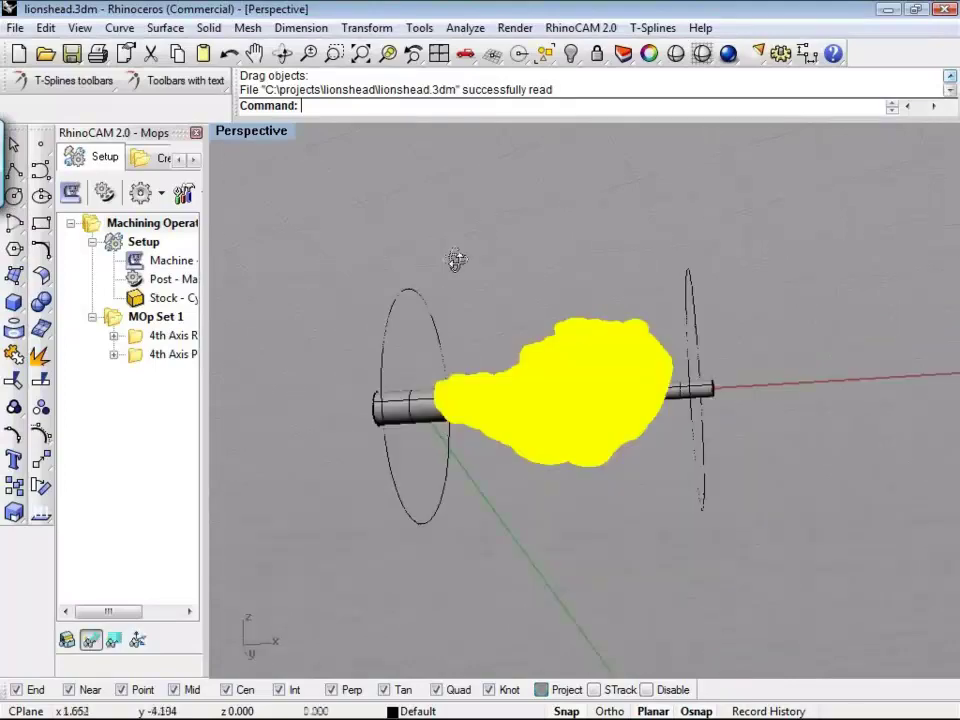
right_drag(706, 378, 799, 136)
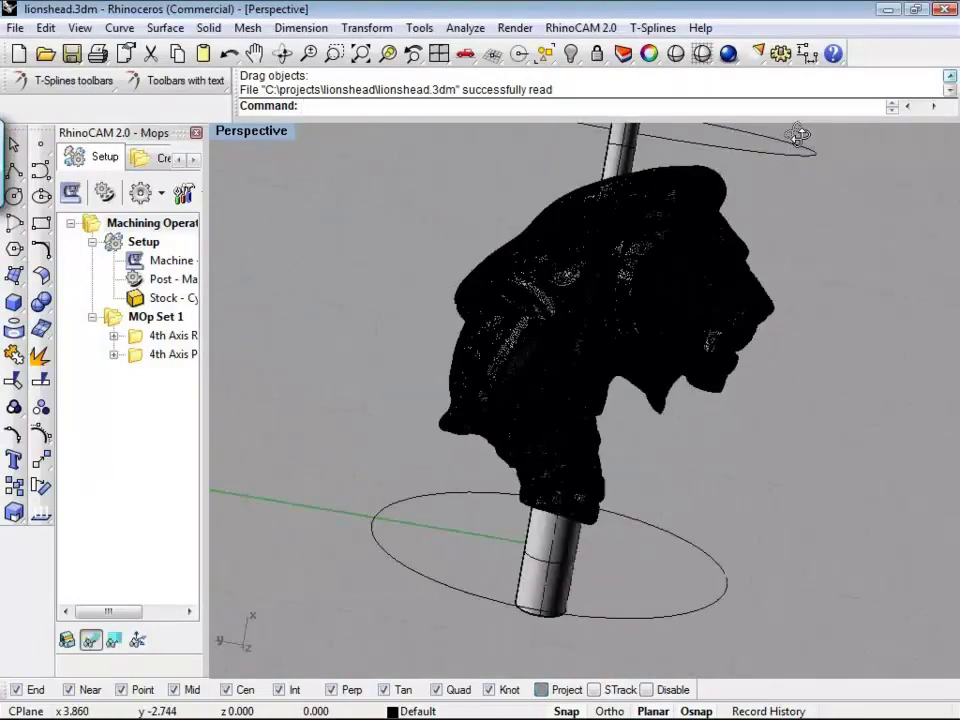
right_drag(500, 187, 350, 510)
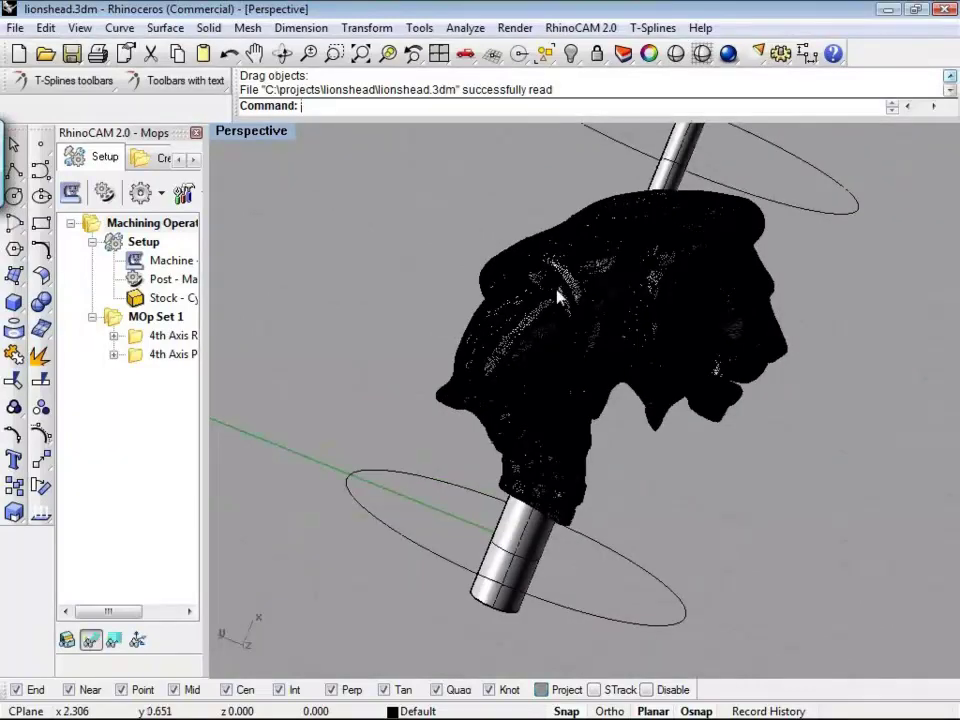
Step: Adjust the viewport's Shaded display settings and show the 4th Axis Parallel Finishing toolpath on the lion
right_click(215, 610)
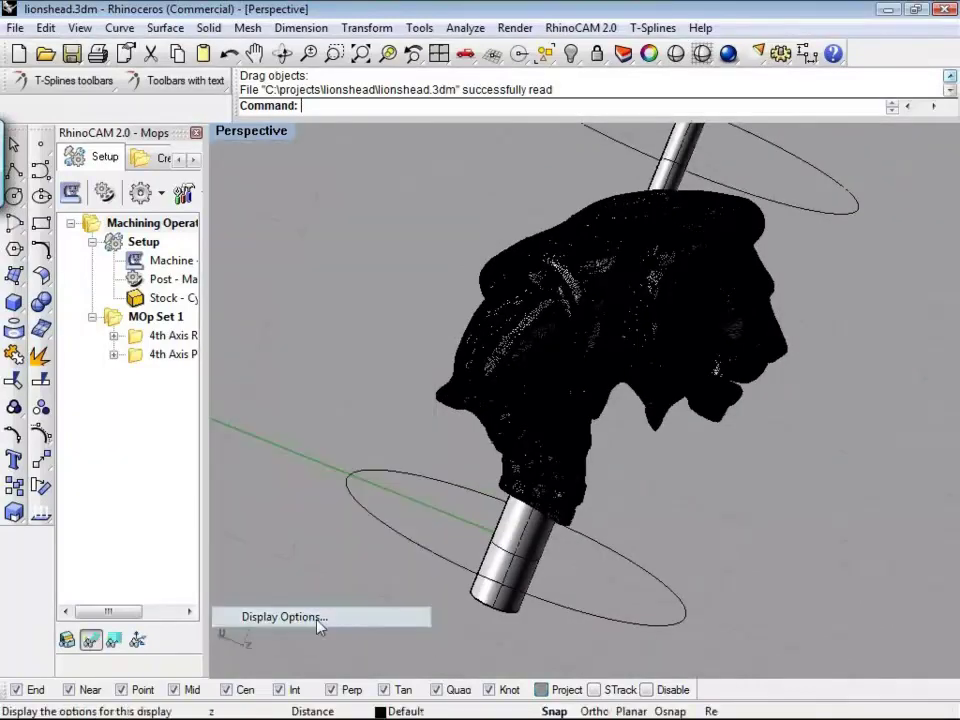
click(317, 619)
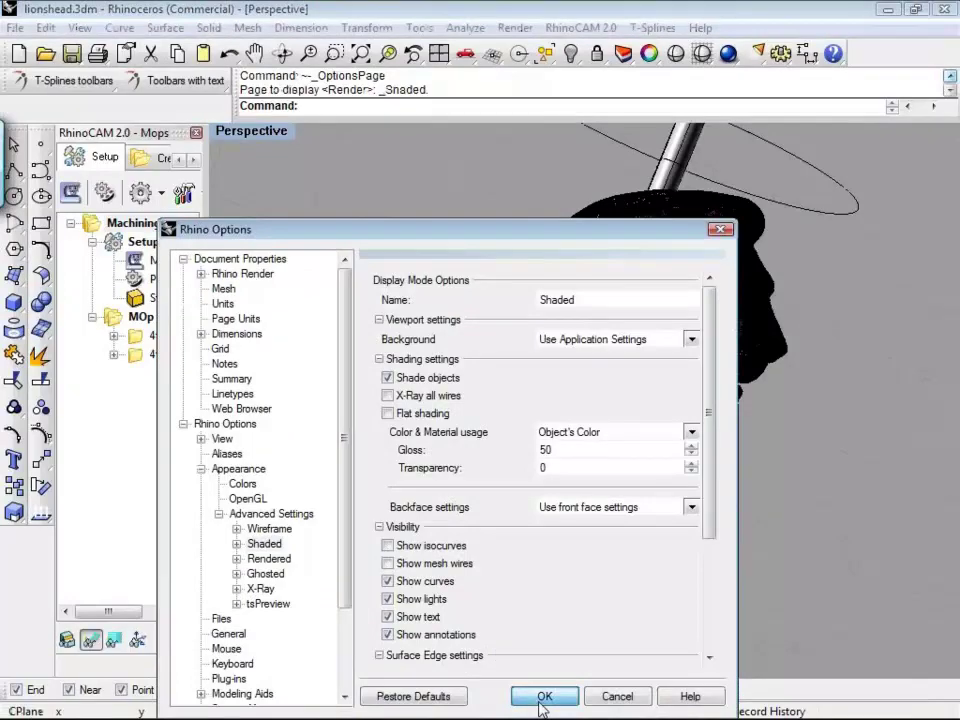
click(541, 698)
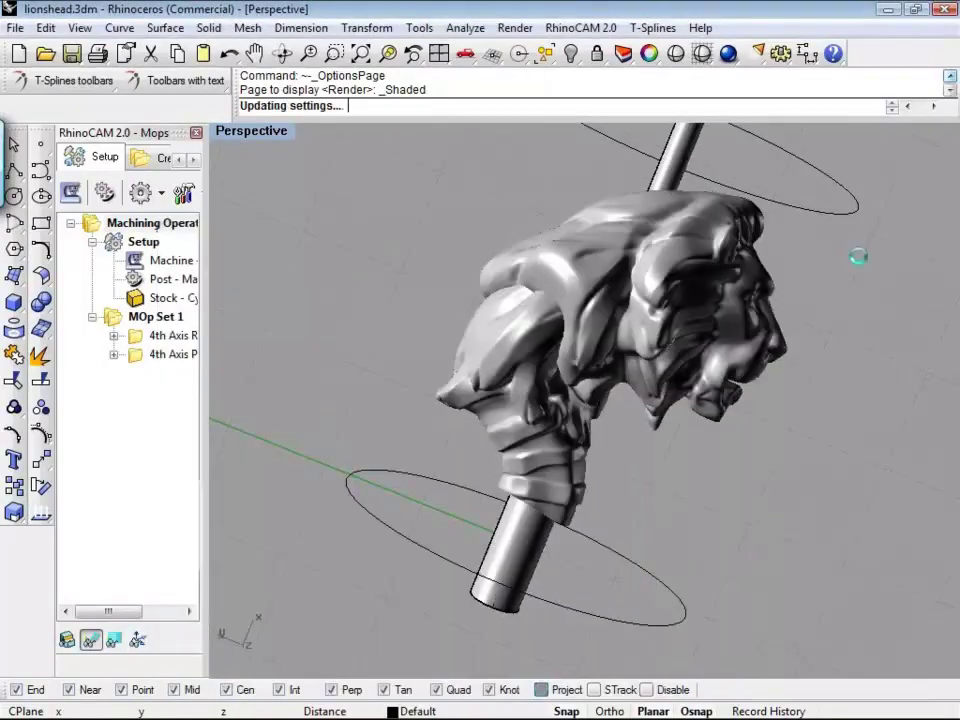
right_drag(858, 257, 843, 207)
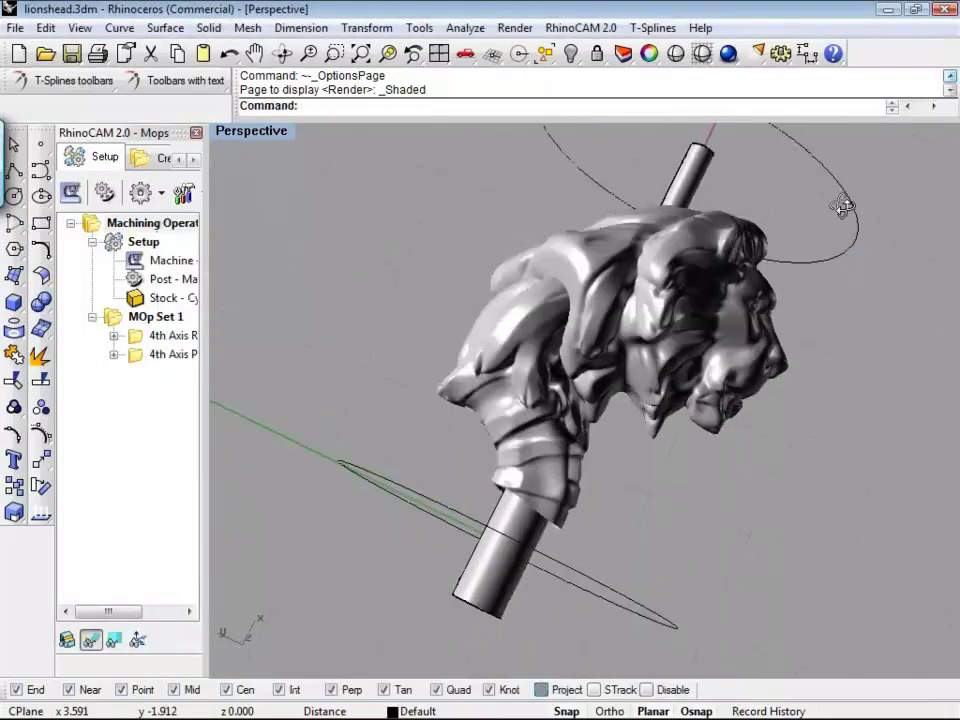
right_drag(843, 207, 670, 514)
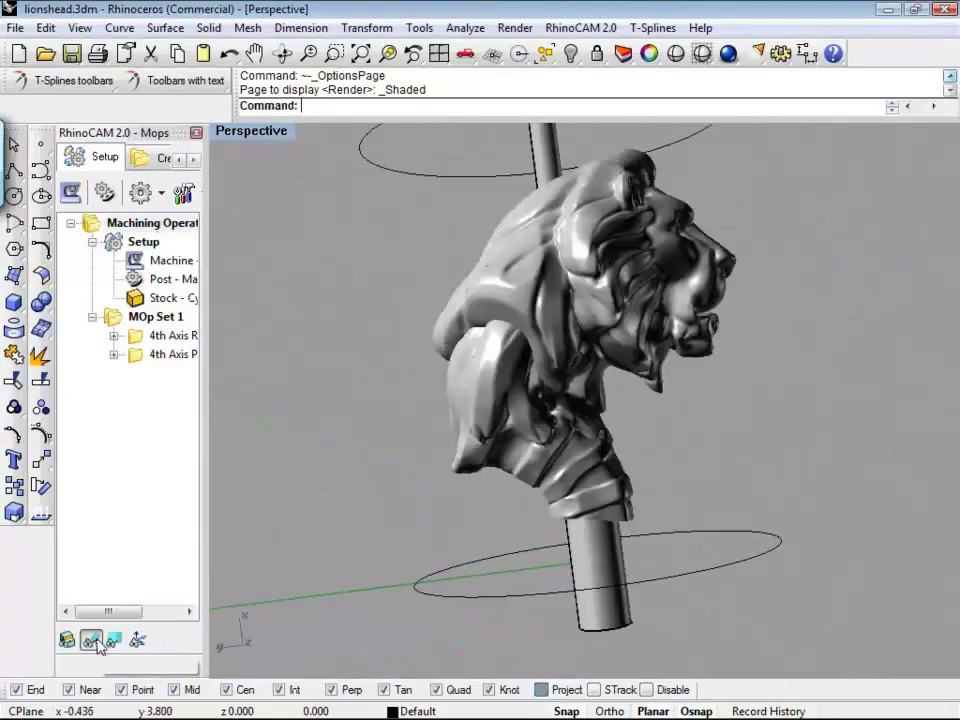
click(165, 337)
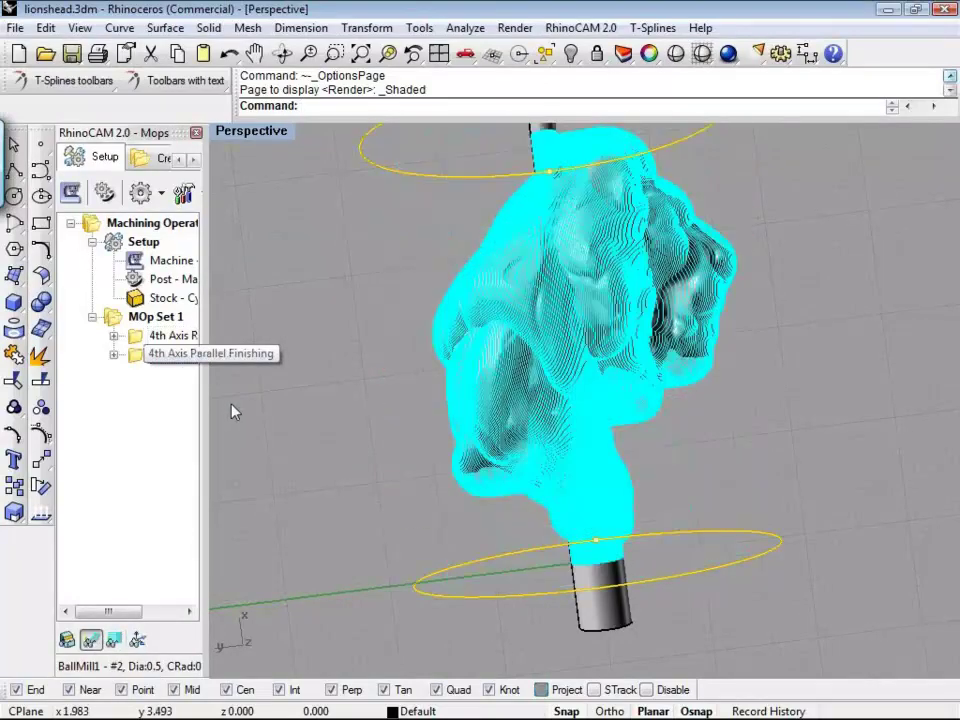
Step: Orbit around the parallel finishing toolpath, then hide it to reveal the shaded lion head
right_drag(640, 450, 922, 668)
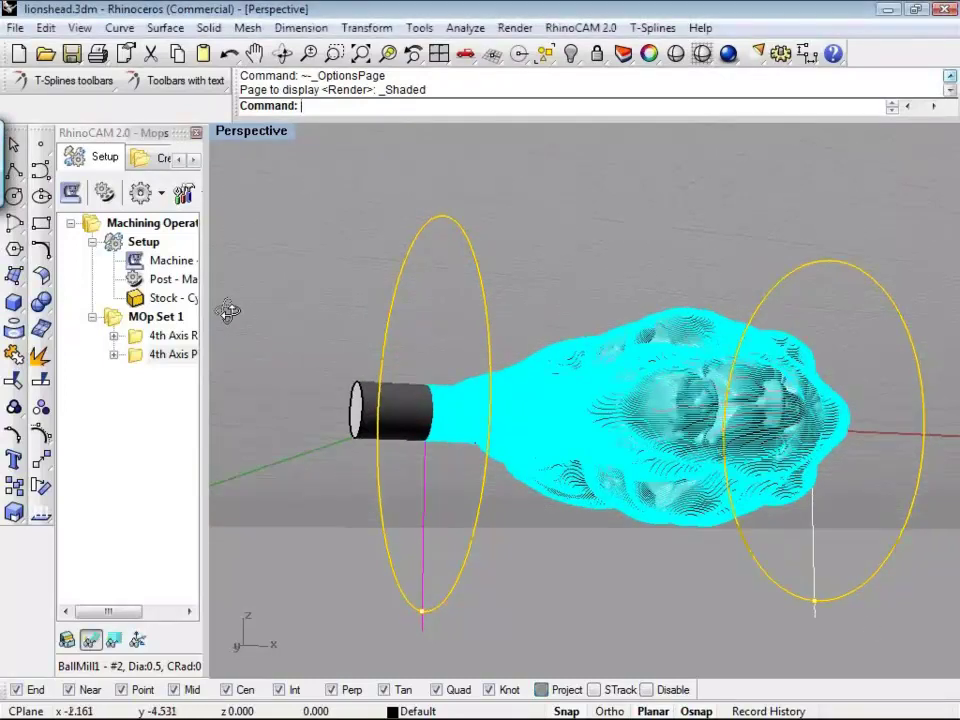
right_drag(228, 311, 890, 190)
right_drag(375, 250, 379, 196)
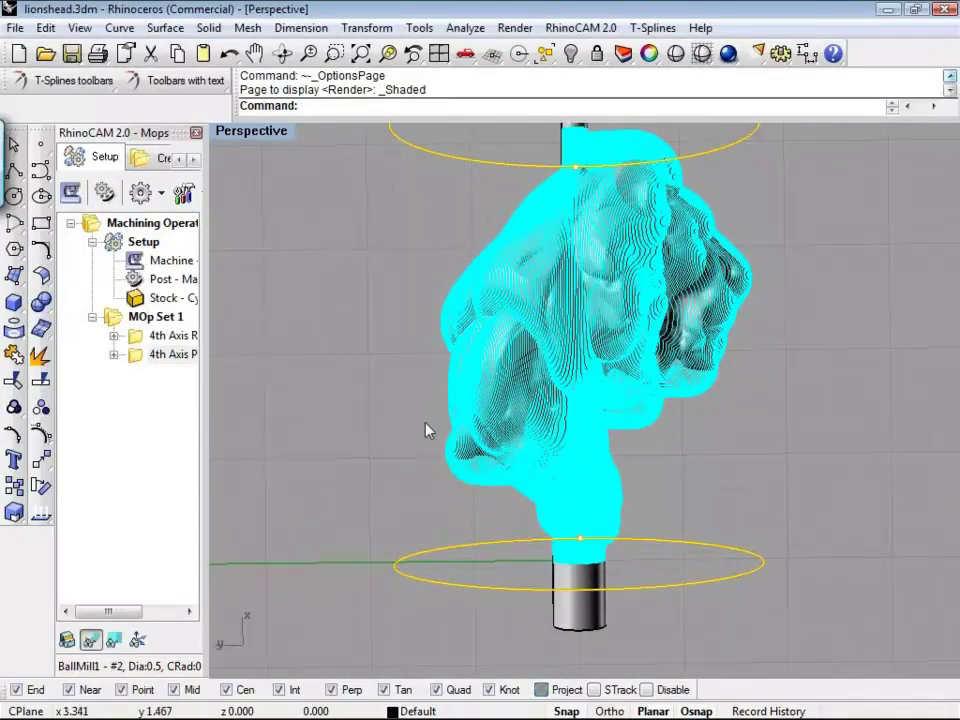
click(91, 640)
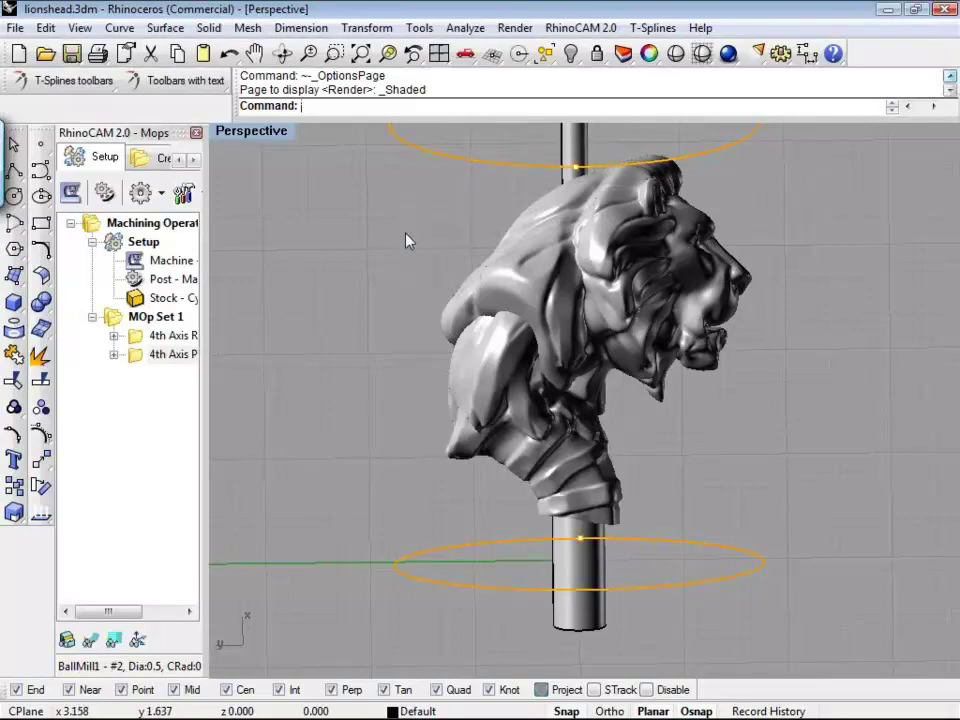
Step: Tilt the view to see the lion at an angle and widen the Mops panel
right_drag(437, 206, 713, 455)
right_drag(714, 455, 210, 287)
drag(210, 287, 240, 297)
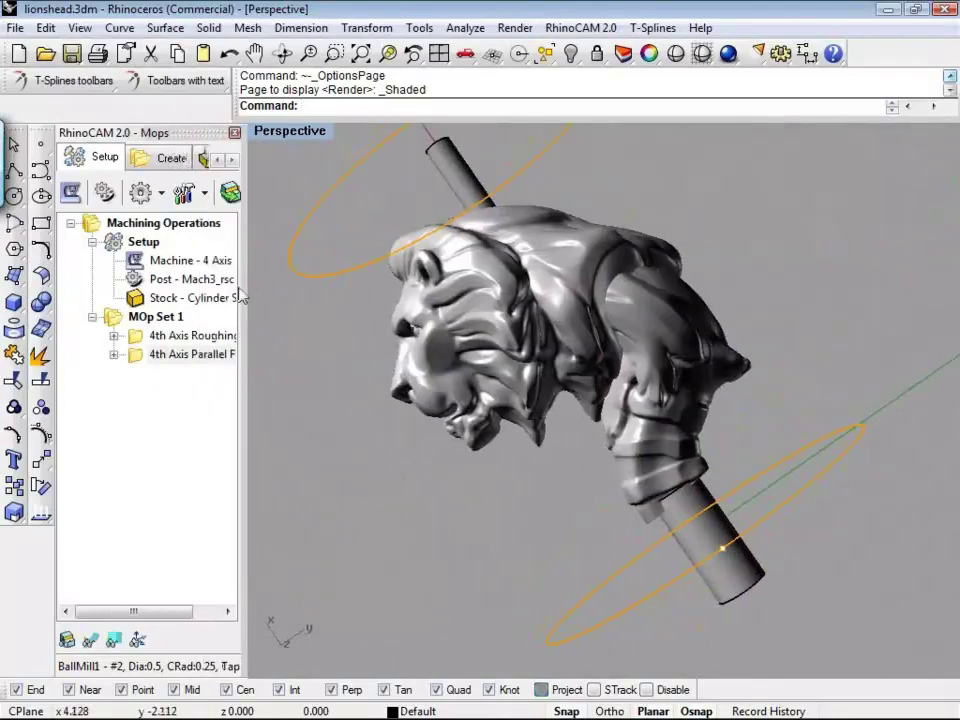
Step: Run the Simulate playback of the 4th-axis toolpaths on the cylinder stock, pausing around Goto 3800
click(206, 157)
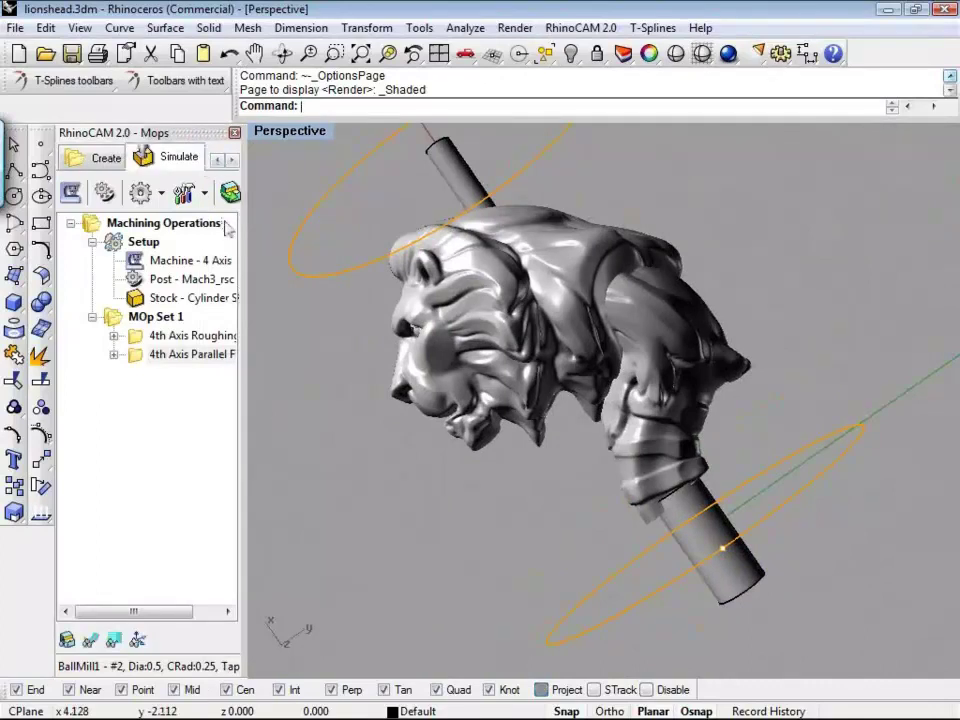
drag(244, 250, 282, 258)
click(250, 162)
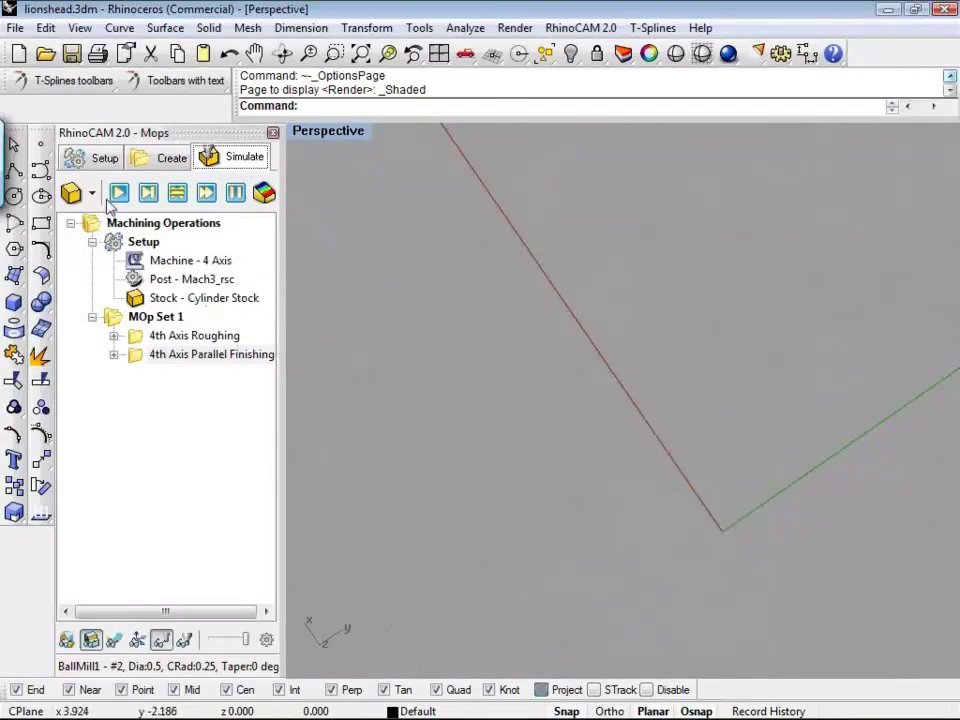
click(119, 194)
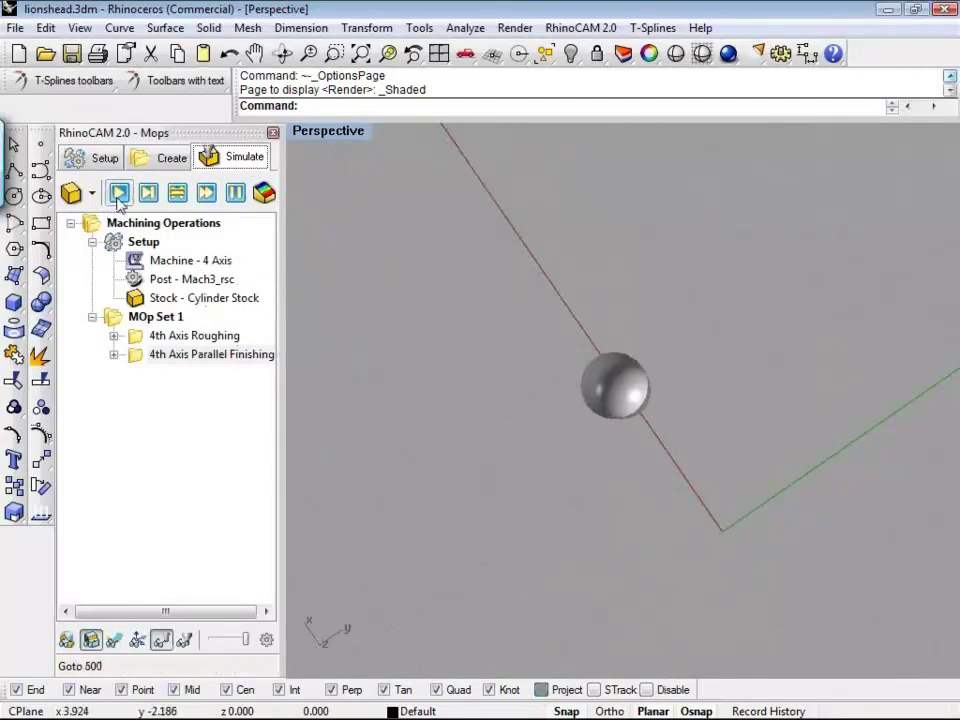
click(206, 356)
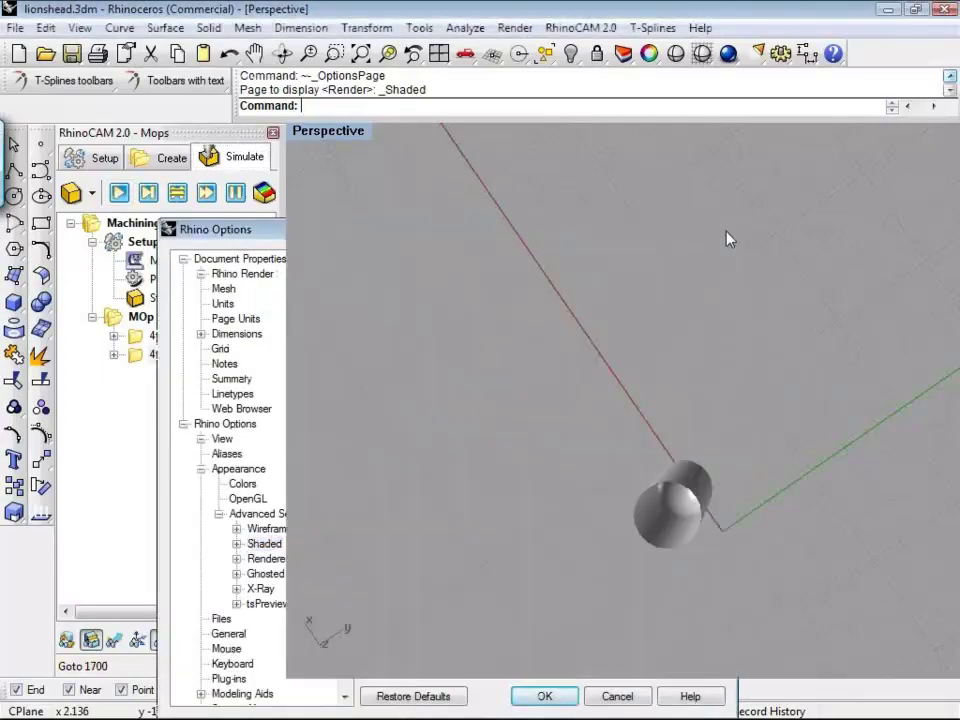
key(Escape)
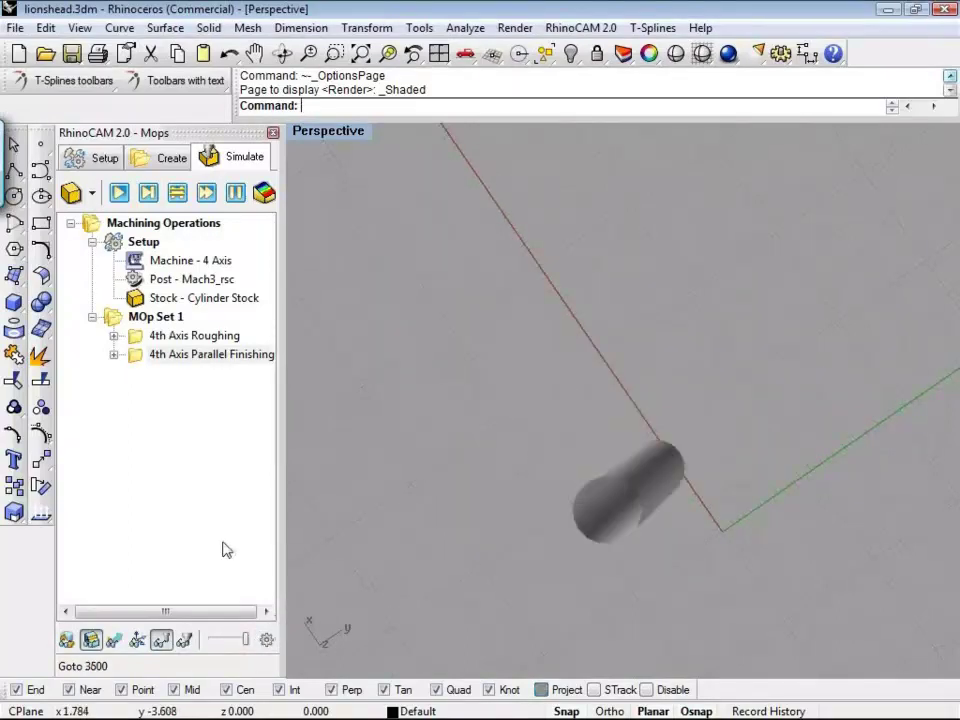
click(235, 195)
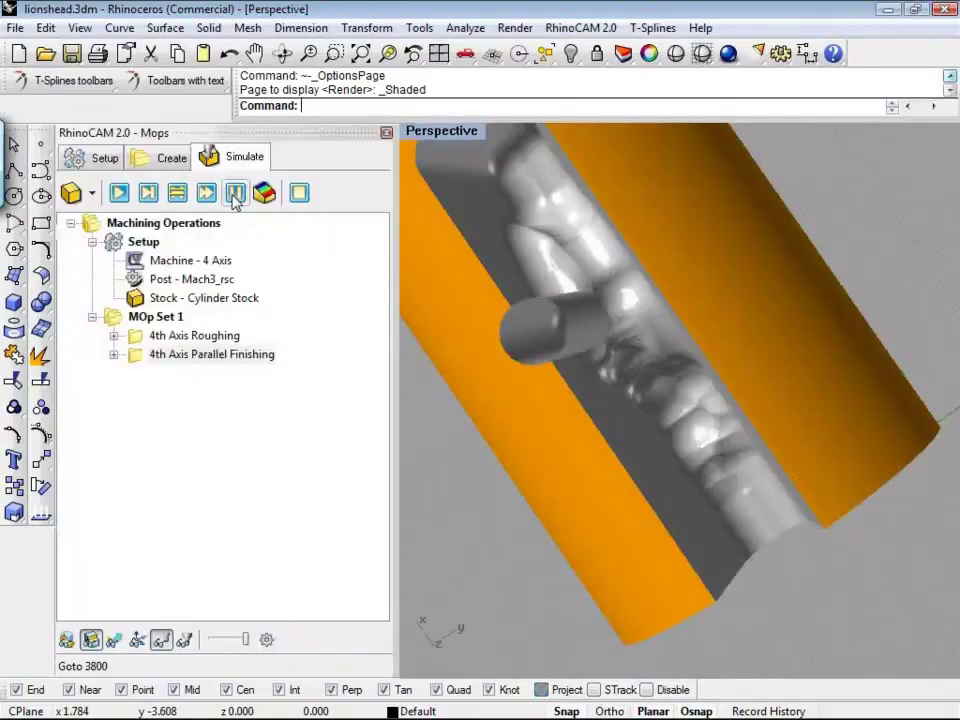